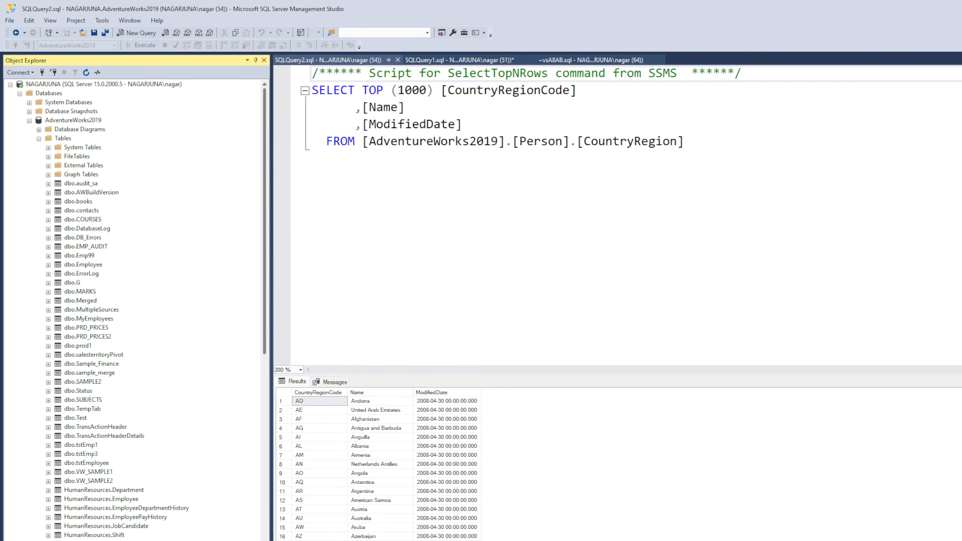
# Query the top 1000 rows of the Production.Product table and look through the returned product records
pyautogui.scroll(-2, 98, 308)
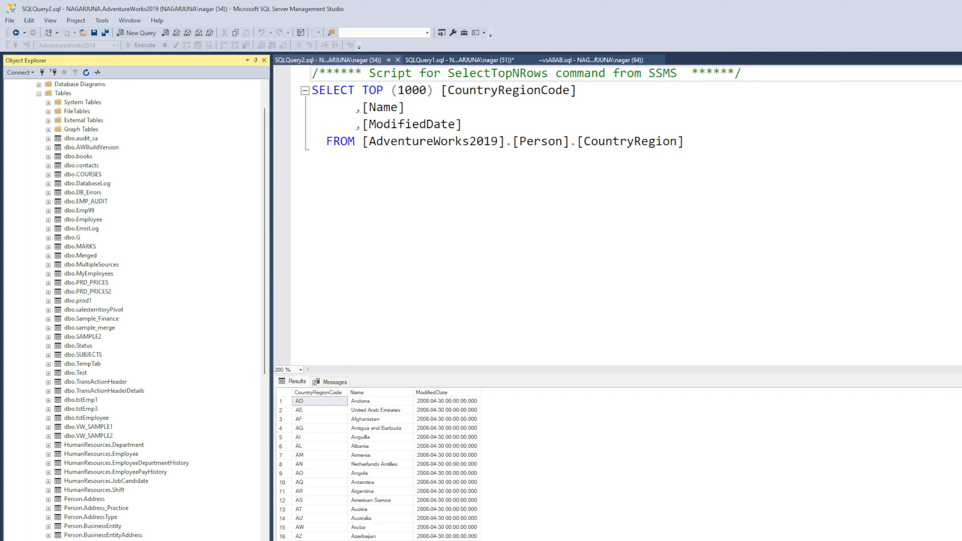
pyautogui.moveTo(264, 243); pyautogui.dragTo(264, 275)
pyautogui.scroll(-7, 151, 309)
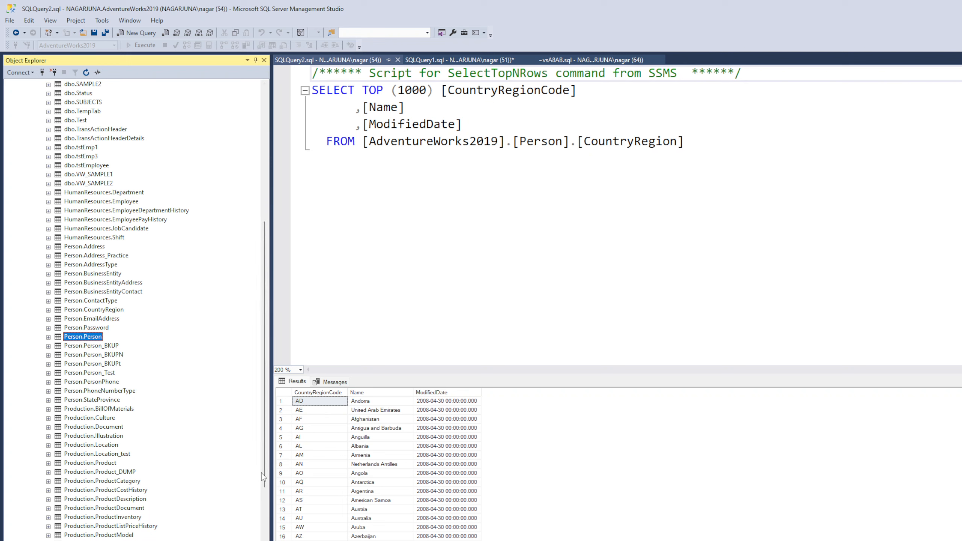
pyautogui.moveTo(264, 478); pyautogui.dragTo(264, 501)
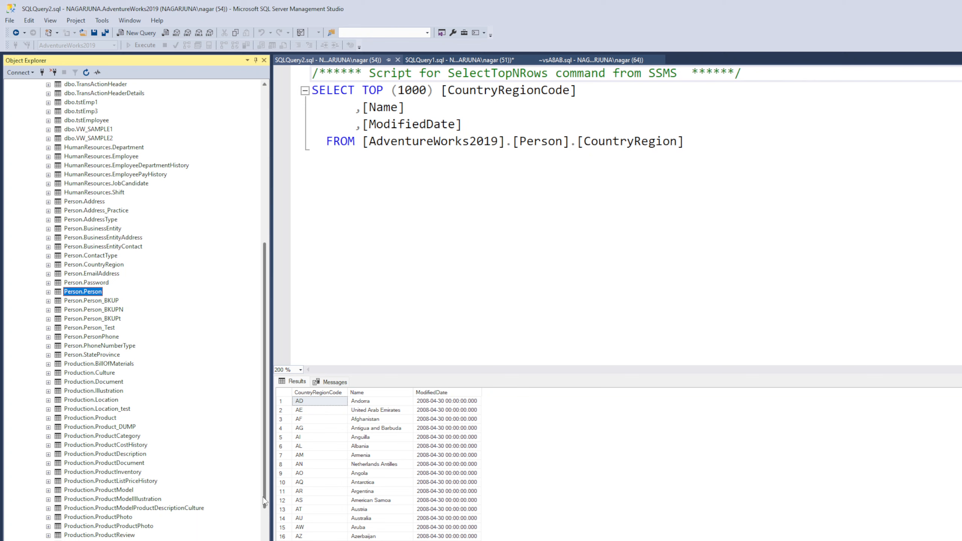
pyautogui.rightClick(99, 417)
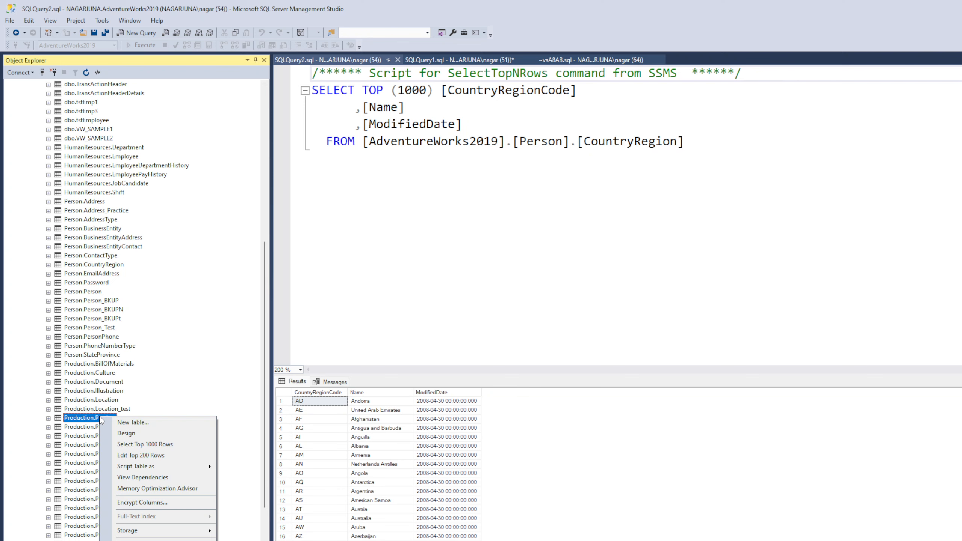
pyautogui.click(137, 444)
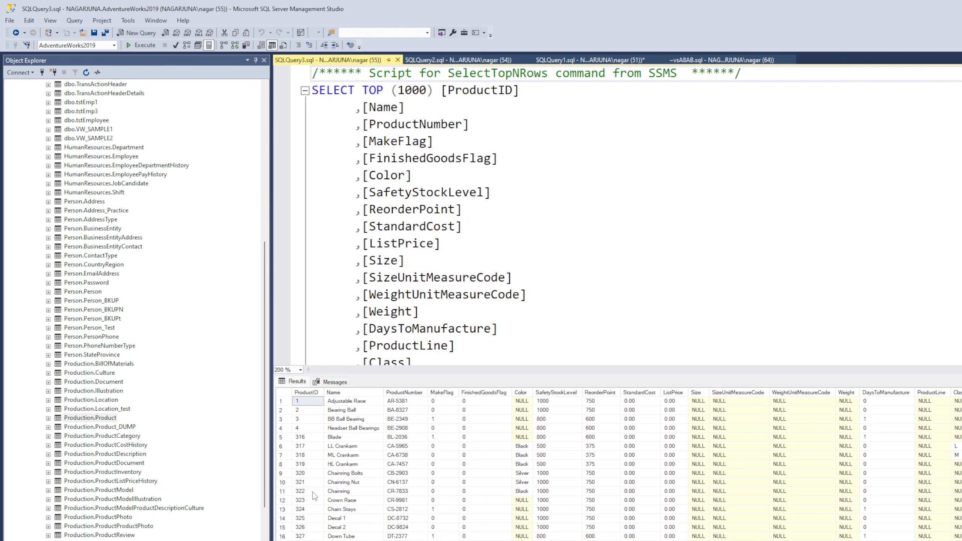
pyautogui.click(561, 401)
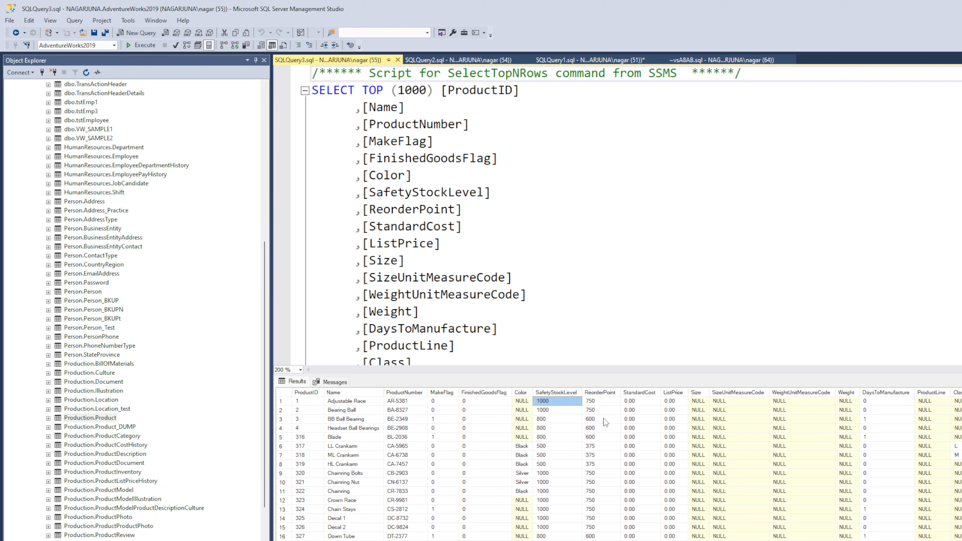
pyautogui.click(624, 427)
pyautogui.scroll(-2, 629, 486)
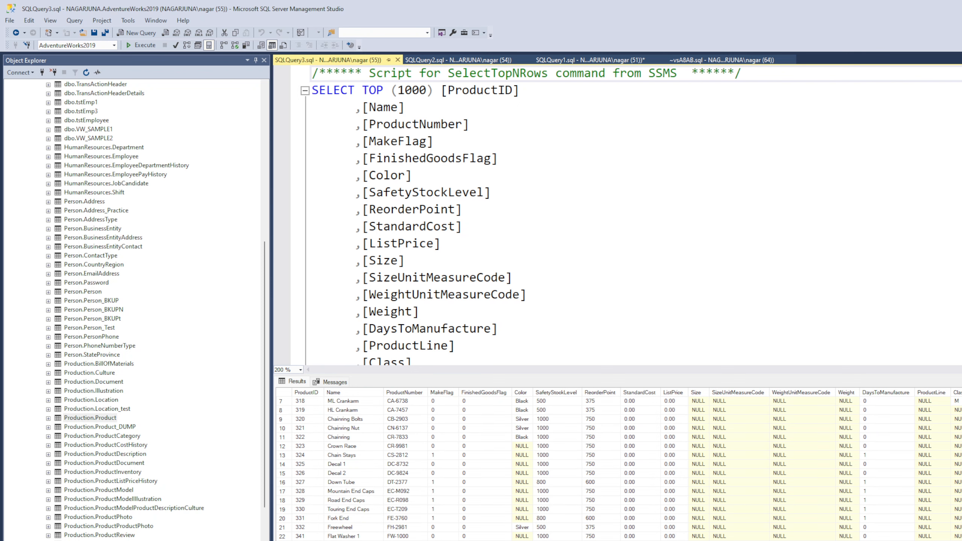
pyautogui.click(304, 518)
pyautogui.scroll(2, 307, 526)
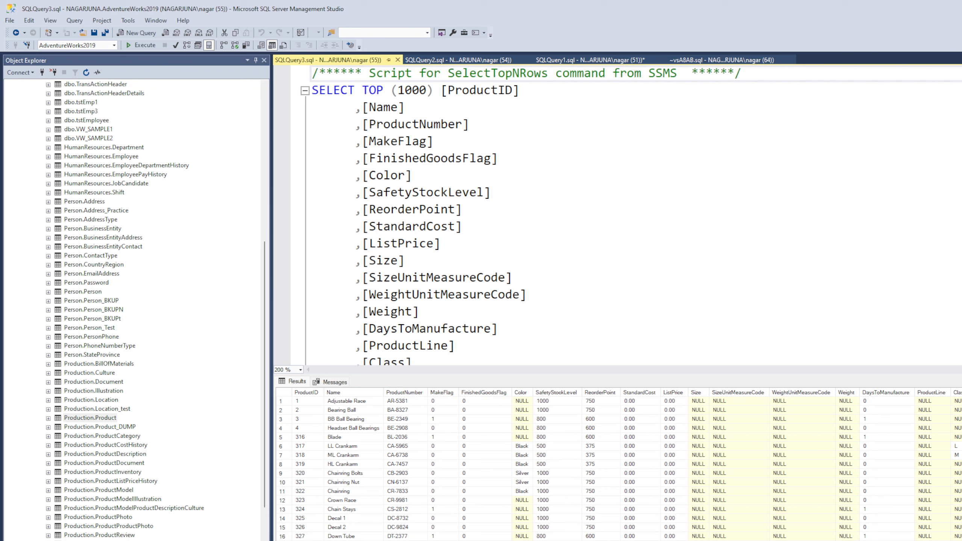
# Query the top 1000 rows of the Sales.Customer table and look through its TerritoryID values
pyautogui.click(129, 517)
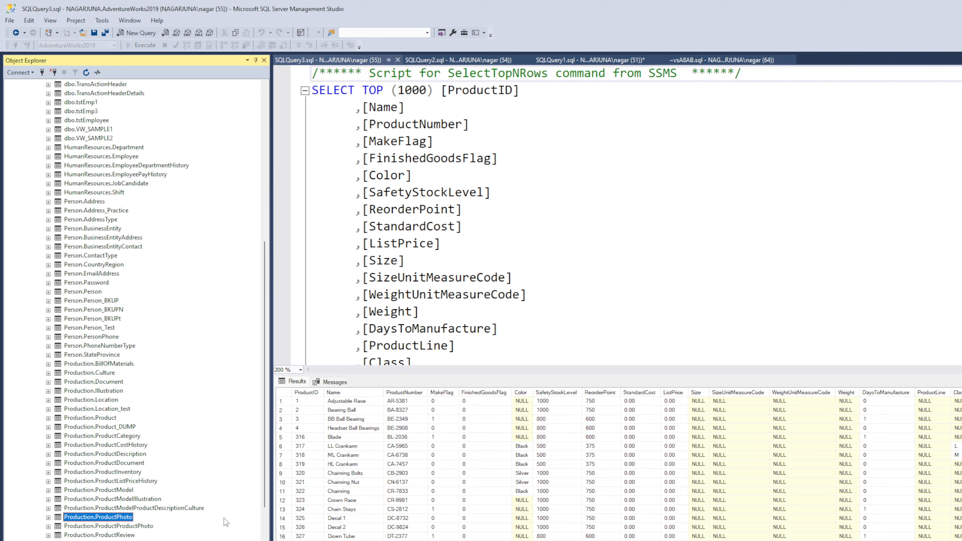
pyautogui.scroll(-10, 265, 476)
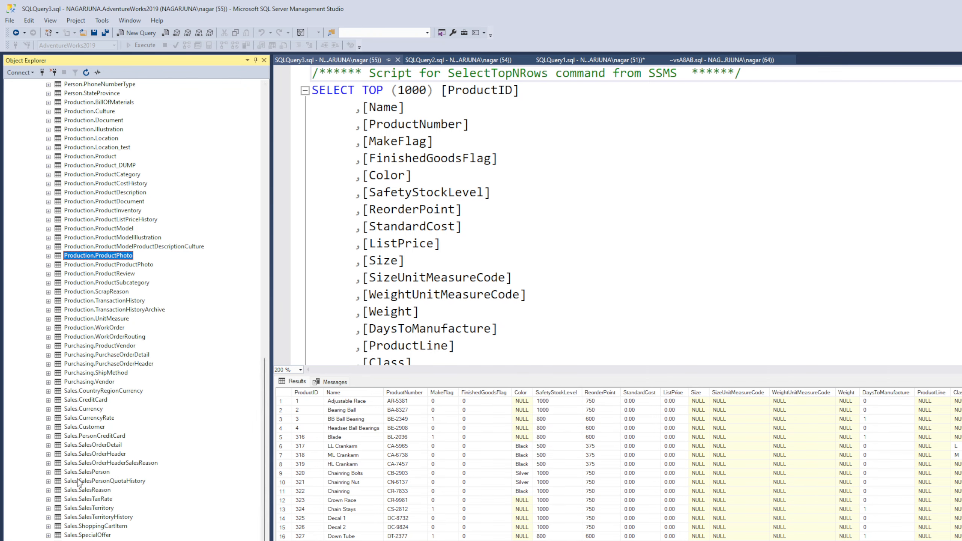
pyautogui.click(88, 429)
pyautogui.rightClick(88, 434)
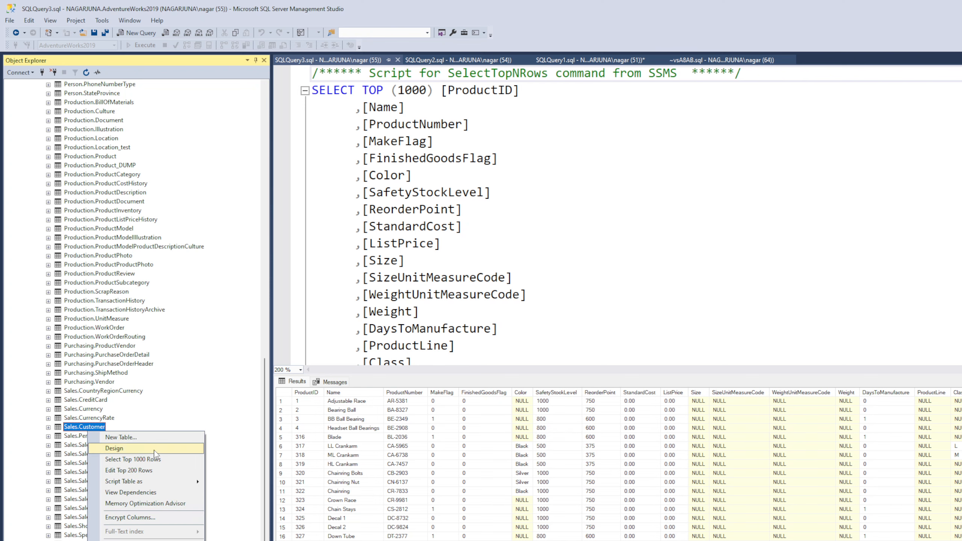
pyautogui.click(157, 460)
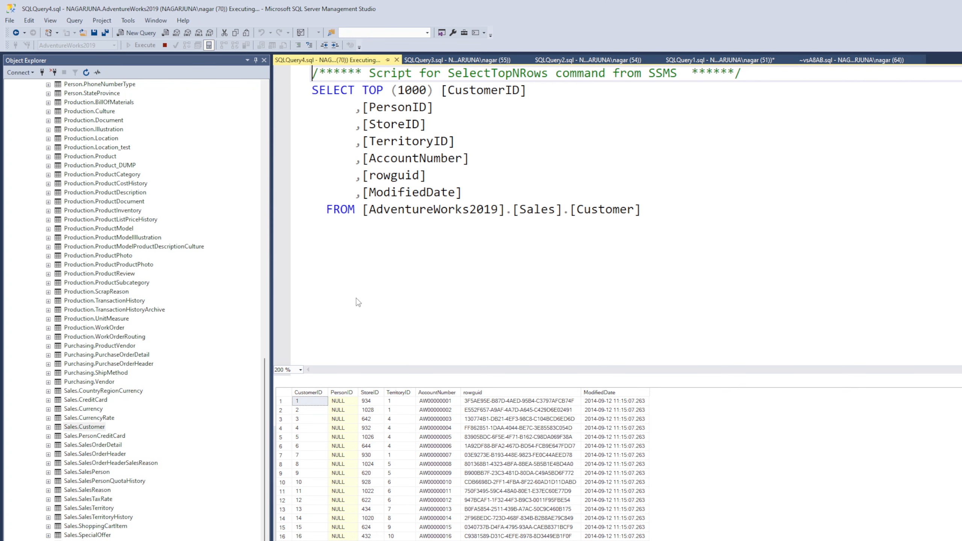
pyautogui.click(404, 429)
pyautogui.scroll(-1, 410, 510)
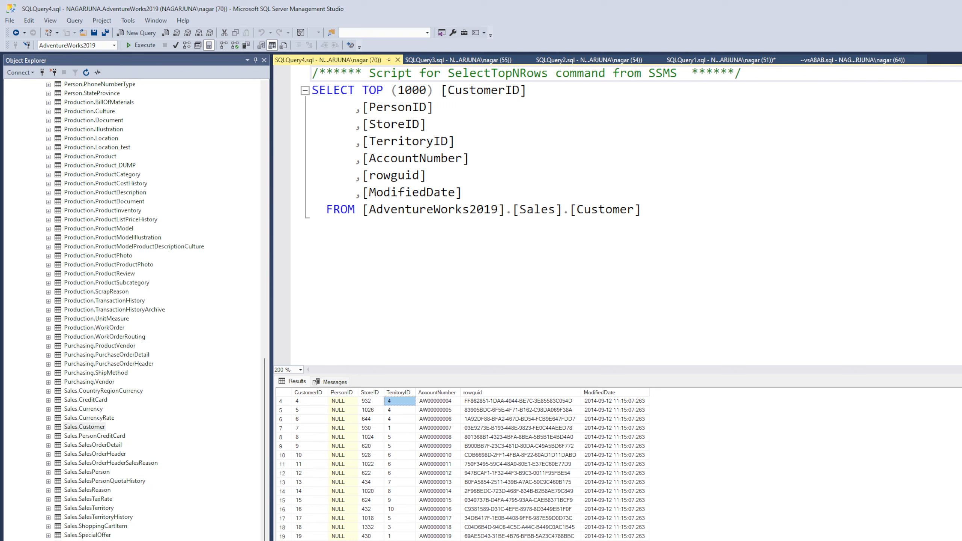
pyautogui.scroll(-20, 462, 468)
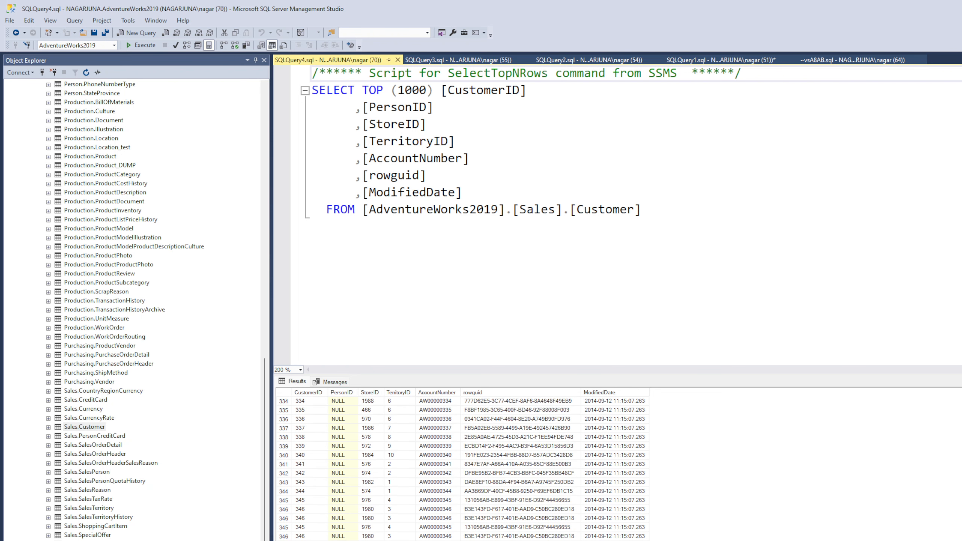
# Below the Customer query, begin a second statement reading select distinct [TerritoryID]
pyautogui.click(699, 216)
pyautogui.press('Return')
pyautogui.press('Return')
pyautogui.write('se')
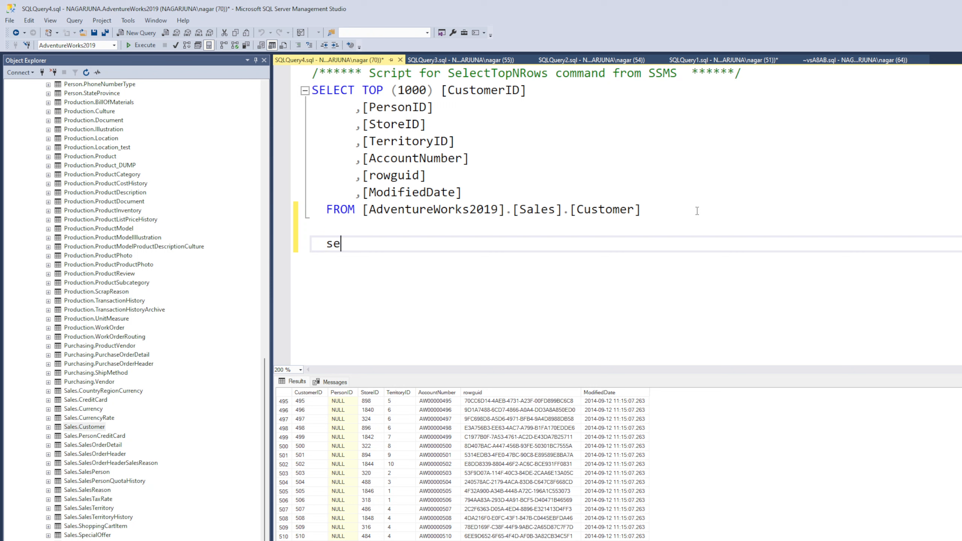
pyautogui.write('lect distinct')
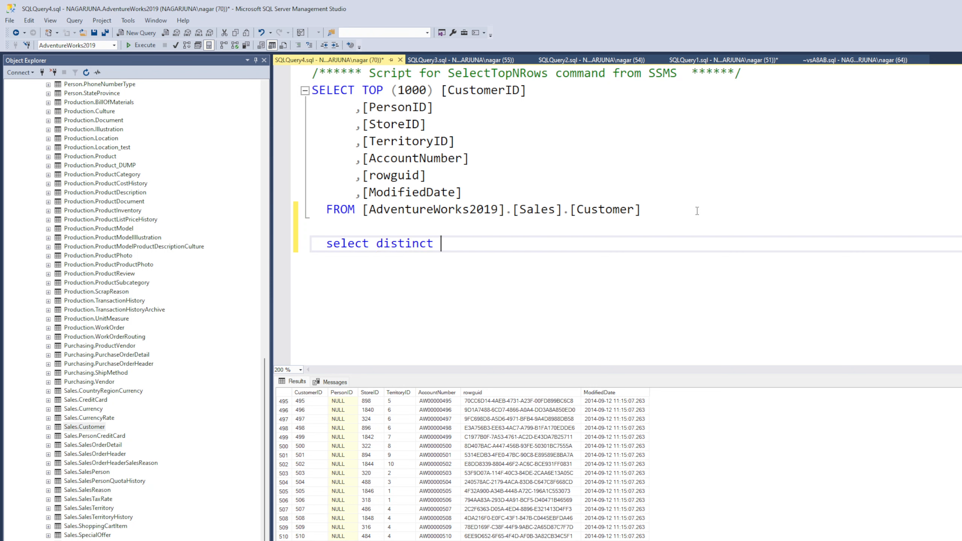
pyautogui.doubleClick(419, 145)
pyautogui.hotkey('ctrl', 'c')
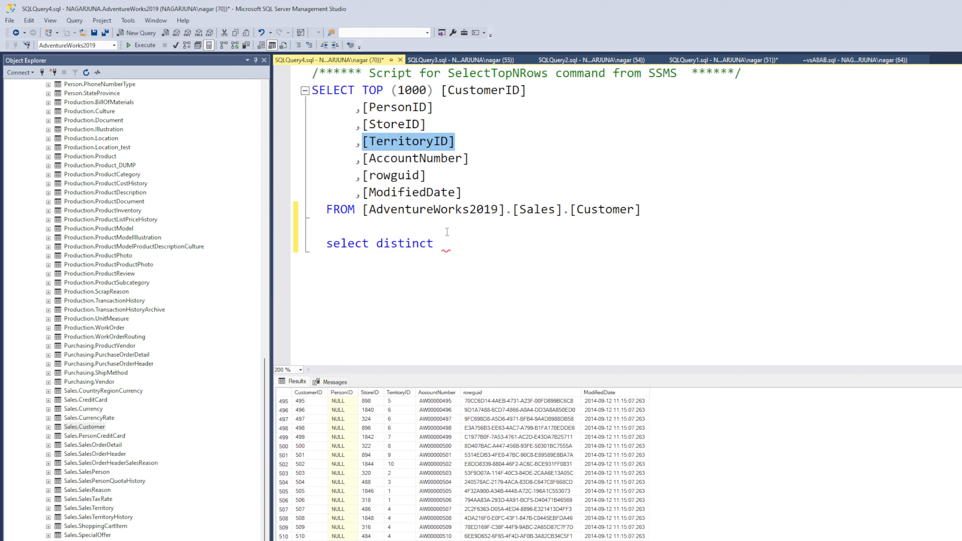
pyautogui.click(463, 242)
pyautogui.hotkey('ctrl', 'v')
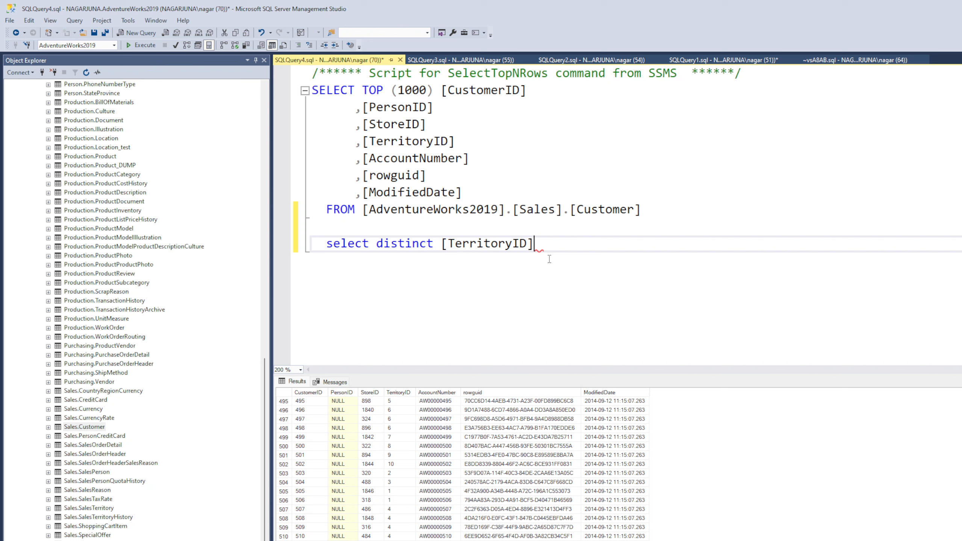
# Complete the distinct statement with from [AdventureWorks2019].[Sales].[Customer] and execute only that statement
pyautogui.write('from')
pyautogui.click(655, 210)
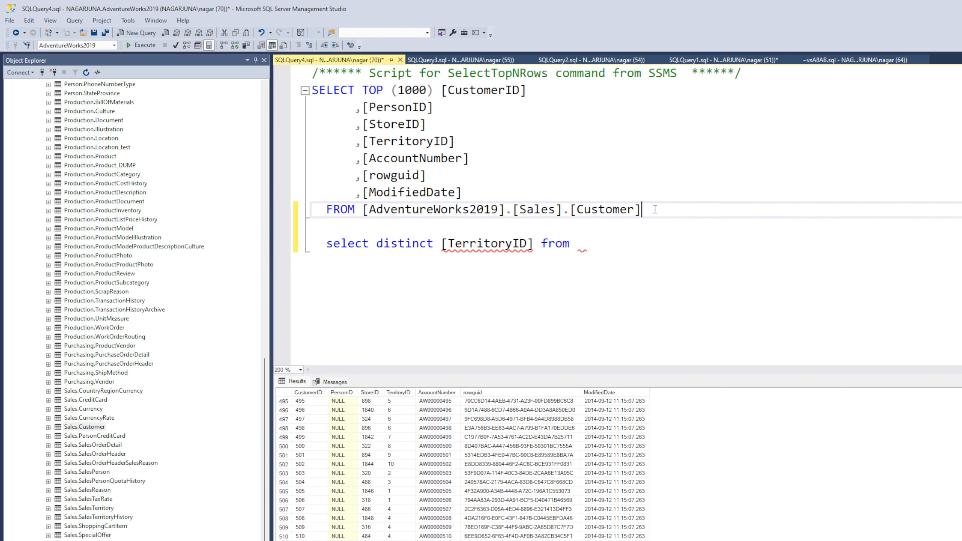
pyautogui.keyDown('shift'); pyautogui.click(363, 211); pyautogui.keyUp('shift')
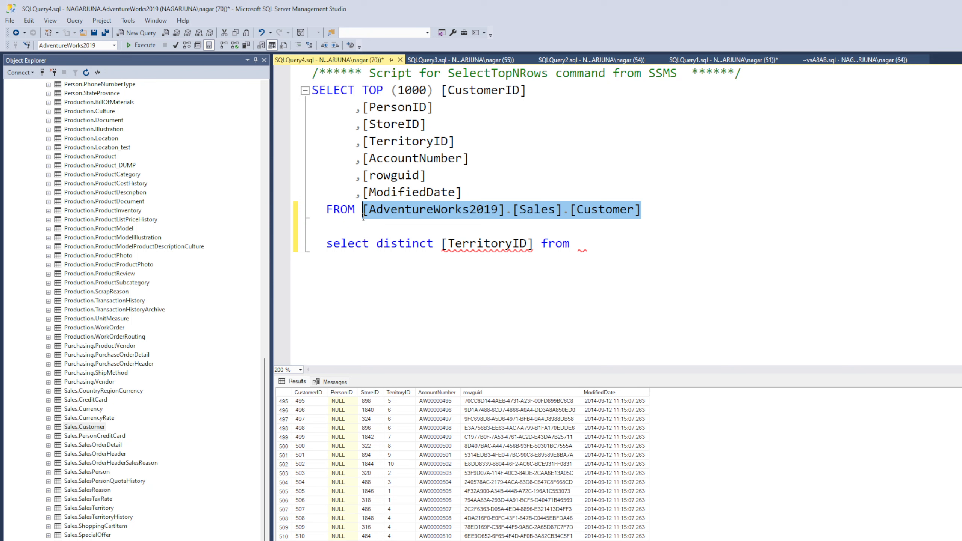
pyautogui.click(614, 242)
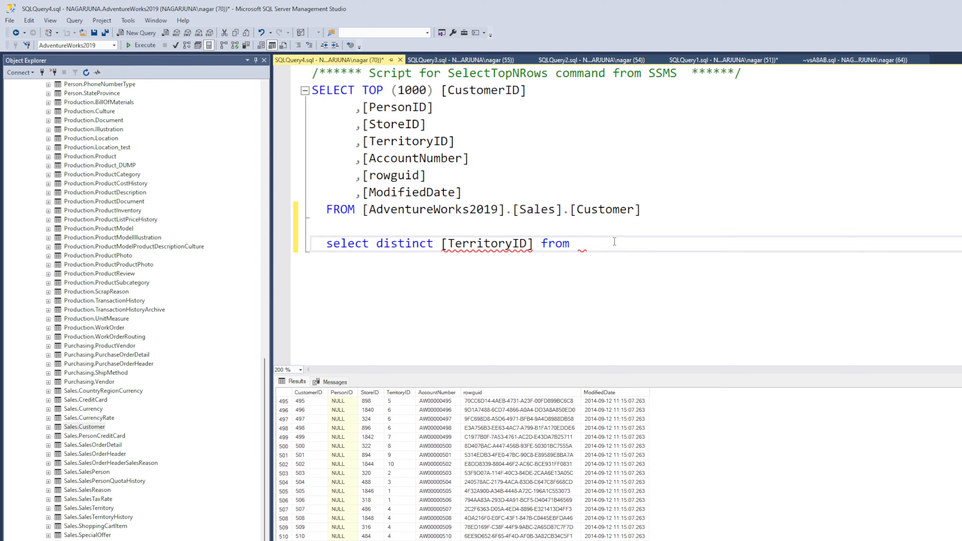
pyautogui.hotkey('ctrl', 'v')
pyautogui.moveTo(902, 260); pyautogui.dragTo(275, 269)
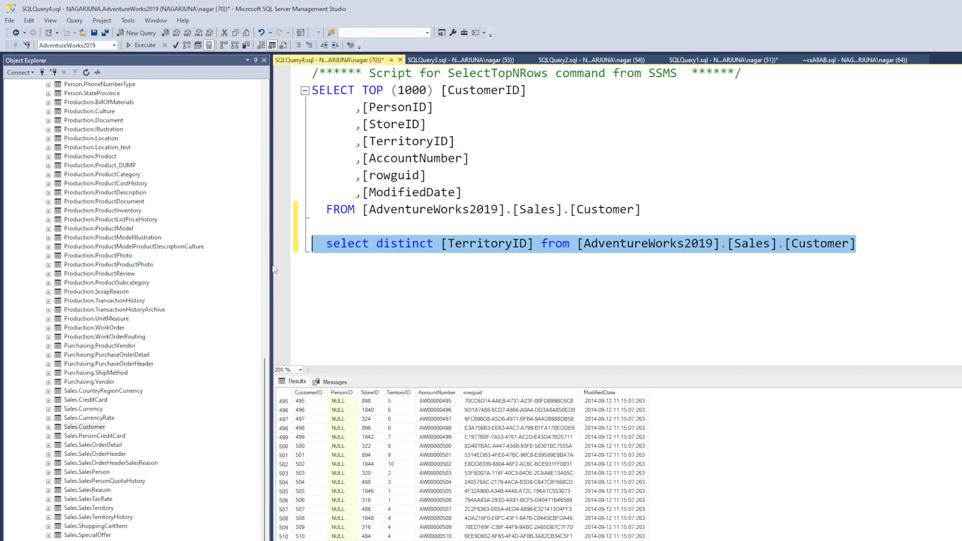
pyautogui.click(141, 45)
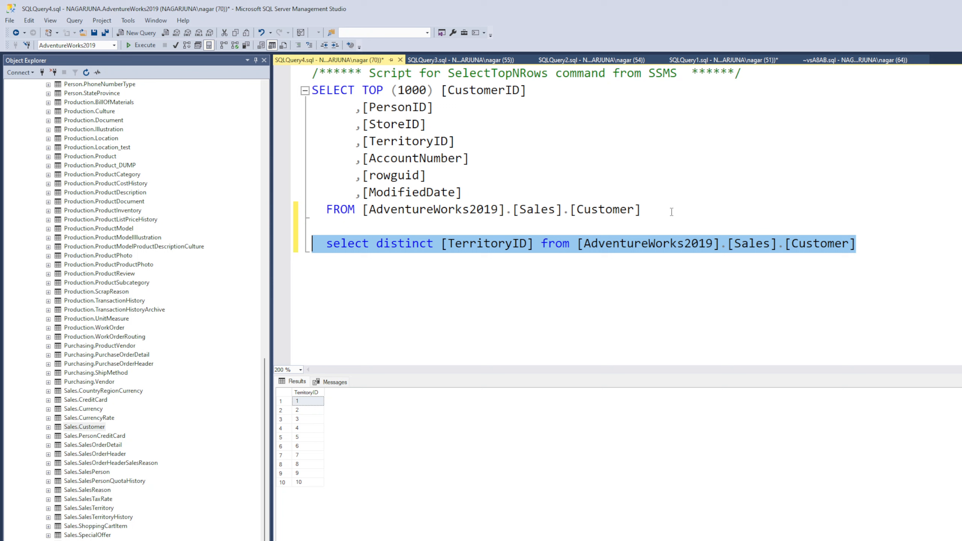
# Execute the top 1000 Customer query alone to check its TerritoryID column, and rerun only the distinct TerritoryID statement
pyautogui.moveTo(672, 212); pyautogui.dragTo(311, 90)
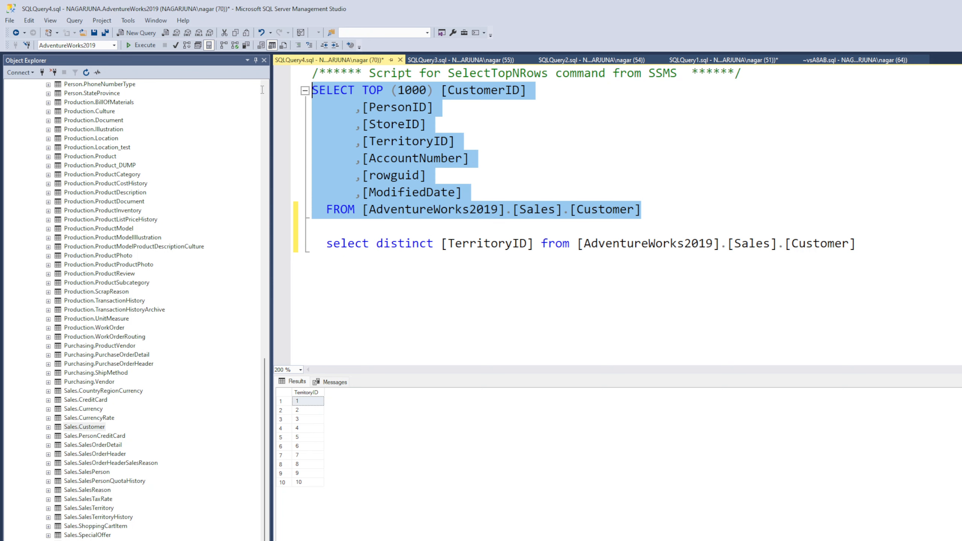
pyautogui.click(145, 45)
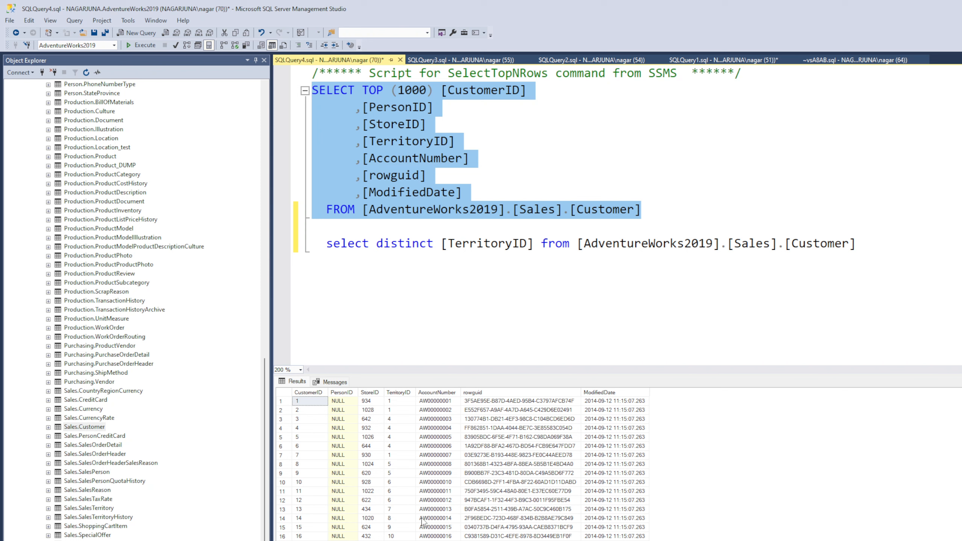
pyautogui.click(395, 403)
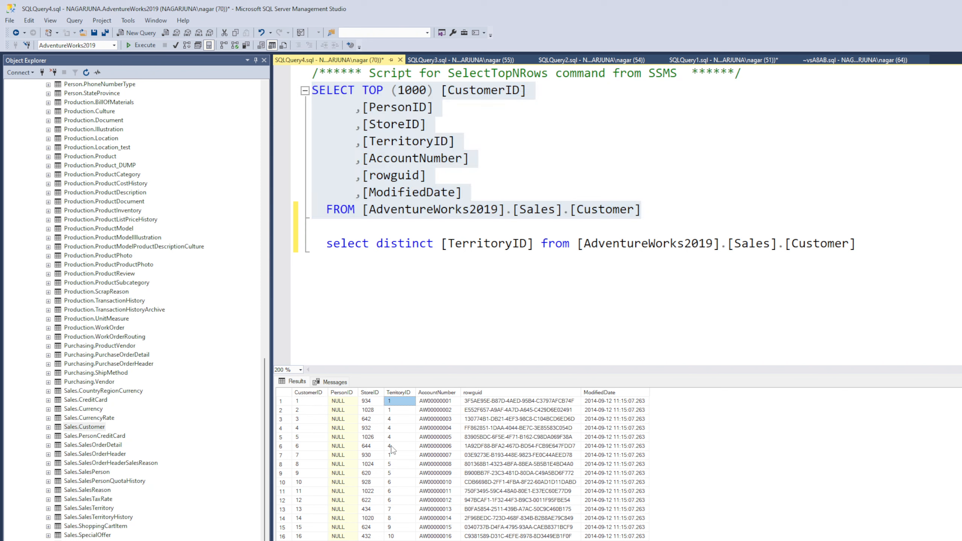
pyautogui.moveTo(856, 244); pyautogui.dragTo(312, 244)
pyautogui.click(141, 45)
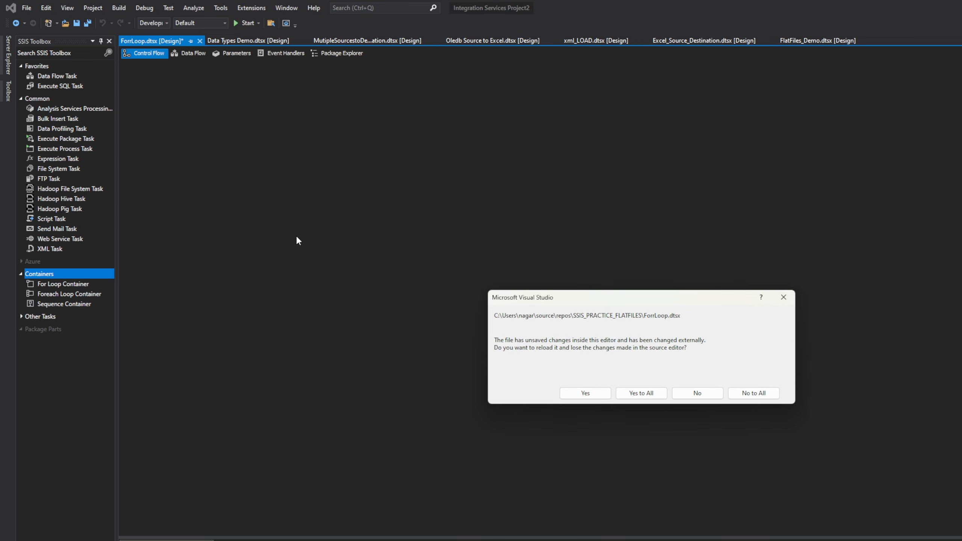
# In Visual Studio, reload the externally changed ForrLoop.dtsx package and add an Execute SQL Task to its control flow
pyautogui.click(645, 394)
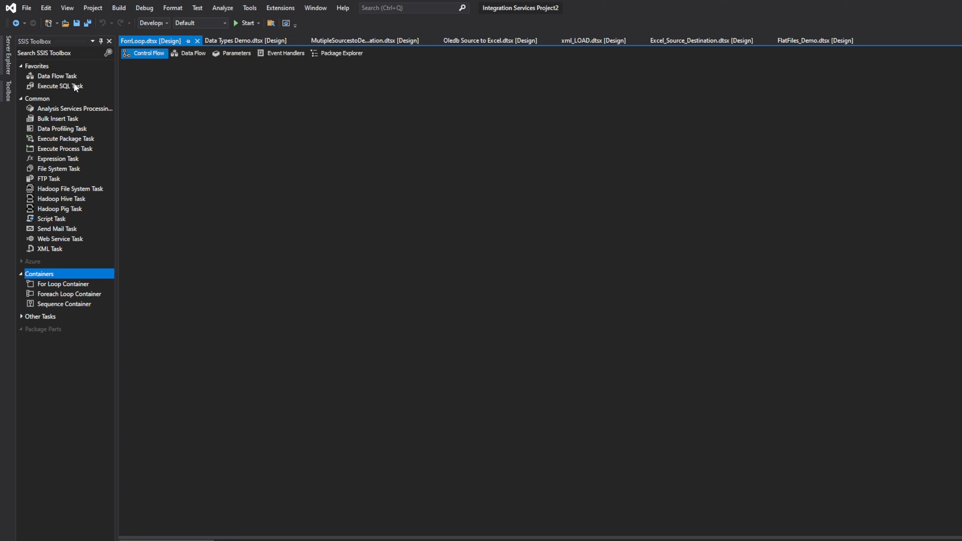
pyautogui.click(57, 75)
pyautogui.click(56, 86)
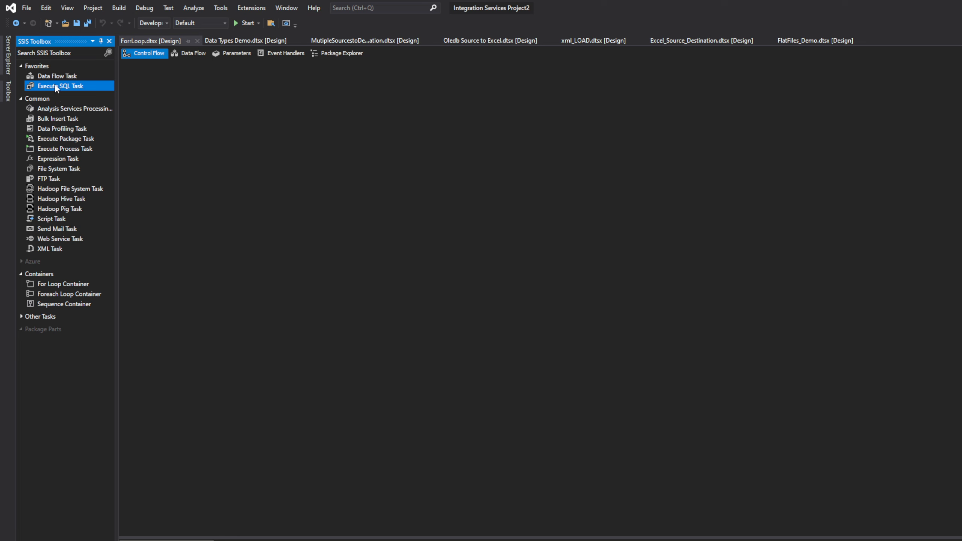
pyautogui.moveTo(55, 86); pyautogui.dragTo(156, 124)
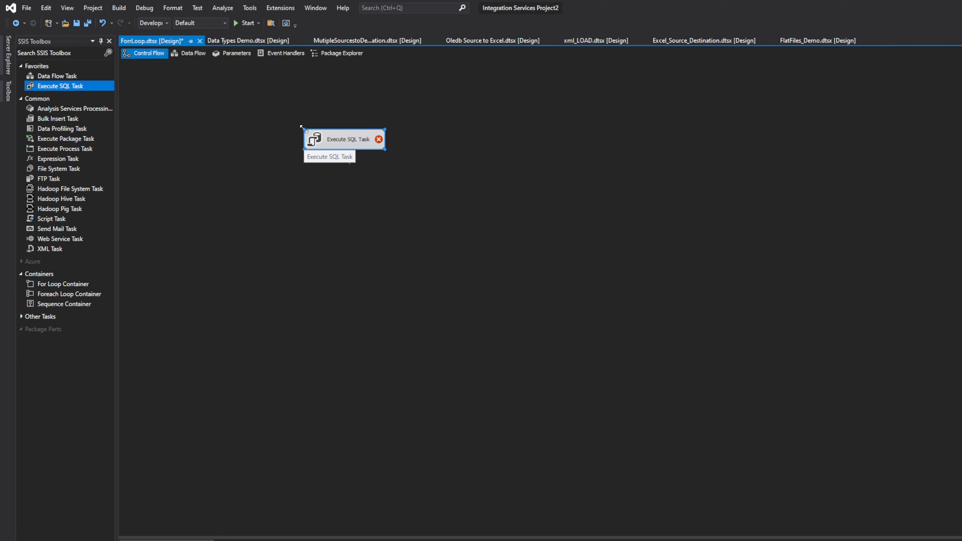
pyautogui.click(491, 199)
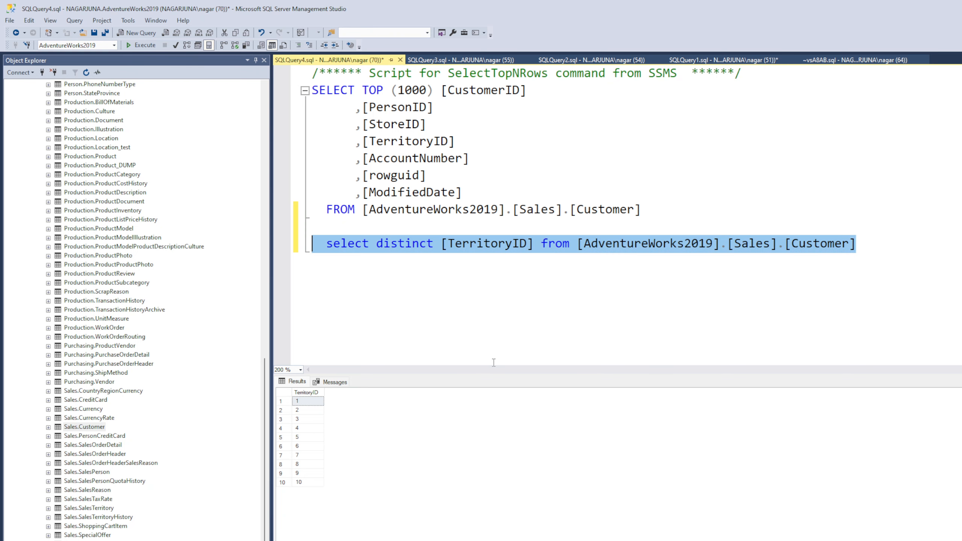
# Switch back to SQL Server Management Studio and open a new blank query on AdventureWorks2019
pyautogui.click(819, 184)
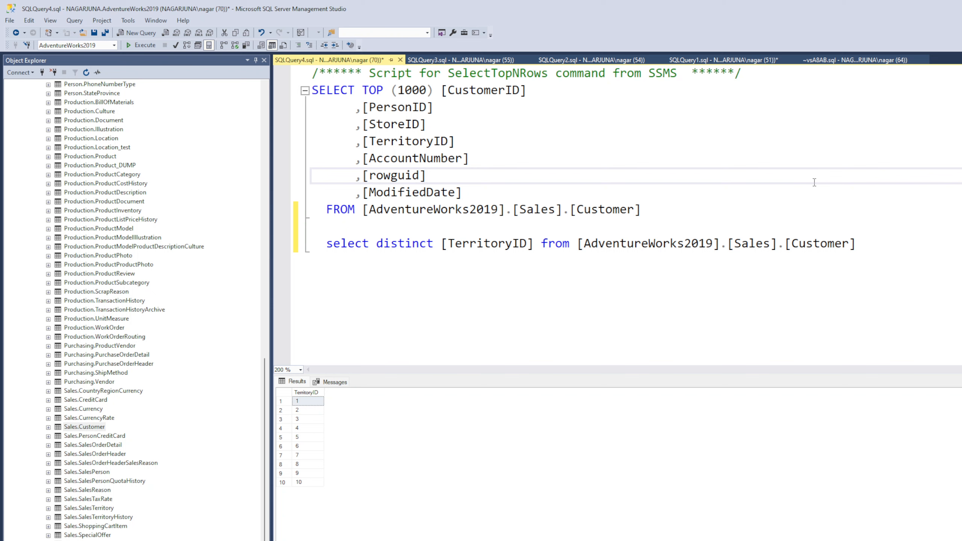
pyautogui.hotkey('ctrl', 'n')
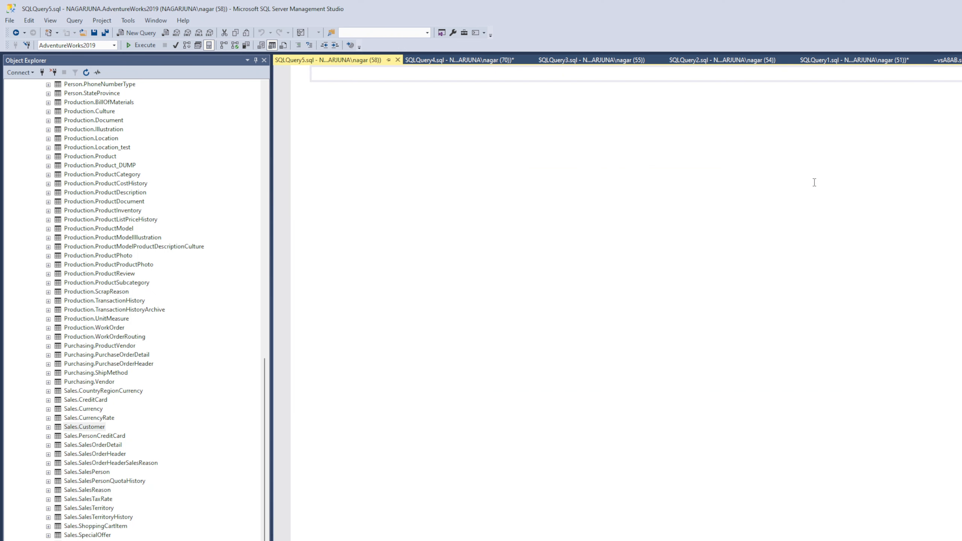
pyautogui.hotkey('ctrl', 'v')
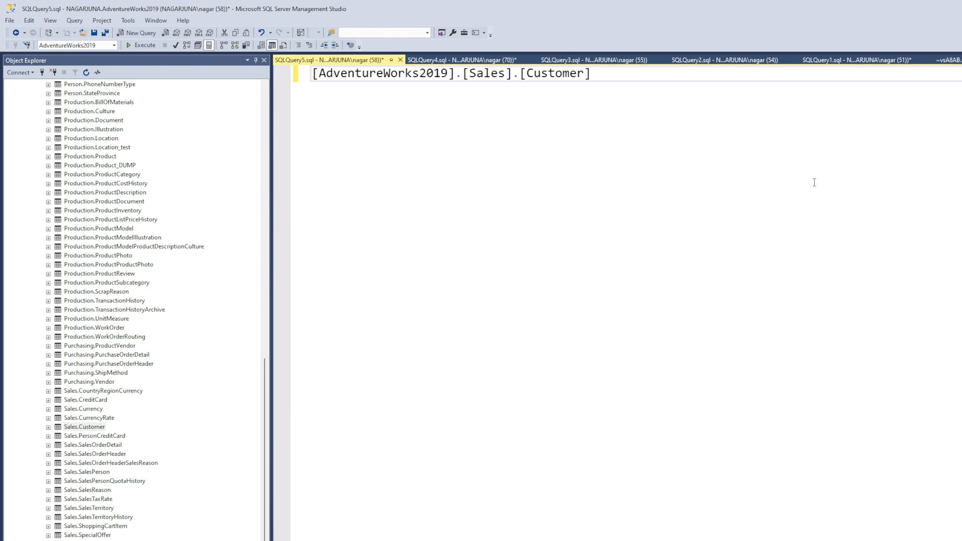
pyautogui.hotkey('ctrl', 'a')
pyautogui.press('Delete')
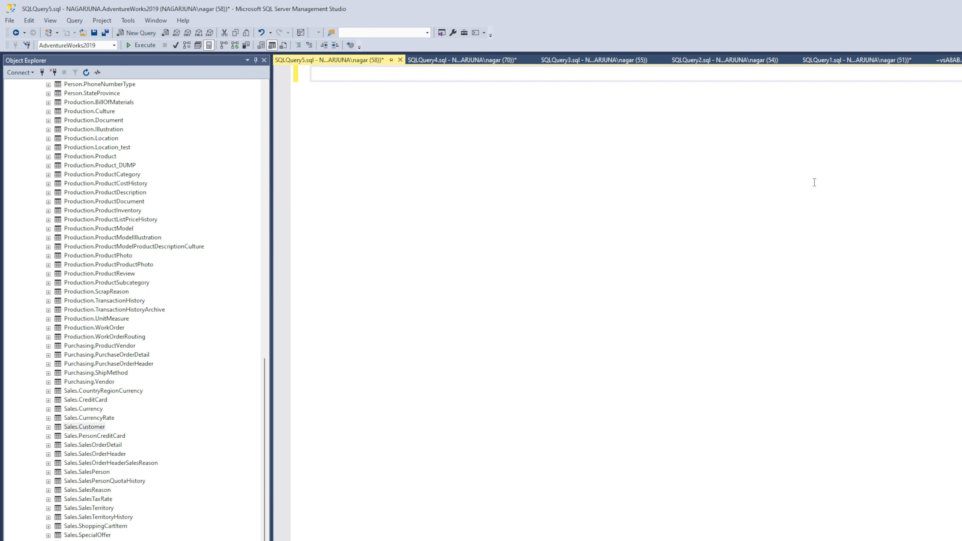
# Copy the use [SSIS_Trainings] and CREATE TABLE Restaurant script from the ~vsA8AB.sql query into the blank query
pyautogui.click(948, 60)
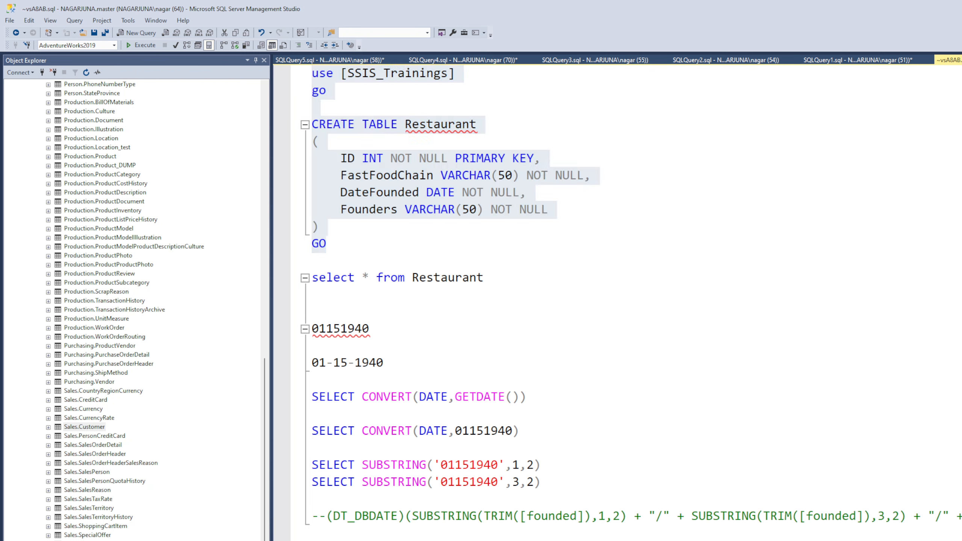
pyautogui.click(648, 206)
pyautogui.moveTo(330, 244); pyautogui.dragTo(311, 74)
pyautogui.hotkey('ctrl', 'c')
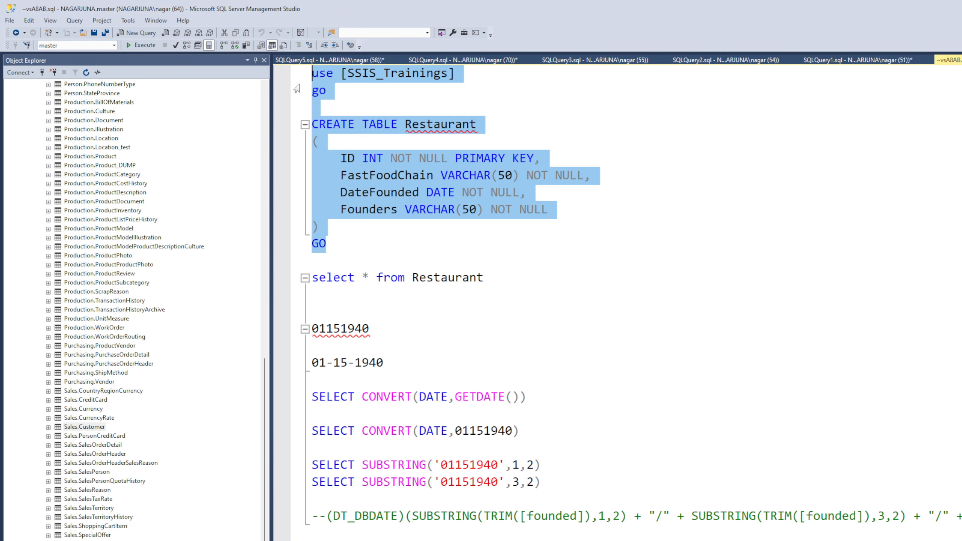
pyautogui.click(320, 61)
pyautogui.hotkey('ctrl', 'v')
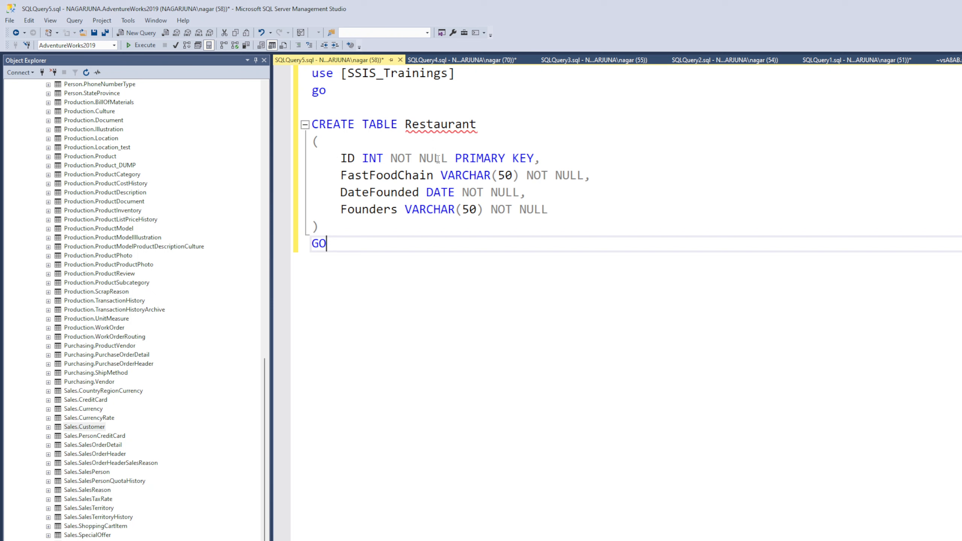
# Rename the table in the pasted CREATE TABLE statement as tblForLoop
pyautogui.moveTo(478, 124); pyautogui.dragTo(406, 123)
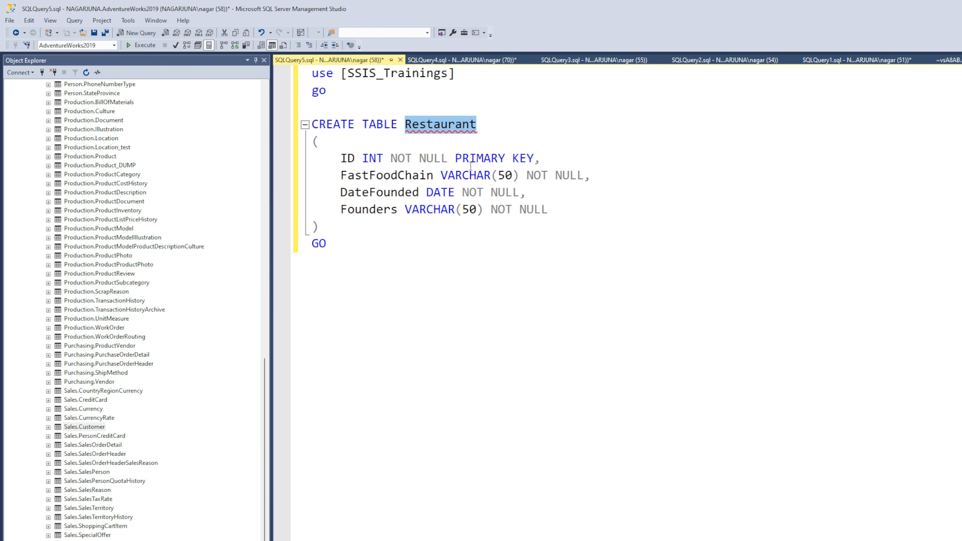
pyautogui.write('tb')
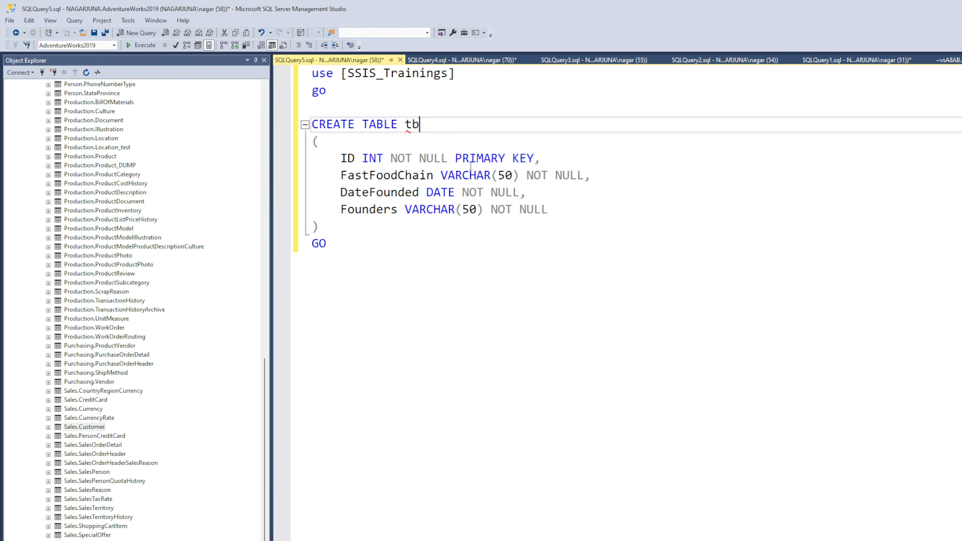
pyautogui.write('lForLoopExample')
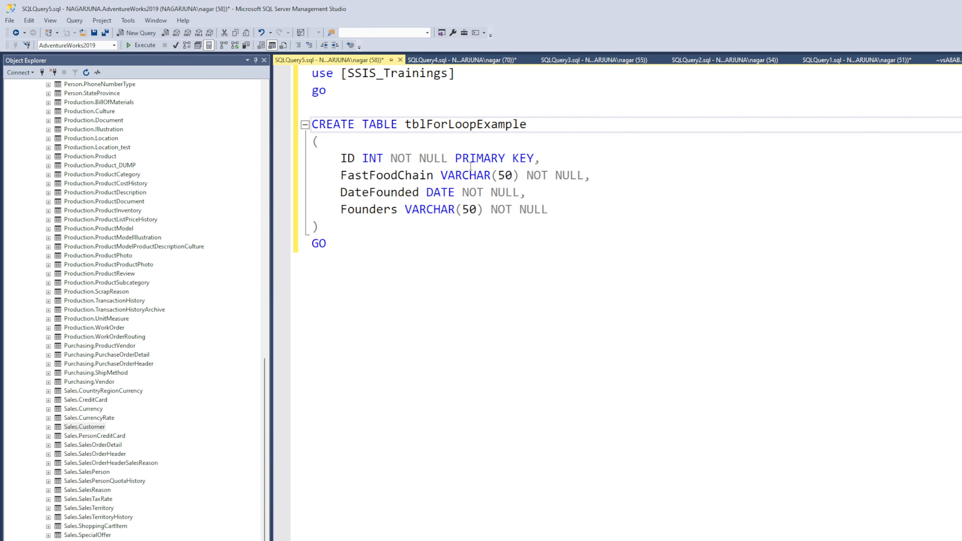
pyautogui.press('BackSpace')
pyautogui.press('BackSpace')
pyautogui.press('BackSpace')
pyautogui.press('BackSpace')
pyautogui.press('BackSpace')
pyautogui.press('BackSpace')
pyautogui.press('BackSpace')
# Replace the DateFounded and Founders column definitions with a single line reading LastUpadtated GETDATE()
pyautogui.moveTo(337, 159); pyautogui.dragTo(537, 165)
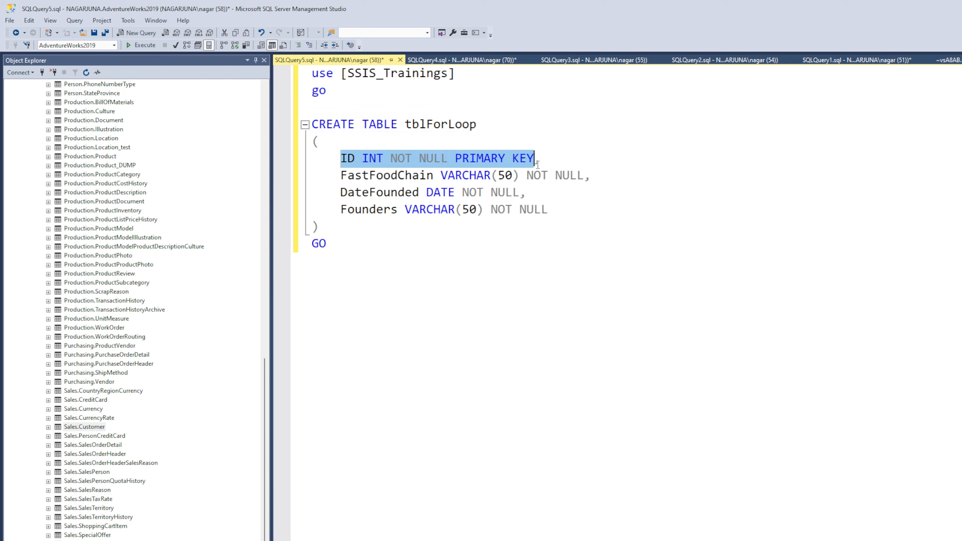
pyautogui.click(464, 193)
pyautogui.moveTo(341, 194); pyautogui.dragTo(560, 207)
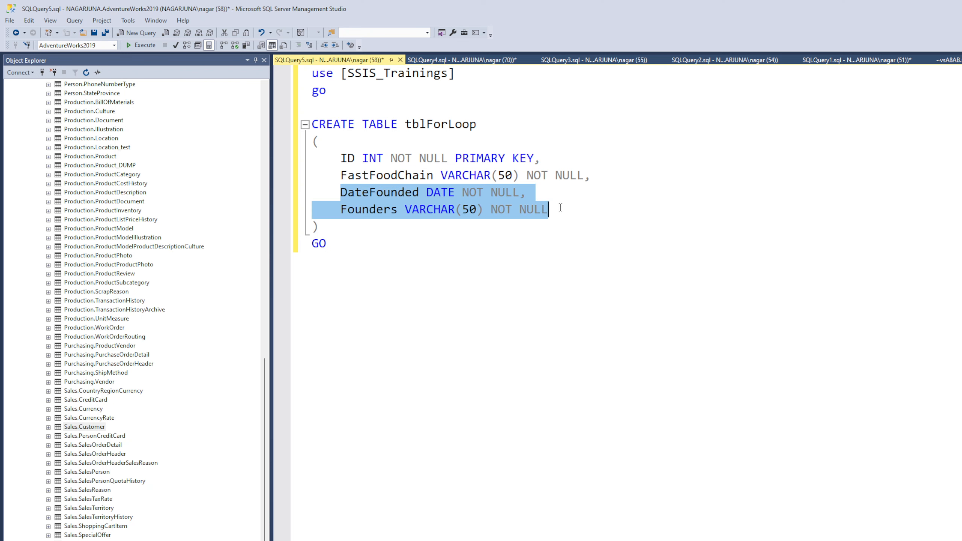
pyautogui.press('BackSpace')
pyautogui.write('gedta')
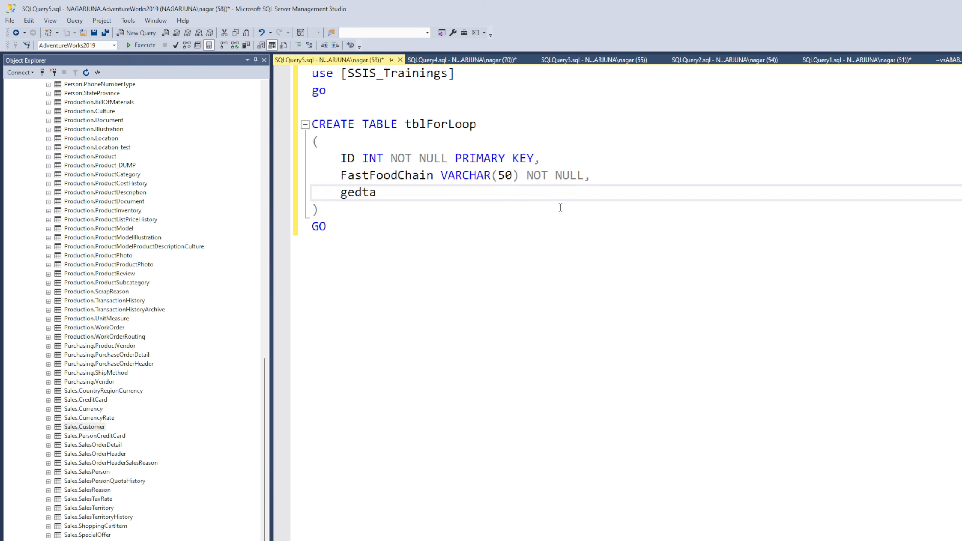
pyautogui.write('t')
pyautogui.press('BackSpace')
pyautogui.press('BackSpace')
pyautogui.press('BackSpace')
pyautogui.press('BackSpace')
pyautogui.press('BackSpace')
pyautogui.press('BackSpace')
pyautogui.write('LastUpadtated GETDATE')
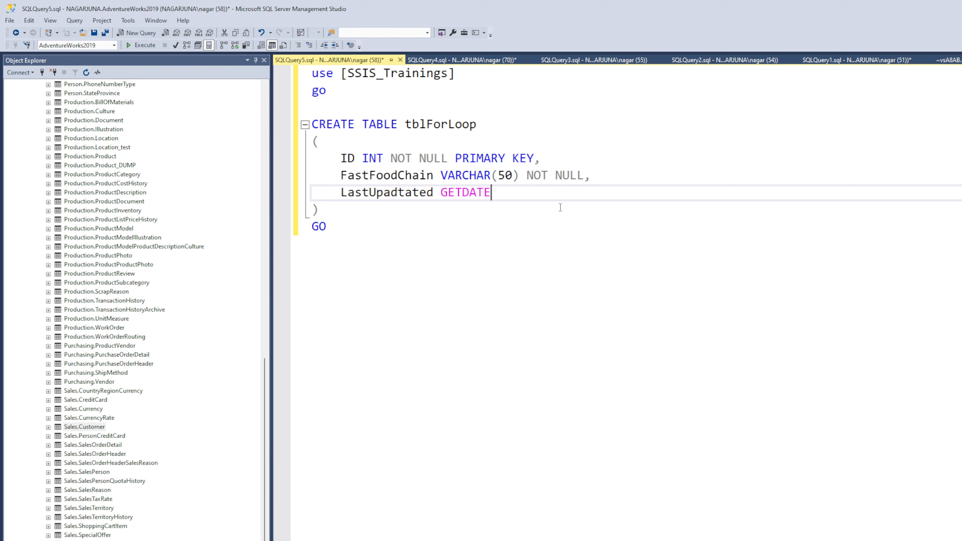
pyautogui.write('()')
# Replace GETDATE() with datetime as the data type of the LastUpadtated column
pyautogui.moveTo(507, 193); pyautogui.dragTo(440, 193)
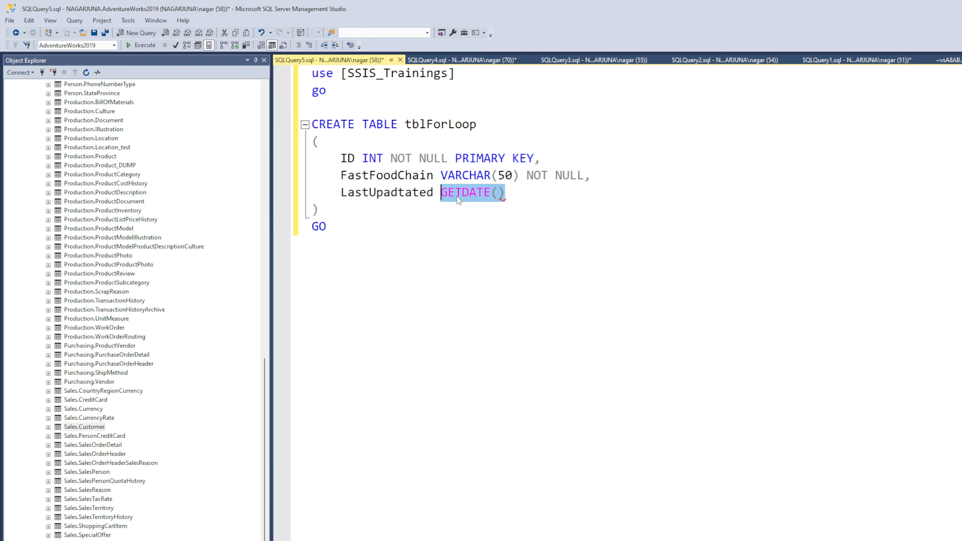
pyautogui.press('BackSpace')
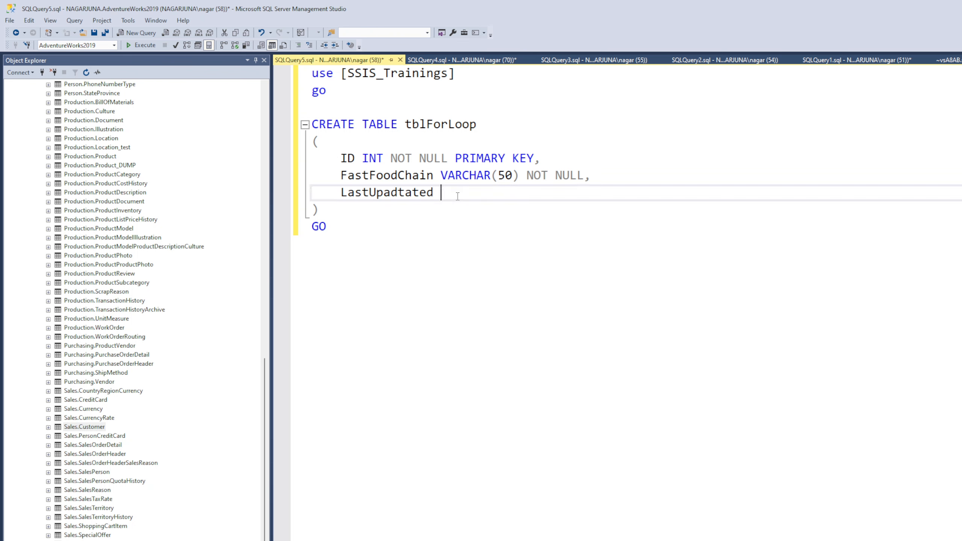
pyautogui.write('a')
pyautogui.press('BackSpace')
pyautogui.write('datetime')
# Add identity(1,1) after PRIMARY KEY in the ID column definition
pyautogui.moveTo(339, 160); pyautogui.dragTo(534, 159)
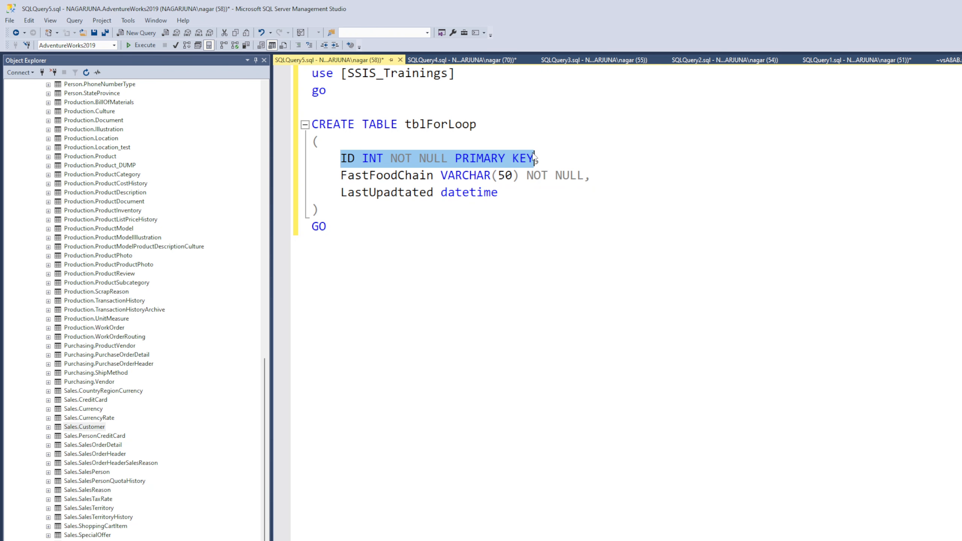
pyautogui.click(536, 162)
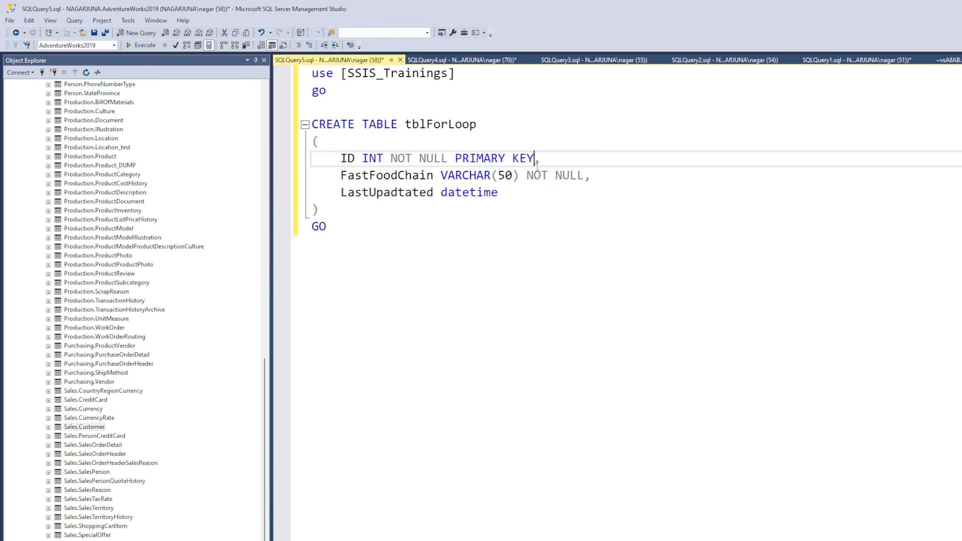
pyautogui.write('iden')
pyautogui.write('tity')
pyautogui.write('(')
pyautogui.write('1,1')
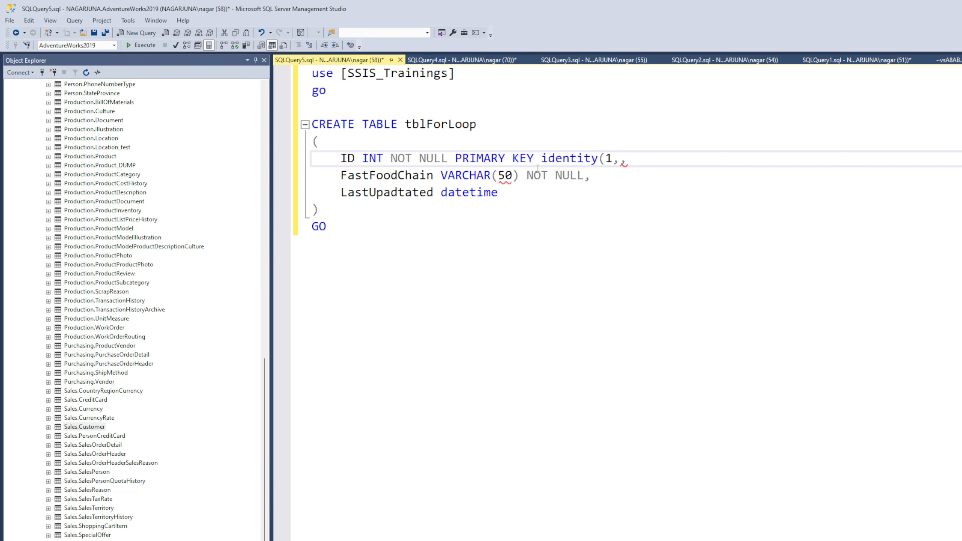
pyautogui.write(')')
# Examine the ID column definition and the seed and increment arguments of its identity property
pyautogui.moveTo(665, 159); pyautogui.dragTo(320, 155)
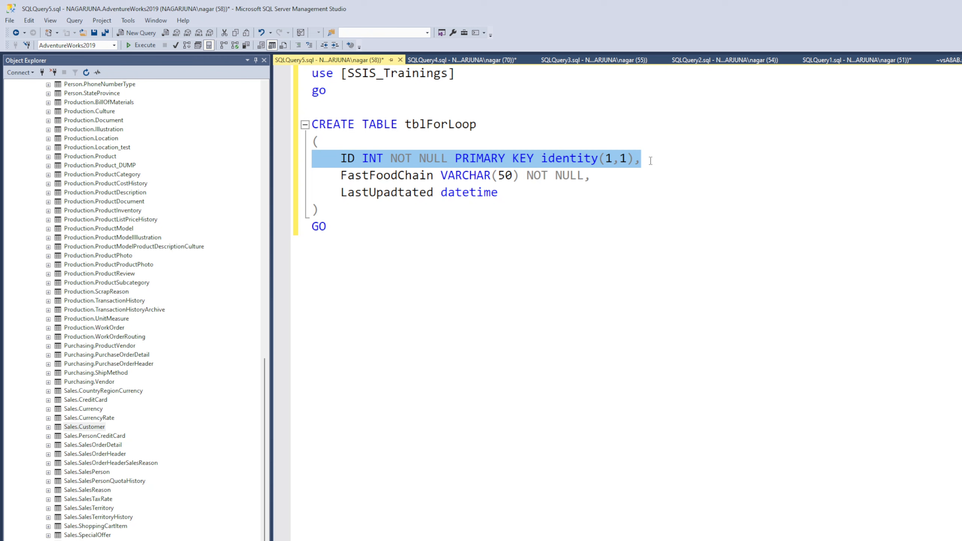
pyautogui.click(665, 160)
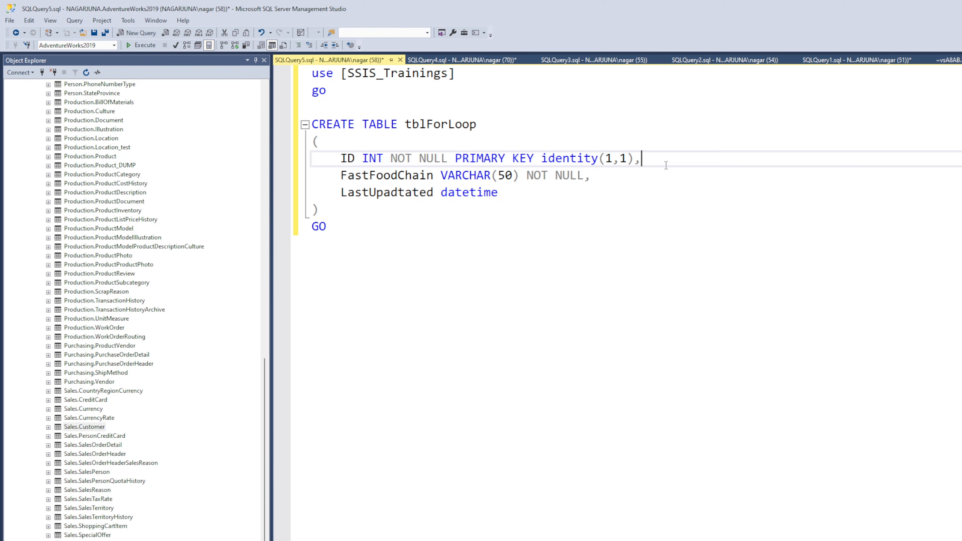
pyautogui.moveTo(665, 160); pyautogui.dragTo(332, 167)
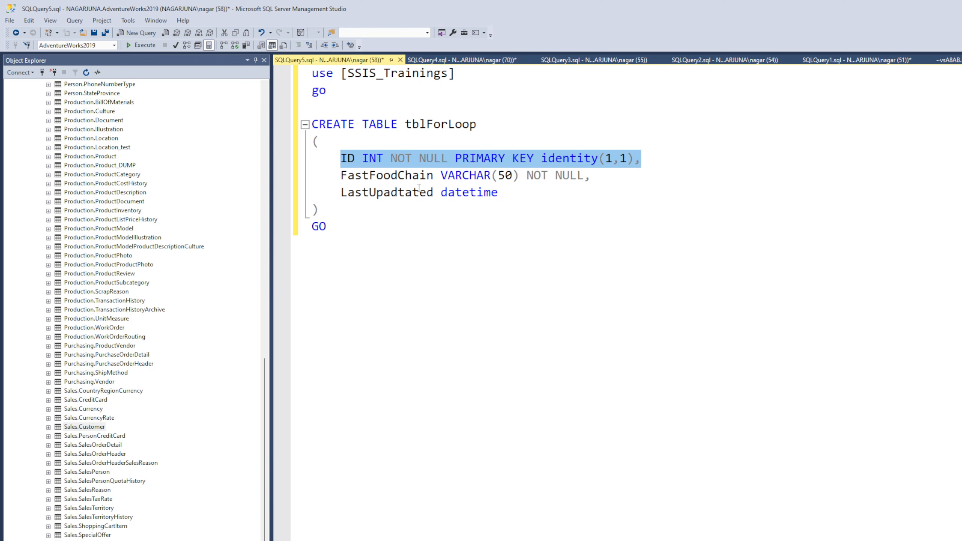
pyautogui.doubleClick(565, 163)
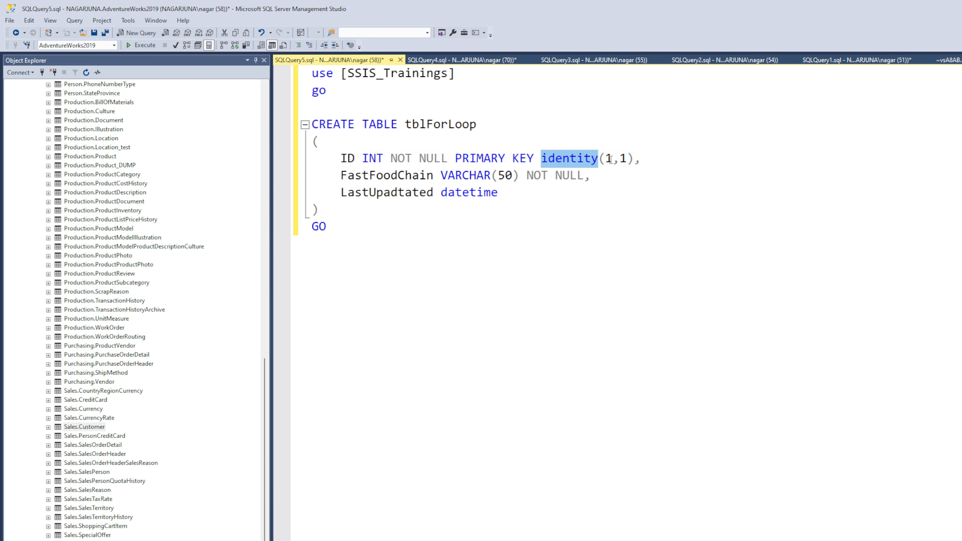
pyautogui.click(609, 158)
pyautogui.doubleClick(610, 159)
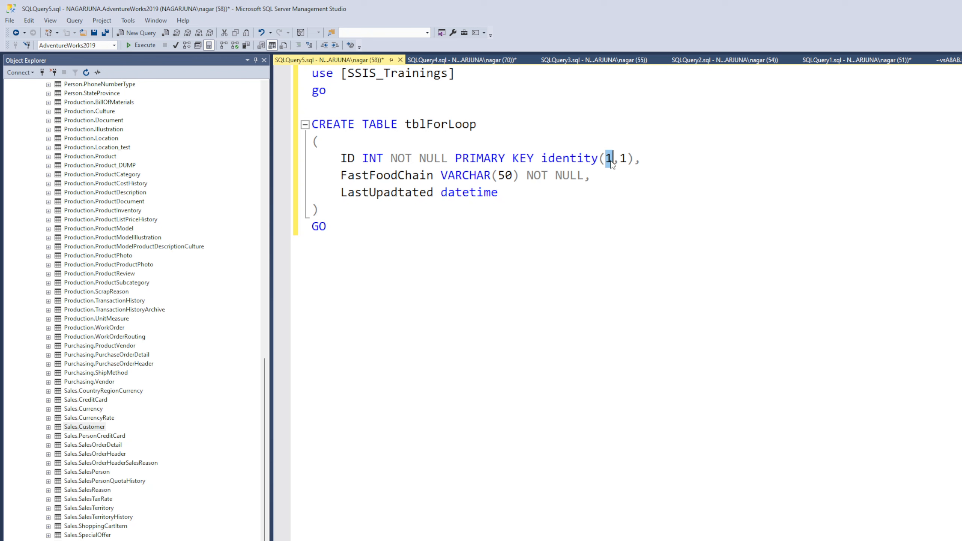
pyautogui.click(627, 158)
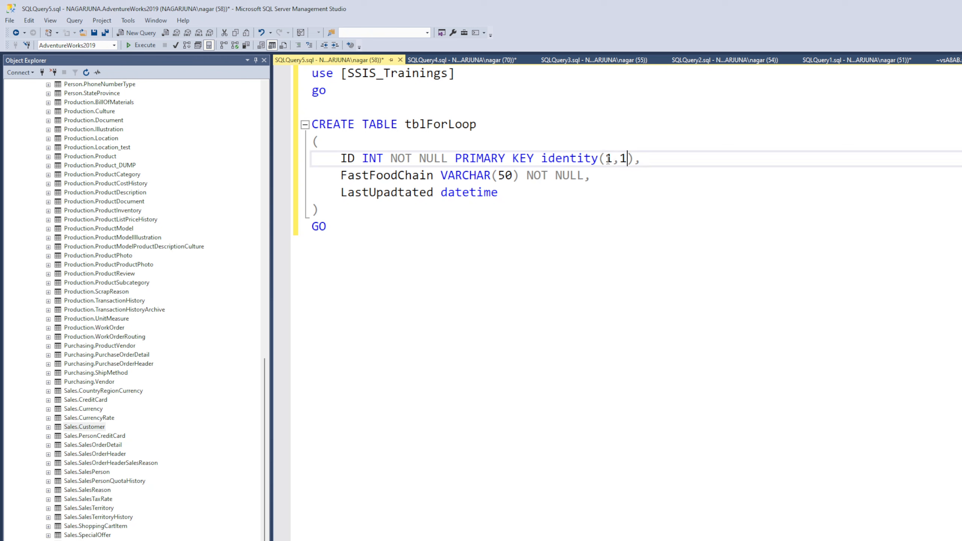
pyautogui.doubleClick(608, 159)
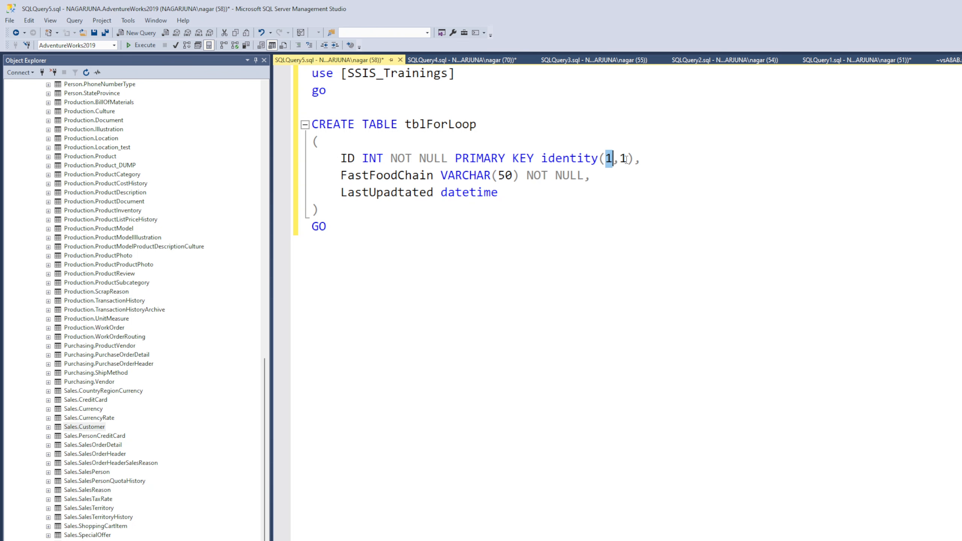
pyautogui.click(627, 159)
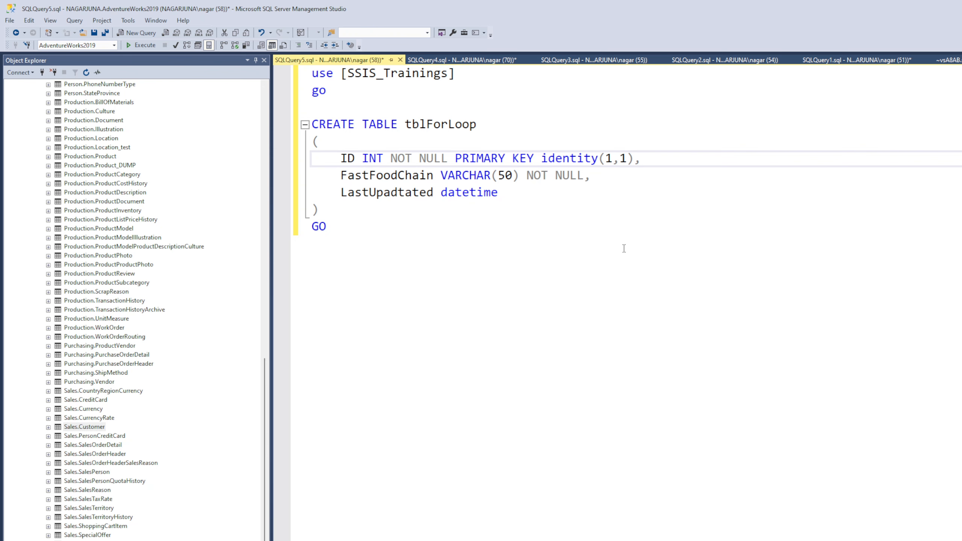
# Rename the FastFoodChain column as forloopValue and replace its VARCHAR(50) NOT NULL type with int
pyautogui.doubleClick(411, 177)
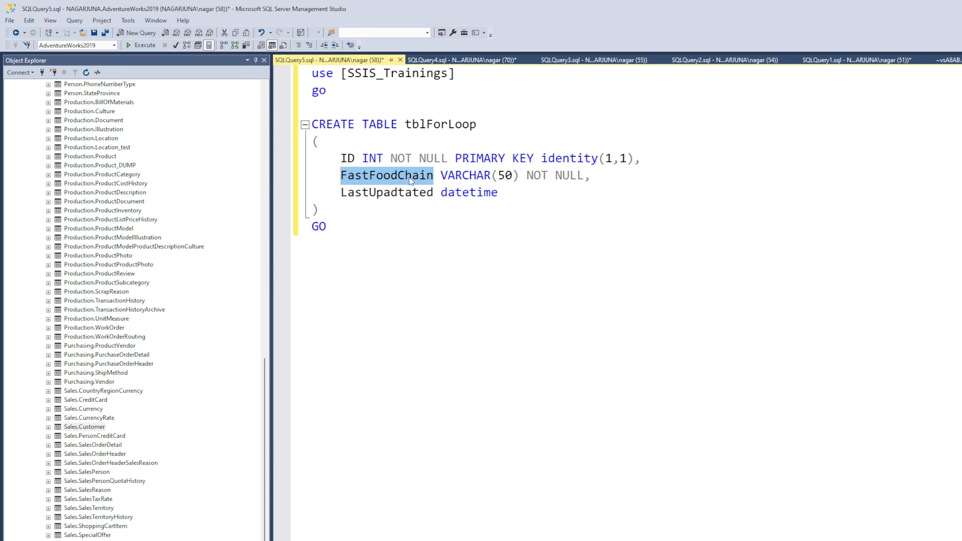
pyautogui.write('forr')
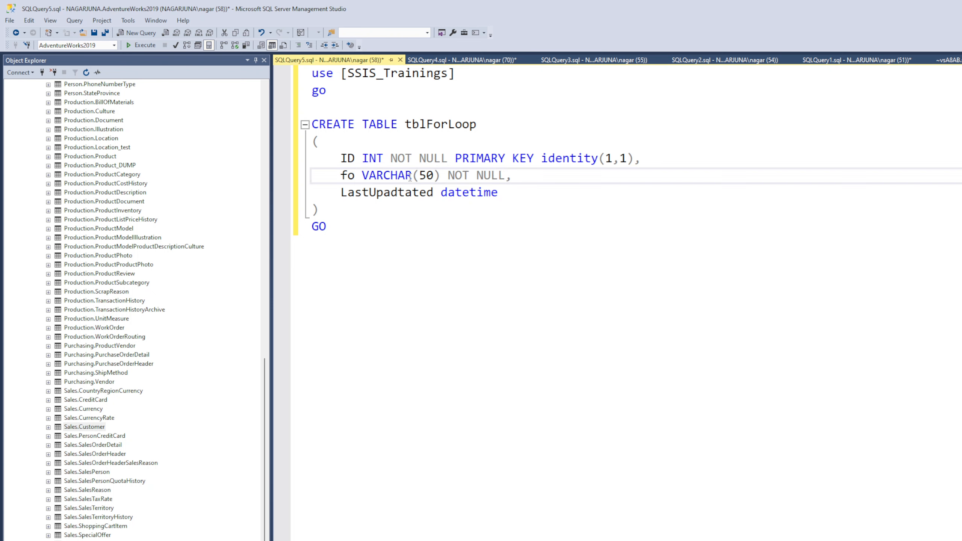
pyautogui.press('BackSpace')
pyautogui.write('loppVal')
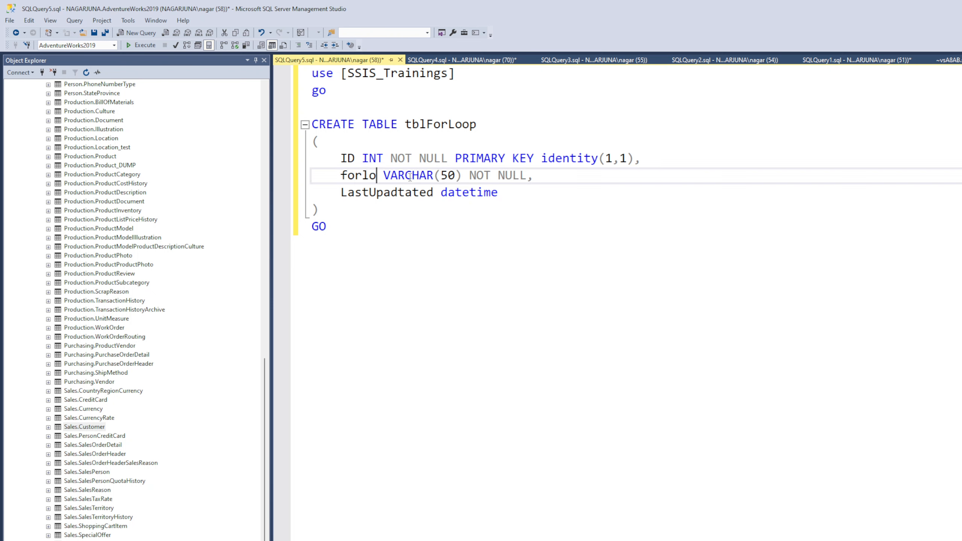
pyautogui.write('ue')
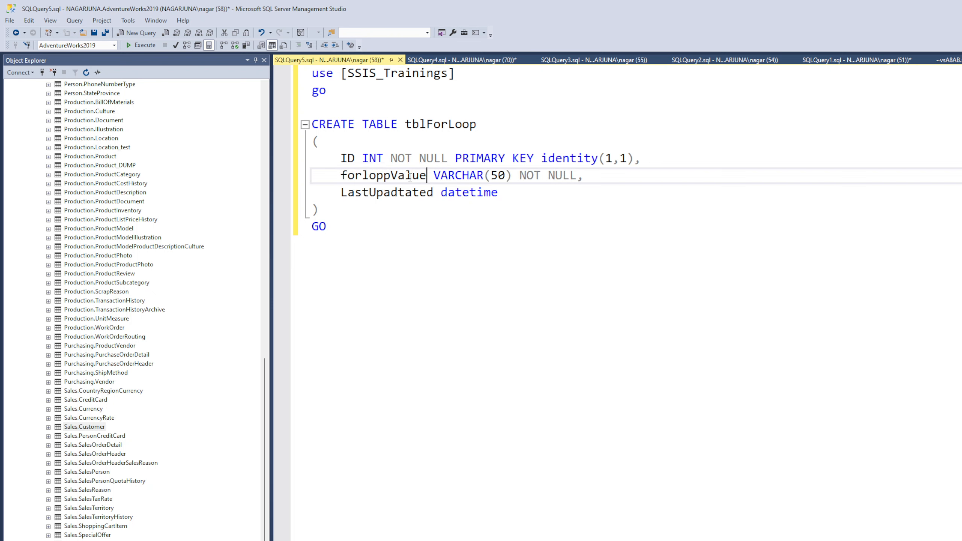
pyautogui.click(384, 175)
pyautogui.press('BackSpace')
pyautogui.write('o')
pyautogui.moveTo(576, 176); pyautogui.dragTo(434, 177)
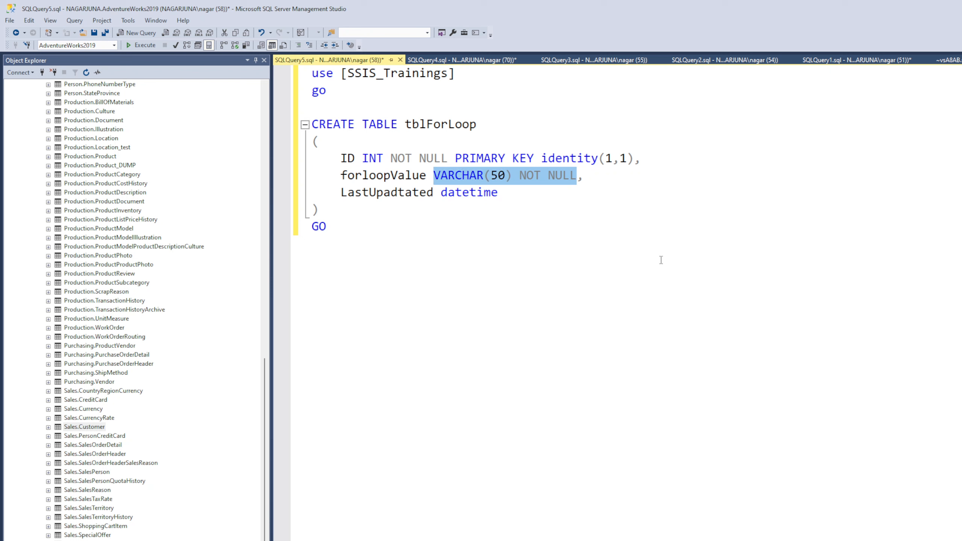
pyautogui.write('int,')
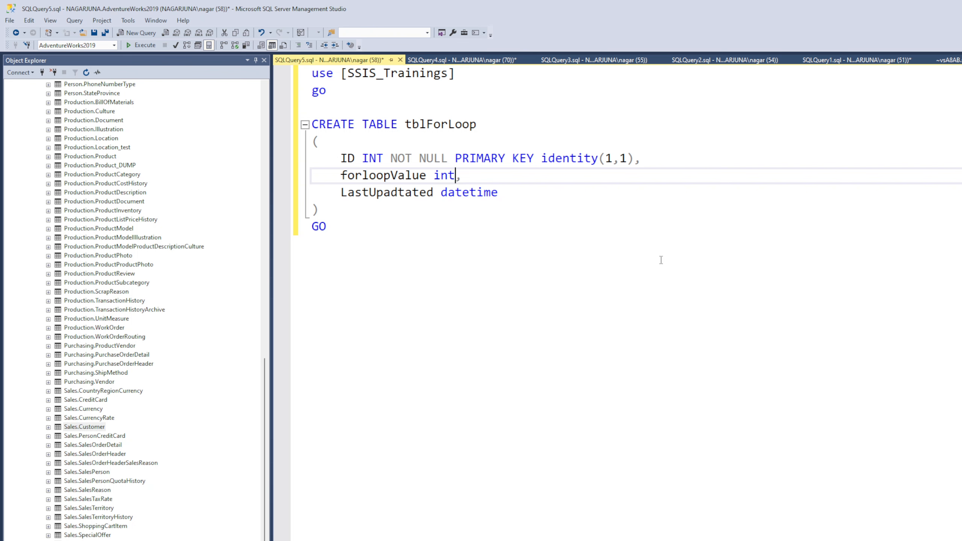
# Review the ID, forloopValue and LastUpadtated column definitions in the tblForLoop script
pyautogui.moveTo(341, 158); pyautogui.dragTo(648, 157)
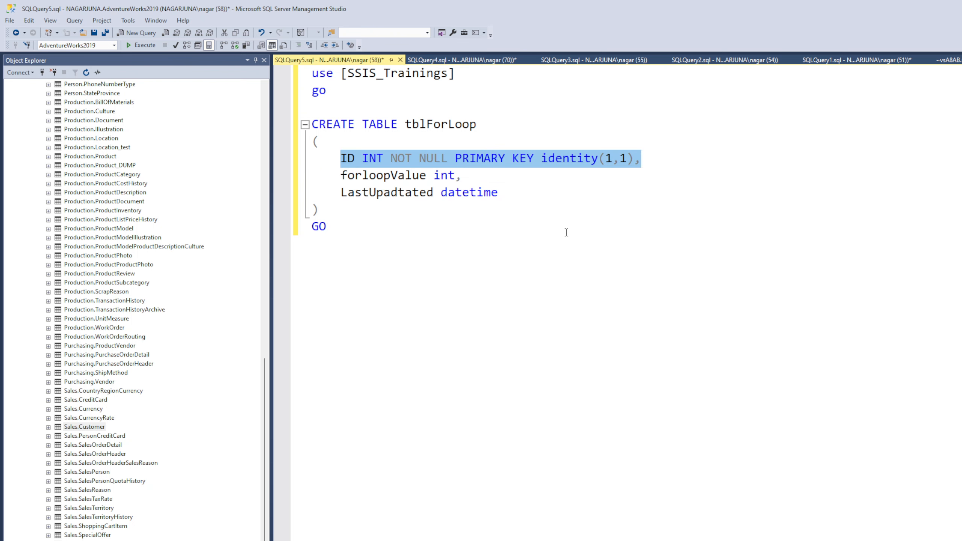
pyautogui.click(420, 219)
pyautogui.moveTo(328, 176); pyautogui.dragTo(480, 181)
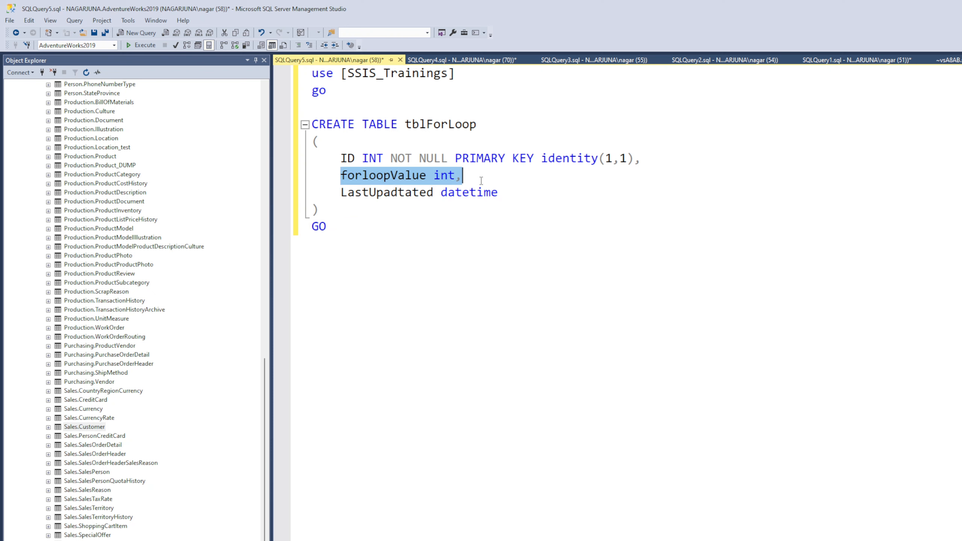
pyautogui.click(702, 250)
pyautogui.click(347, 175)
pyautogui.moveTo(348, 175); pyautogui.dragTo(490, 177)
pyautogui.moveTo(599, 194); pyautogui.dragTo(313, 193)
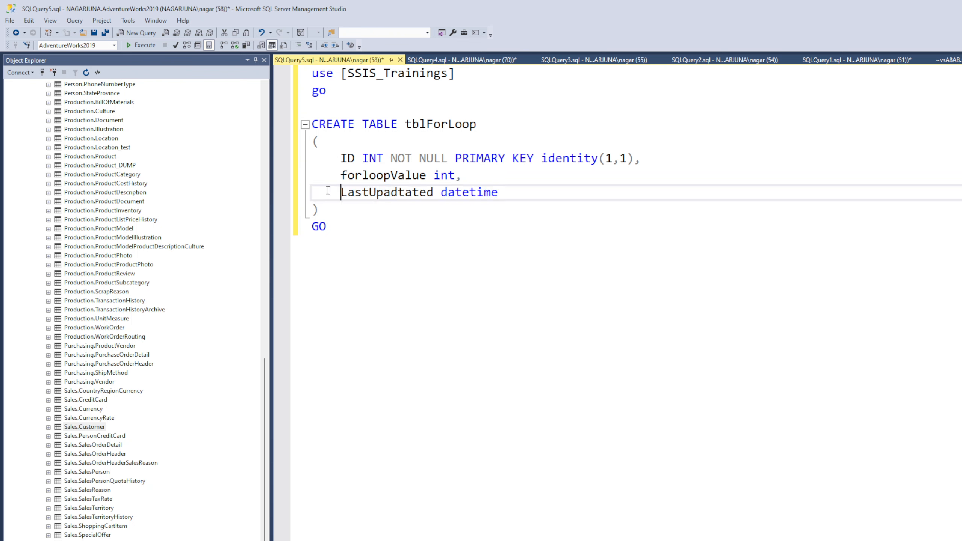
pyautogui.press('Home')
pyautogui.moveTo(341, 175); pyautogui.dragTo(516, 189)
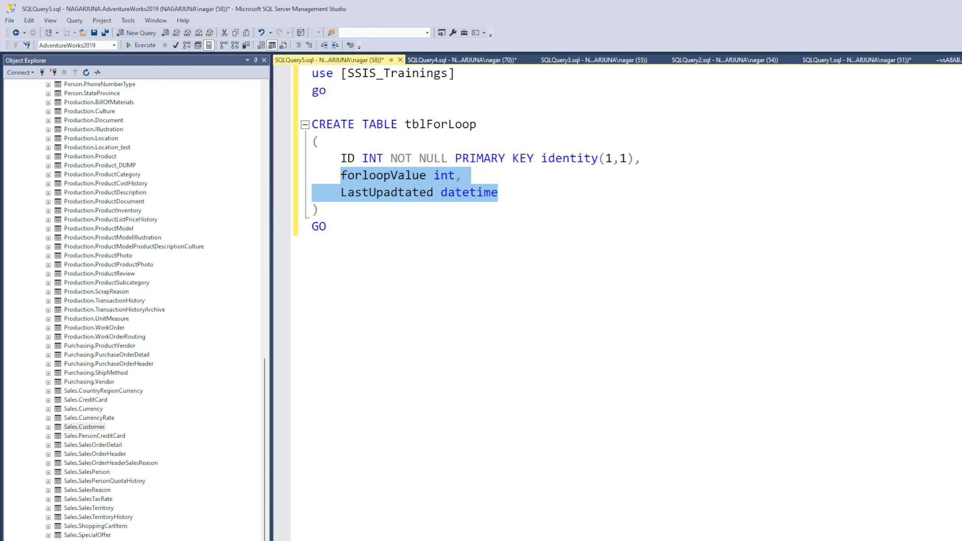
pyautogui.moveTo(341, 158); pyautogui.dragTo(662, 182)
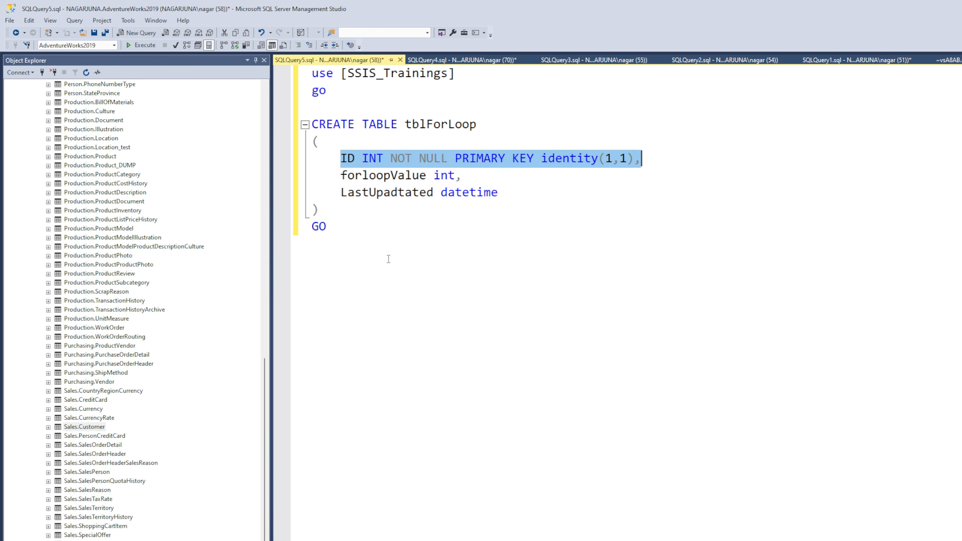
# Run the whole CREATE TABLE script to create the tblForLoop table in SSIS_Trainings
pyautogui.click(426, 250)
pyautogui.moveTo(426, 250); pyautogui.dragTo(309, 73)
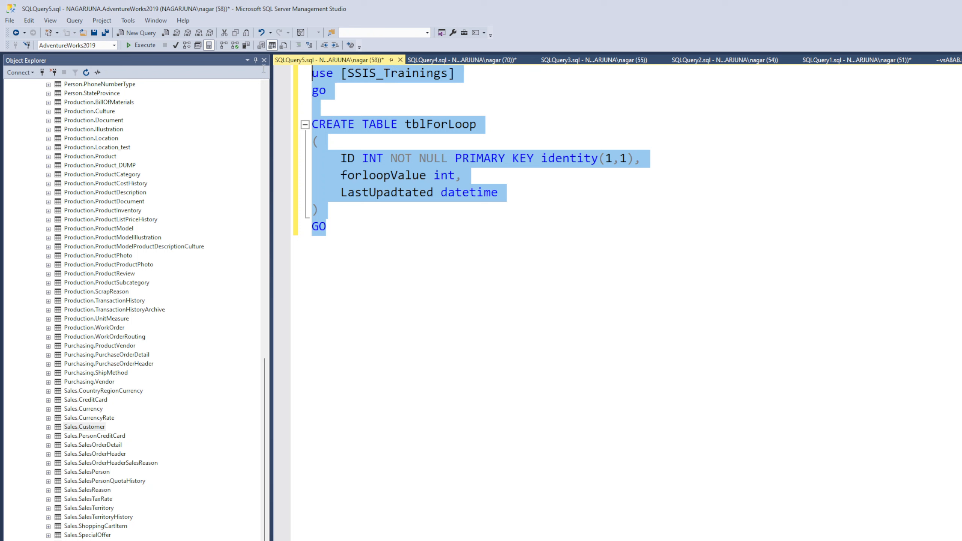
pyautogui.click(146, 45)
# Add the query select * from tblForLoop below the table script and run only that query
pyautogui.click(528, 127)
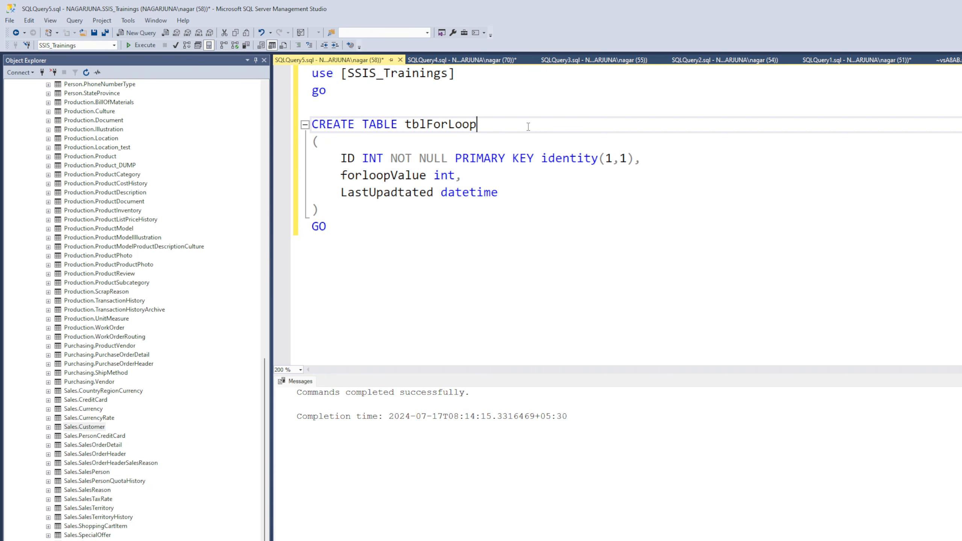
pyautogui.moveTo(528, 126); pyautogui.dragTo(406, 125)
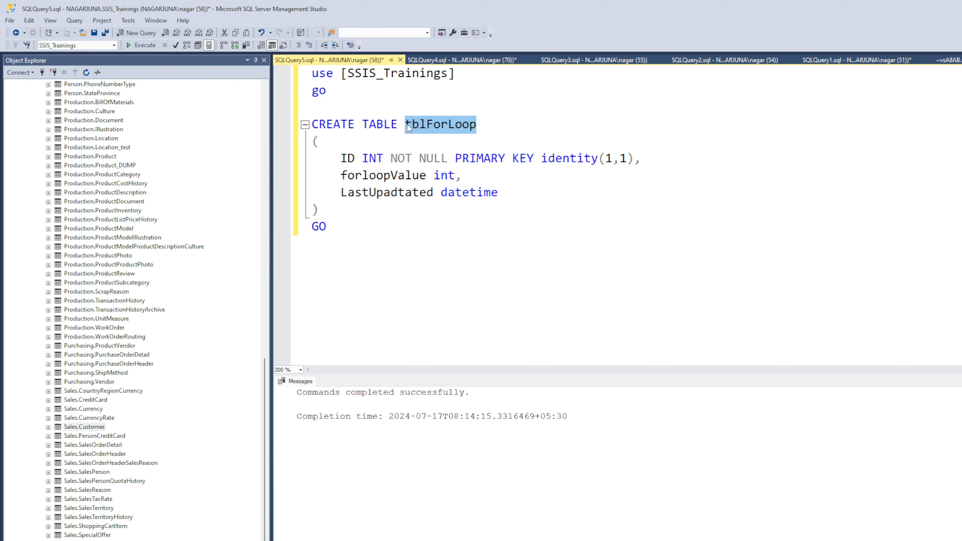
pyautogui.click(428, 266)
pyautogui.press('Return')
pyautogui.press('Return')
pyautogui.write('select')
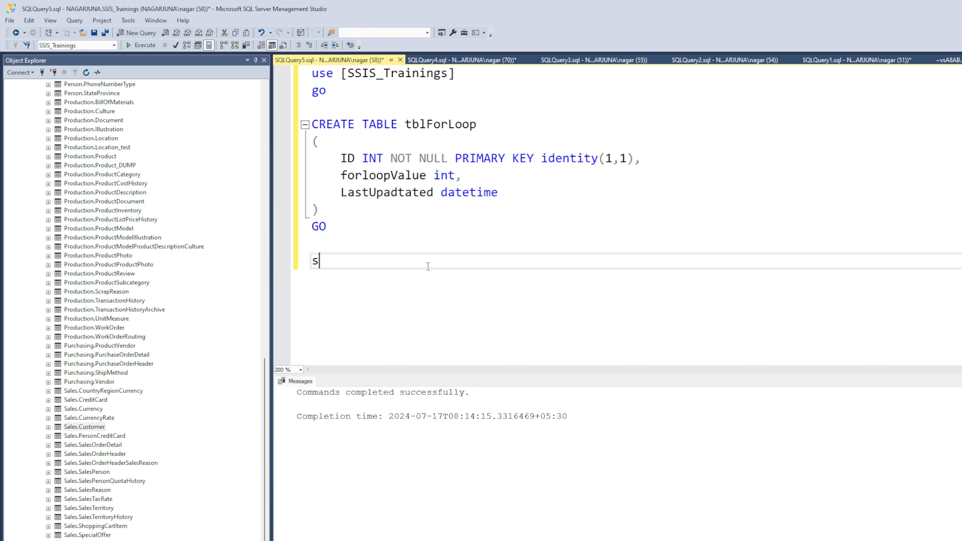
pyautogui.write('om')
pyautogui.press('BackSpace')
pyautogui.press('BackSpace')
pyautogui.press('BackSpace')
pyautogui.press('BackSpace')
pyautogui.press('BackSpace')
pyautogui.press('BackSpace')
pyautogui.write('* from tblForLoop')
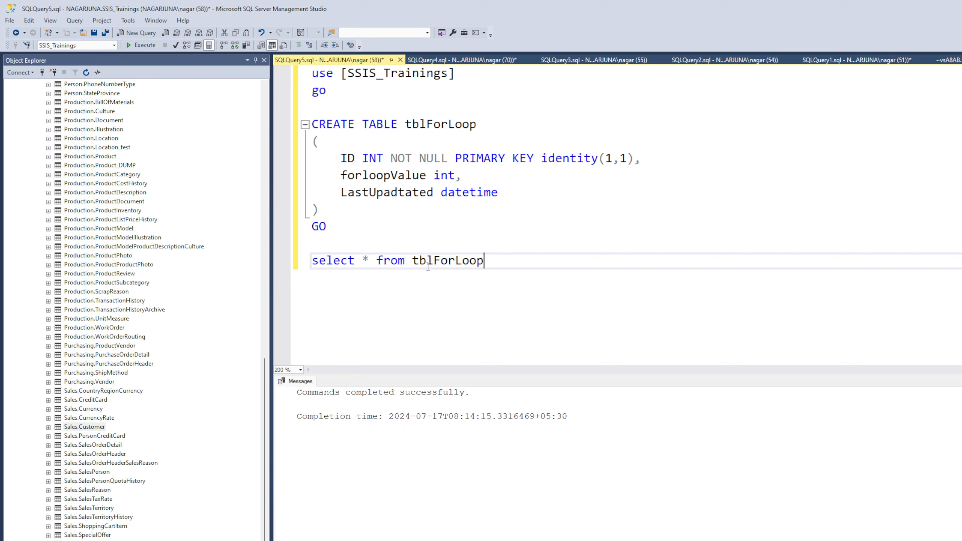
pyautogui.moveTo(519, 265); pyautogui.dragTo(220, 270)
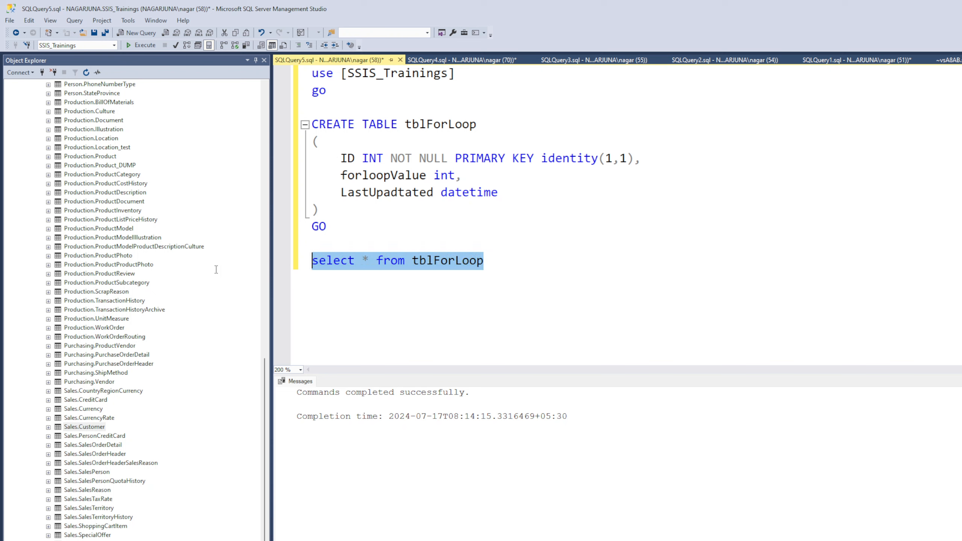
pyautogui.click(141, 45)
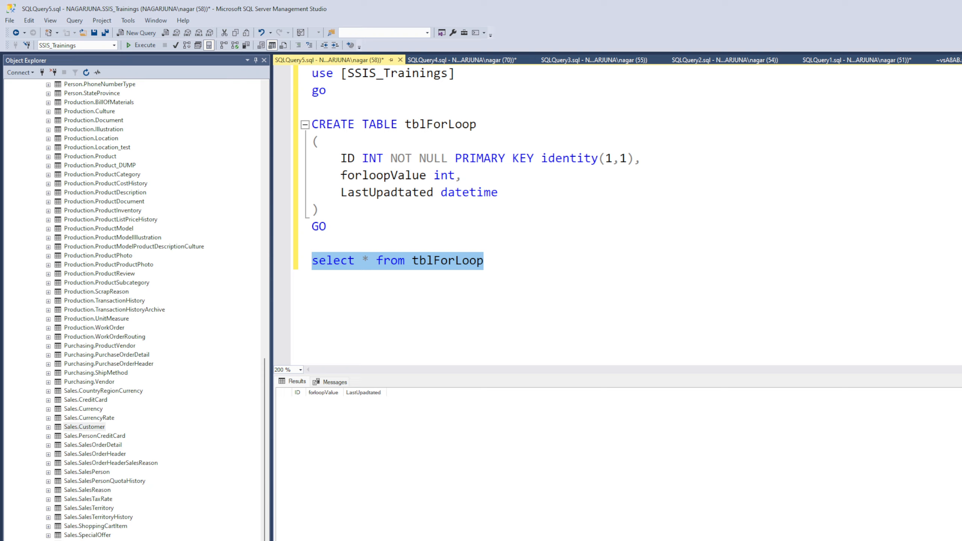
# Switch to Visual Studio and set the Execute SQL Task's connection to the SSIS_Trainings database connection
pyautogui.hotkey('alt', 'Tab')
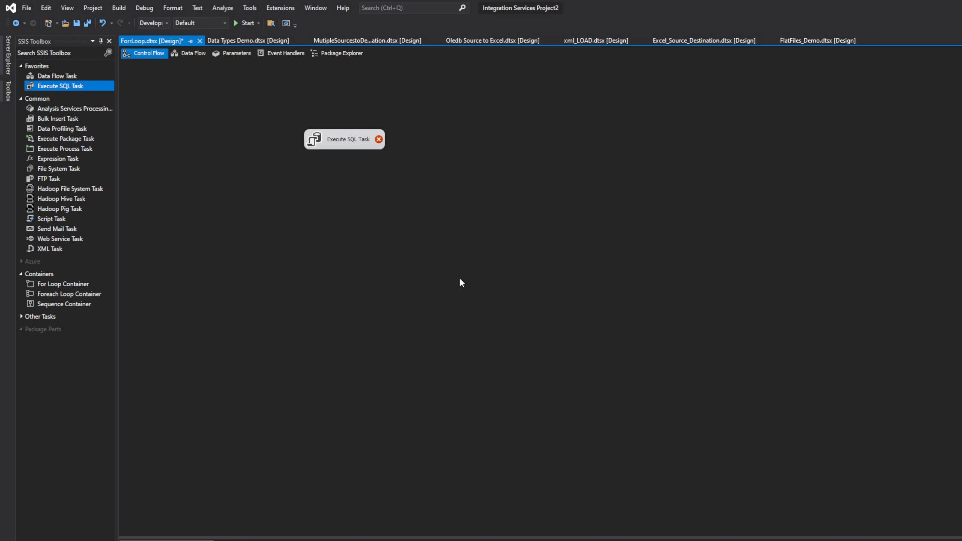
pyautogui.click(348, 147)
pyautogui.doubleClick(349, 147)
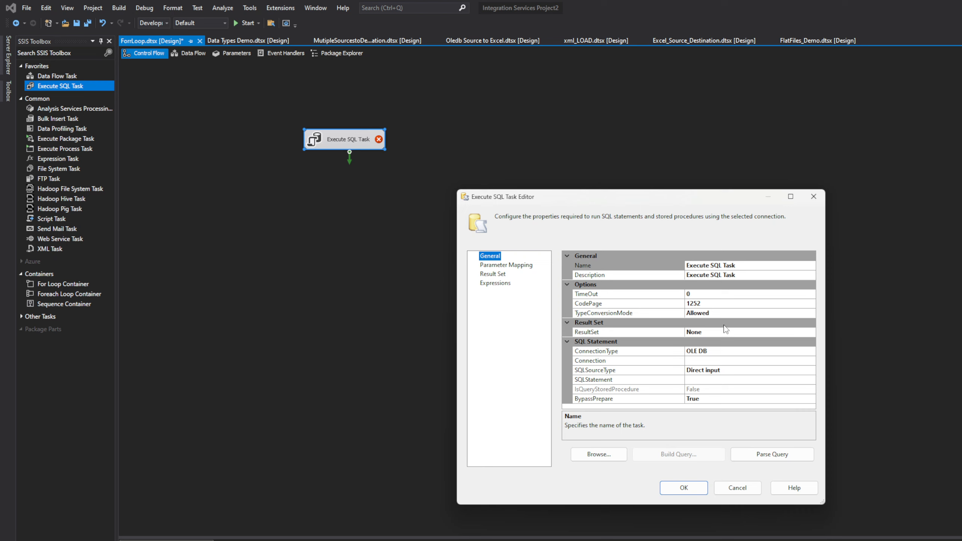
pyautogui.click(737, 351)
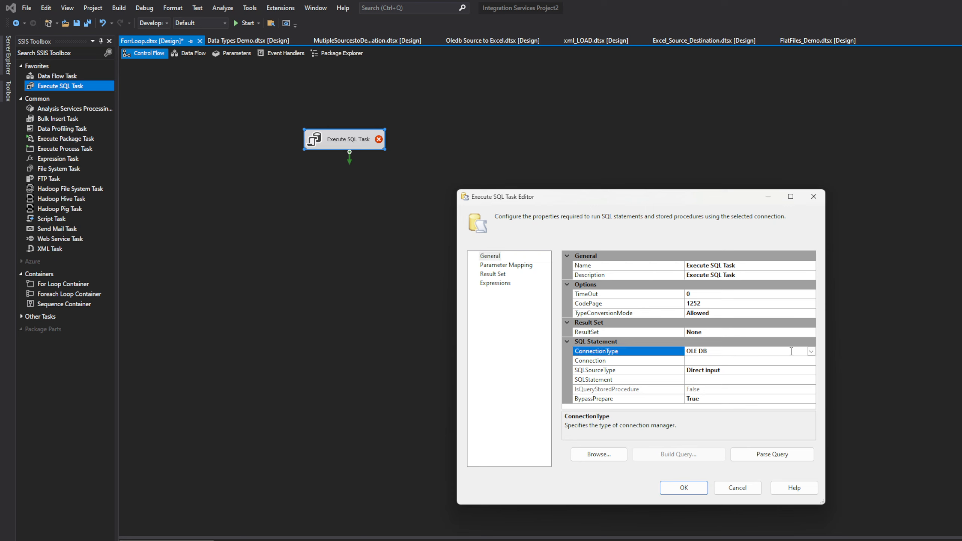
pyautogui.click(803, 362)
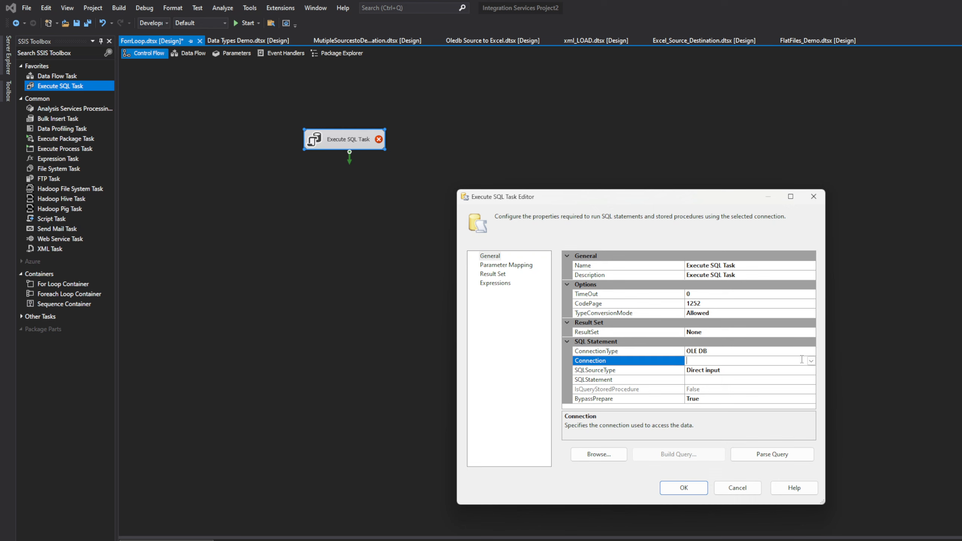
pyautogui.click(811, 361)
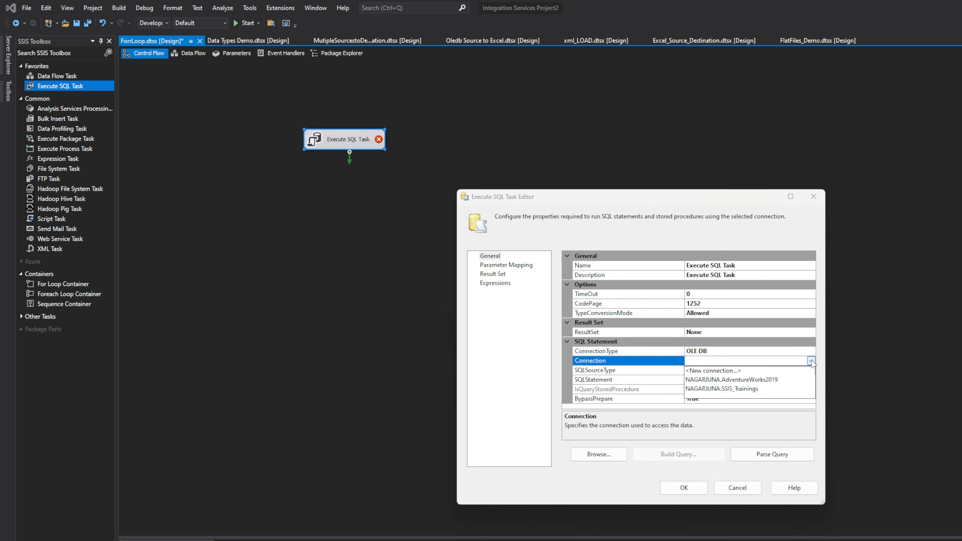
pyautogui.click(764, 388)
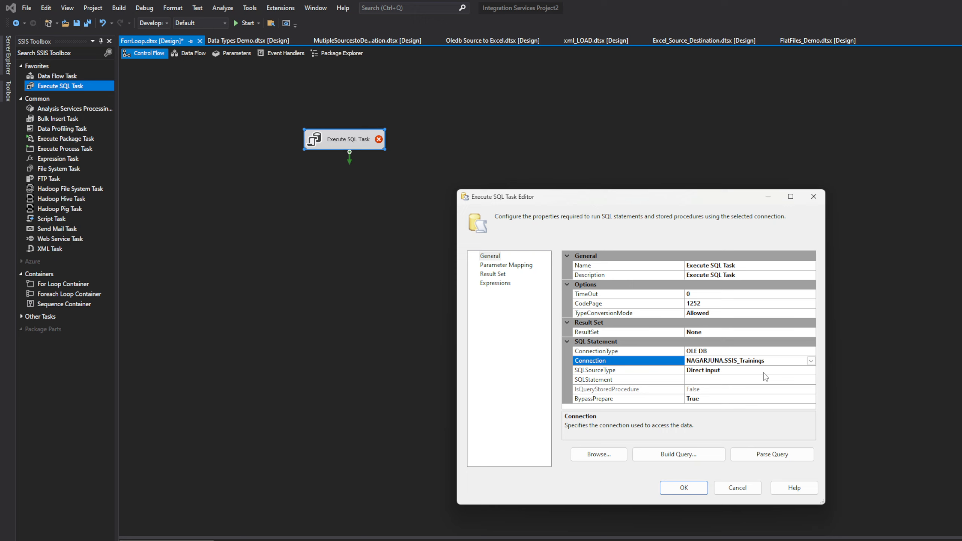
# Begin the task's SQL statement as insert into tblForLoop values(, copying the table name from the CREATE TABLE script
pyautogui.click(764, 379)
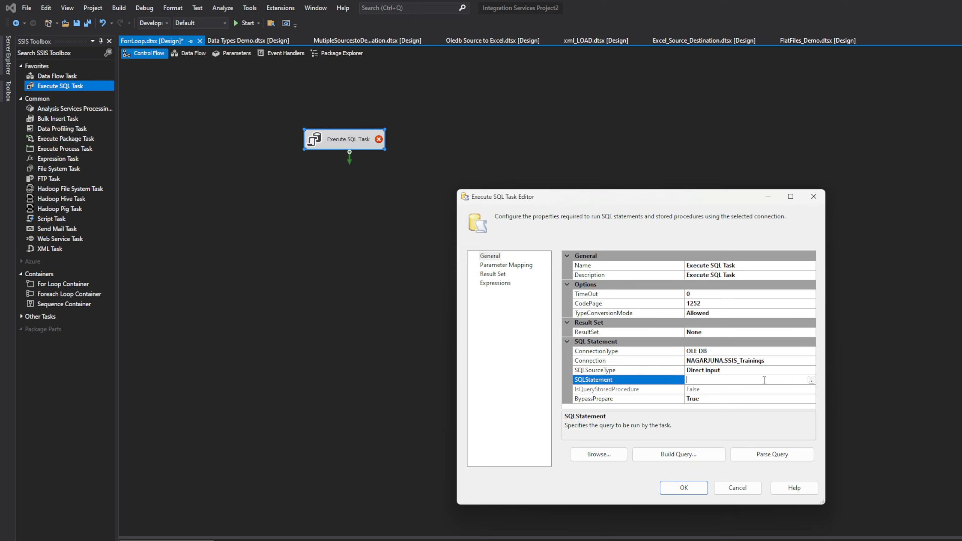
pyautogui.click(811, 380)
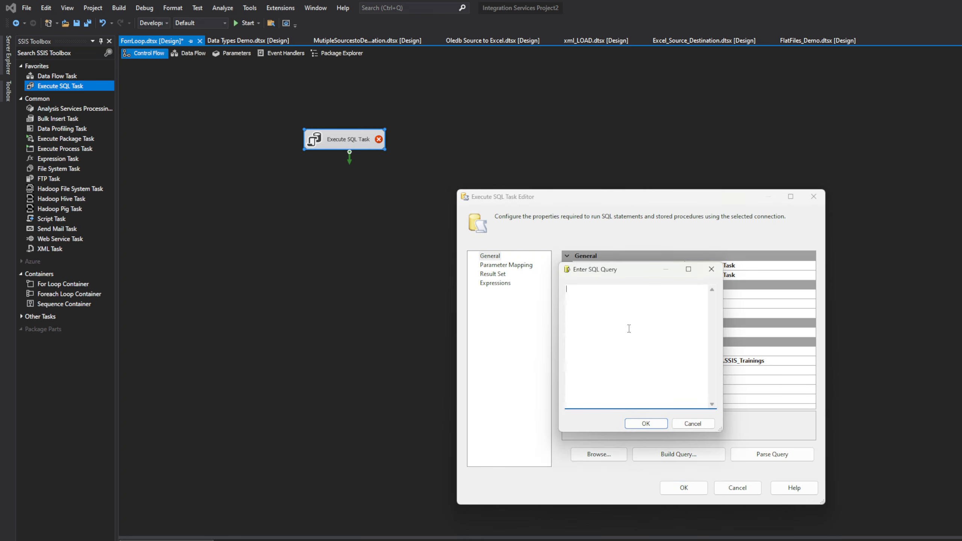
pyautogui.write('insert into')
pyautogui.hotkey('alt', 'Tab')
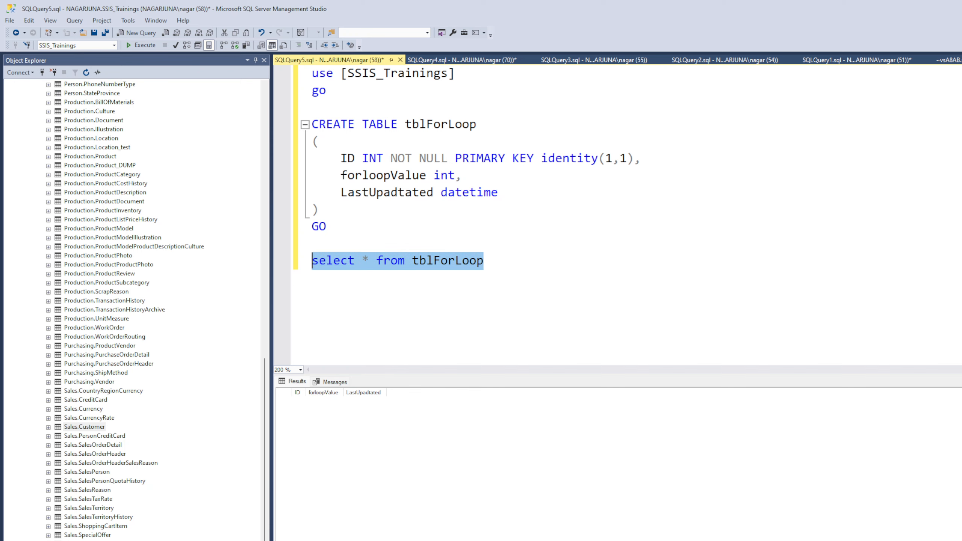
pyautogui.moveTo(476, 125); pyautogui.dragTo(407, 133)
pyautogui.hotkey('ctrl', 'c')
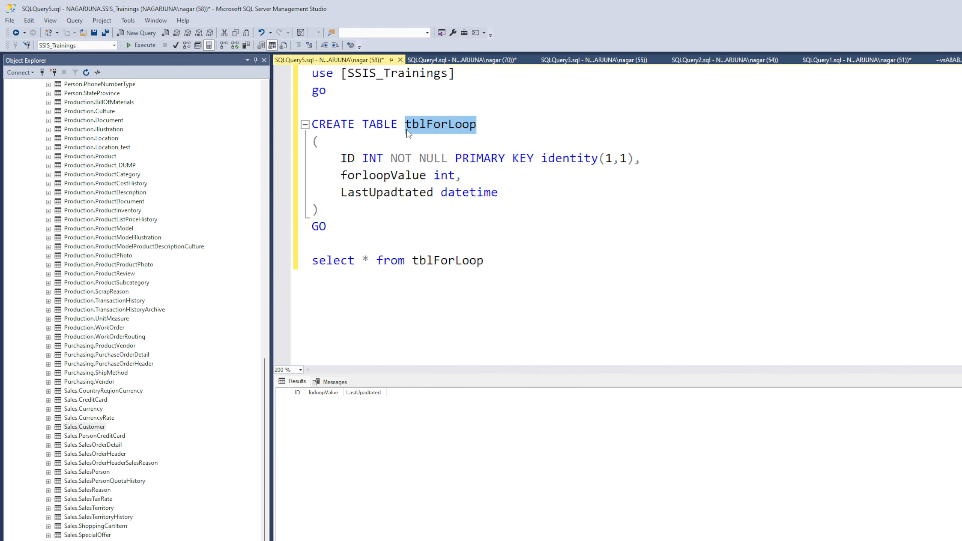
pyautogui.hotkey('alt', 'Tab')
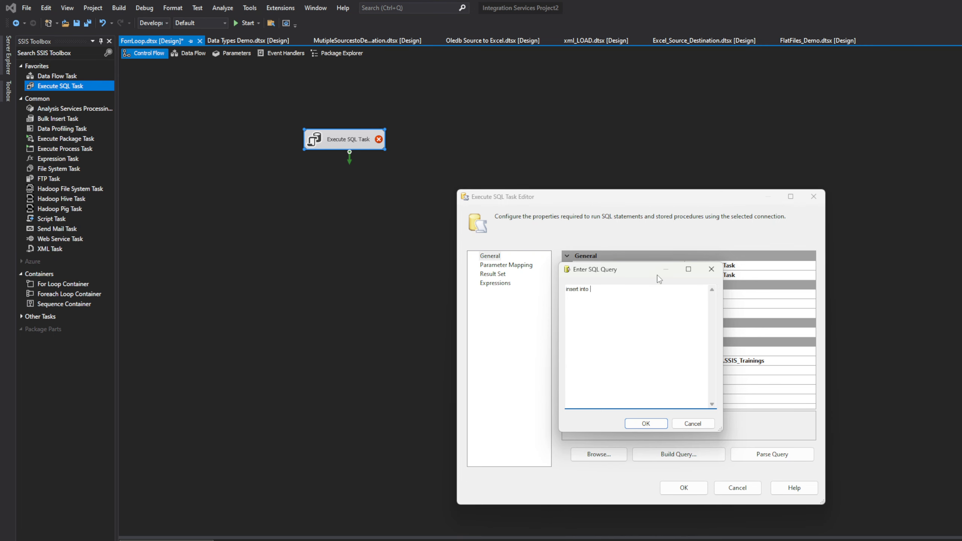
pyautogui.hotkey('ctrl', 'v')
pyautogui.click(592, 296)
pyautogui.click(623, 291)
pyautogui.write('values')
# Copy the counter=1, counter<100 and counter+1 lines from SQLQuery1 in Management Studio to below the select query in SQLQuery5
pyautogui.hotkey('alt', 'Tab')
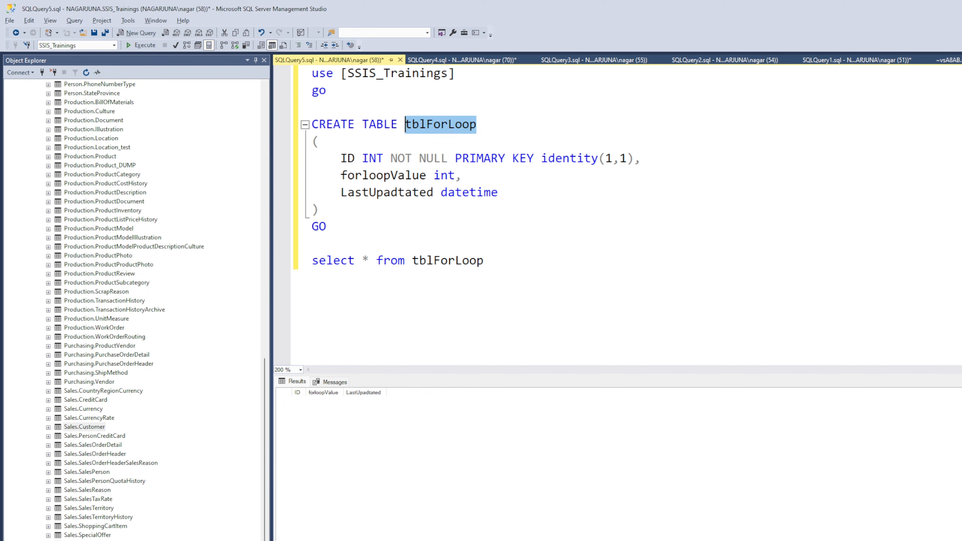
pyautogui.doubleClick(379, 177)
pyautogui.click(549, 270)
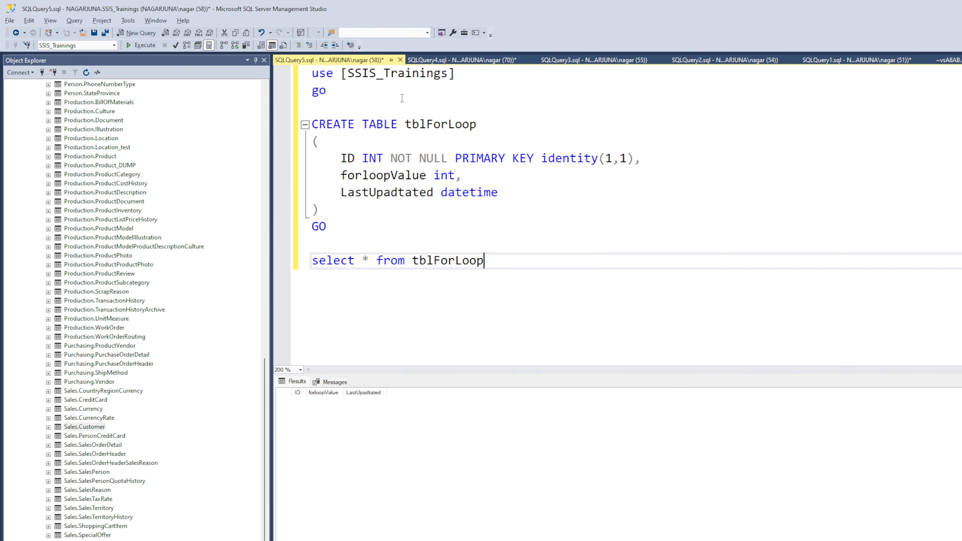
pyautogui.click(432, 61)
pyautogui.click(571, 62)
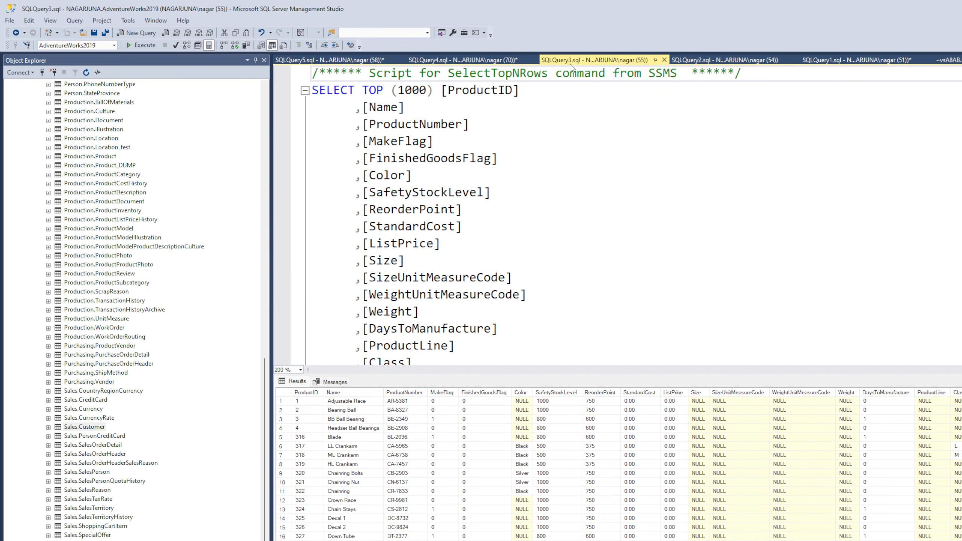
pyautogui.click(713, 60)
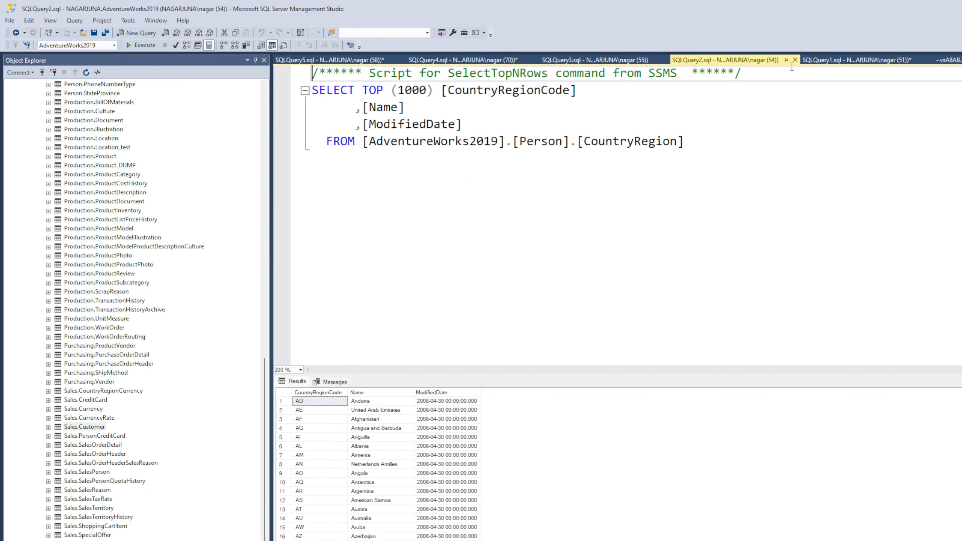
pyautogui.click(825, 64)
pyautogui.click(457, 240)
pyautogui.moveTo(457, 241); pyautogui.dragTo(271, 155)
pyautogui.hotkey('ctrl', 'c')
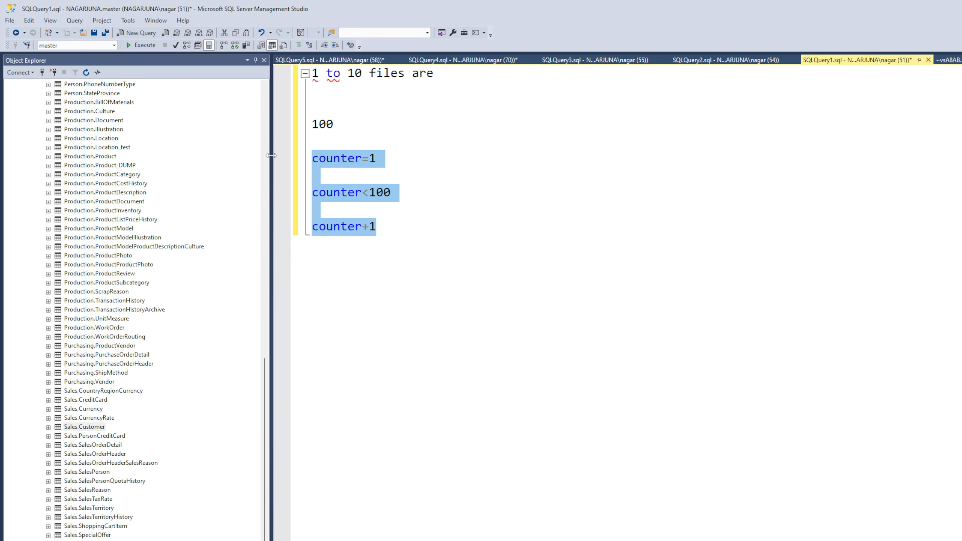
pyautogui.click(322, 60)
pyautogui.press('Return')
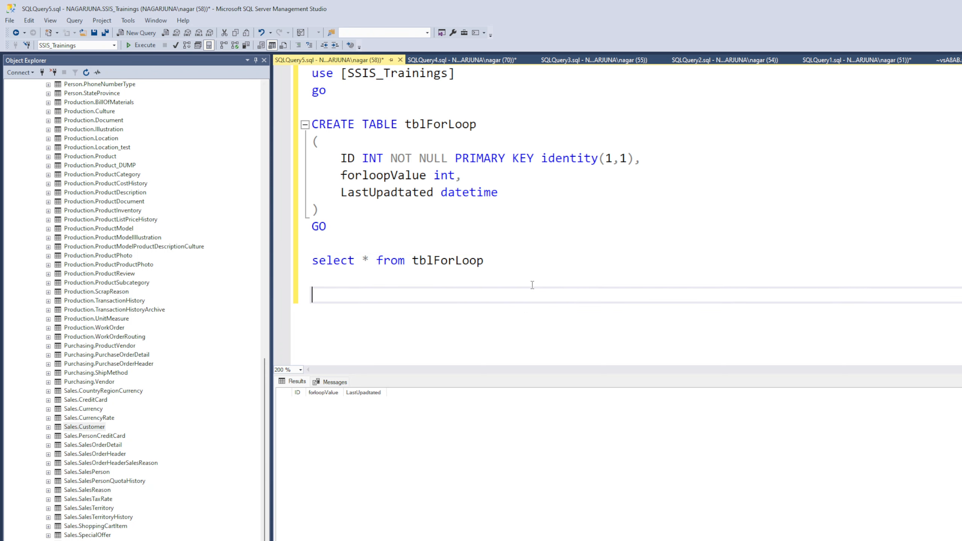
pyautogui.hotkey('ctrl', 'v')
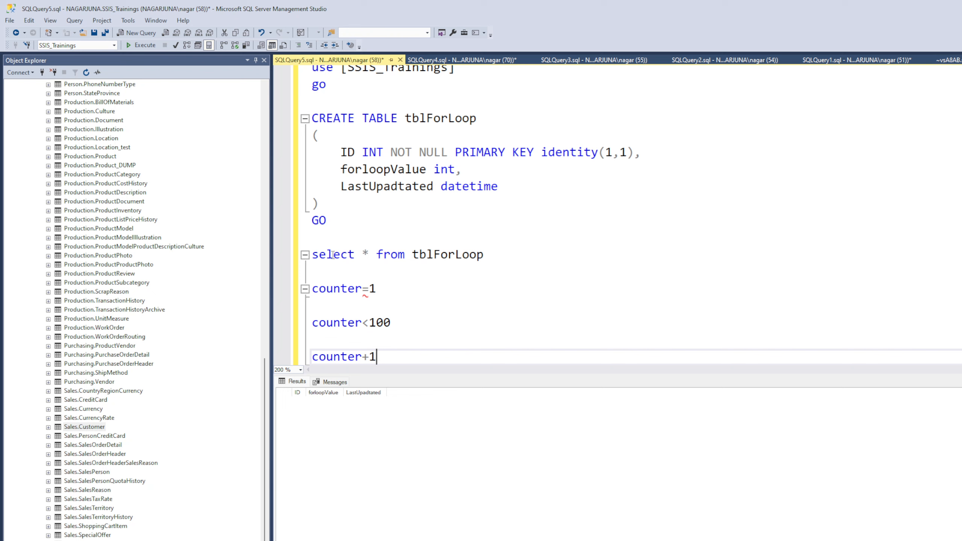
# Review the forloopValue and LastUpadtated columns that the insert statement has to fill
pyautogui.doubleClick(352, 170)
pyautogui.click(376, 187)
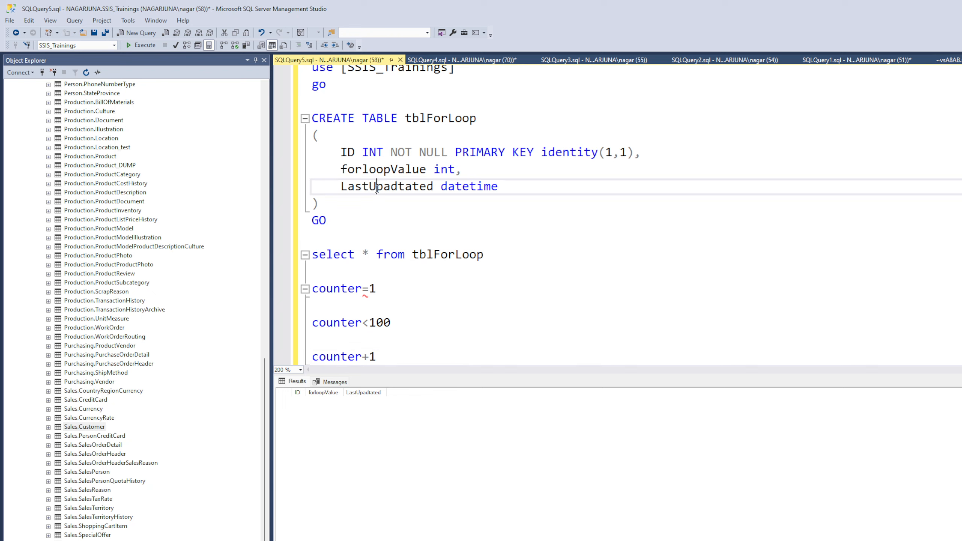
pyautogui.doubleClick(377, 187)
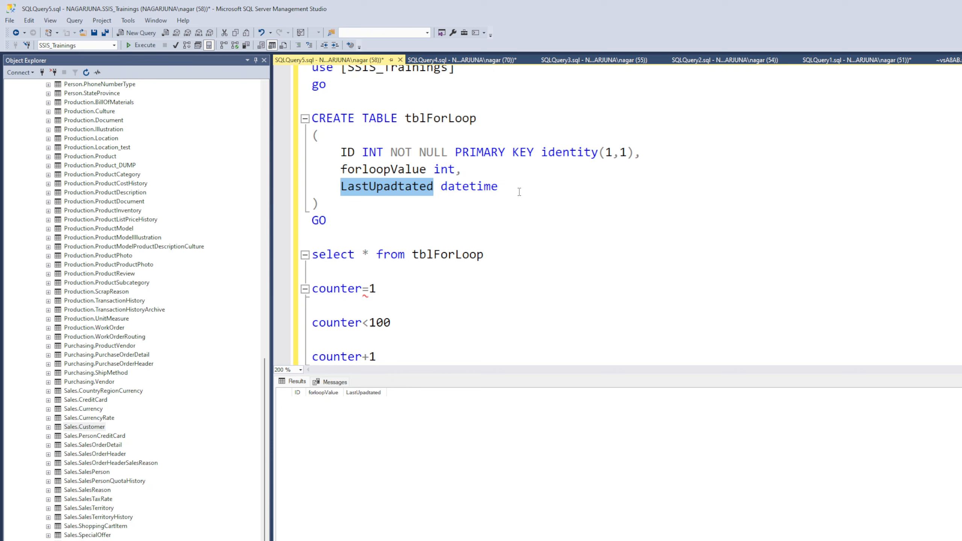
# Return to Visual Studio, discard the unfinished insert query and close the Execute SQL Task editor without saving
pyautogui.hotkey('alt', 'Tab')
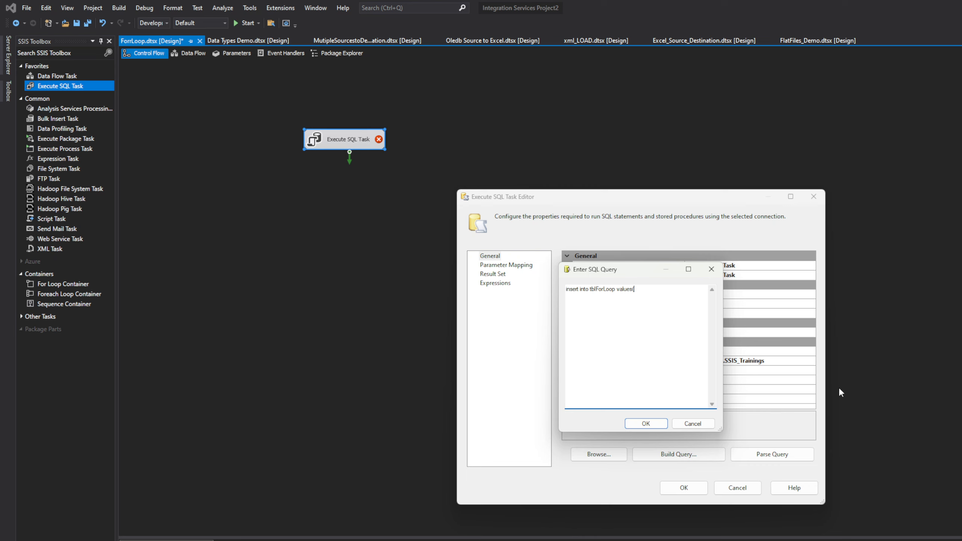
pyautogui.click(618, 146)
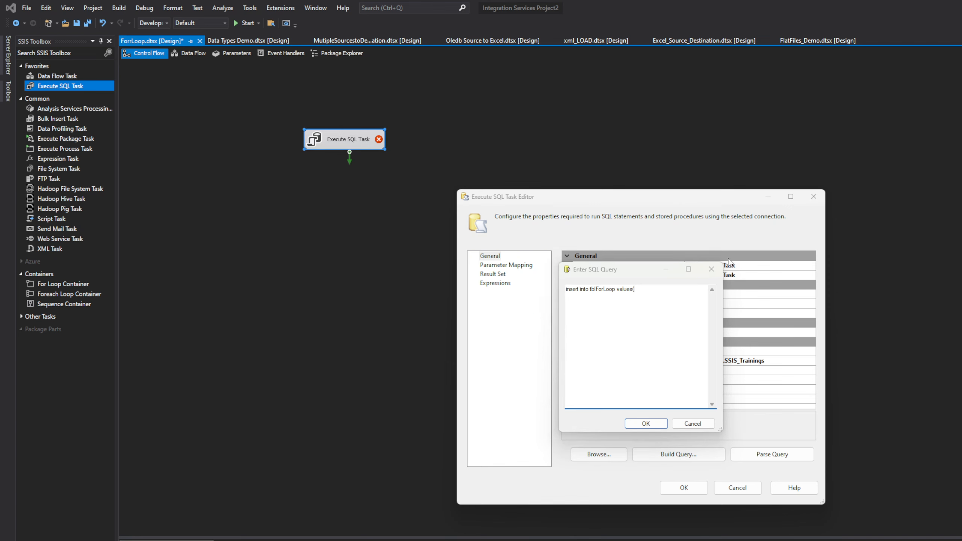
pyautogui.click(710, 269)
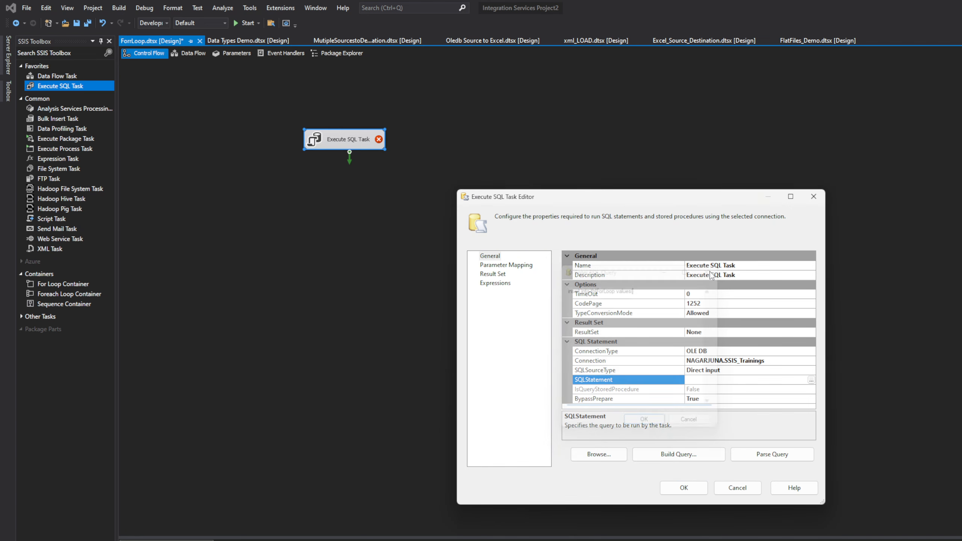
pyautogui.click(813, 196)
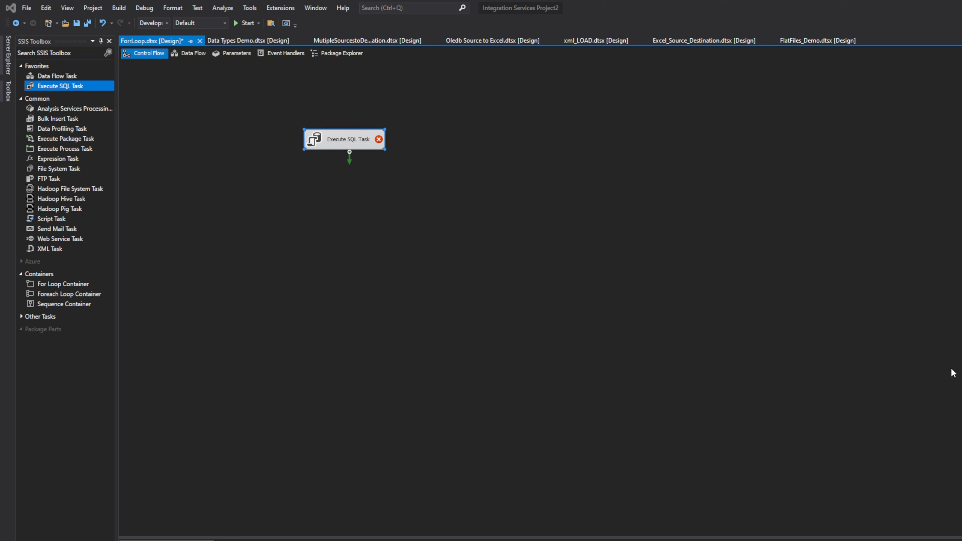
# Open the Variables window for the ForrLoop package
pyautogui.rightClick(411, 250)
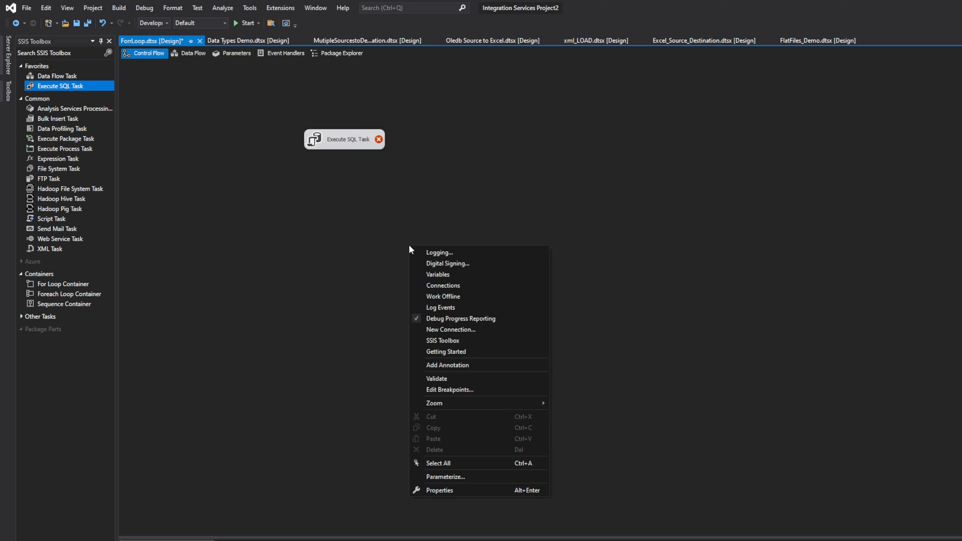
pyautogui.click(923, 135)
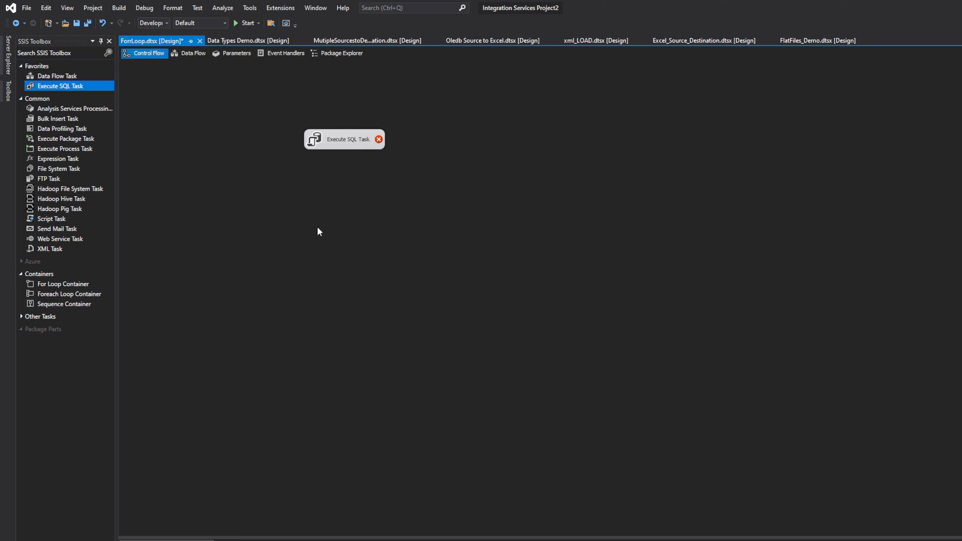
pyautogui.rightClick(360, 227)
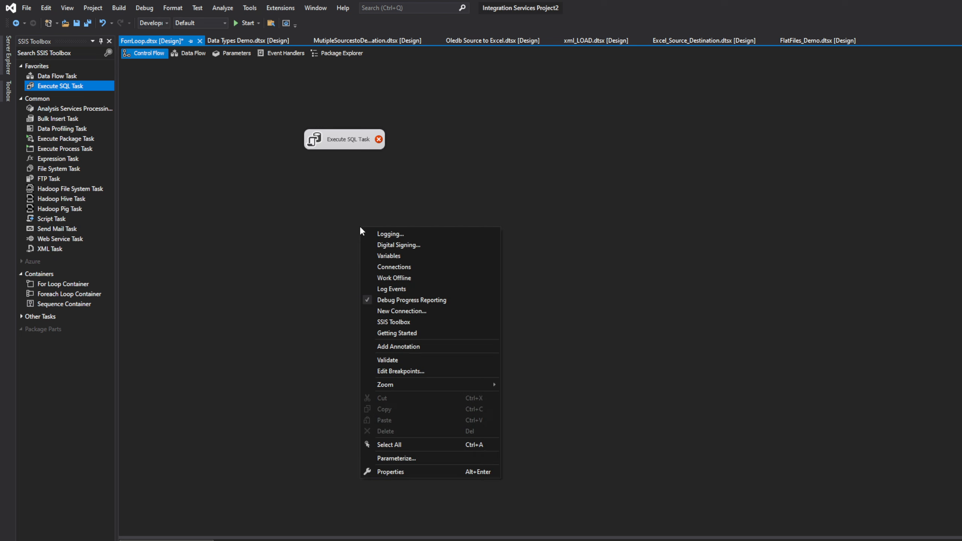
pyautogui.click(382, 255)
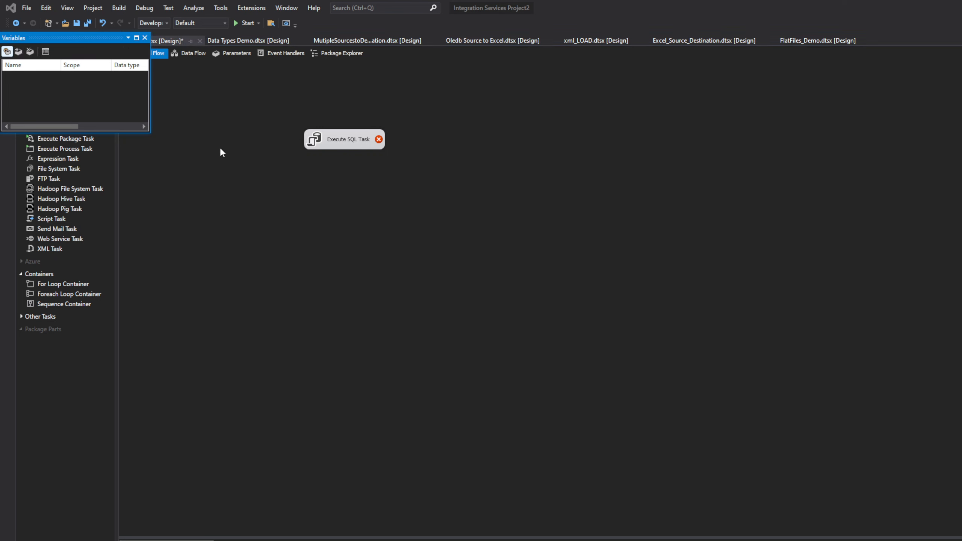
# Add a new Int32 variable to the ForrLoop package and close the Variables window
pyautogui.moveTo(70, 37); pyautogui.dragTo(123, 55)
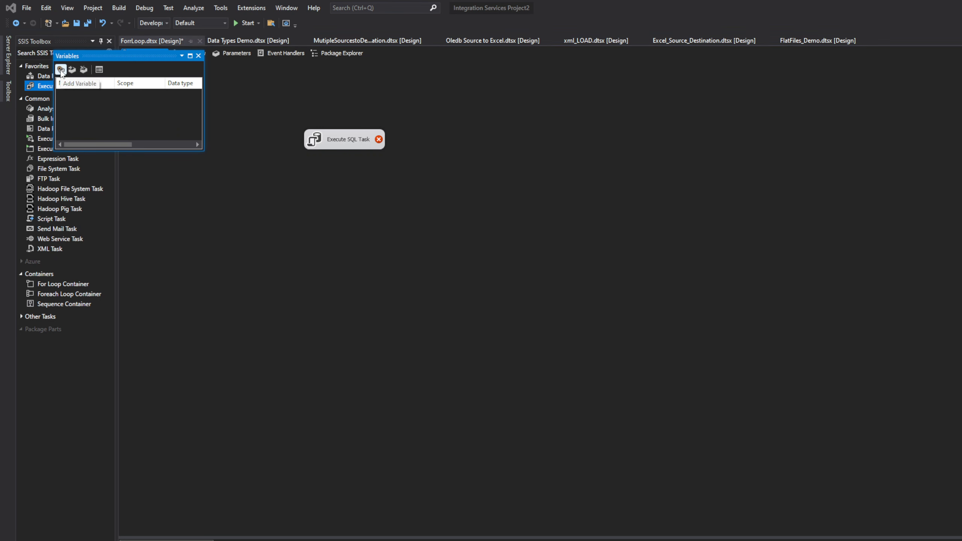
pyautogui.click(198, 56)
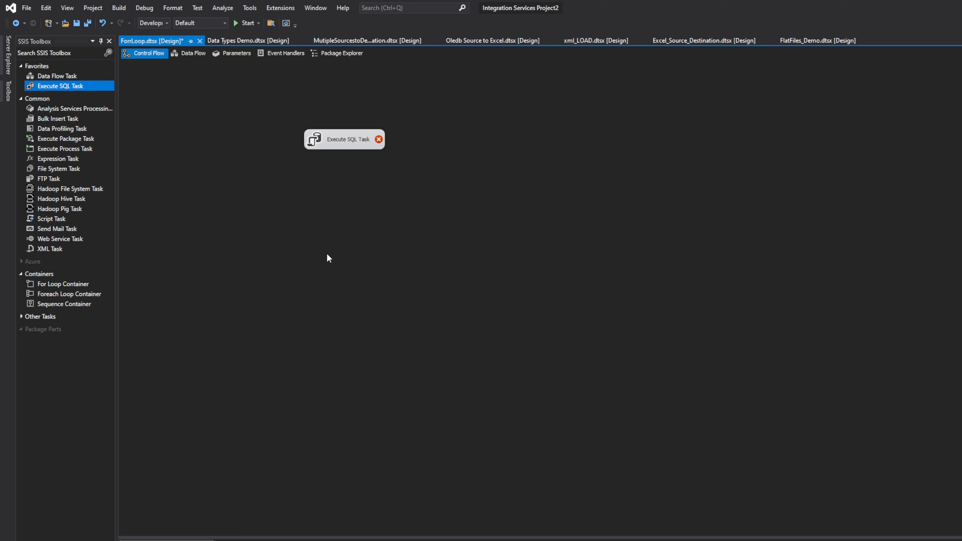
pyautogui.rightClick(335, 214)
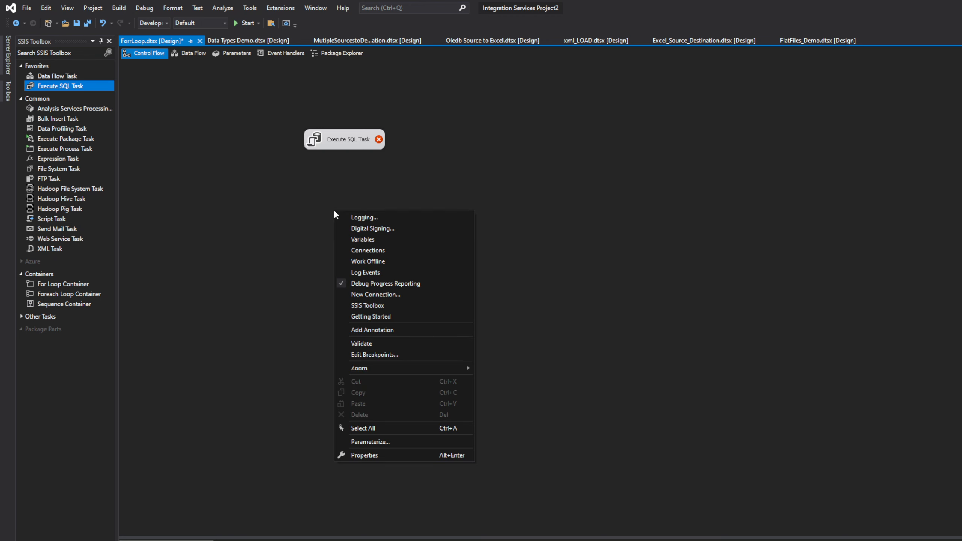
pyautogui.click(375, 239)
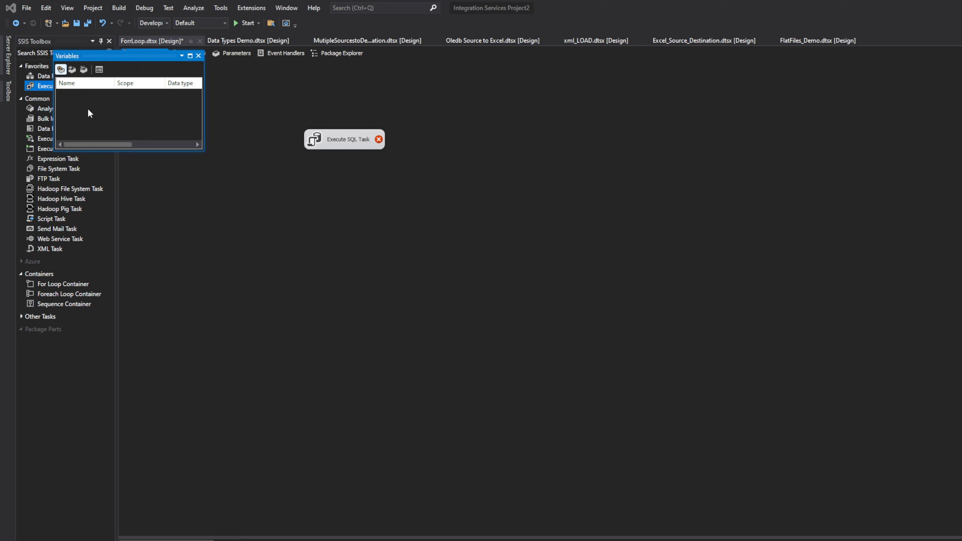
pyautogui.click(60, 70)
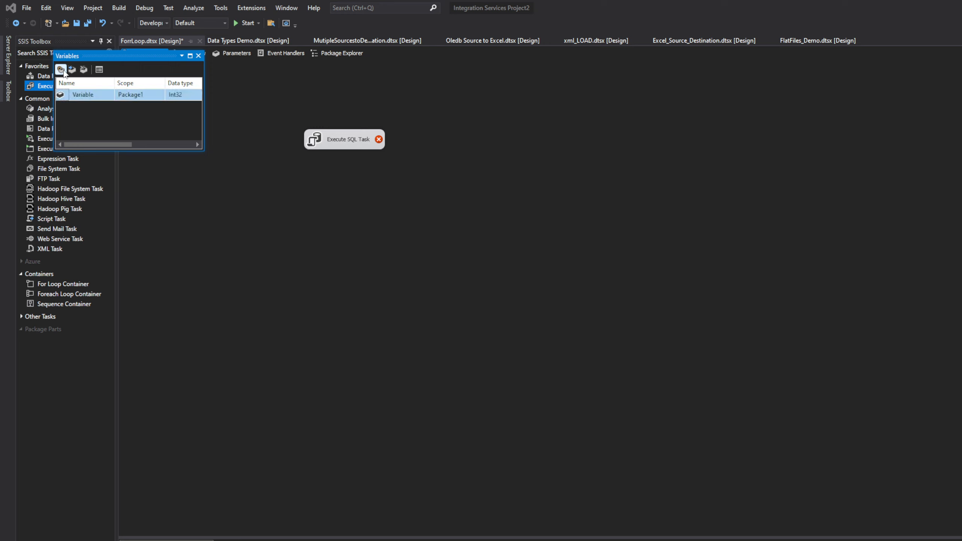
pyautogui.click(84, 95)
pyautogui.moveTo(110, 94); pyautogui.dragTo(72, 98)
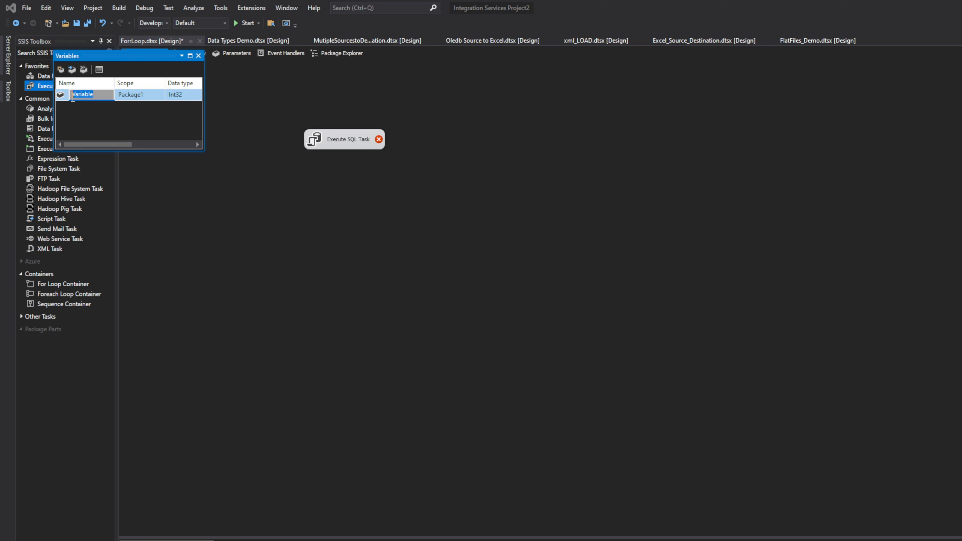
pyautogui.click(150, 97)
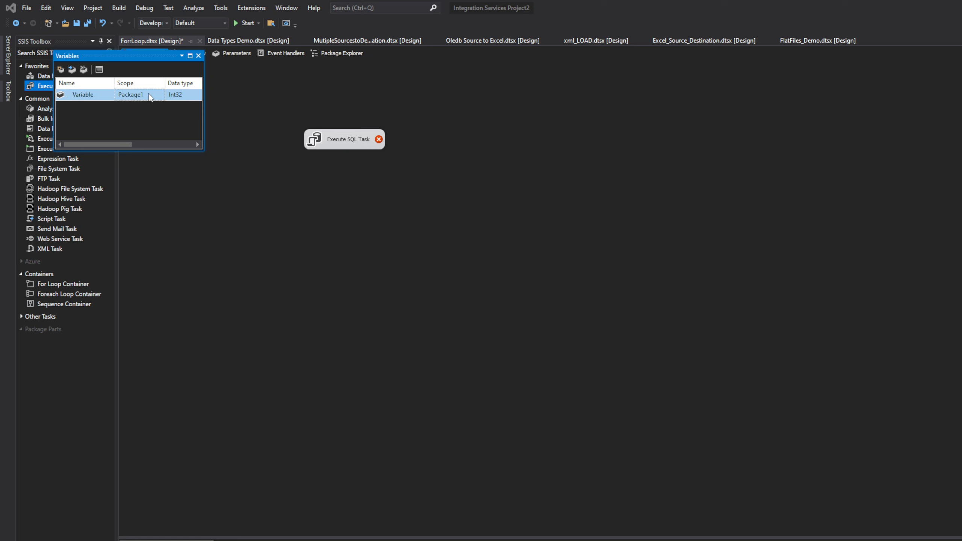
pyautogui.click(198, 56)
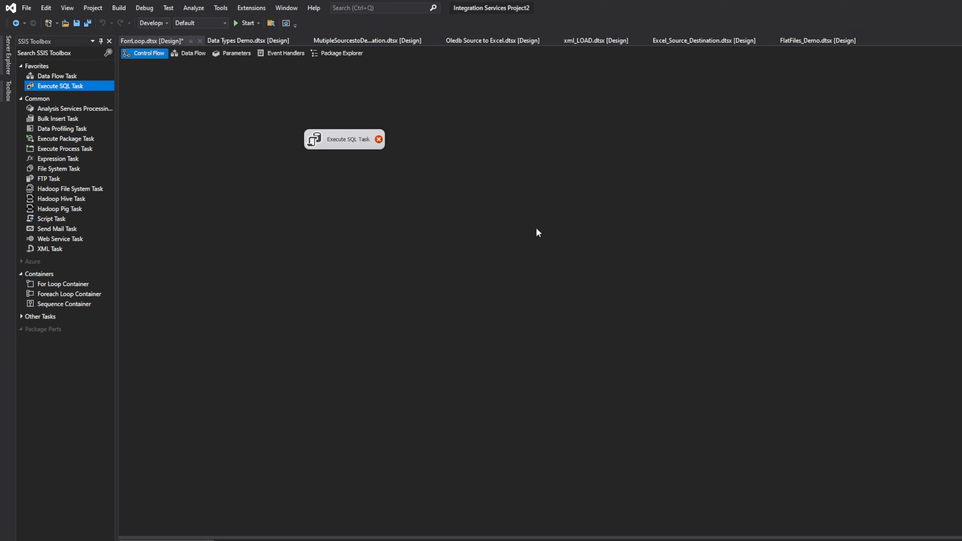
# Close the ForrLoop package with its changes saved, and reopen its design view
pyautogui.click(536, 229)
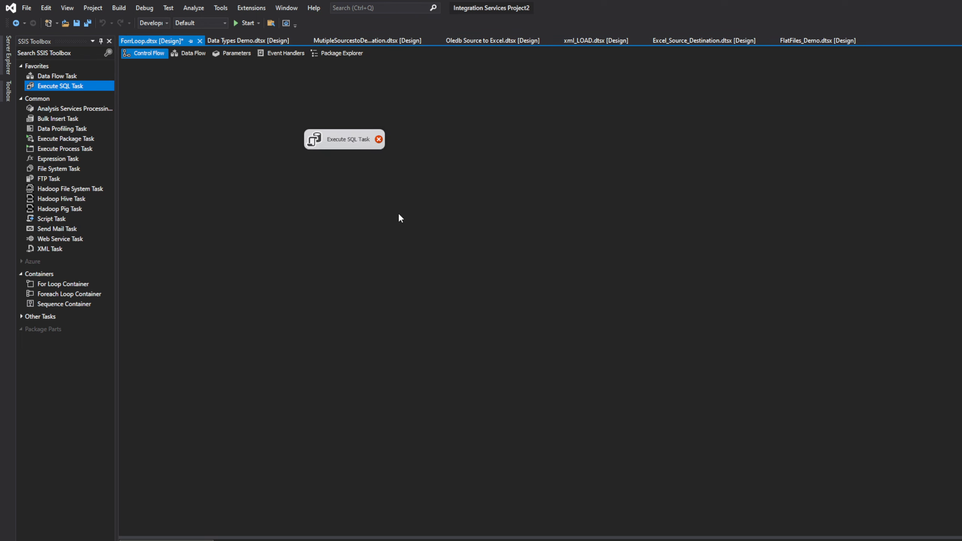
pyautogui.click(199, 40)
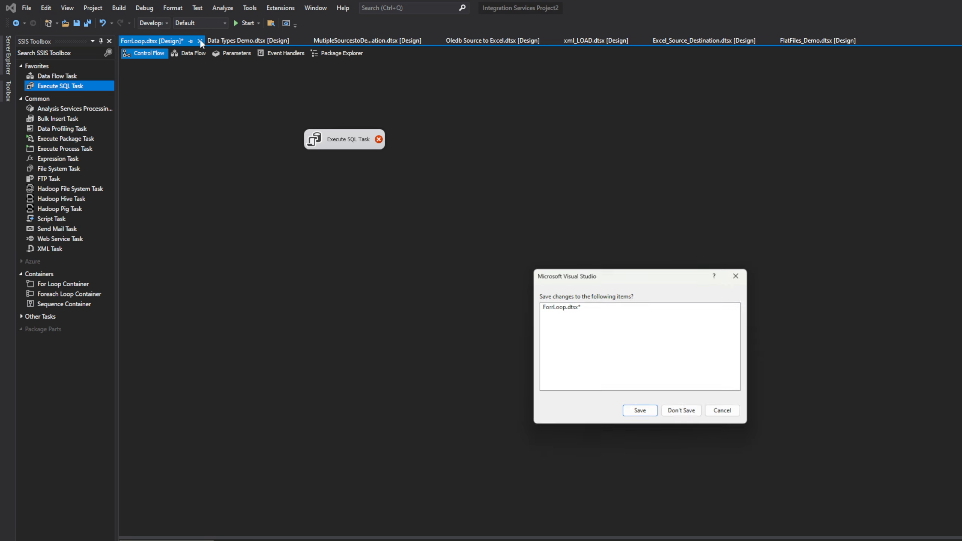
pyautogui.click(678, 415)
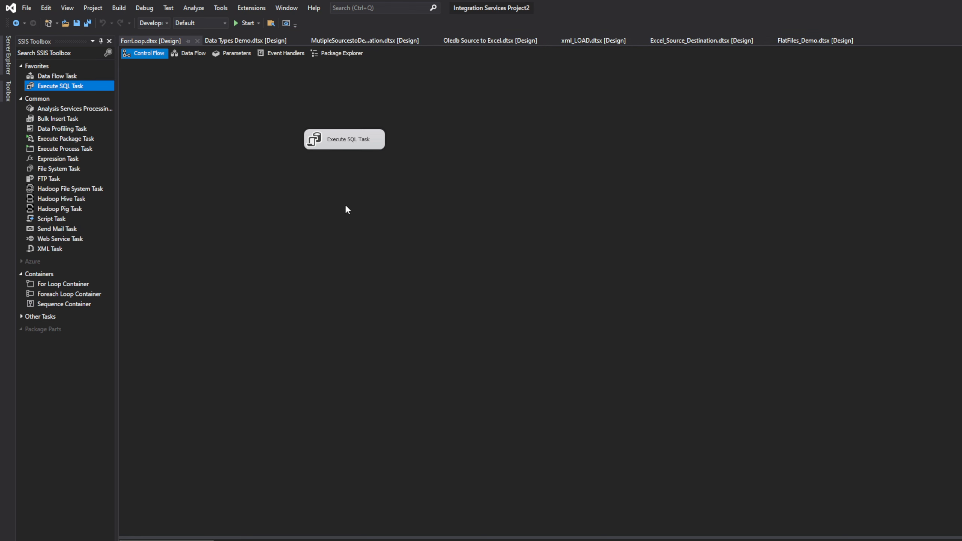
# Rename the package's new variable to Counter in the Variables window
pyautogui.rightClick(328, 204)
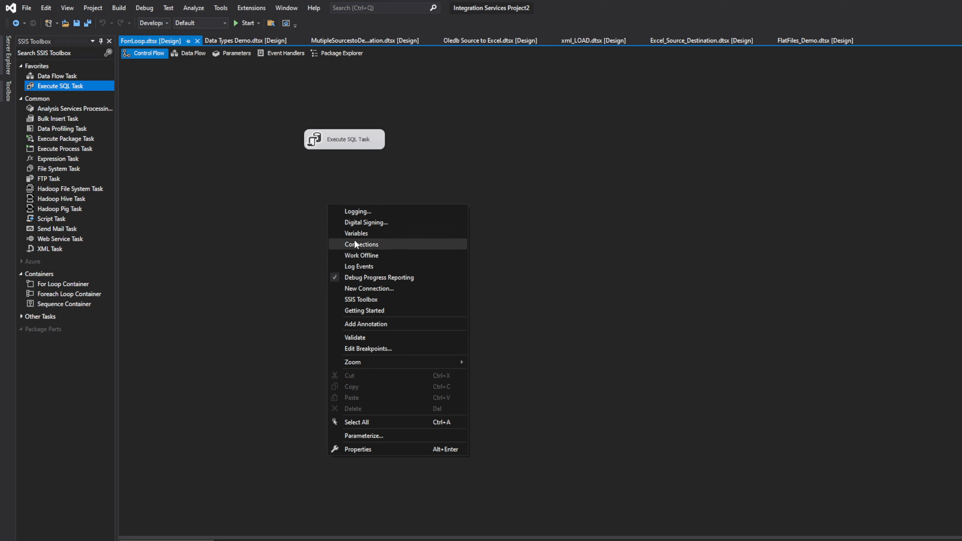
pyautogui.click(363, 233)
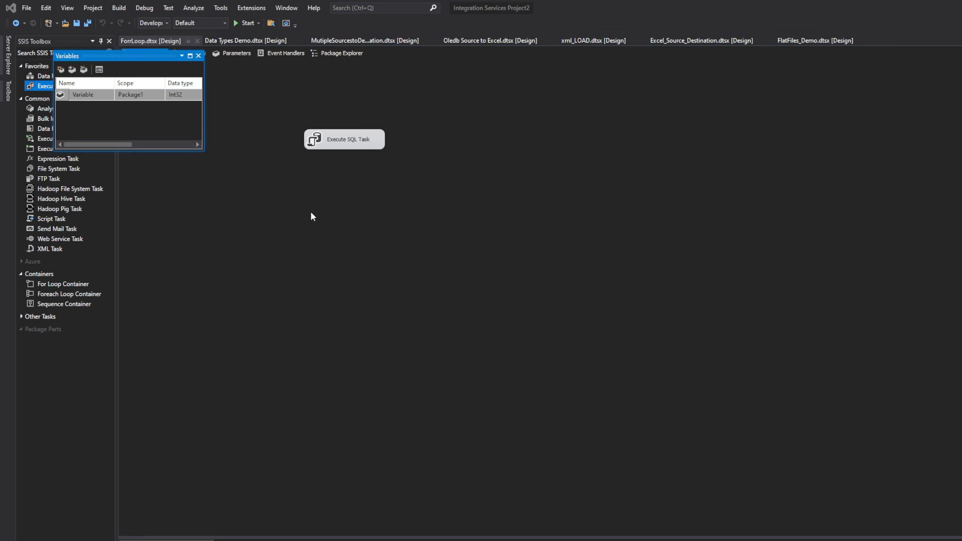
pyautogui.click(148, 96)
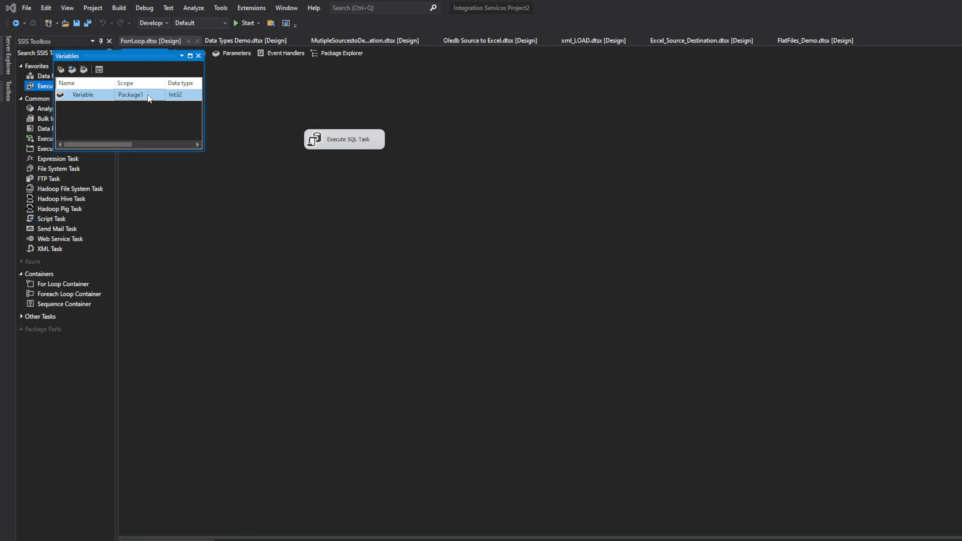
pyautogui.click(198, 56)
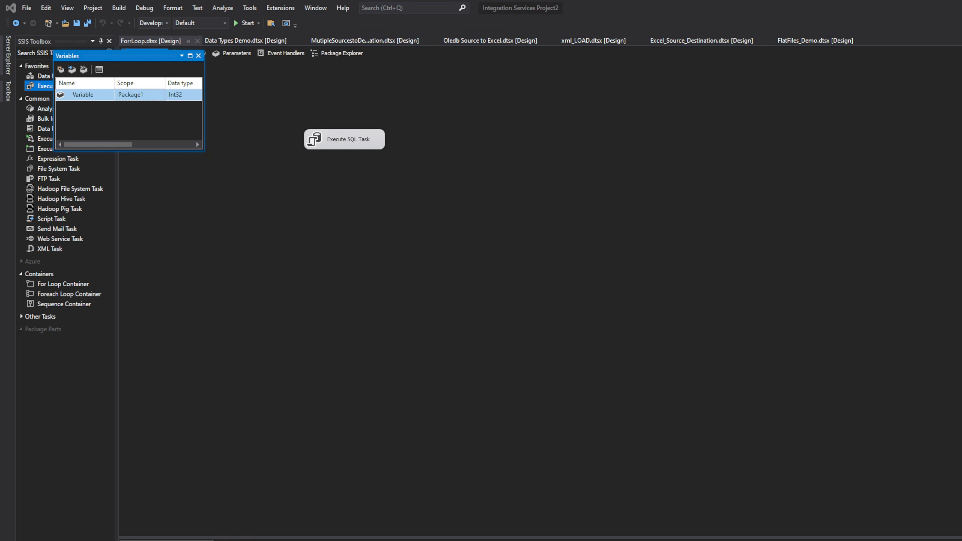
pyautogui.moveTo(152, 56); pyautogui.dragTo(506, 147)
pyautogui.click(440, 185)
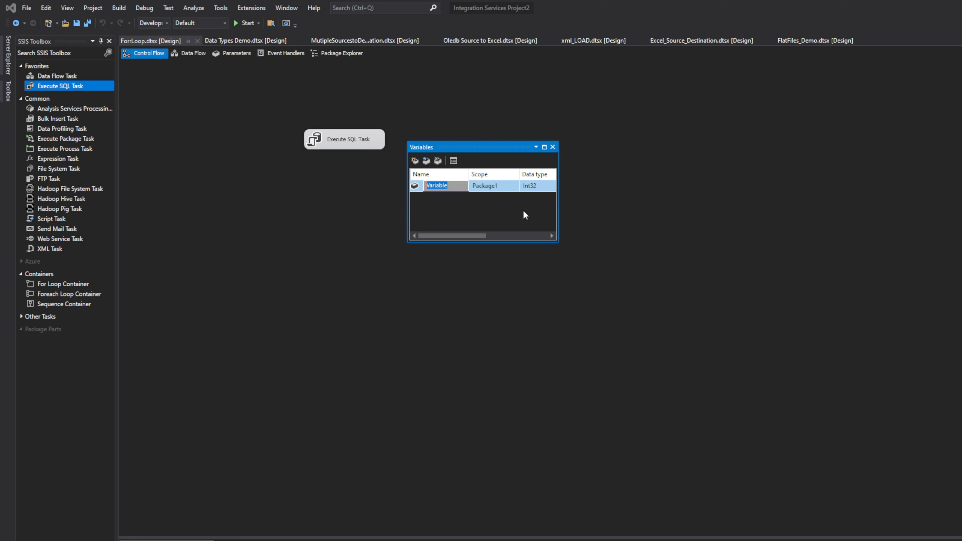
pyautogui.write('Counter')
pyautogui.moveTo(470, 236)
pyautogui.mouseDown()
pyautogui.moveTo(492, 237)
pyautogui.moveTo(468, 241)
pyautogui.mouseUp()
pyautogui.click(490, 188)
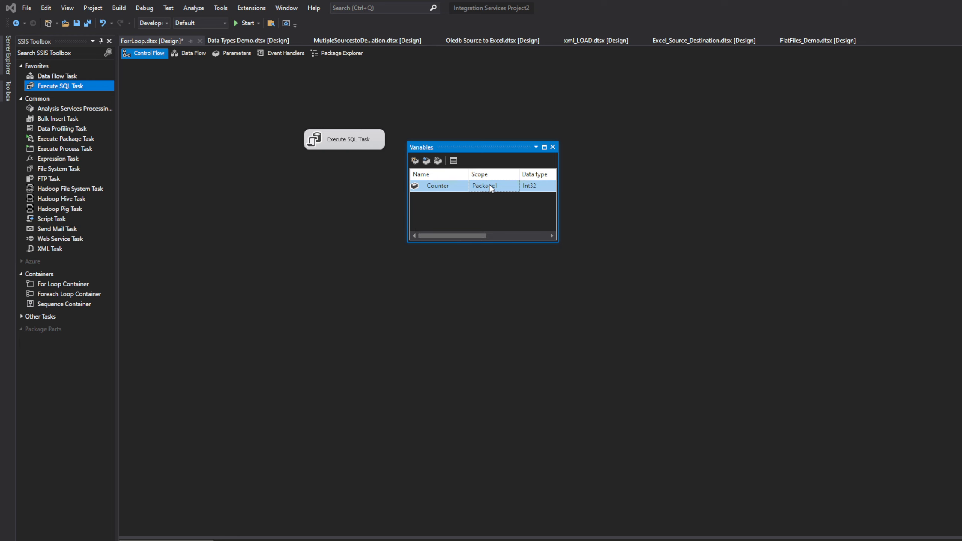
# Widen the Variables window to review the Counter variable's scope, data type and value, and close it
pyautogui.moveTo(465, 235); pyautogui.dragTo(446, 235)
pyautogui.moveTo(558, 241); pyautogui.dragTo(621, 248)
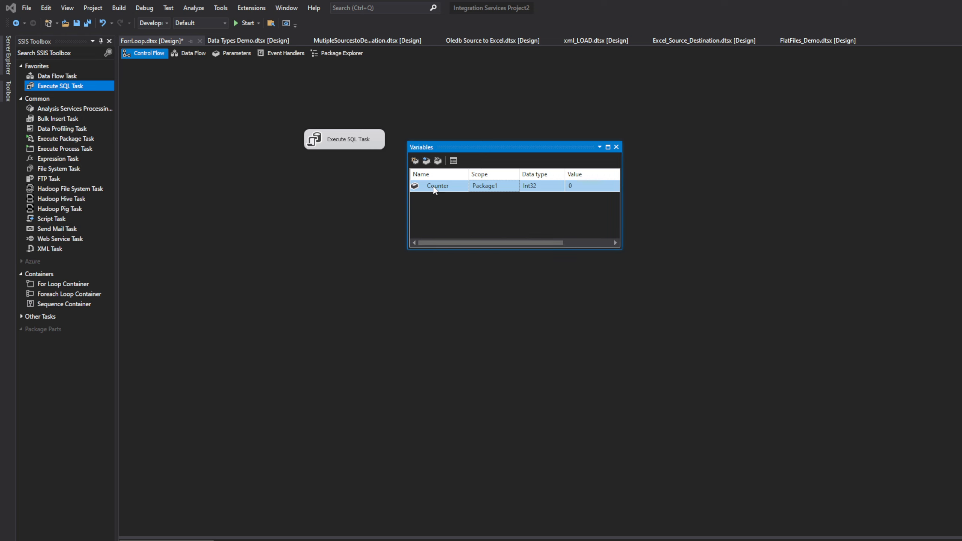
pyautogui.click(593, 187)
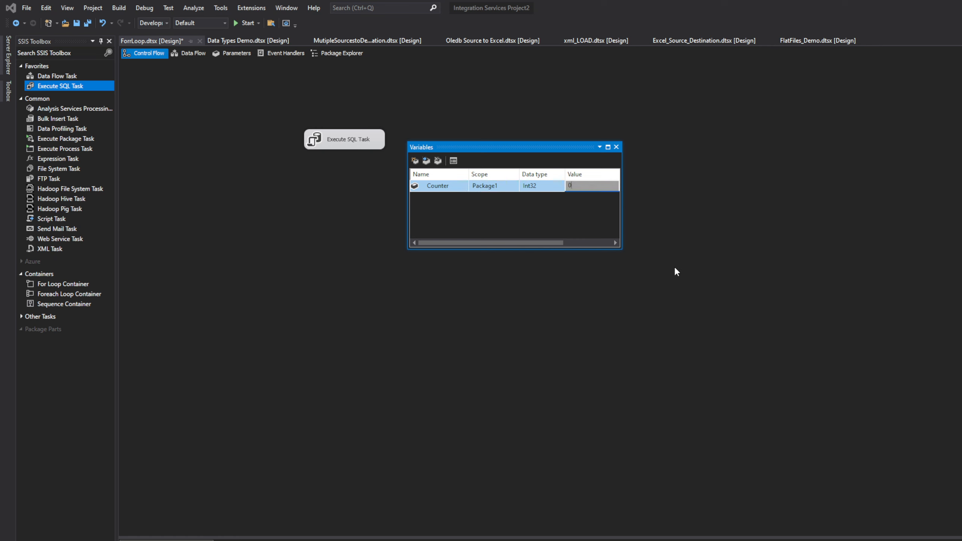
pyautogui.moveTo(544, 242); pyautogui.dragTo(468, 231)
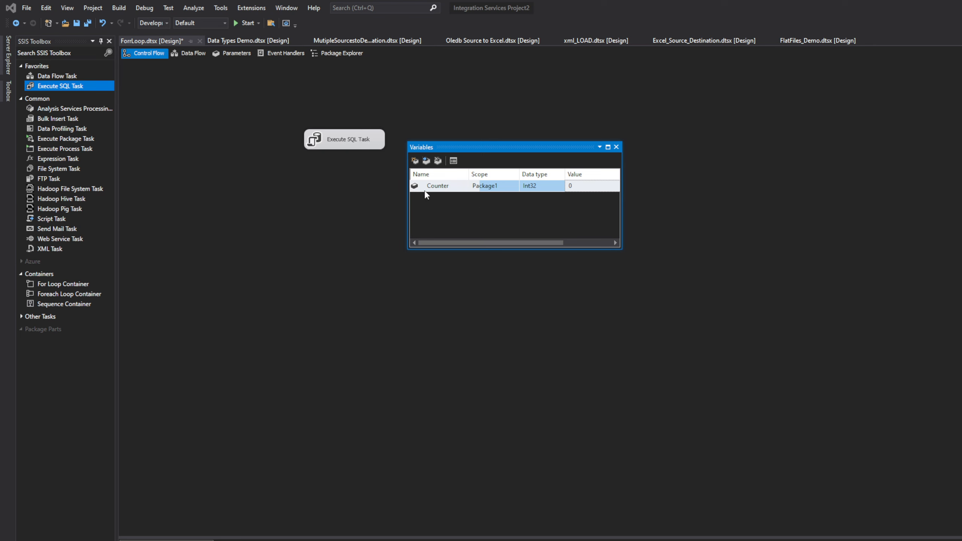
pyautogui.click(615, 147)
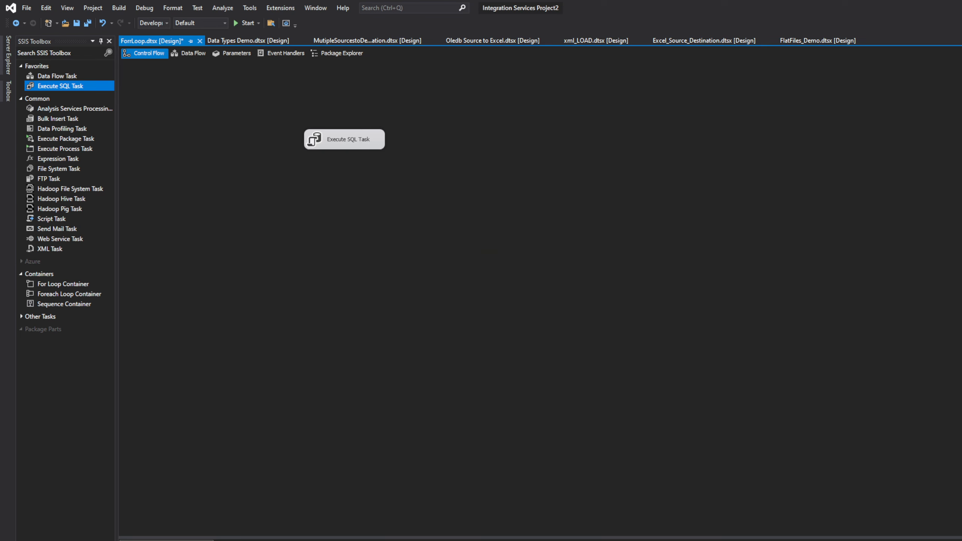
# Set the Execute SQL Task's OLE DB connection to the SSIS_Trainings database
pyautogui.doubleClick(345, 139)
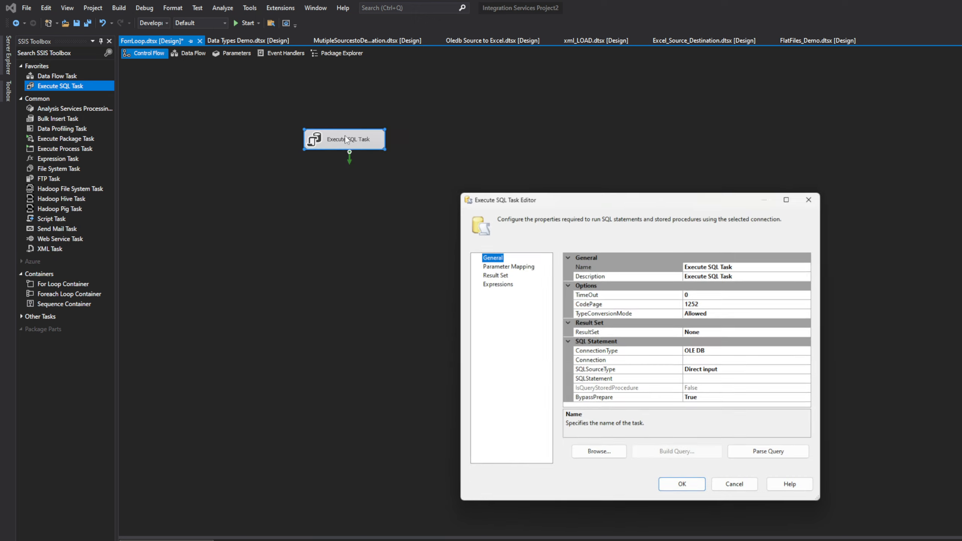
pyautogui.click(750, 360)
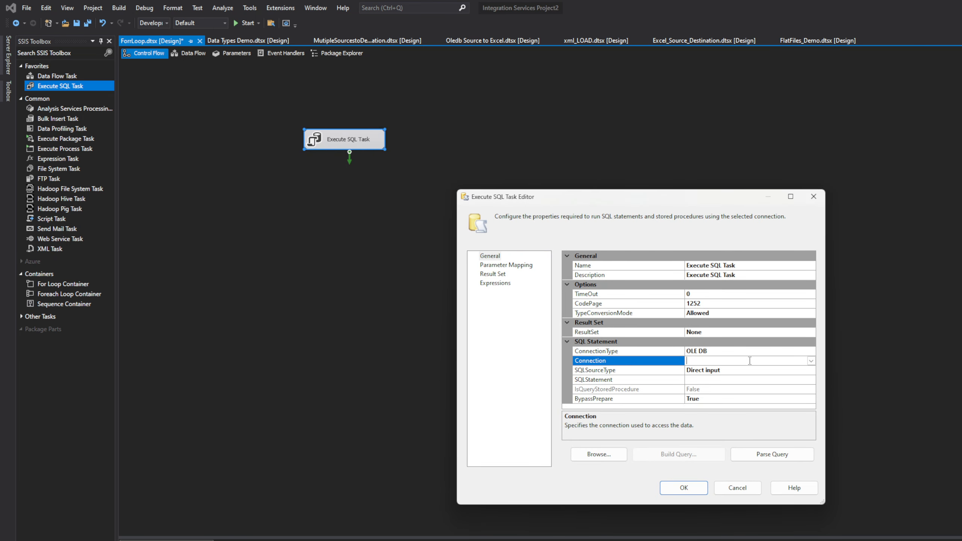
pyautogui.click(811, 360)
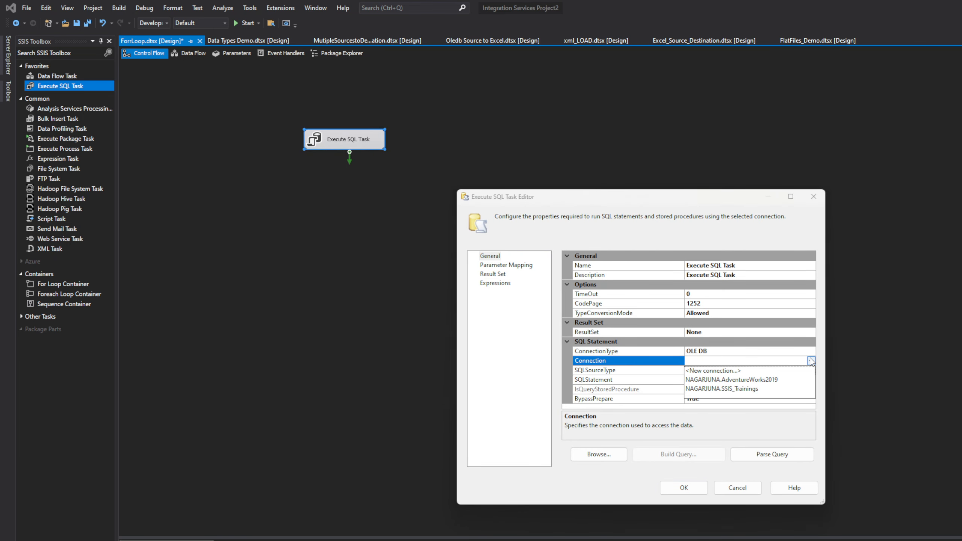
pyautogui.click(753, 389)
# Begin the task's SQL statement with INSERT INTO tblForLoop, copying the table name from SQLQuery5 in Management Studio
pyautogui.click(756, 380)
pyautogui.click(810, 380)
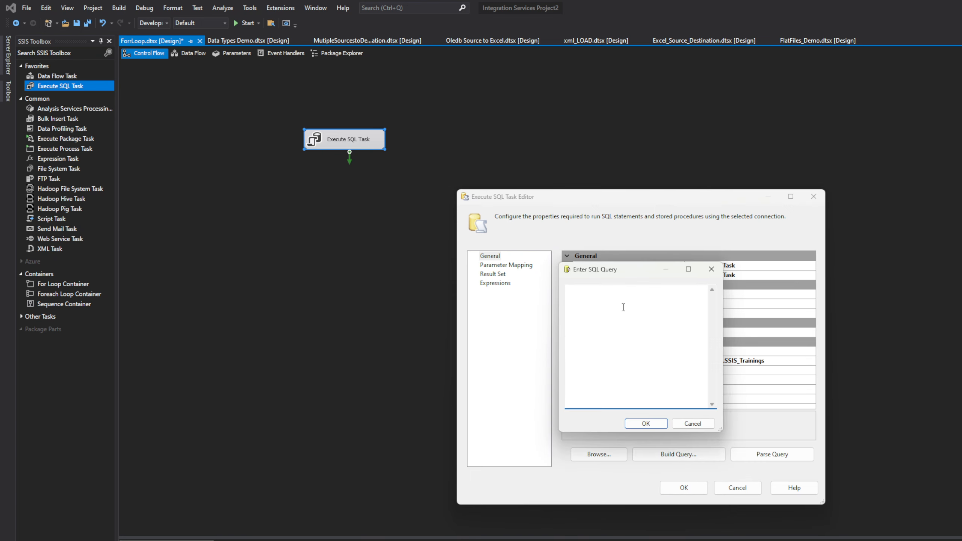
pyautogui.press('capslock')
pyautogui.write('INSERT')
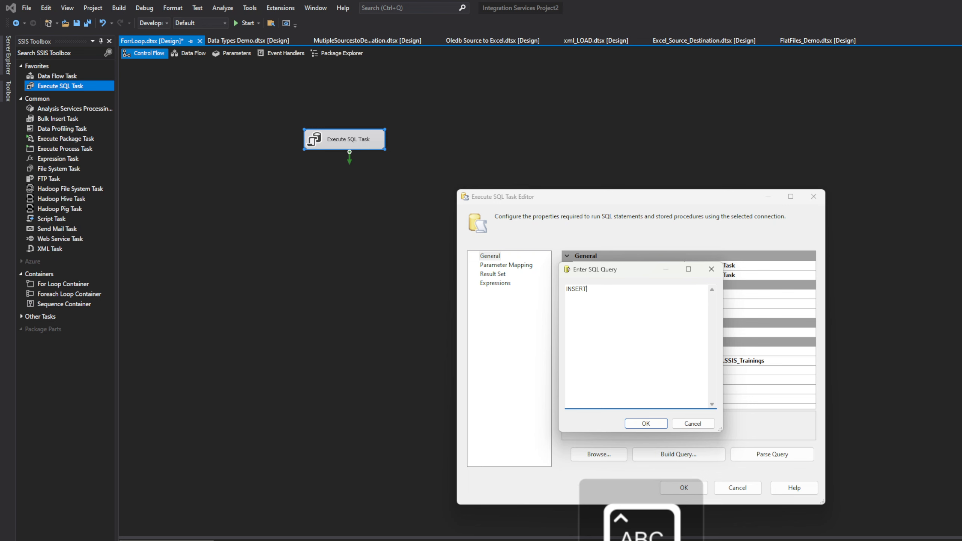
pyautogui.write(' INTO')
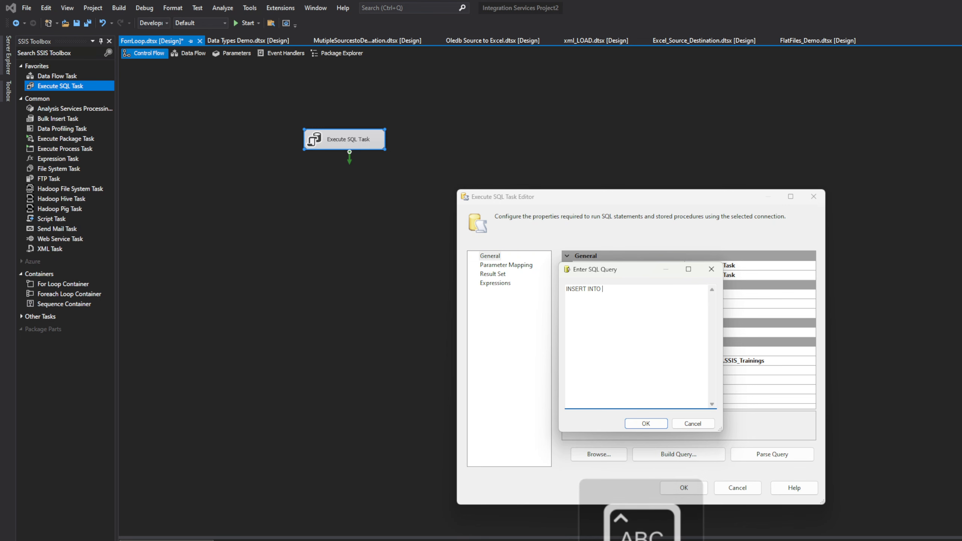
pyautogui.hotkey('alt', 'Tab')
pyautogui.hotkey('alt', 'Tab')
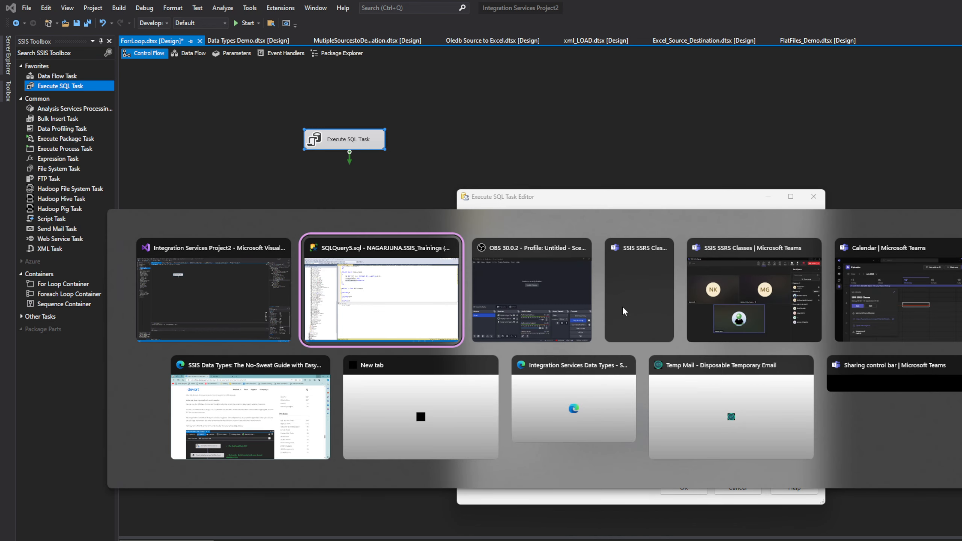
pyautogui.doubleClick(443, 126)
pyautogui.hotkey('ctrl', 'c')
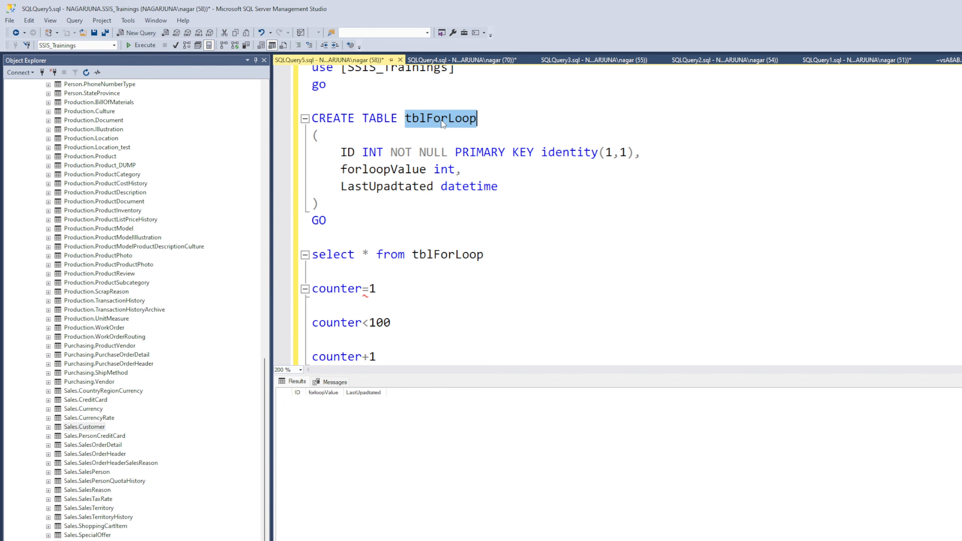
pyautogui.hotkey('alt', 'Tab')
pyautogui.click(638, 378)
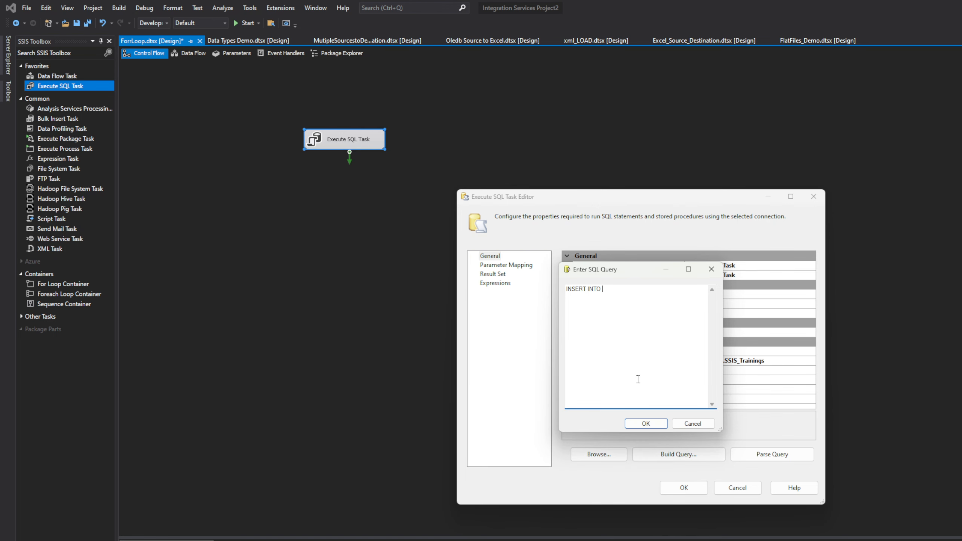
pyautogui.hotkey('ctrl', 'v')
pyautogui.write('VALUES')
pyautogui.press('capslock')
pyautogui.write('(@')
pyautogui.write('conte')
pyautogui.press('BackSpace')
pyautogui.press('BackSpace')
pyautogui.press('BackSpace')
pyautogui.press('BackSpace')
pyautogui.press('BackSpace')
pyautogui.write('Counter,getd')
# Switch to Management Studio and begin an insert into statement above the select query in SQLQuery5
pyautogui.hotkey('alt', 'Tab')
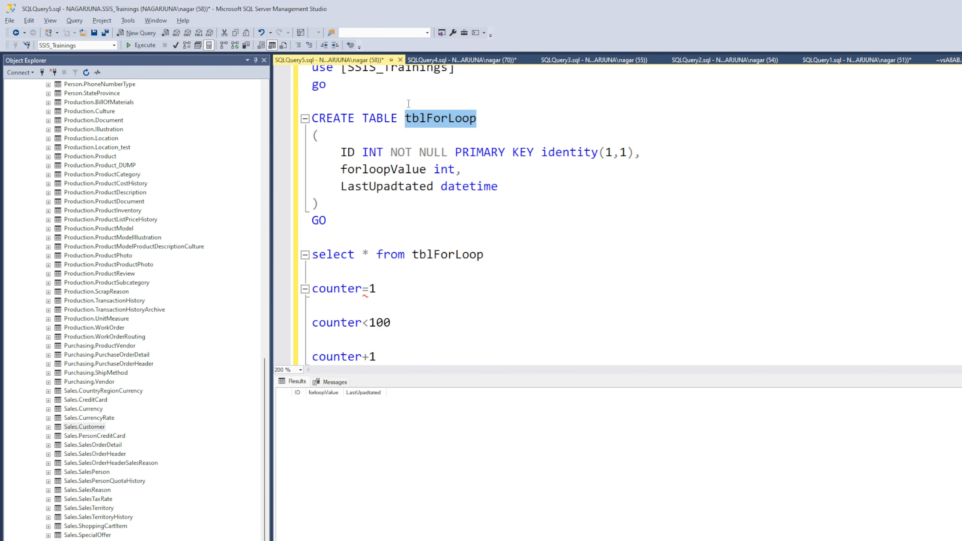
pyautogui.scroll(-2, 405, 328)
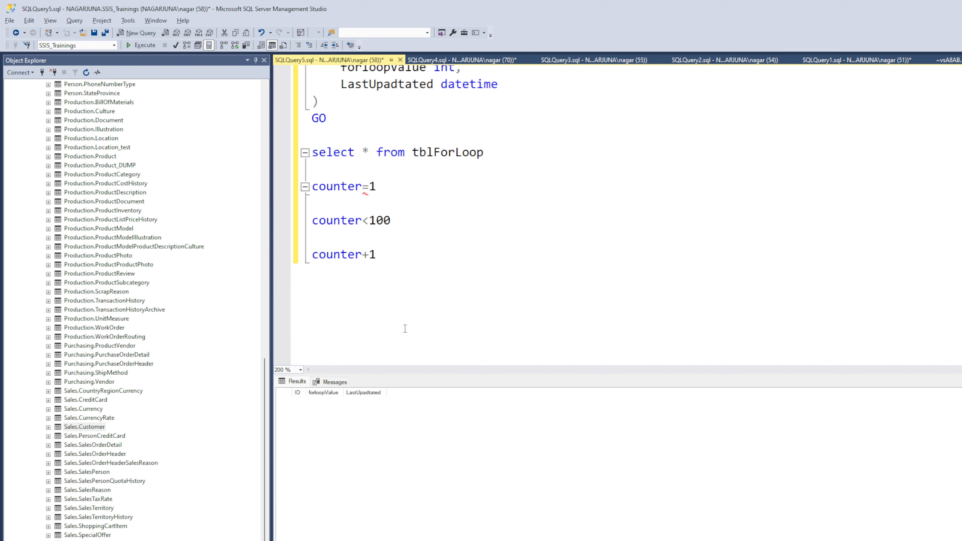
pyautogui.click(396, 136)
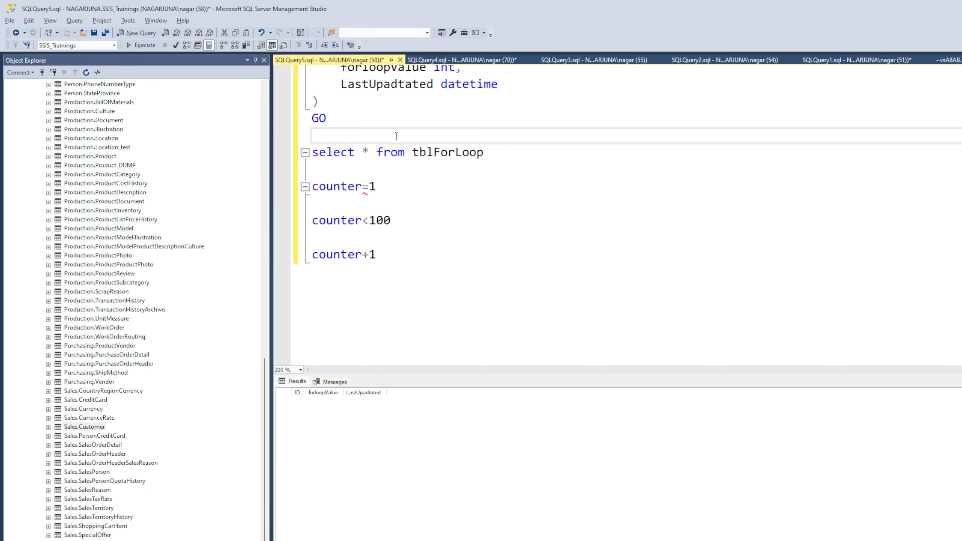
pyautogui.press('Return')
pyautogui.write('insert ')
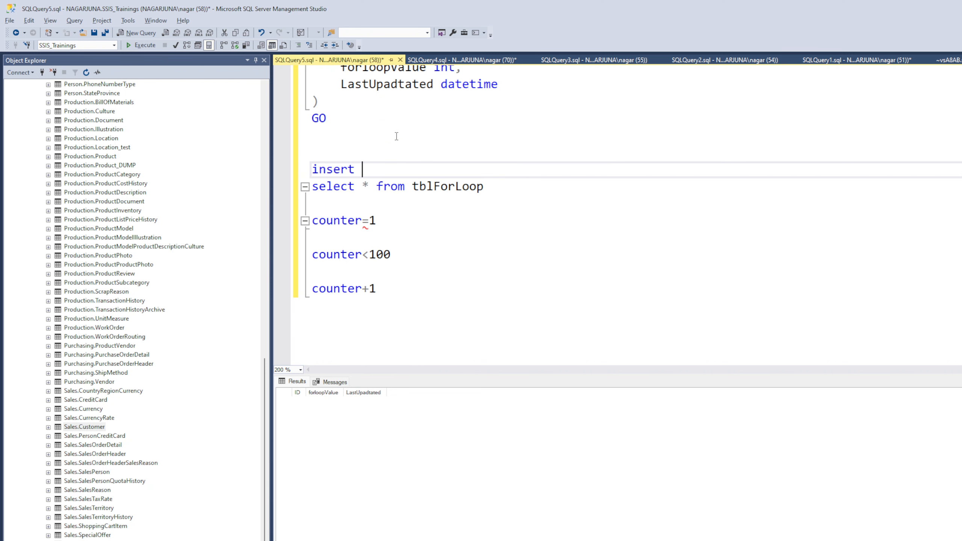
pyautogui.write('into')
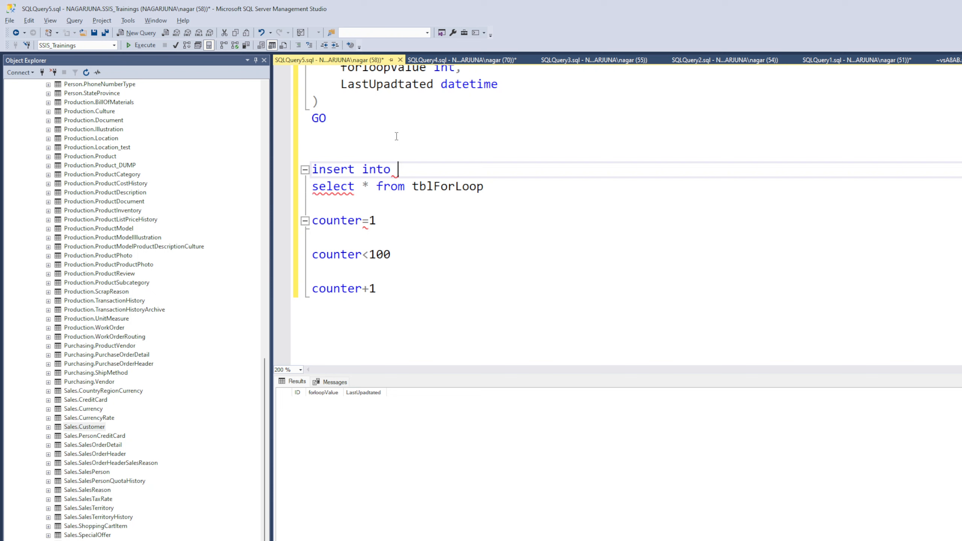
# Add the table name tblForLoop, copied from the CREATE TABLE statement, and the values keyword to the insert statement
pyautogui.scroll(2, 397, 136)
pyautogui.doubleClick(442, 128)
pyautogui.hotkey('ctrl', 'c')
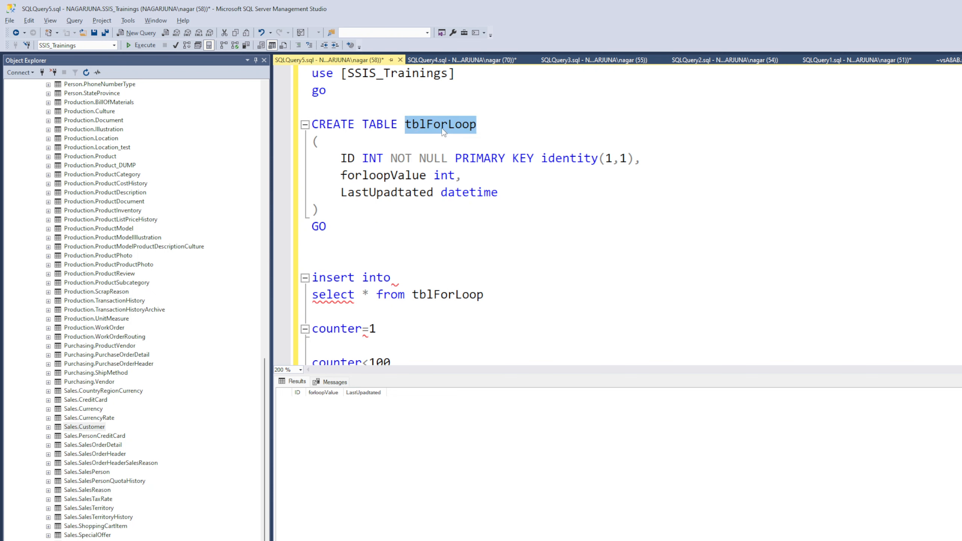
pyautogui.click(418, 279)
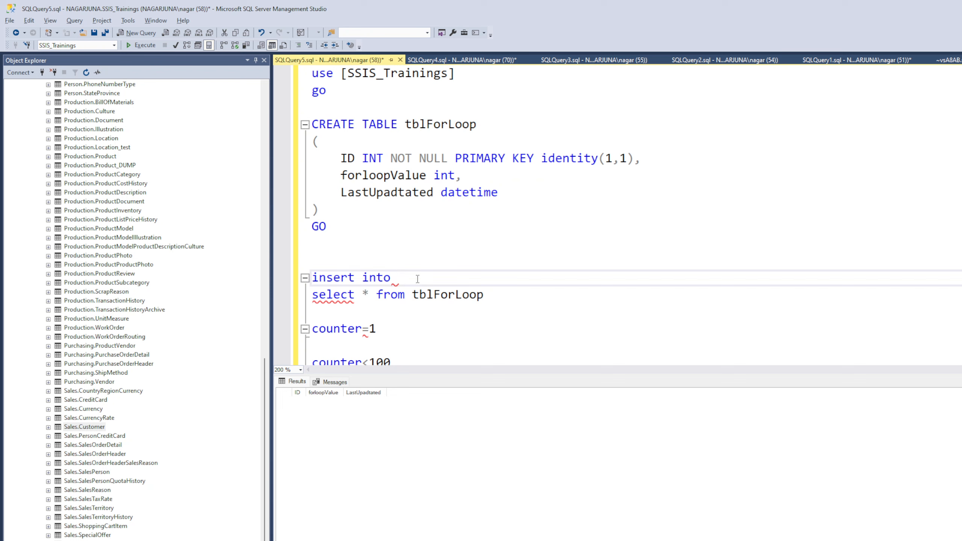
pyautogui.hotkey('ctrl', 'v')
pyautogui.write('values')
pyautogui.press('Return')
pyautogui.press('Return')
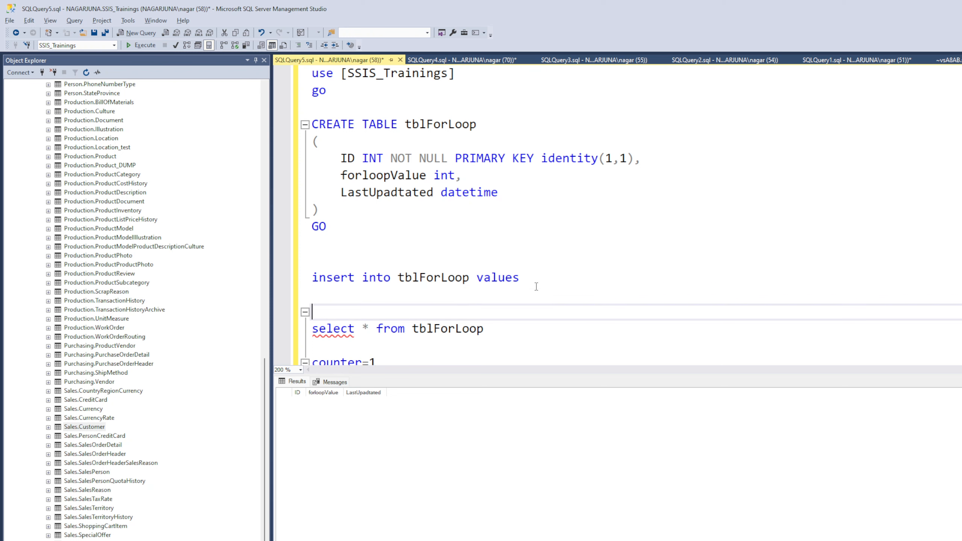
pyautogui.click(541, 280)
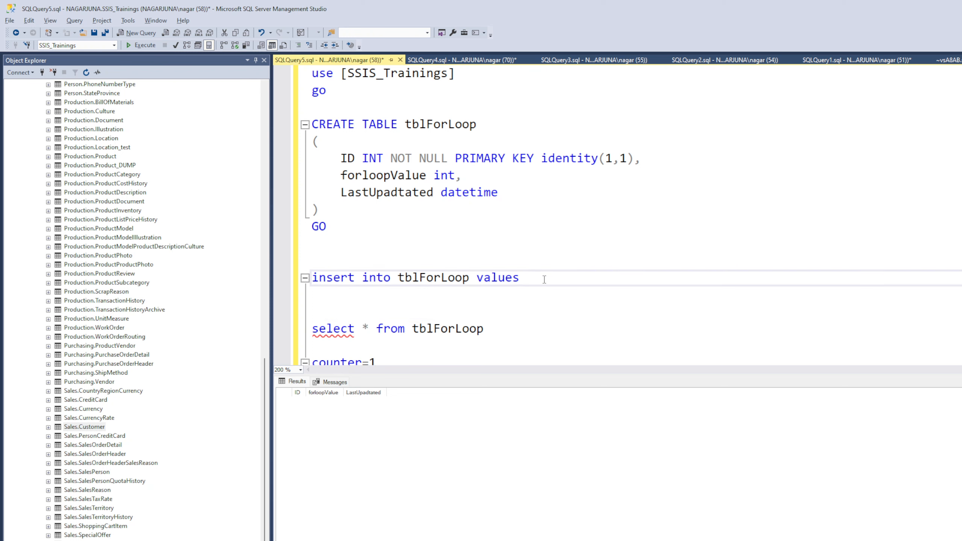
pyautogui.write('(@')
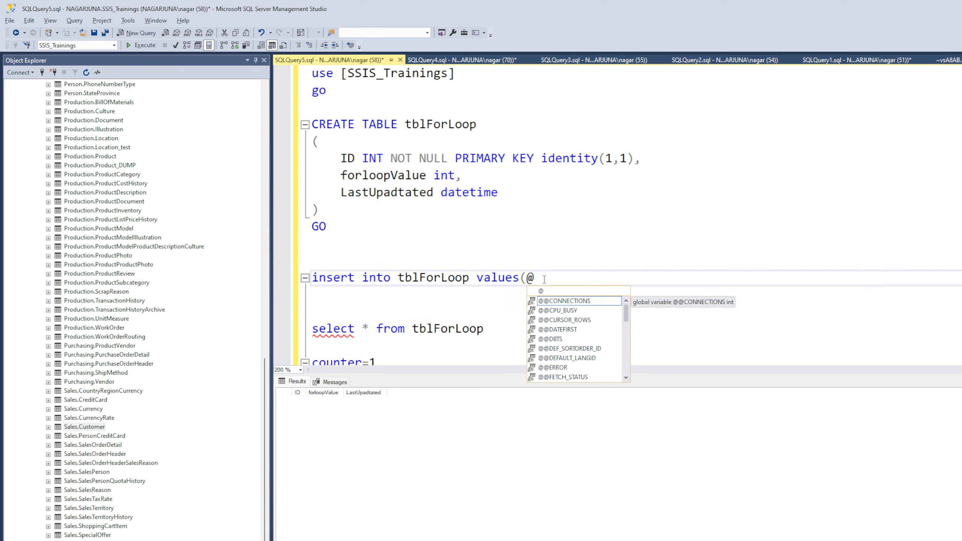
pyautogui.write('Id')
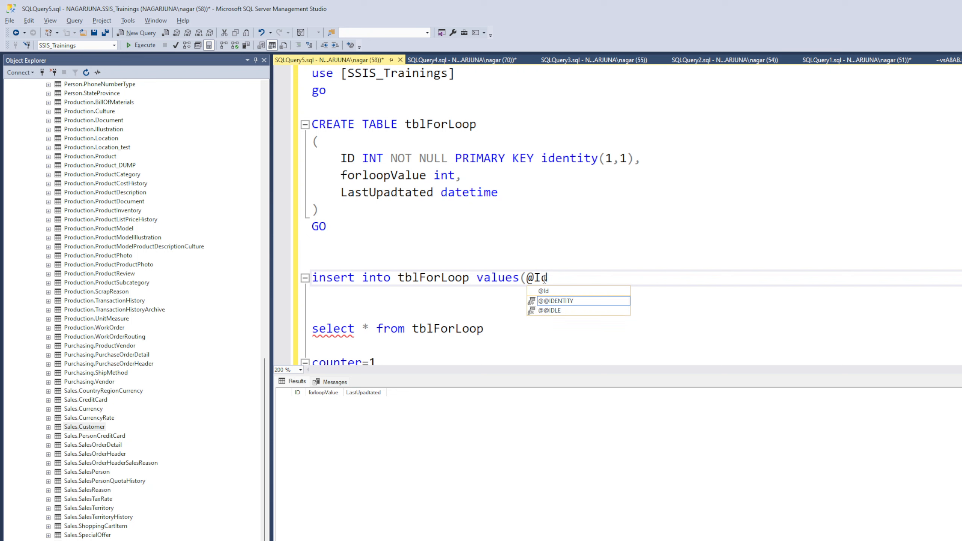
pyautogui.write(',getdat')
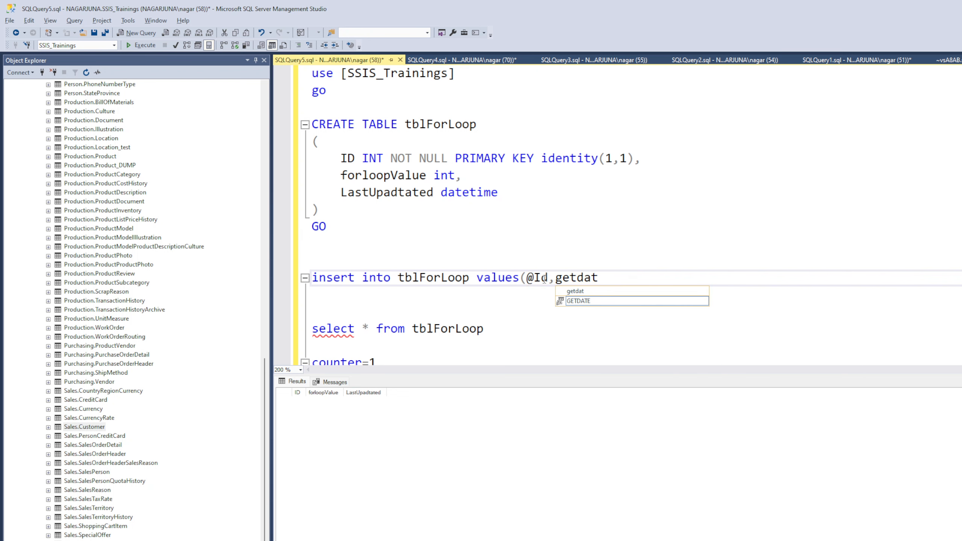
pyautogui.write('e())')
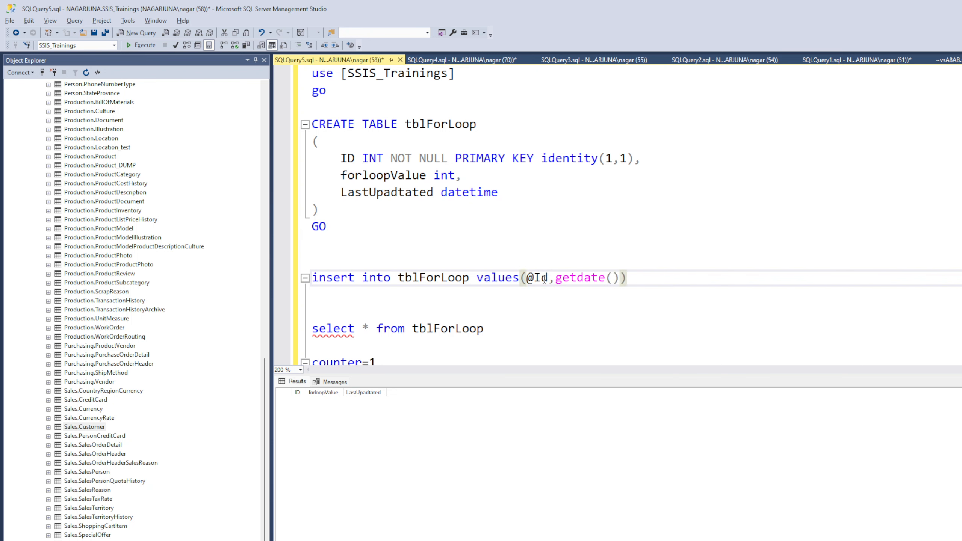
pyautogui.moveTo(632, 280); pyautogui.dragTo(311, 278)
pyautogui.click(144, 45)
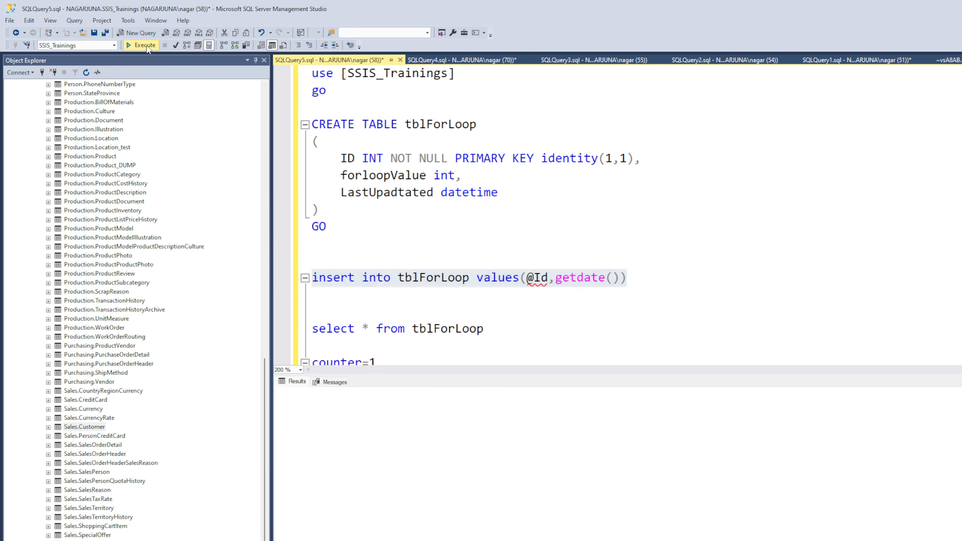
pyautogui.click(377, 259)
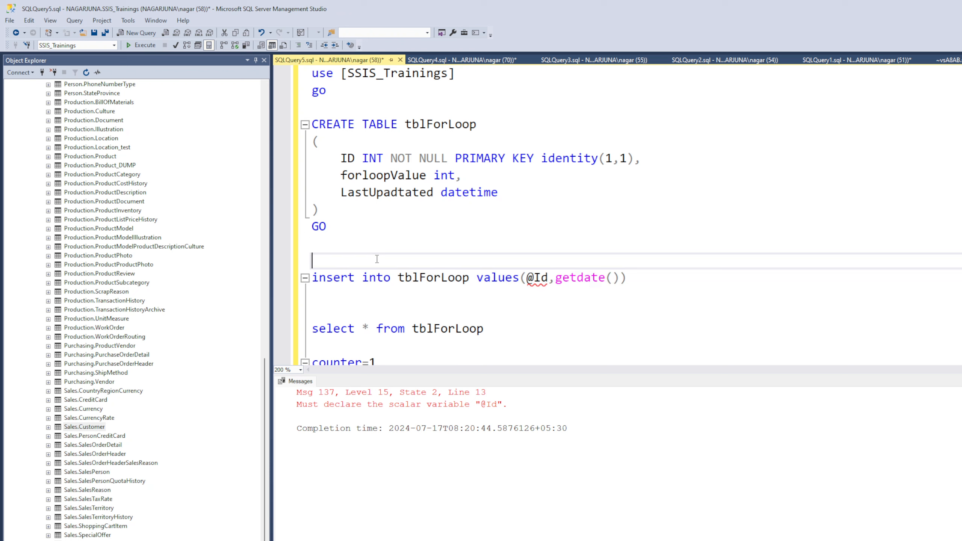
pyautogui.write('declare @i')
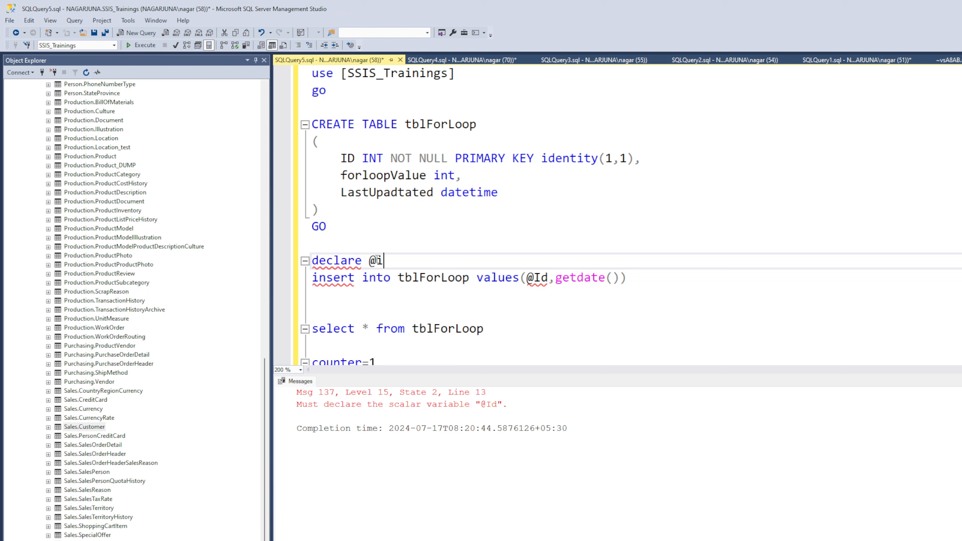
pyautogui.write('d int')
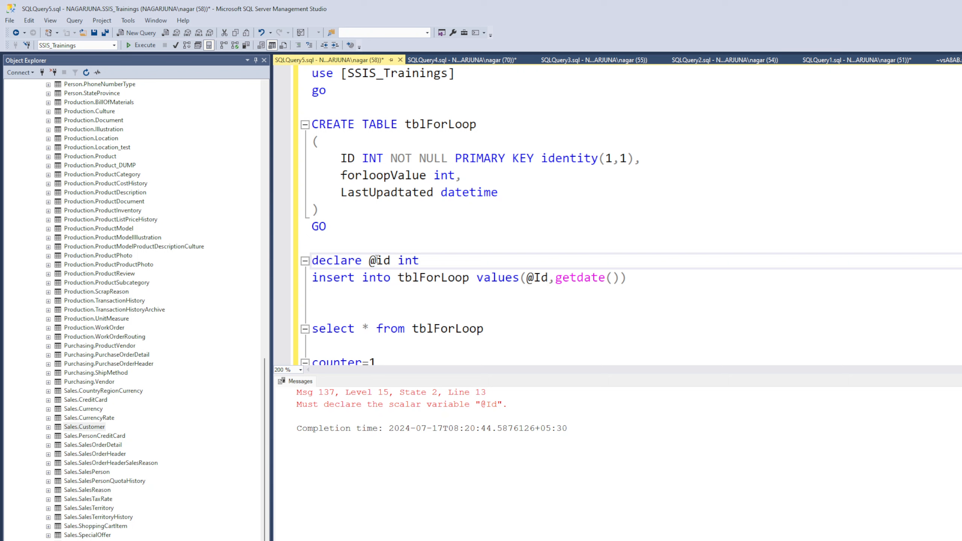
pyautogui.write('=1')
# Execute the declare and insert lines together, followed by the select query on tblForLoop
pyautogui.moveTo(626, 277); pyautogui.dragTo(311, 260)
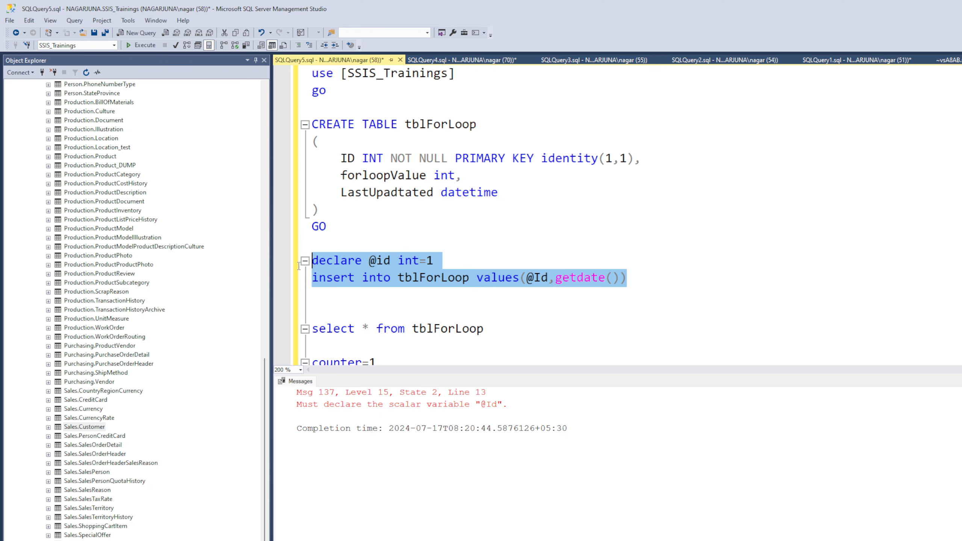
pyautogui.click(141, 45)
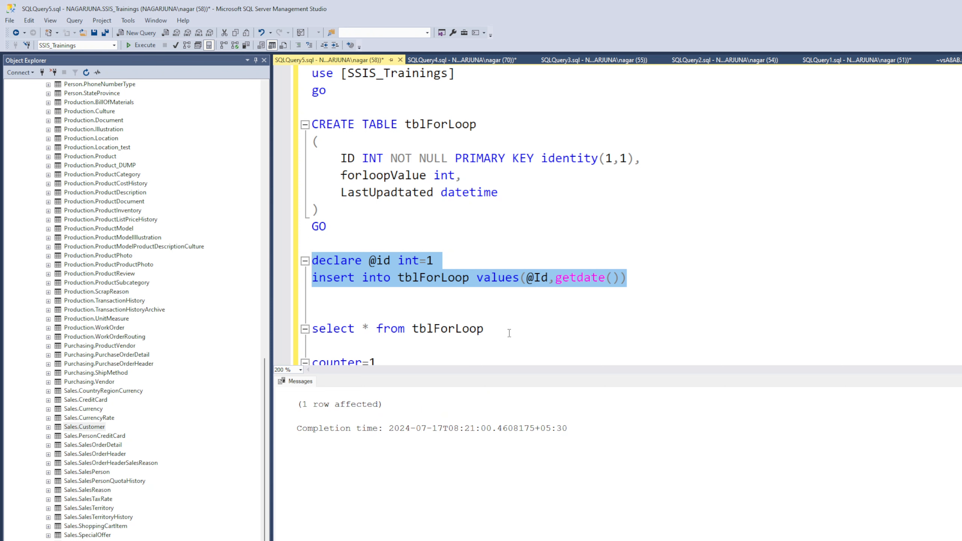
pyautogui.moveTo(509, 333); pyautogui.dragTo(311, 328)
pyautogui.click(147, 45)
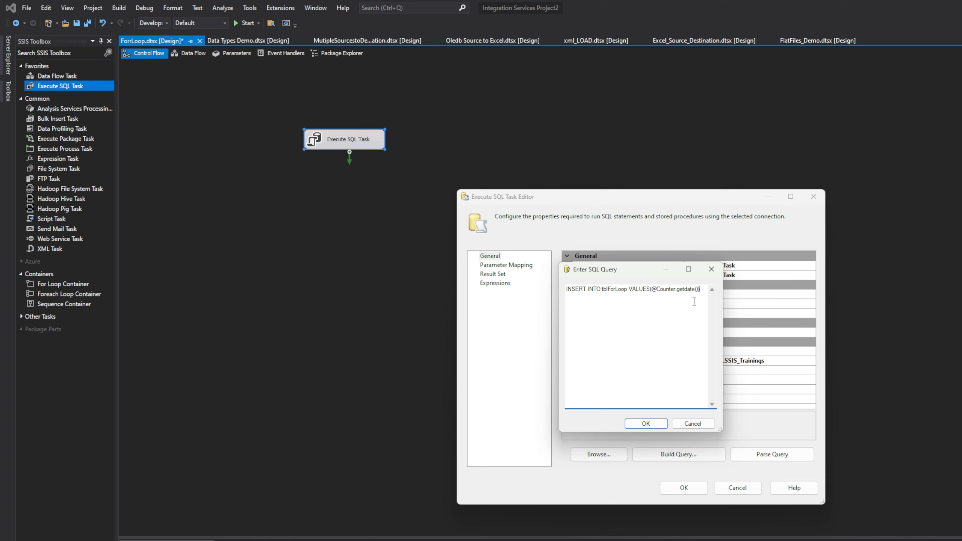
# Accept the Execute SQL Task's insert query in the SSIS project and add a parameter mapping row
pyautogui.click(653, 423)
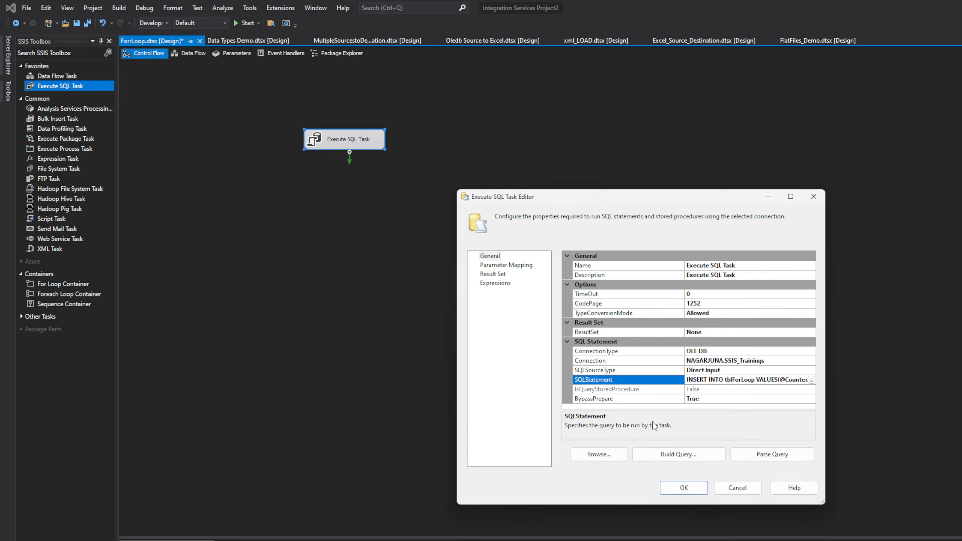
pyautogui.click(510, 267)
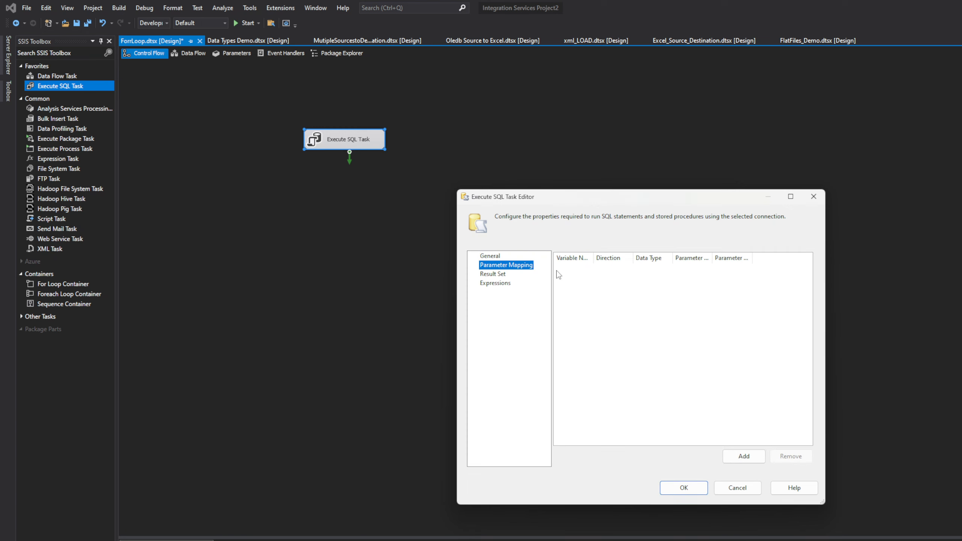
pyautogui.click(603, 288)
pyautogui.click(743, 456)
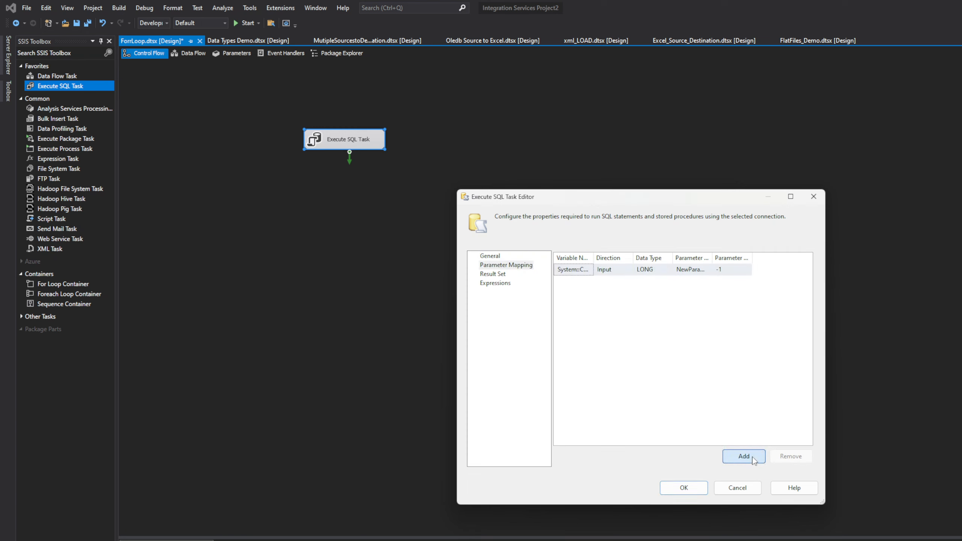
# Widen the Variable Name column and map the new parameter to User::Counter
pyautogui.click(589, 270)
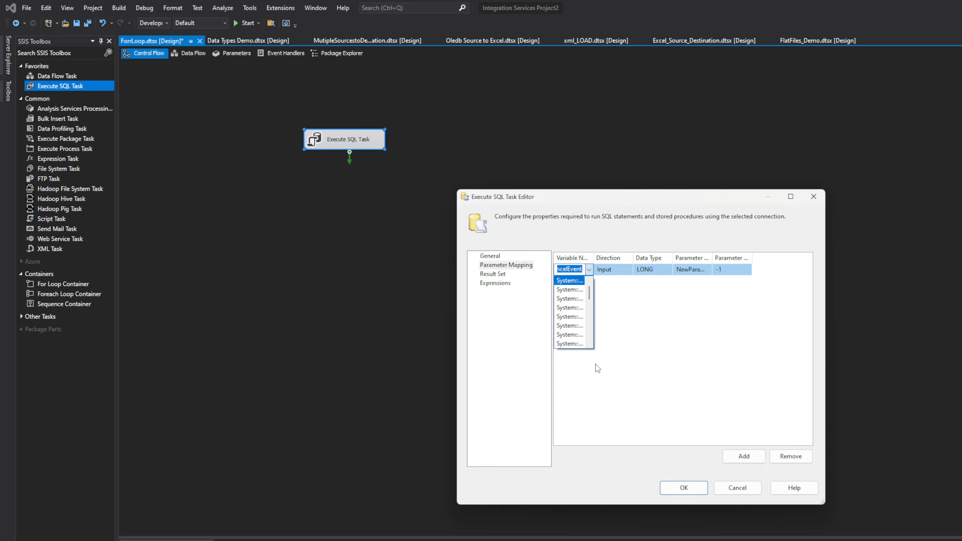
pyautogui.click(594, 260)
pyautogui.moveTo(594, 257); pyautogui.dragTo(643, 257)
pyautogui.click(638, 269)
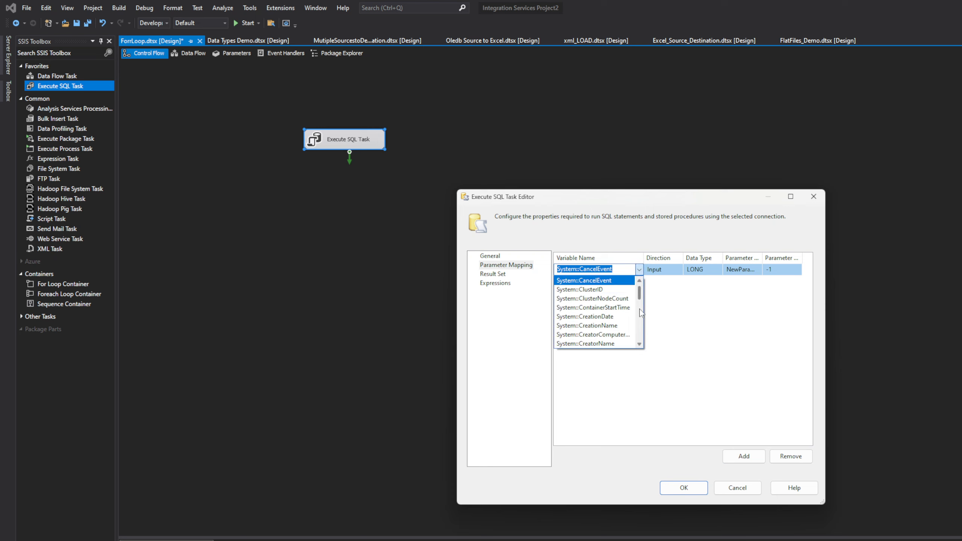
pyautogui.moveTo(640, 292); pyautogui.dragTo(645, 339)
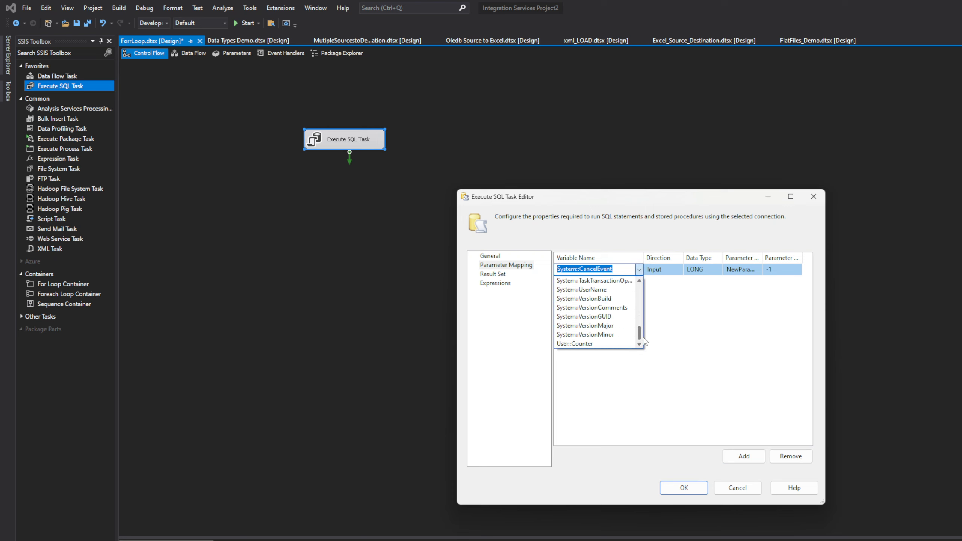
pyautogui.click(606, 343)
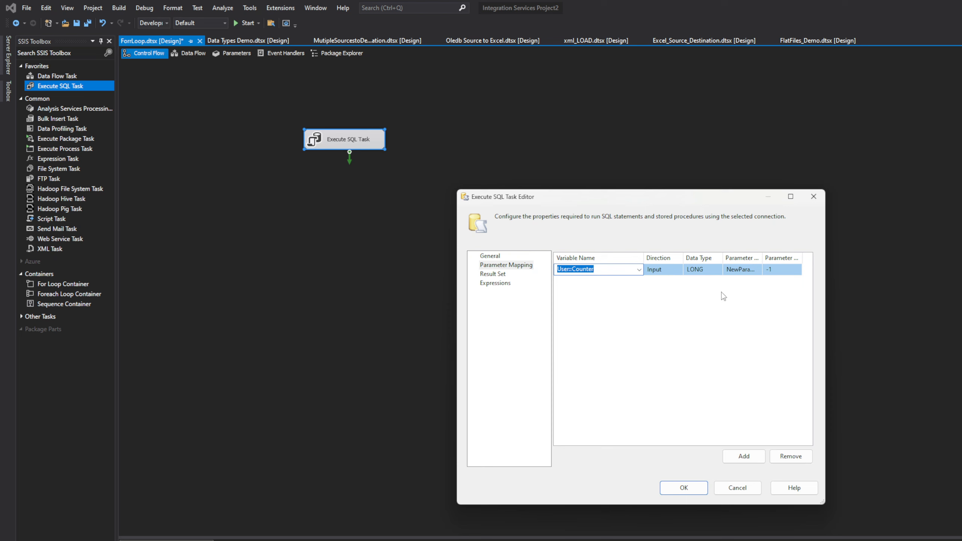
# Widen the Data Type column of the User::Counter parameter mapping so its type names are fully readable
pyautogui.click(712, 271)
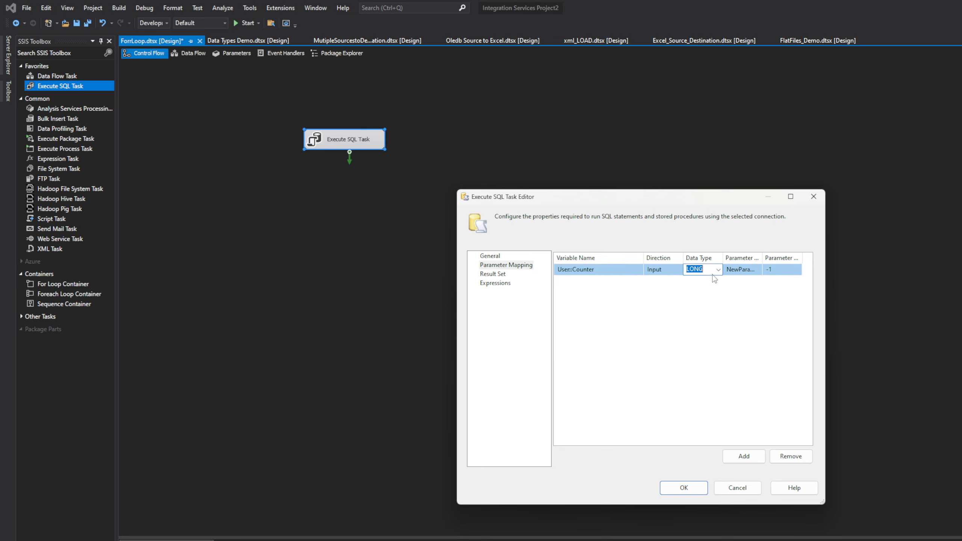
pyautogui.click(718, 269)
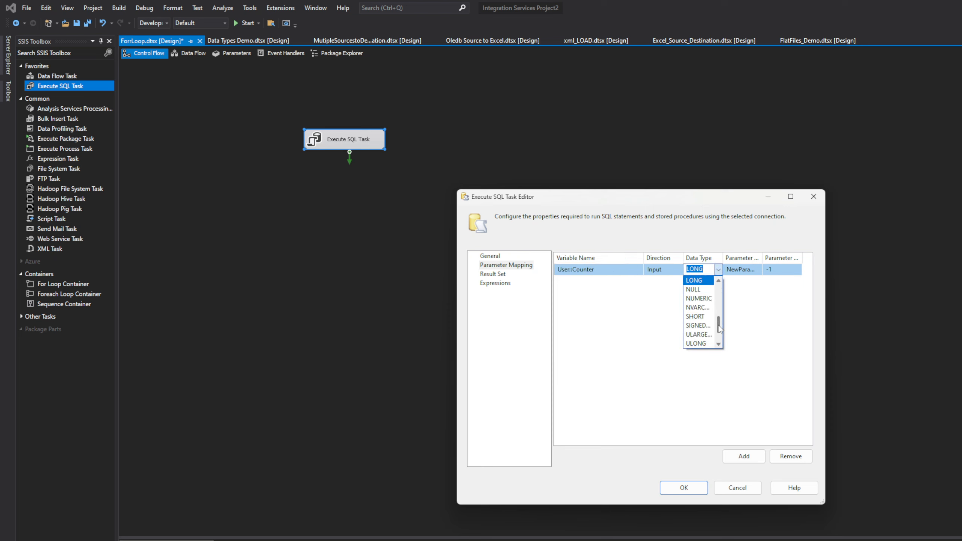
pyautogui.moveTo(719, 328); pyautogui.dragTo(719, 337)
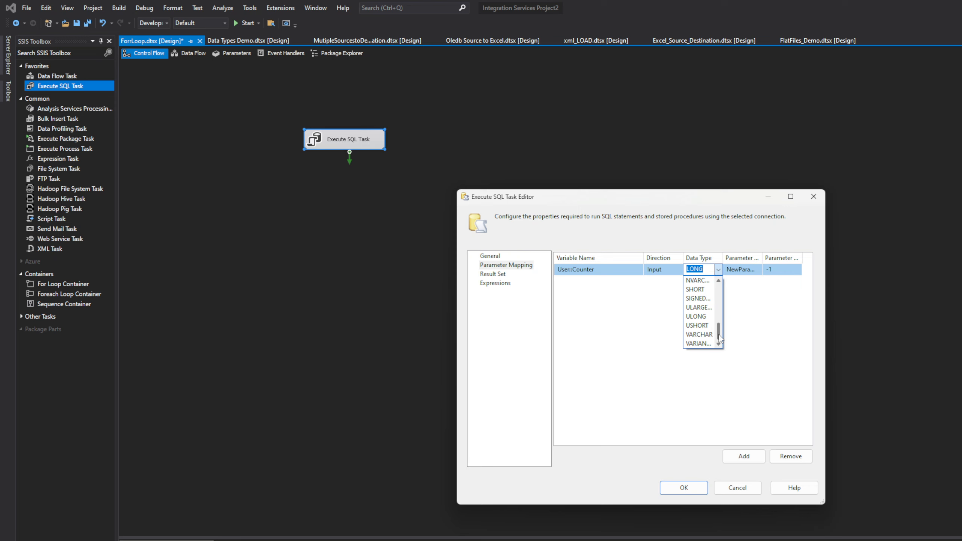
pyautogui.click(724, 261)
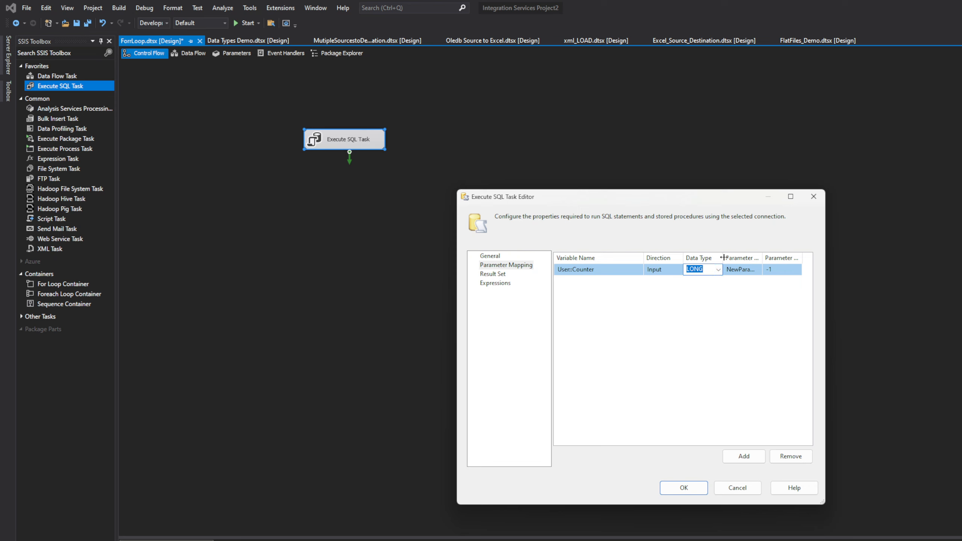
pyautogui.moveTo(724, 257); pyautogui.dragTo(745, 258)
# Look through the available data types and choose LARGE_INTEGER for the User::Counter parameter
pyautogui.click(740, 269)
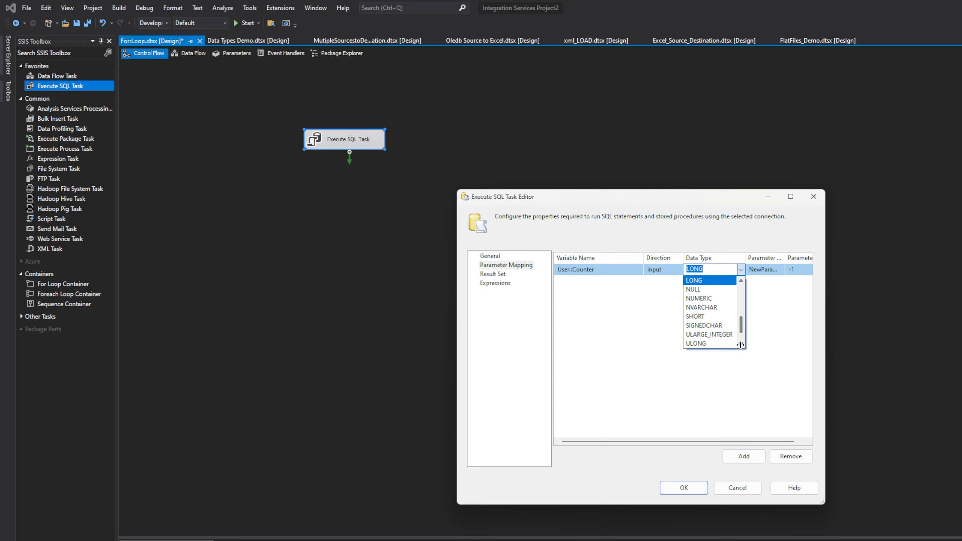
pyautogui.scroll(-3, 740, 345)
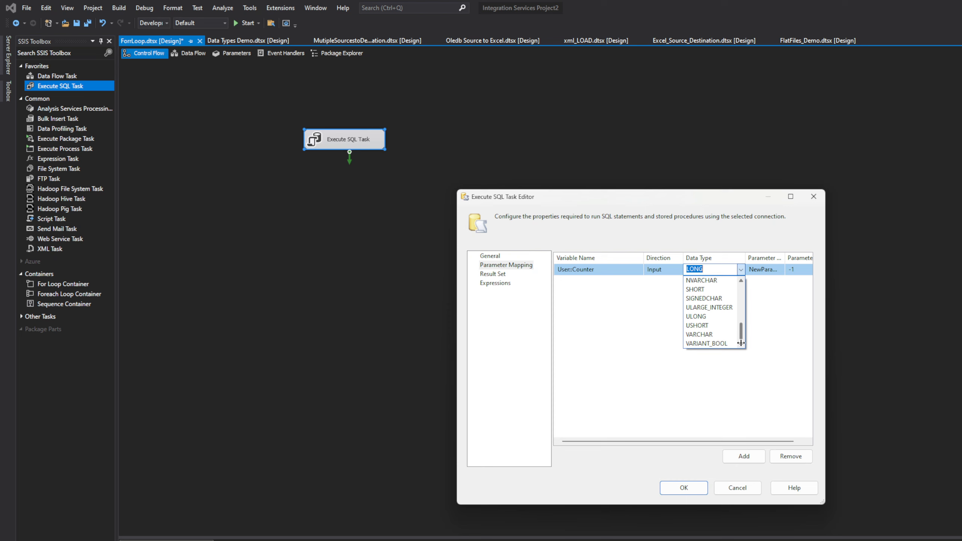
pyautogui.moveTo(740, 336); pyautogui.dragTo(745, 316)
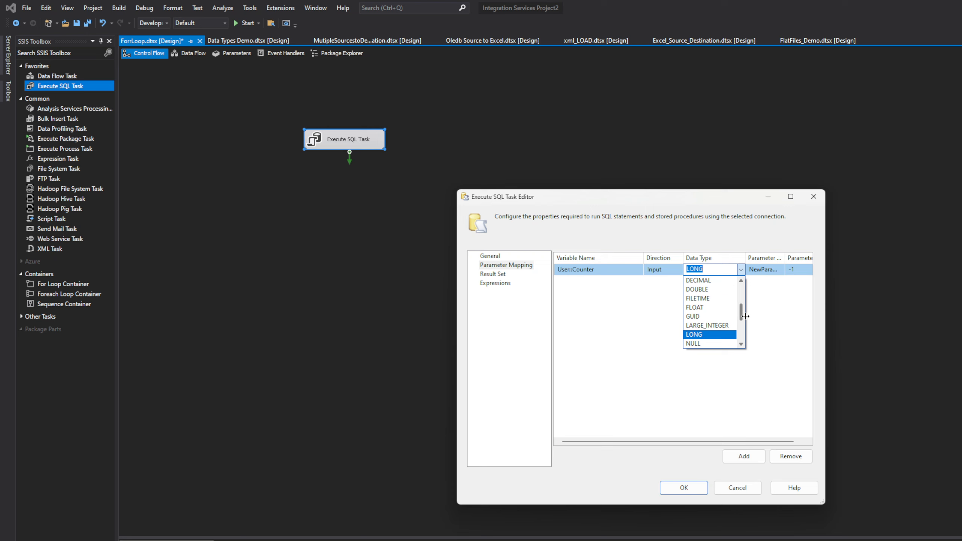
pyautogui.click(741, 343)
pyautogui.click(741, 343)
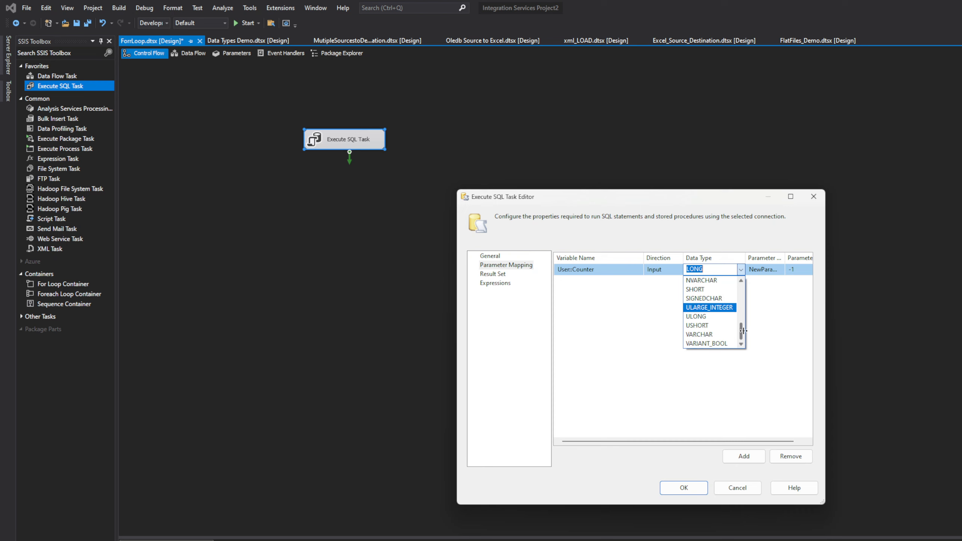
pyautogui.moveTo(744, 335); pyautogui.dragTo(748, 317)
pyautogui.click(723, 325)
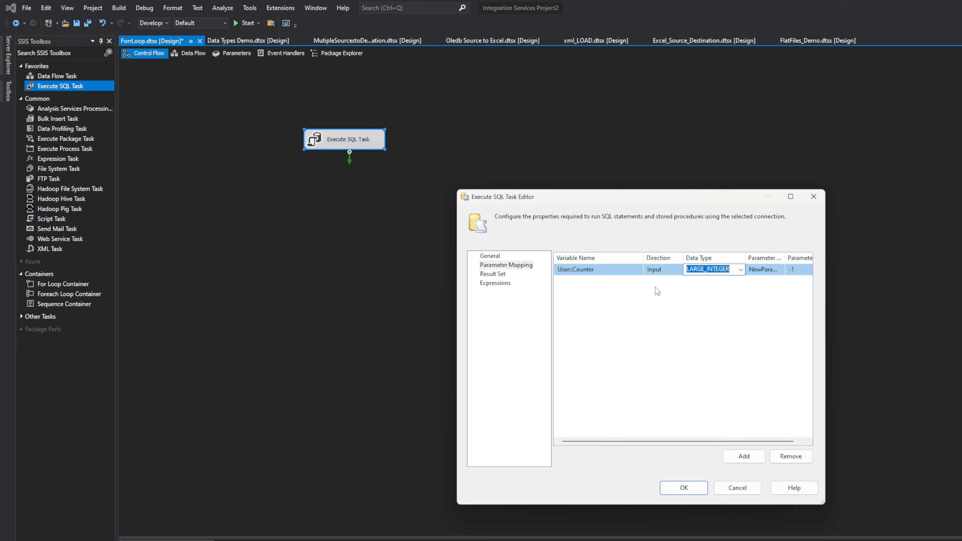
# Try to enter int as the User::Counter parameter's data type
pyautogui.click(740, 270)
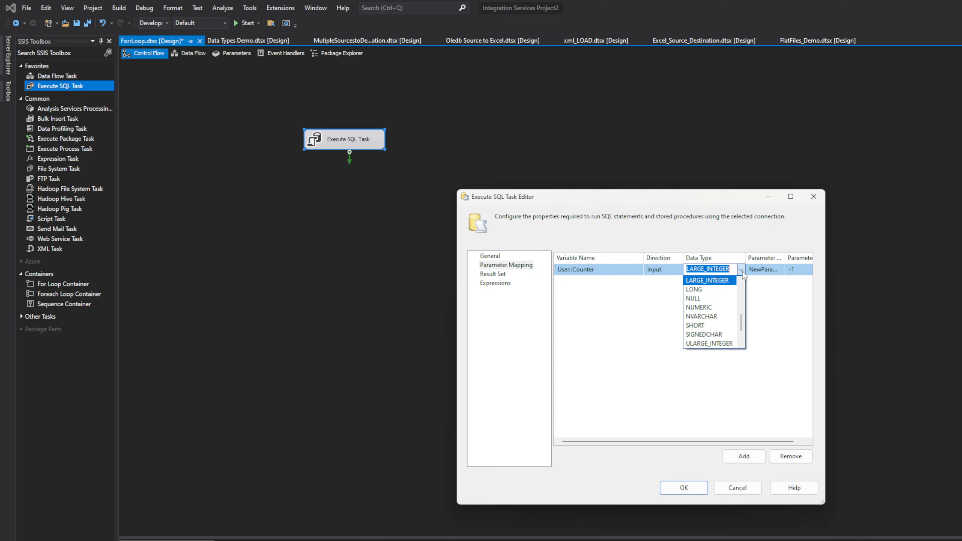
pyautogui.write('i')
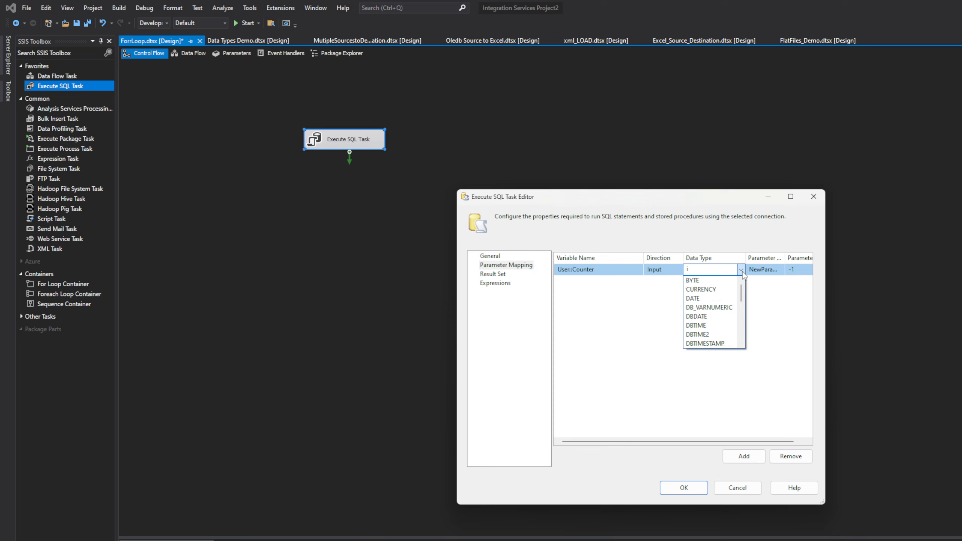
pyautogui.write('nt')
pyautogui.click(766, 273)
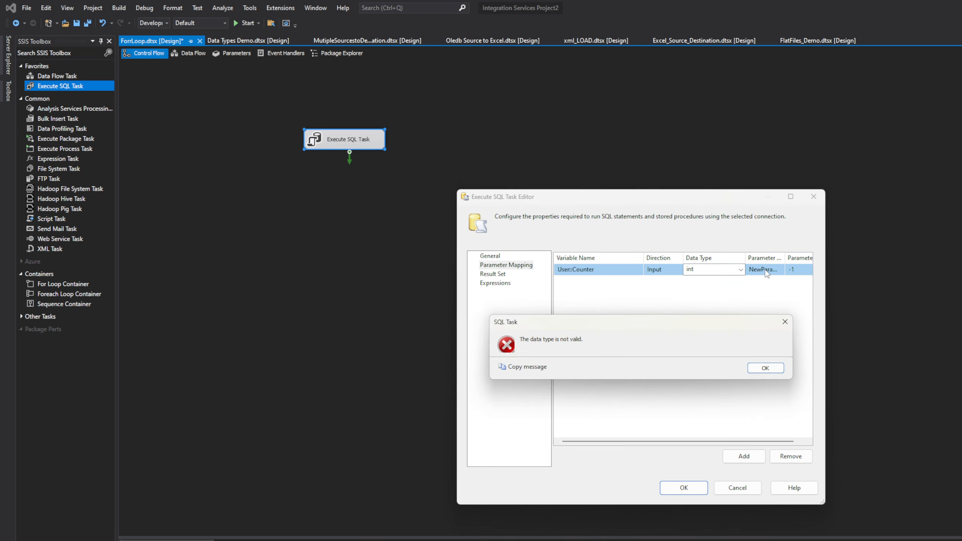
pyautogui.click(781, 325)
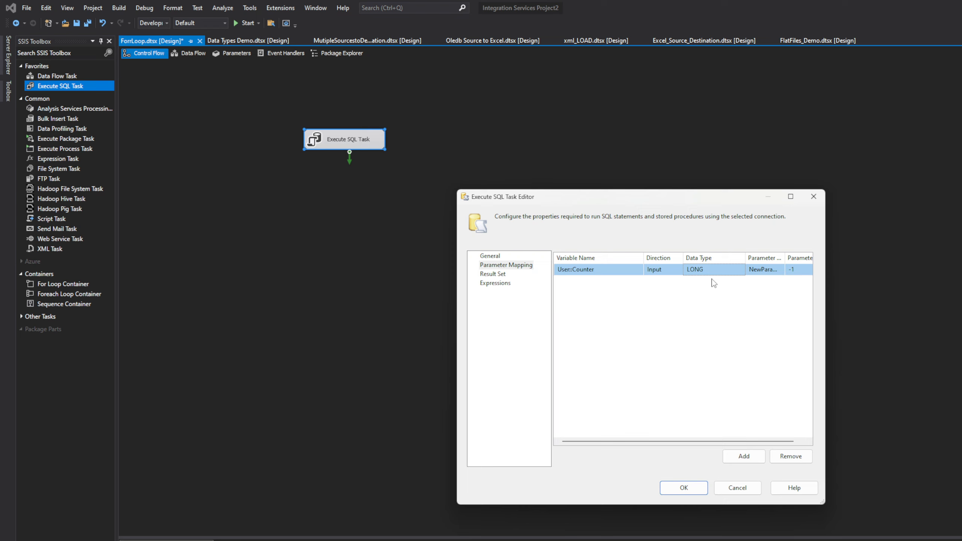
# Set the User::Counter parameter's data type to LARGE_INTEGER
pyautogui.click(724, 269)
pyautogui.click(739, 270)
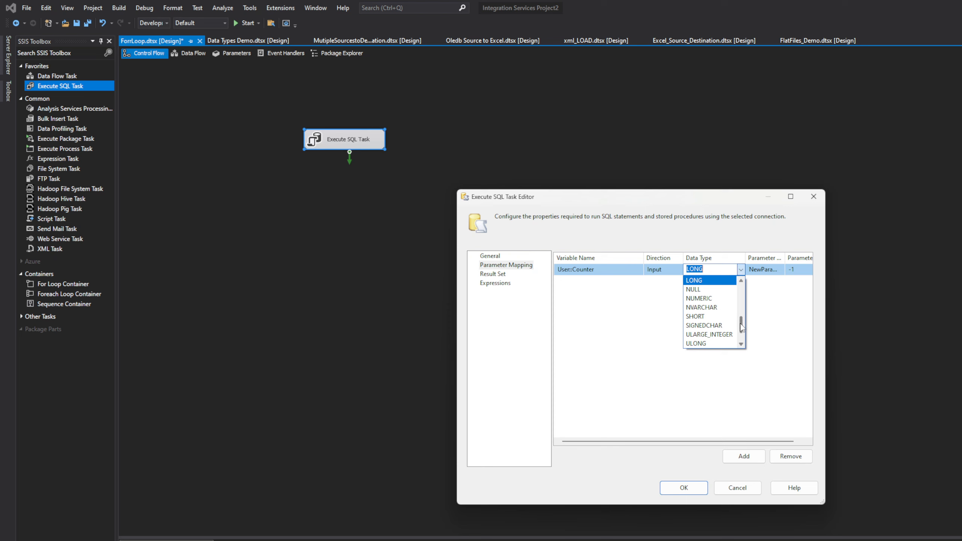
pyautogui.moveTo(741, 334); pyautogui.dragTo(741, 314)
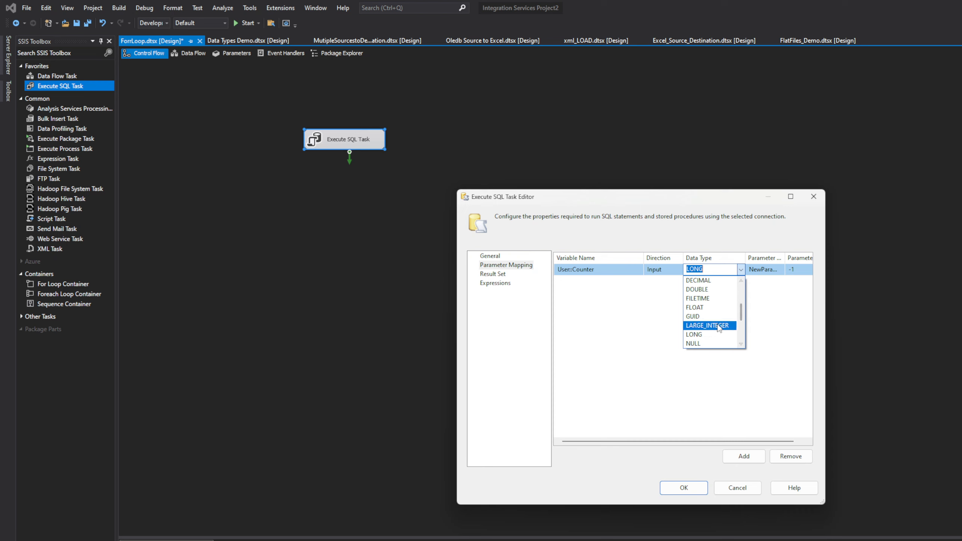
pyautogui.click(716, 325)
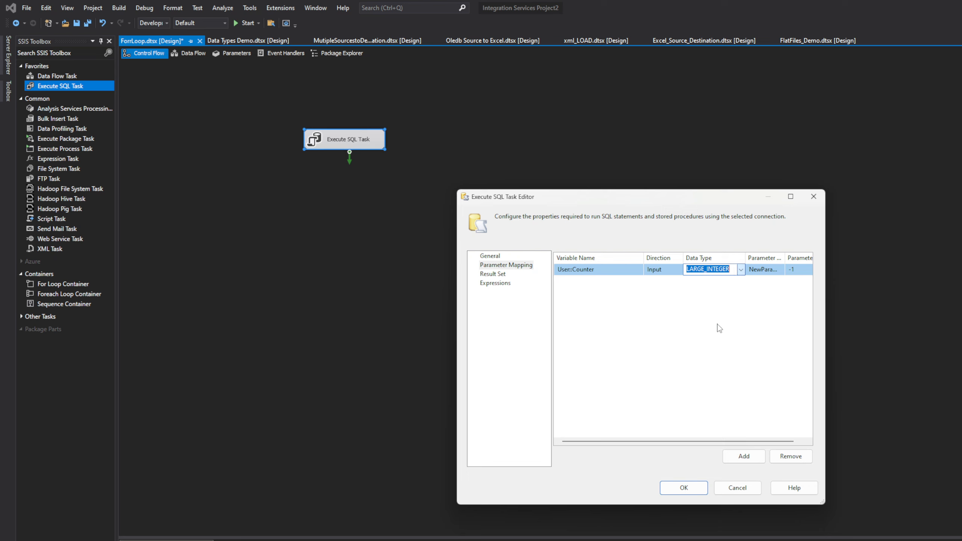
pyautogui.click(770, 304)
# Name the mapped parameter Counter and accept the Execute SQL Task's settings
pyautogui.click(764, 269)
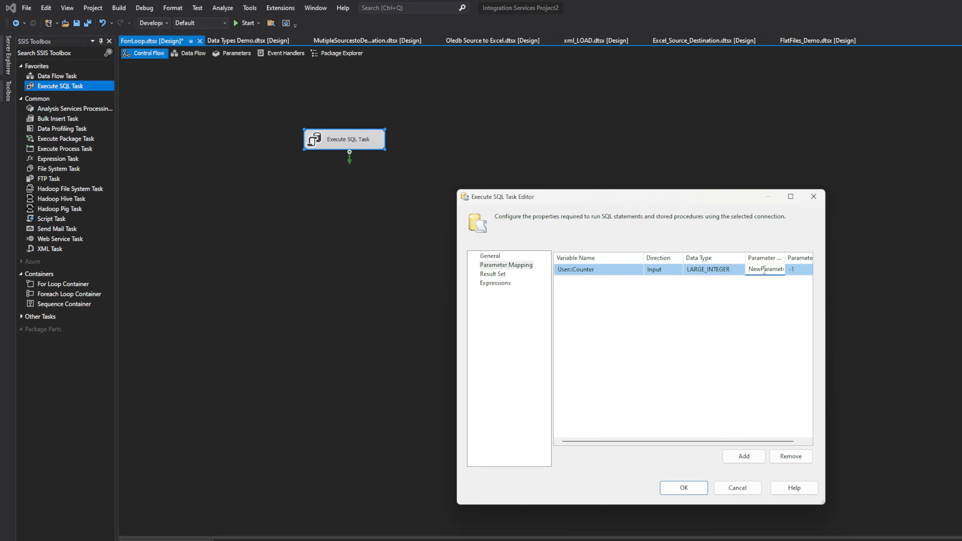
pyautogui.doubleClick(765, 269)
pyautogui.write('Counter')
pyautogui.click(770, 309)
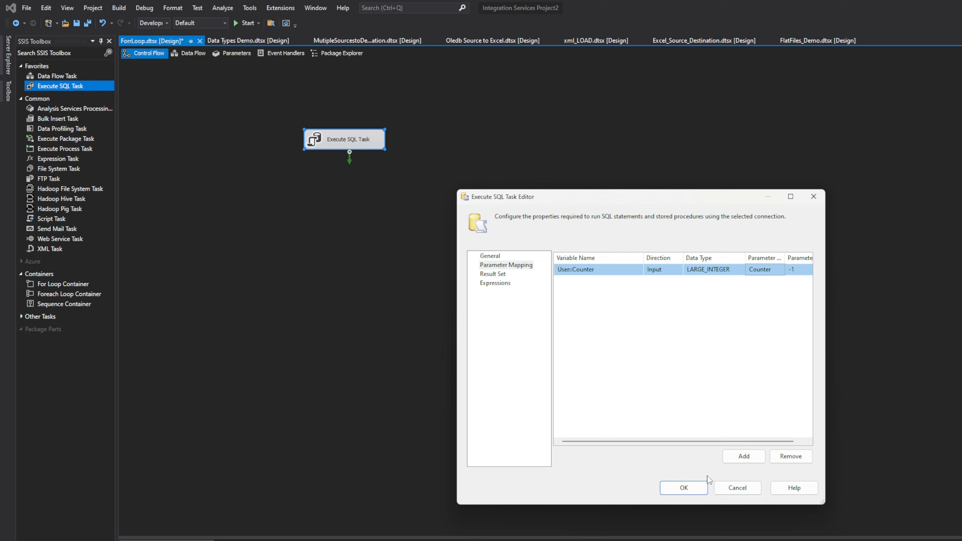
pyautogui.click(799, 269)
pyautogui.moveTo(792, 270); pyautogui.dragTo(788, 271)
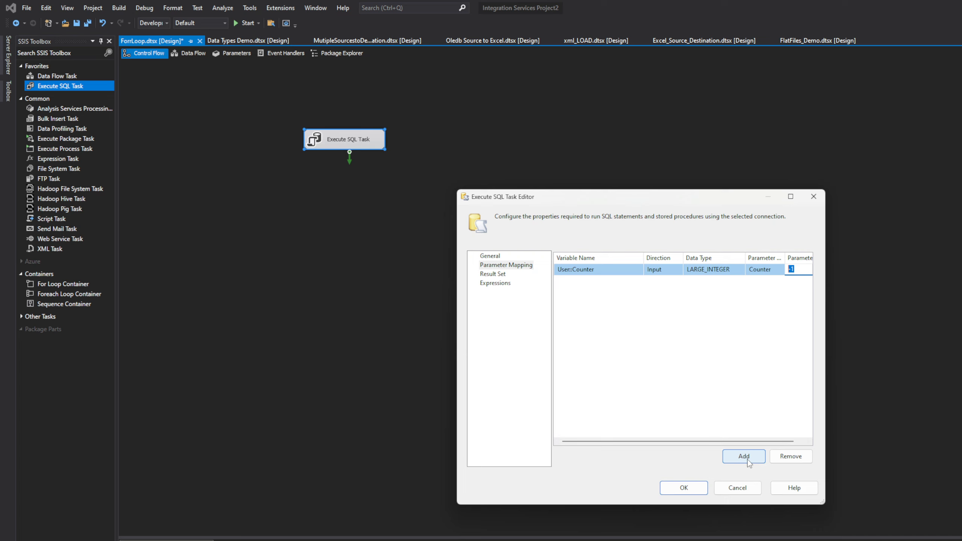
pyautogui.click(681, 488)
pyautogui.click(548, 299)
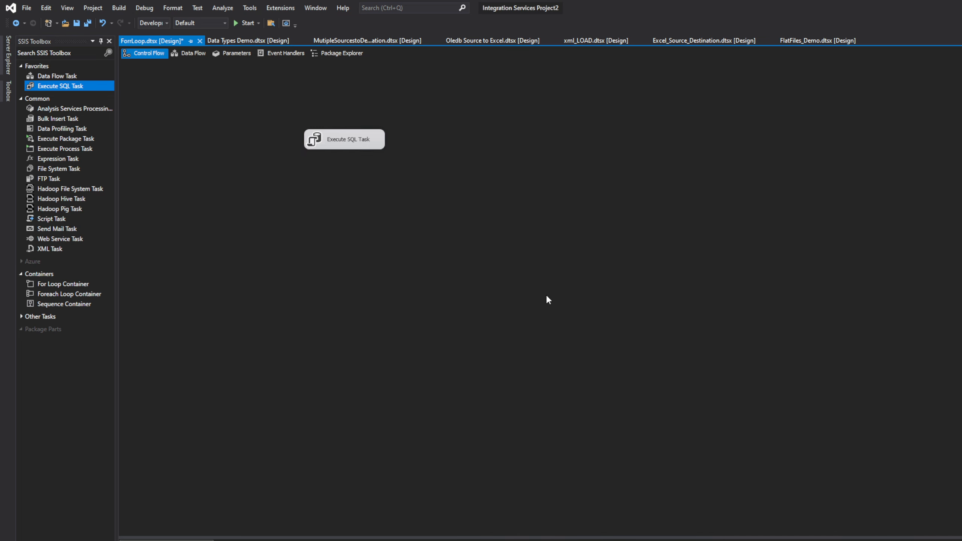
# Move the Execute SQL Task slightly to the right on the control flow canvas and execute only that task
pyautogui.click(357, 146)
pyautogui.moveTo(356, 144); pyautogui.dragTo(432, 160)
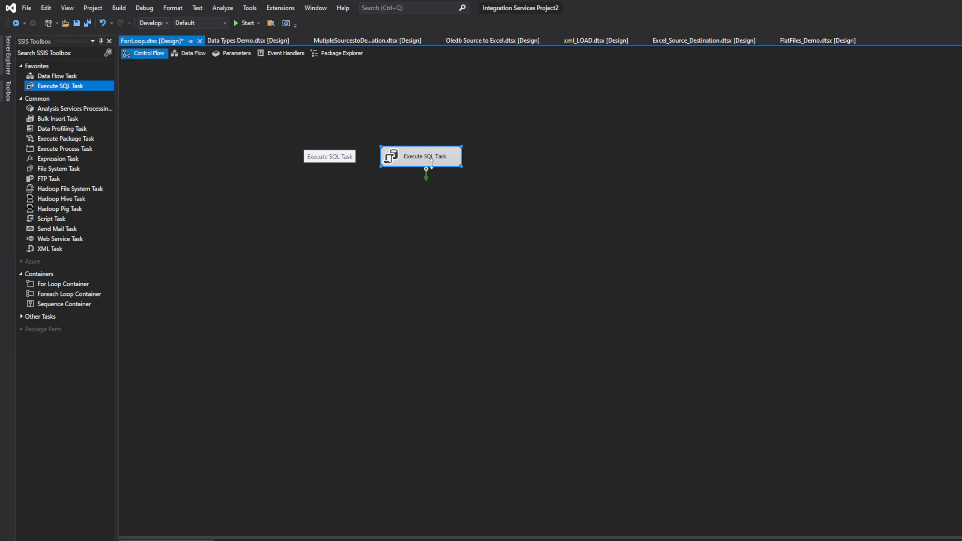
pyautogui.rightClick(432, 159)
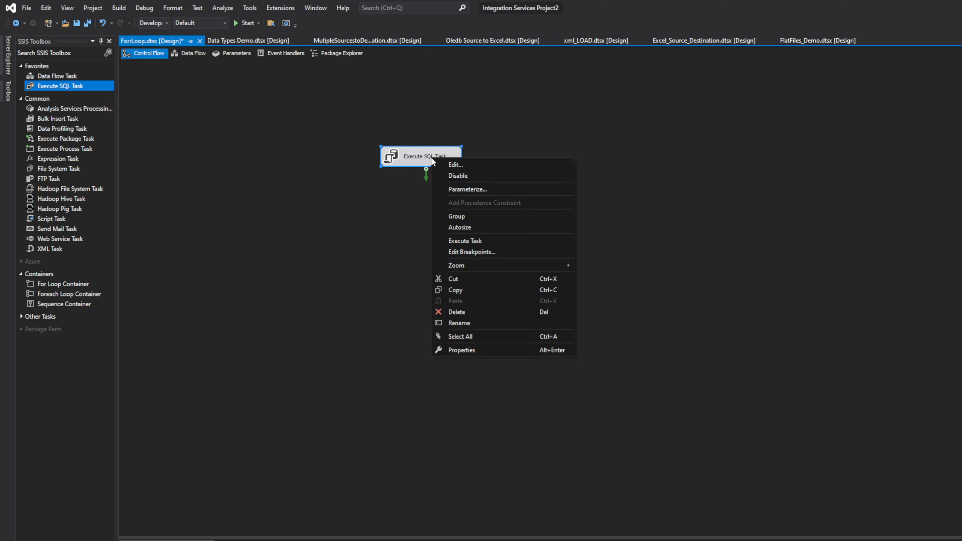
pyautogui.click(467, 240)
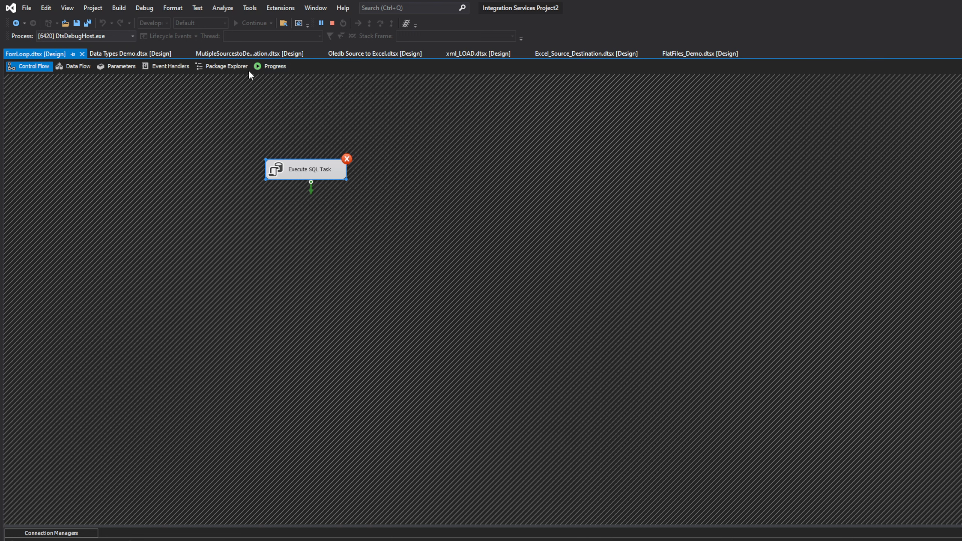
# Check the task's error message in the execution progress log and stop debugging from the control flow
pyautogui.click(272, 66)
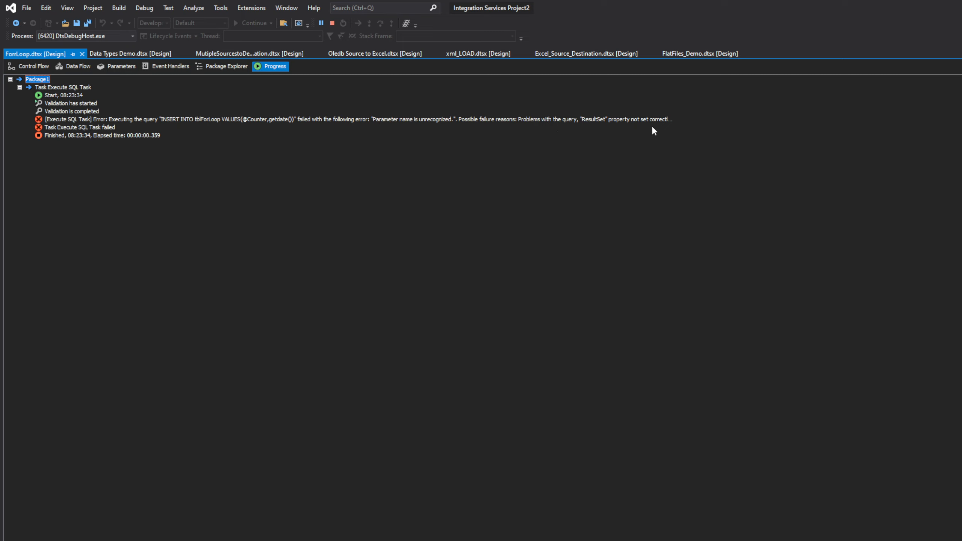
pyautogui.click(668, 120)
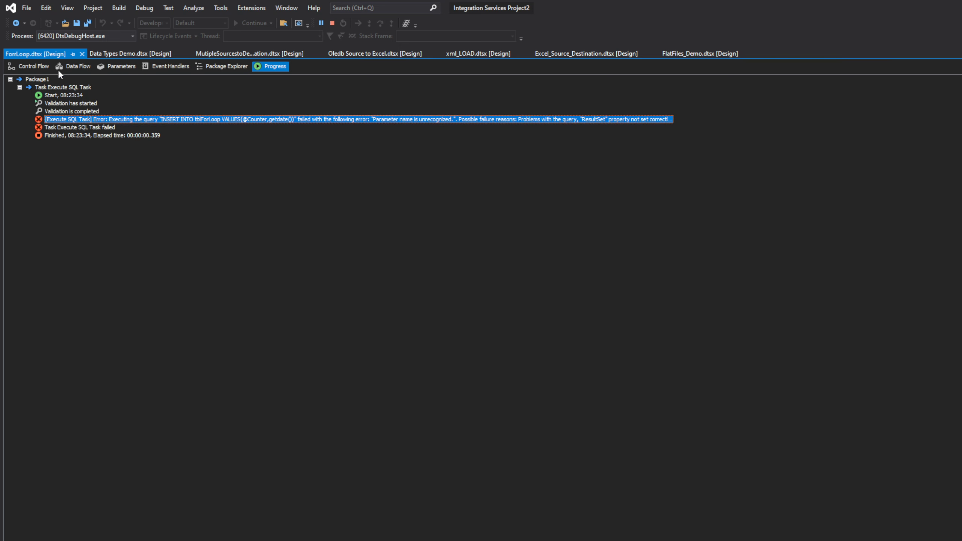
pyautogui.click(39, 66)
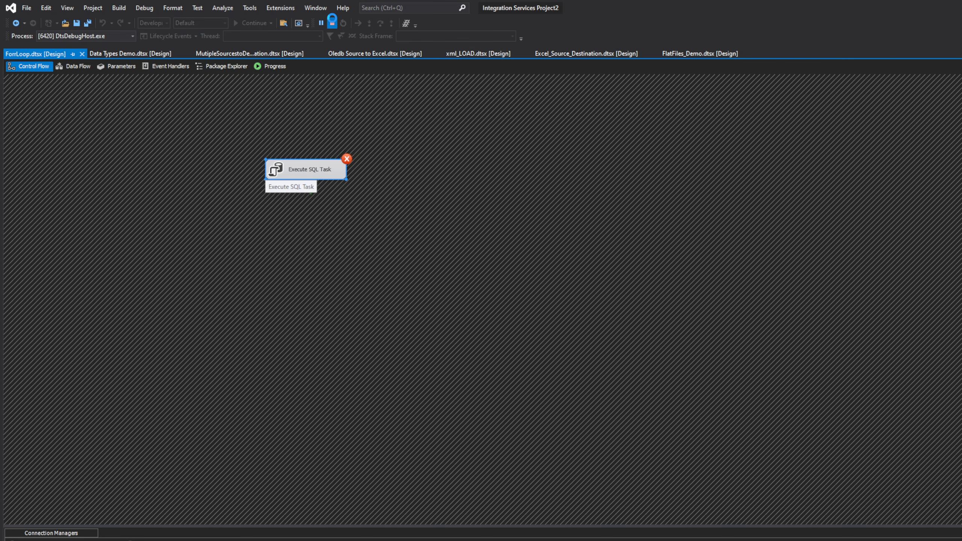
pyautogui.click(332, 23)
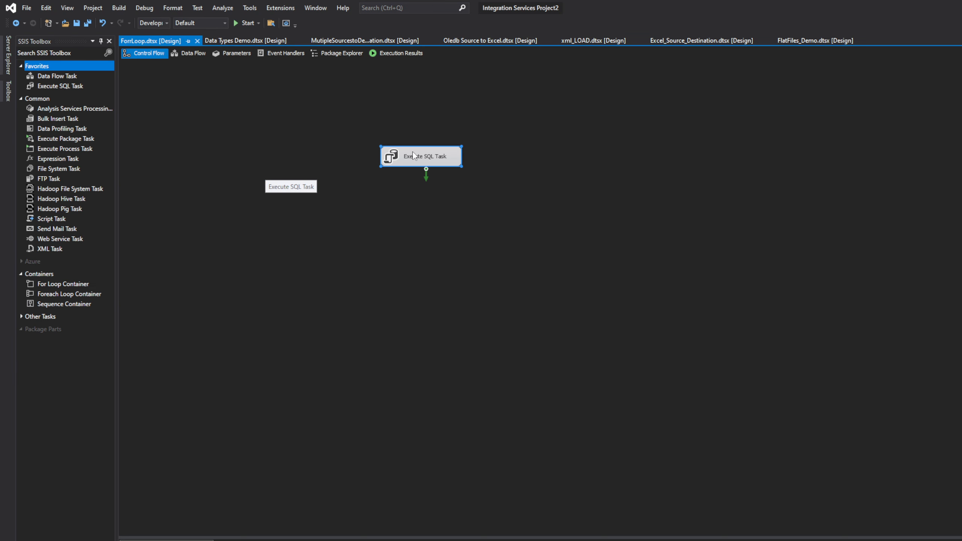
# Reopen the Execute SQL Task and review its SQL statement, parameter mapping, result set and expressions settings
pyautogui.doubleClick(413, 156)
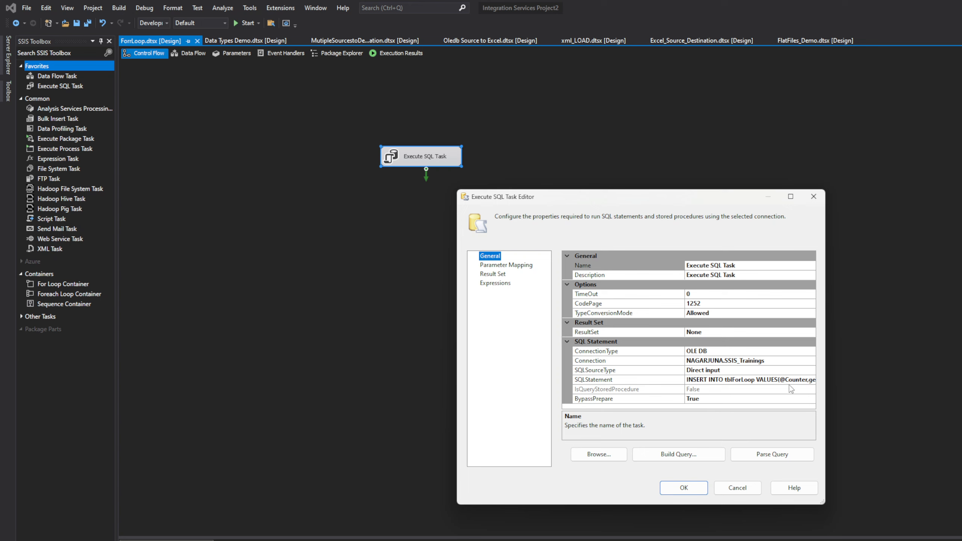
pyautogui.click(801, 383)
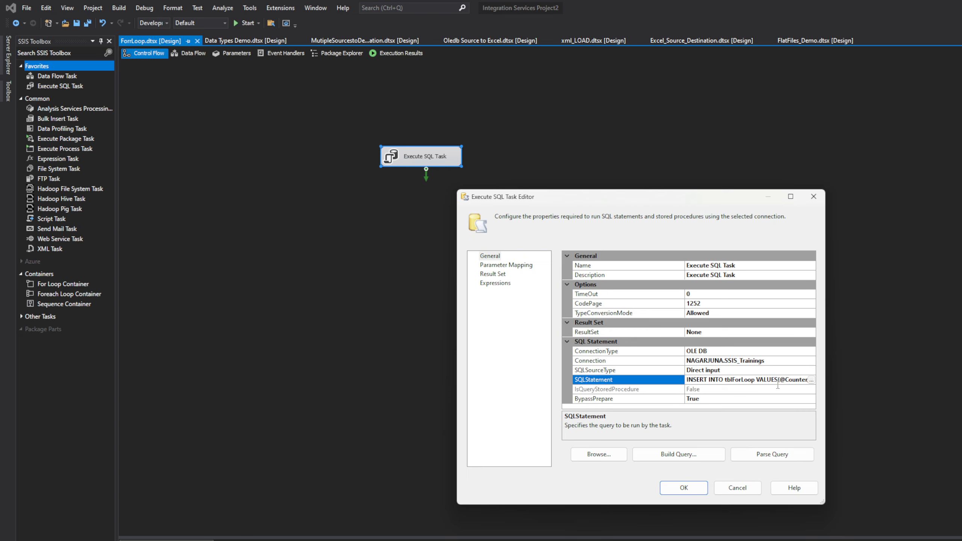
pyautogui.click(489, 267)
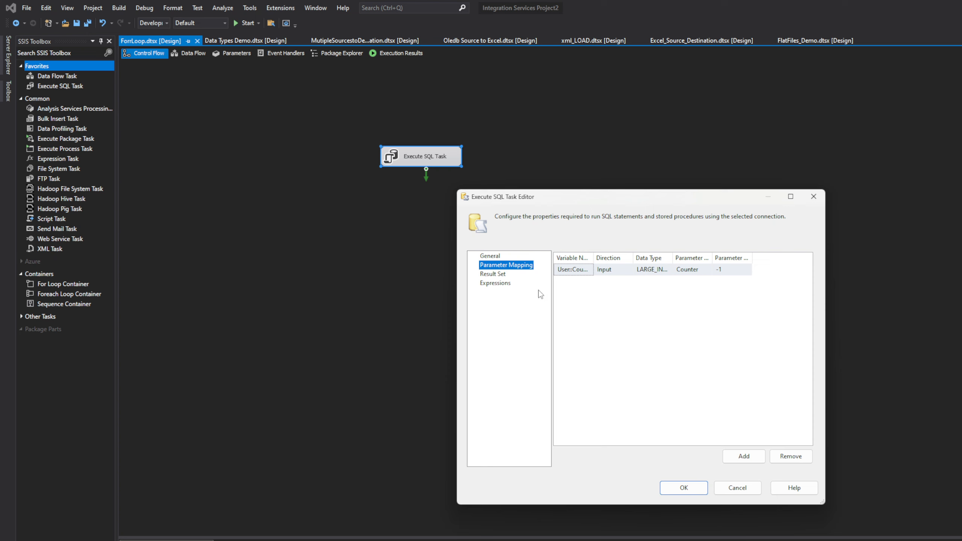
pyautogui.click(493, 274)
pyautogui.click(501, 284)
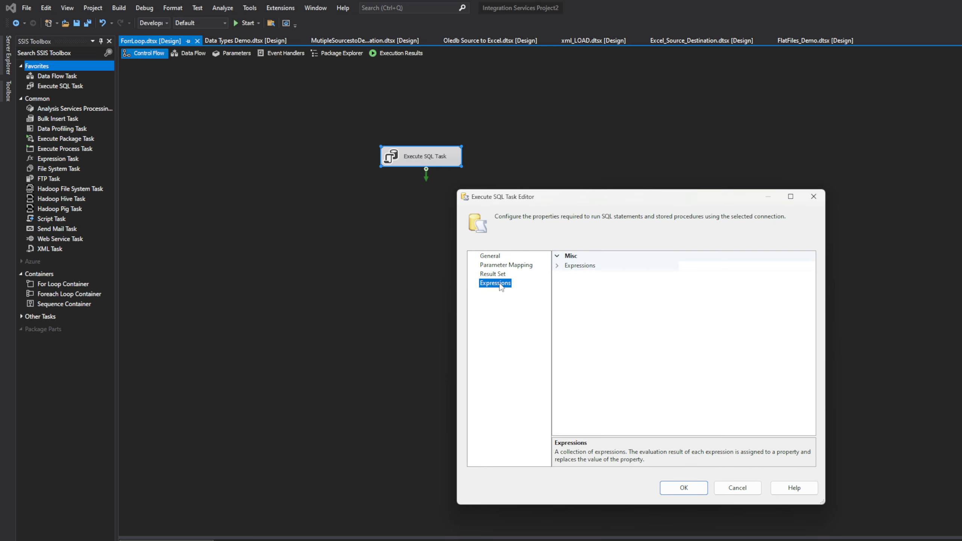
pyautogui.click(501, 258)
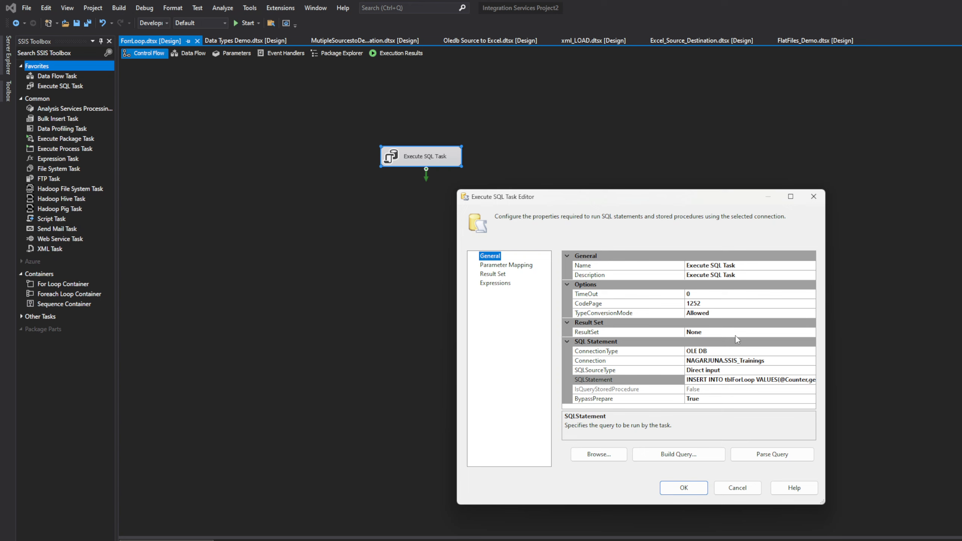
pyautogui.click(768, 362)
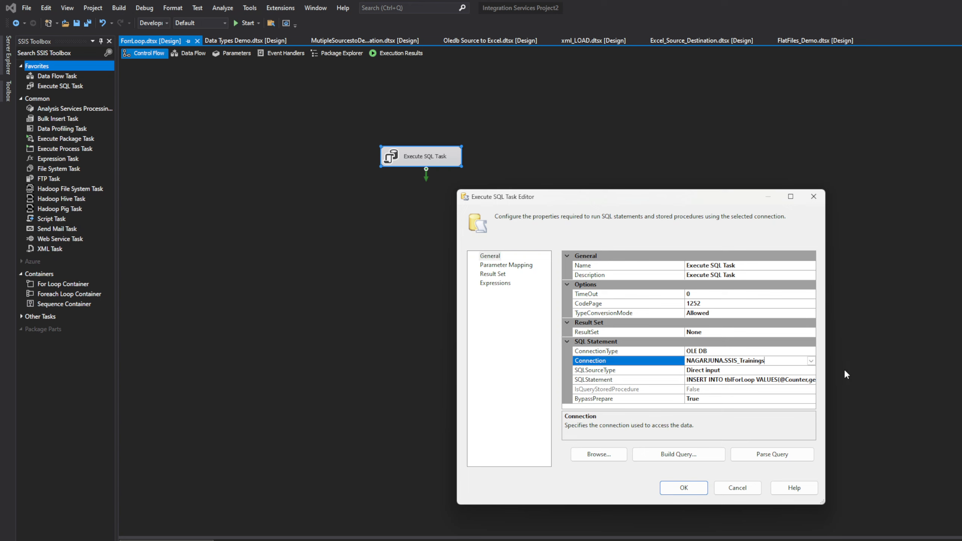
pyautogui.click(811, 361)
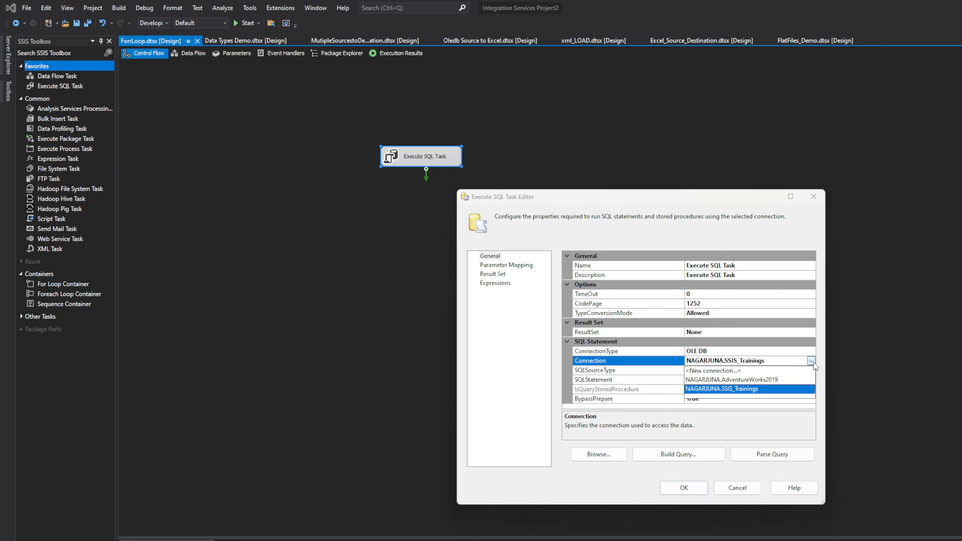
pyautogui.click(748, 371)
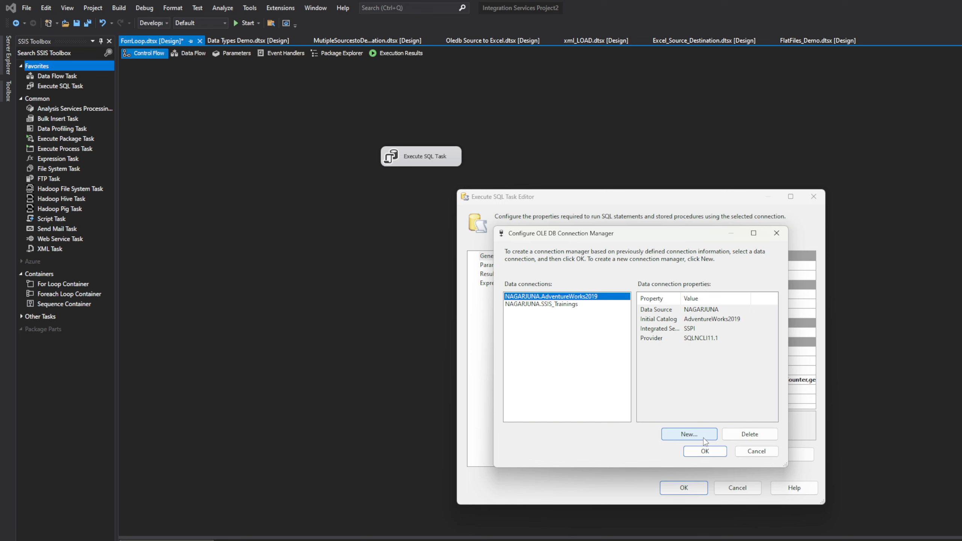
pyautogui.click(703, 438)
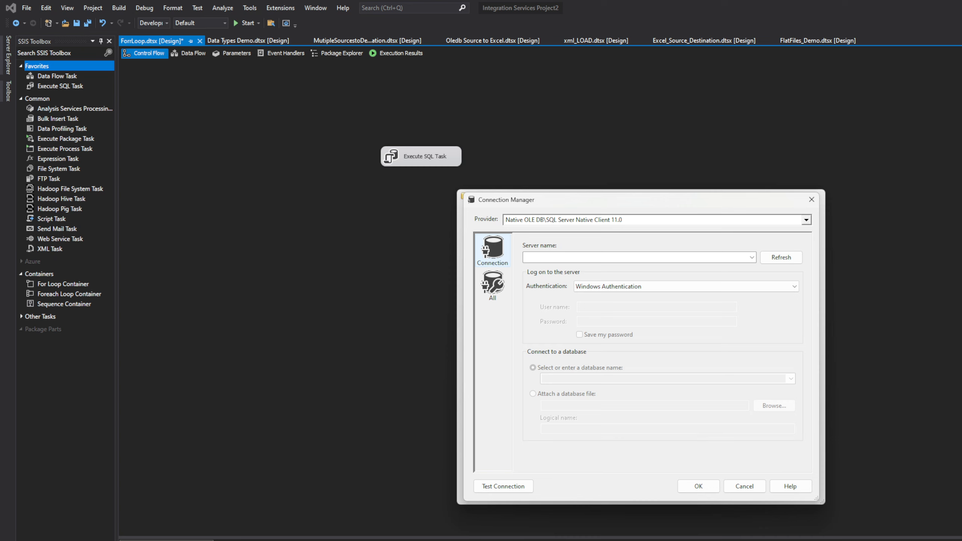
pyautogui.click(740, 489)
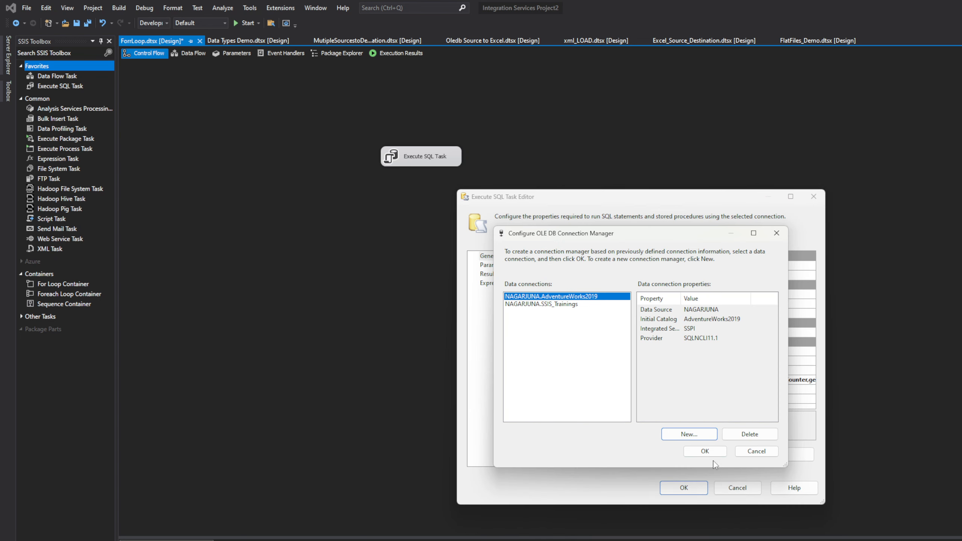
pyautogui.click(755, 452)
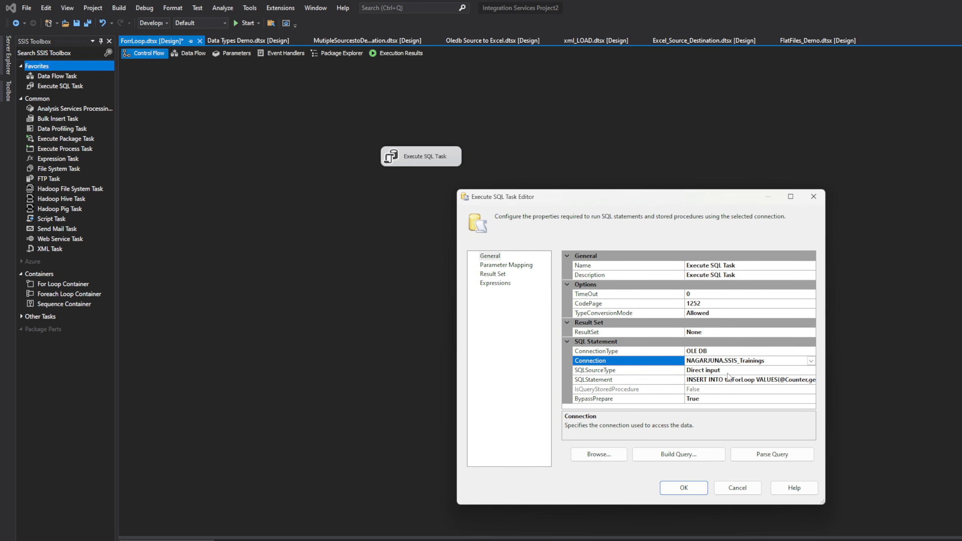
pyautogui.click(799, 380)
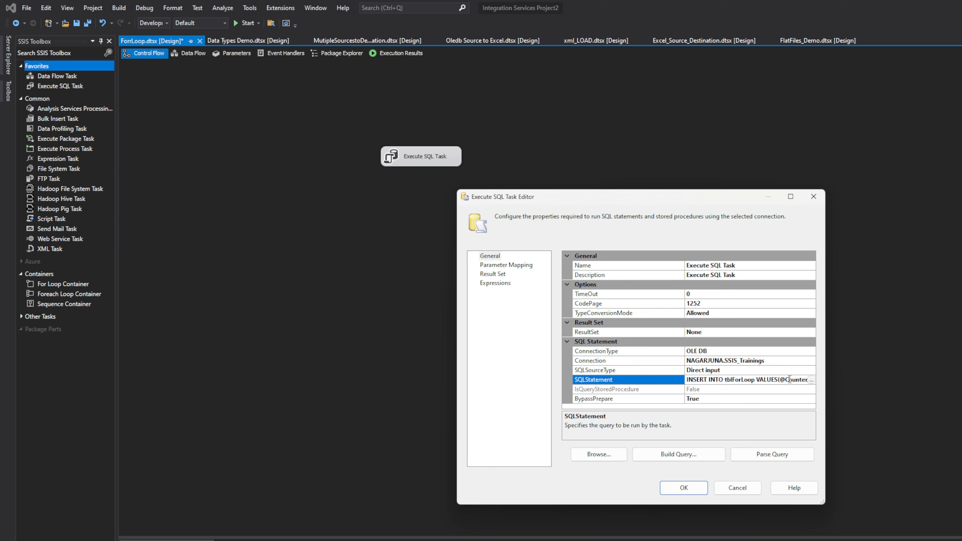
pyautogui.moveTo(790, 381); pyautogui.dragTo(811, 380)
pyautogui.write('nt')
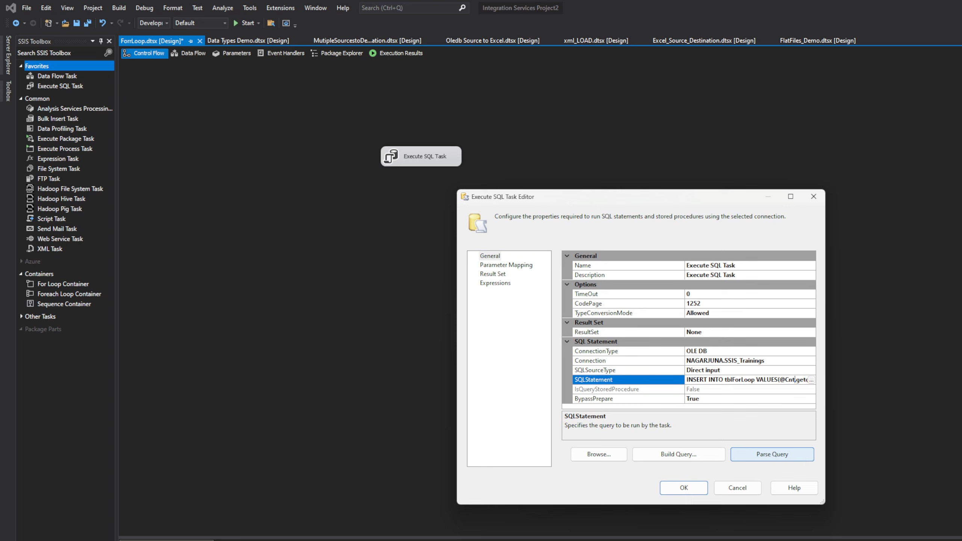
pyautogui.click(751, 391)
# Set the parameter name of the mapped User variable to Cnt and return to the task's general settings
pyautogui.click(507, 265)
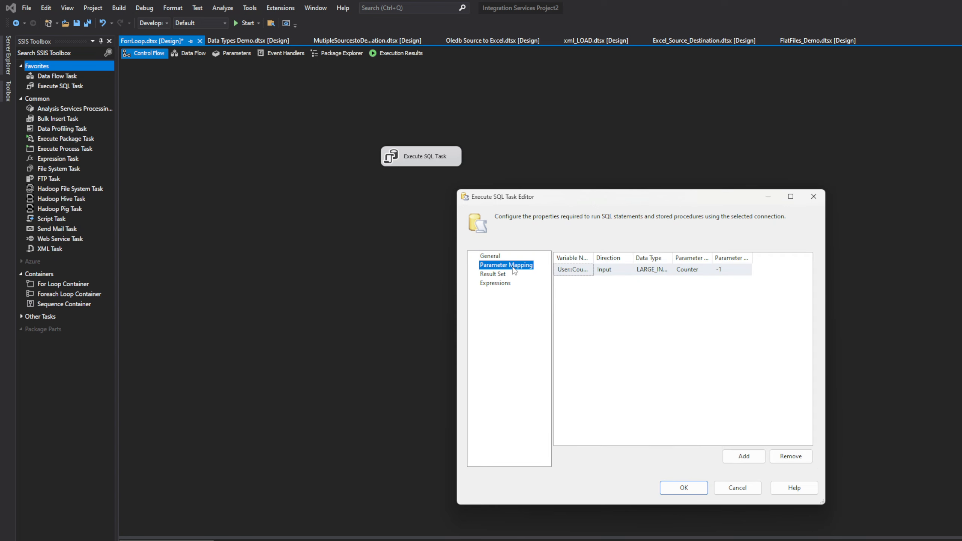
pyautogui.click(686, 269)
pyautogui.moveTo(707, 270); pyautogui.dragTo(668, 271)
pyautogui.write('C')
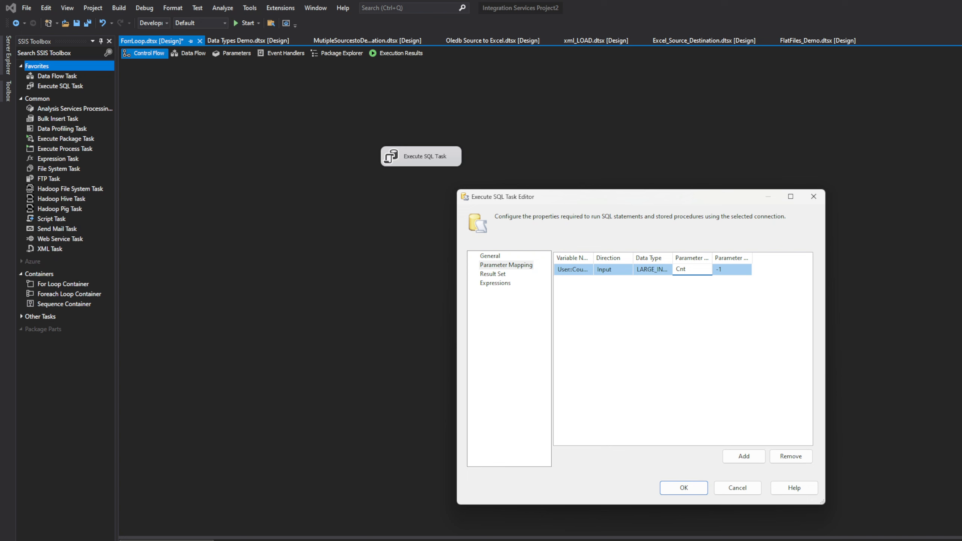
pyautogui.write('nt')
pyautogui.click(490, 257)
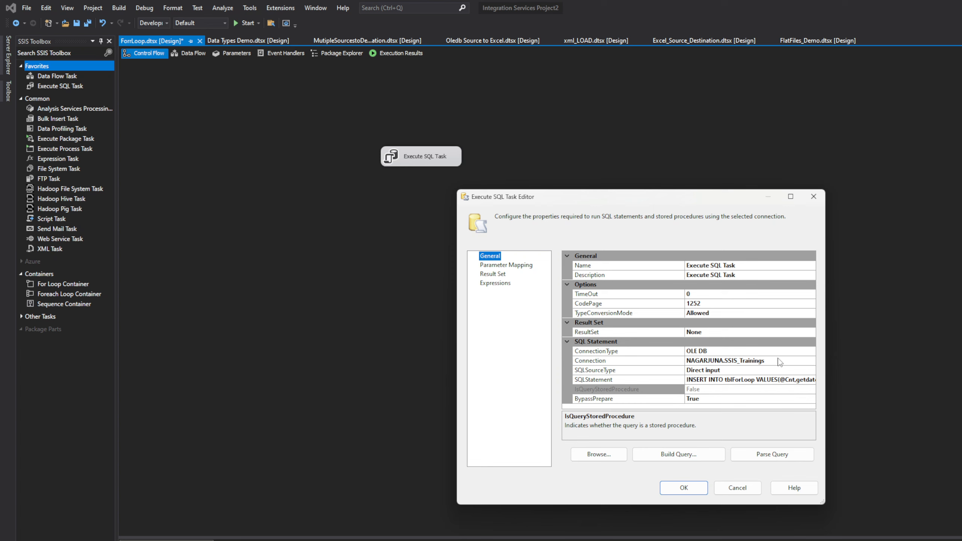
# Try to create a new OLE DB connection manager for the Execute SQL Task
pyautogui.click(789, 361)
pyautogui.click(811, 362)
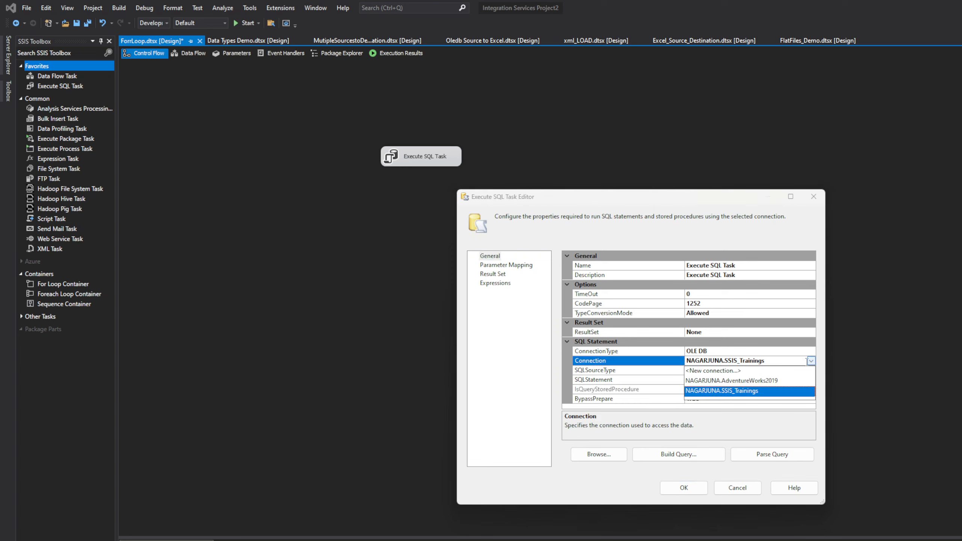
pyautogui.click(731, 370)
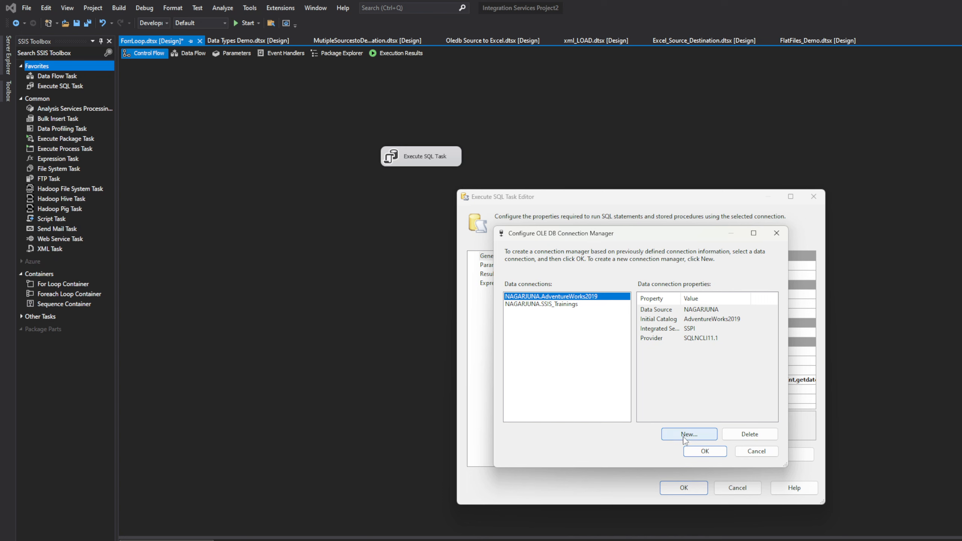
pyautogui.click(702, 435)
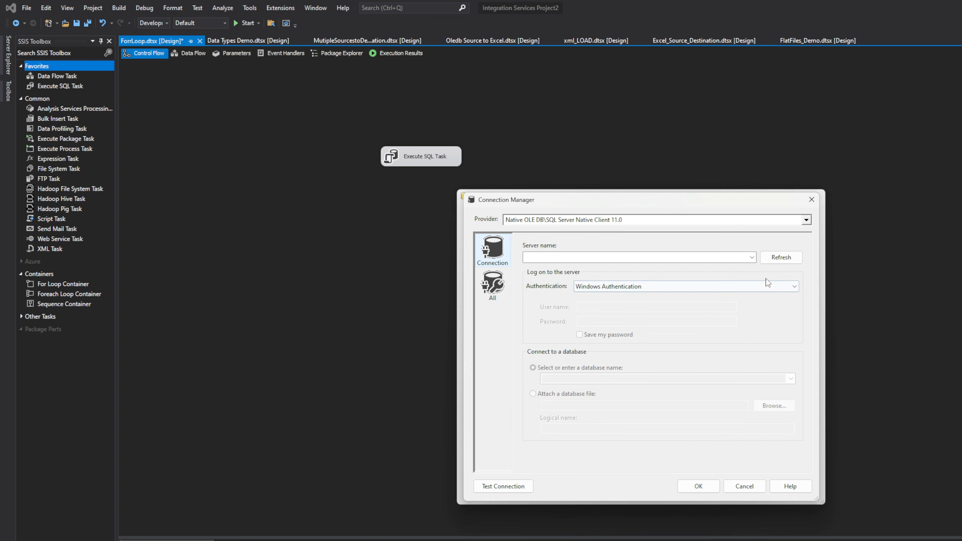
pyautogui.click(753, 259)
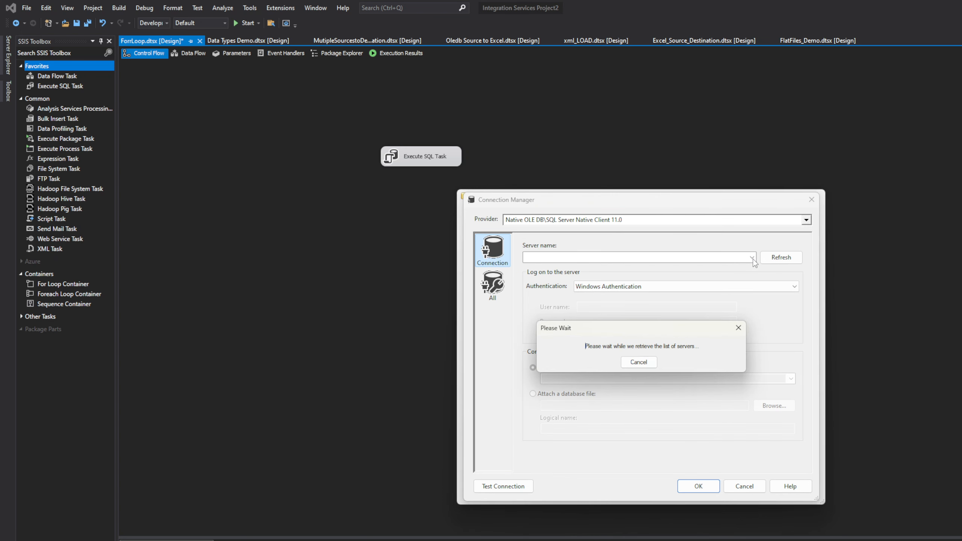
pyautogui.click(738, 328)
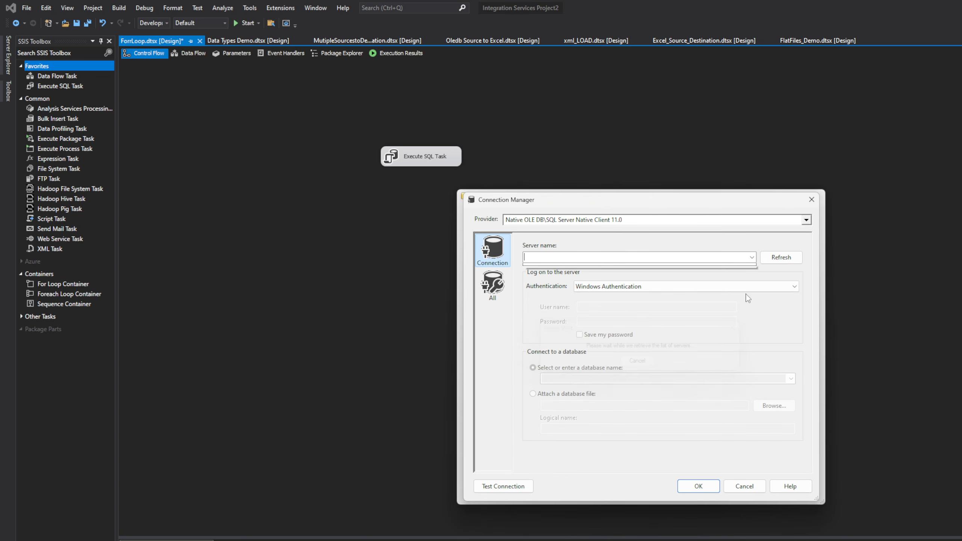
# Examine the native OLE DB providers available for the new connection
pyautogui.click(808, 224)
pyautogui.click(808, 223)
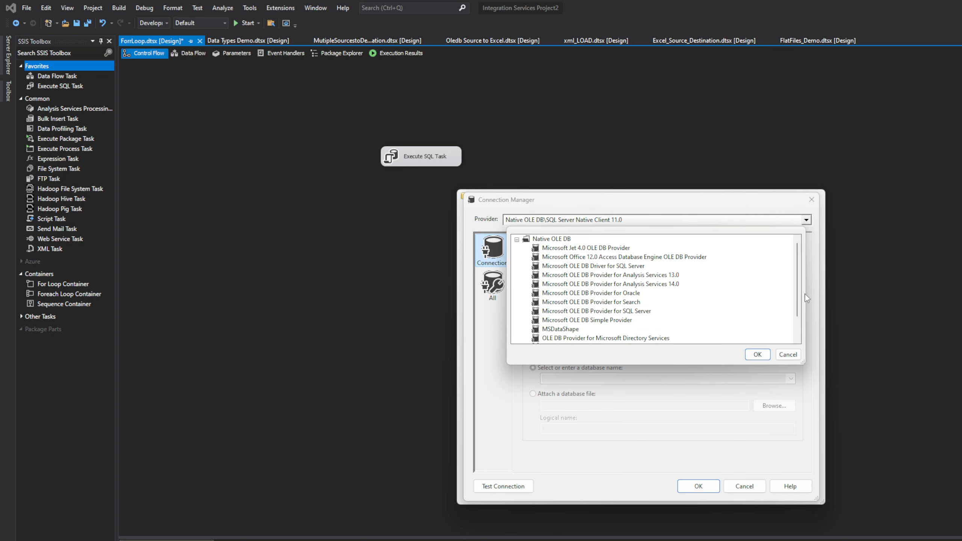
pyautogui.scroll(-1, 798, 292)
pyautogui.scroll(1, 804, 273)
pyautogui.click(517, 239)
pyautogui.click(516, 240)
pyautogui.scroll(-1, 751, 325)
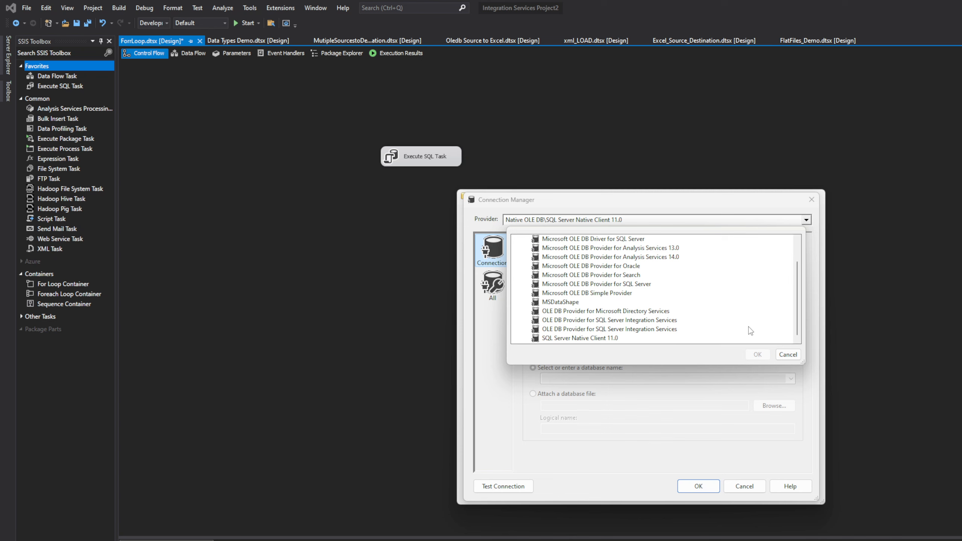
pyautogui.scroll(1, 751, 330)
pyautogui.scroll(-1, 750, 331)
pyautogui.scroll(1, 750, 331)
pyautogui.scroll(-1, 750, 331)
pyautogui.scroll(1, 751, 331)
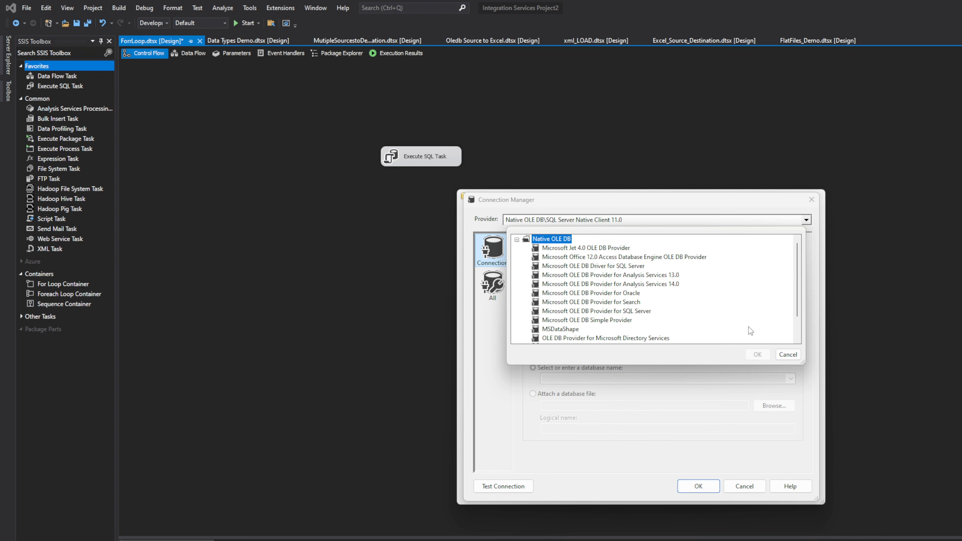
pyautogui.scroll(-1, 798, 340)
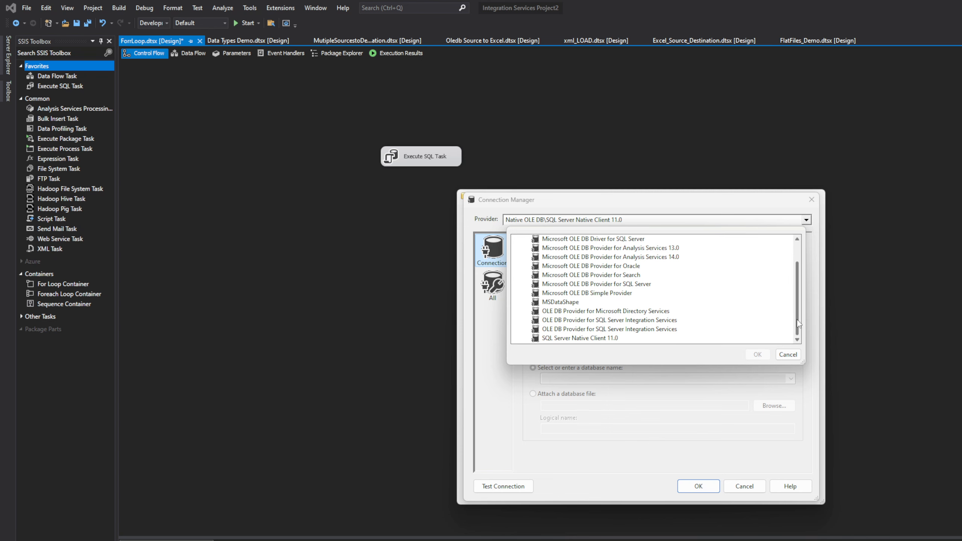
pyautogui.scroll(1, 801, 329)
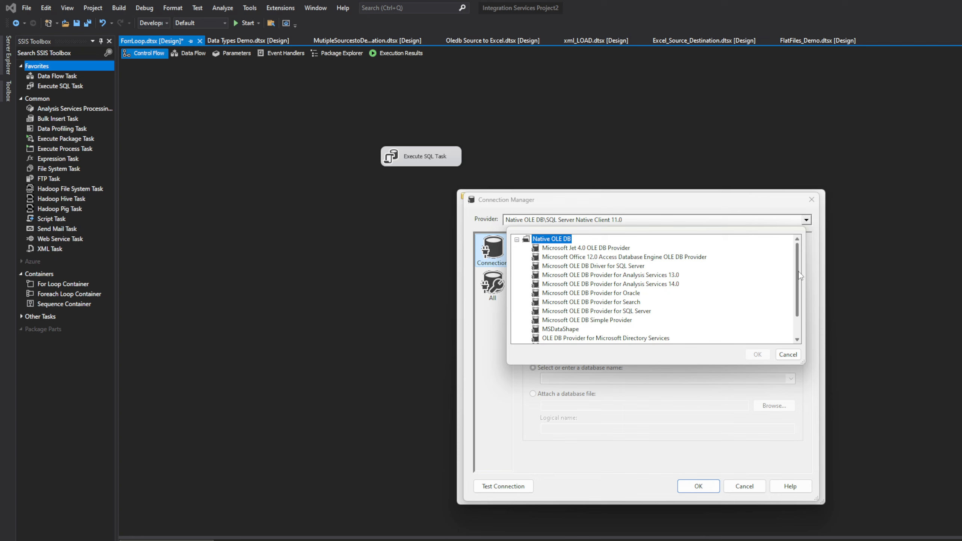
pyautogui.click(787, 356)
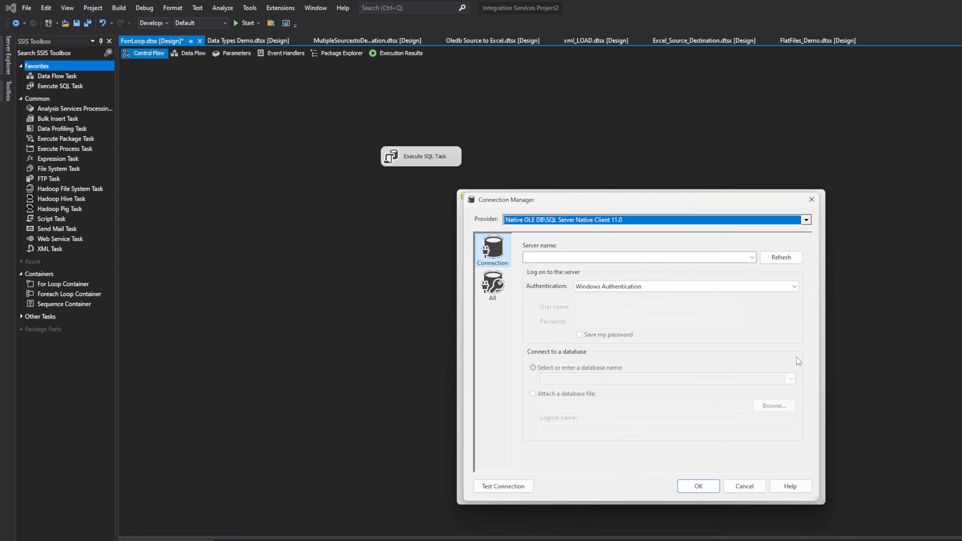
# Enter the server name for the new OLE DB connection and keep Windows Authentication
pyautogui.click(752, 257)
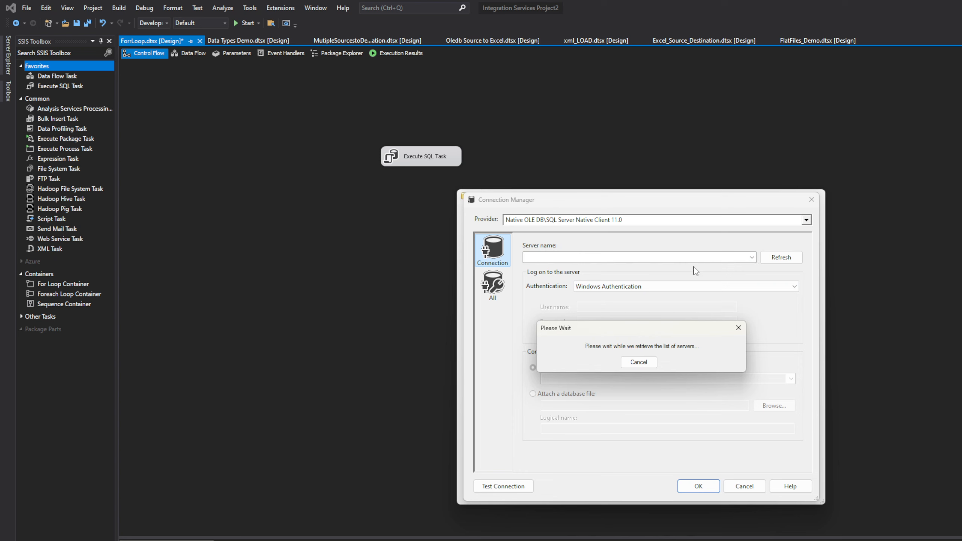
pyautogui.click(740, 328)
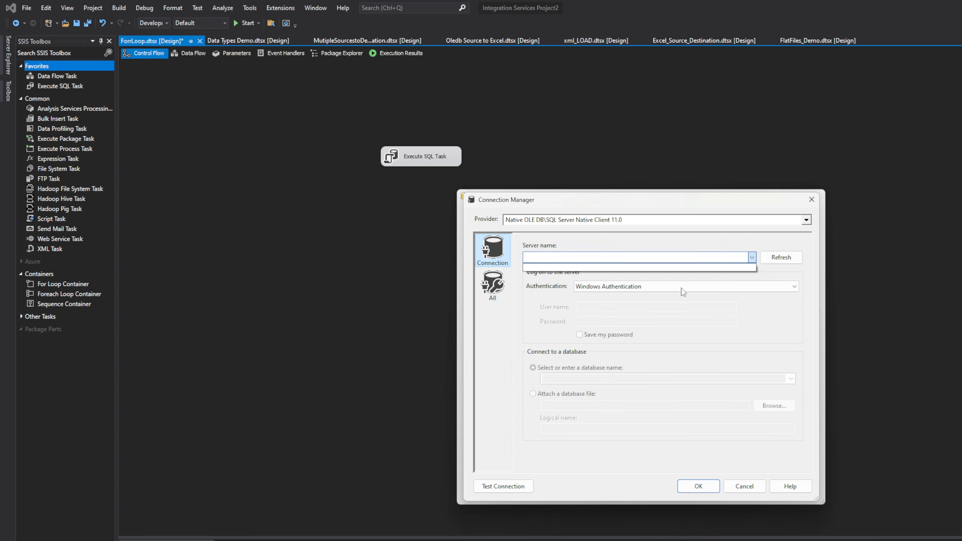
pyautogui.click(585, 258)
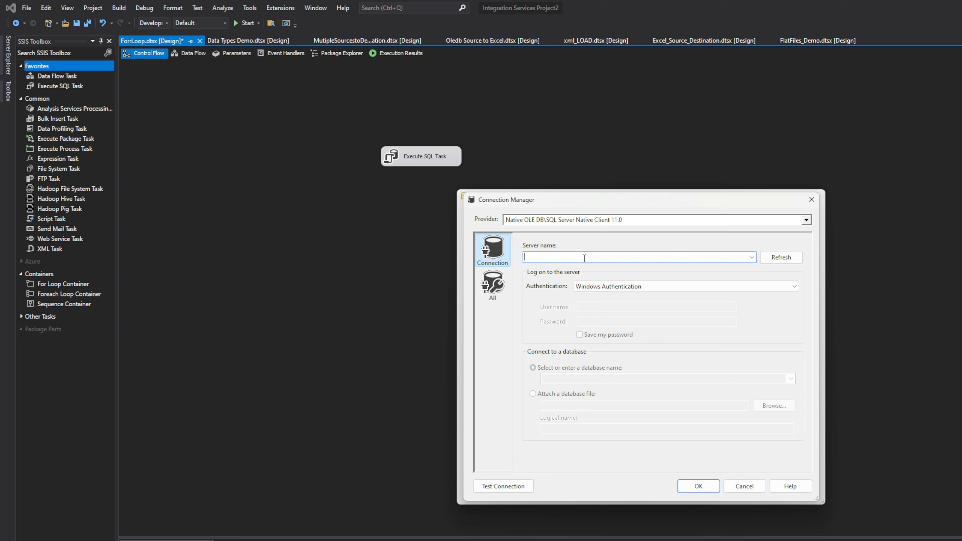
pyautogui.write('nag')
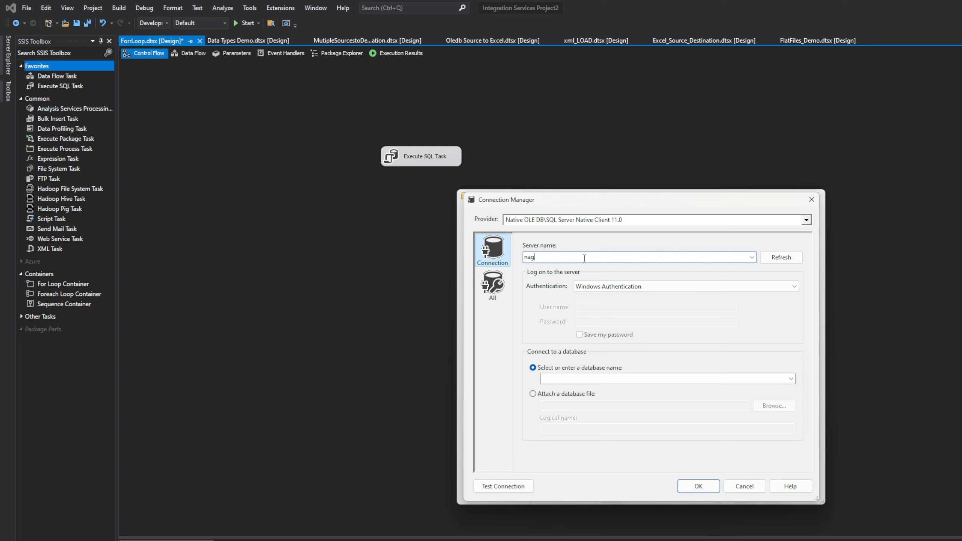
pyautogui.write('arjuna')
pyautogui.click(779, 287)
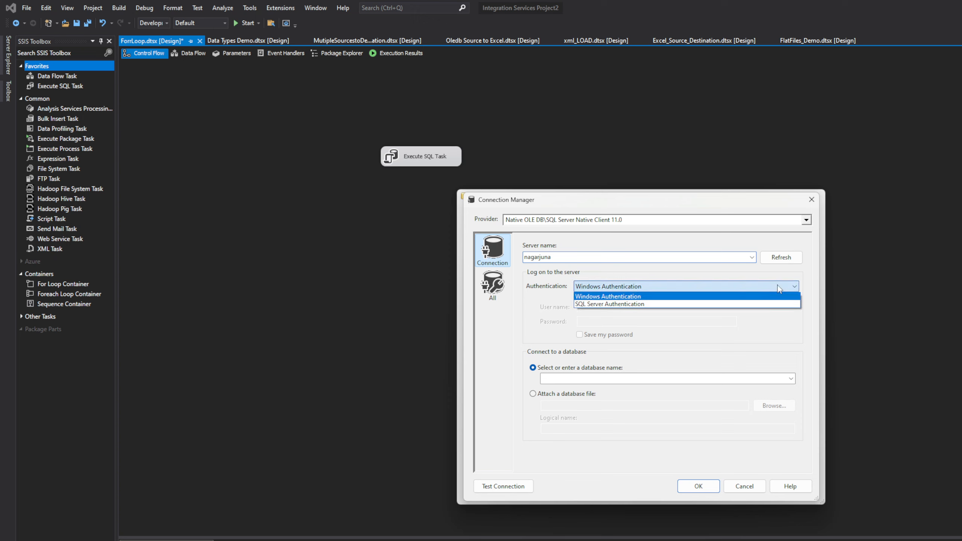
pyautogui.click(778, 287)
pyautogui.click(752, 257)
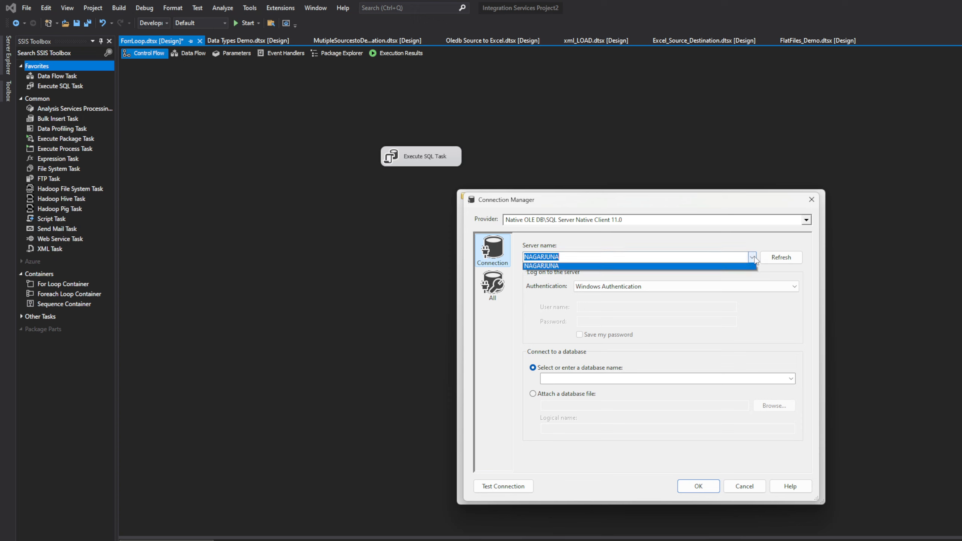
pyautogui.click(753, 258)
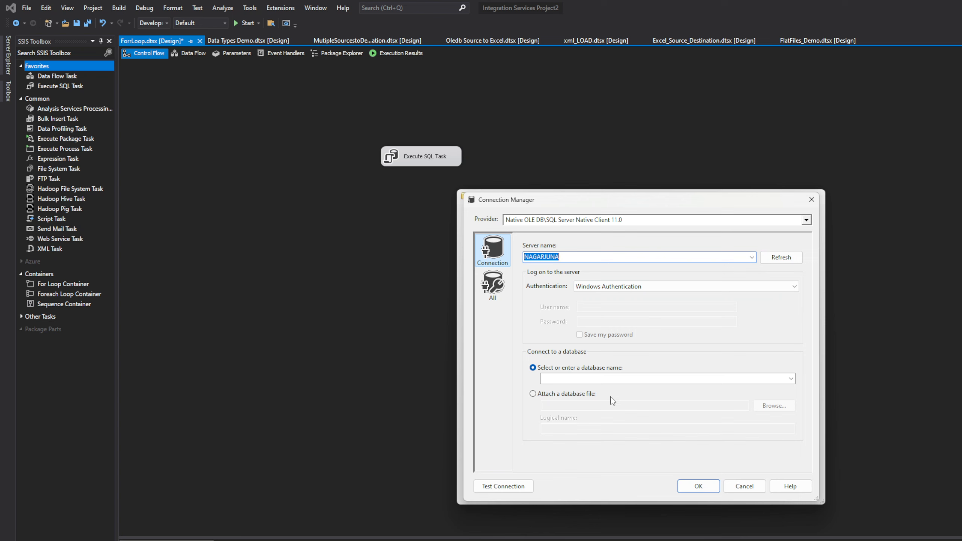
# Examine the OLE DB connection's full property list and discard both the new connection and the Execute SQL Task changes
pyautogui.click(500, 287)
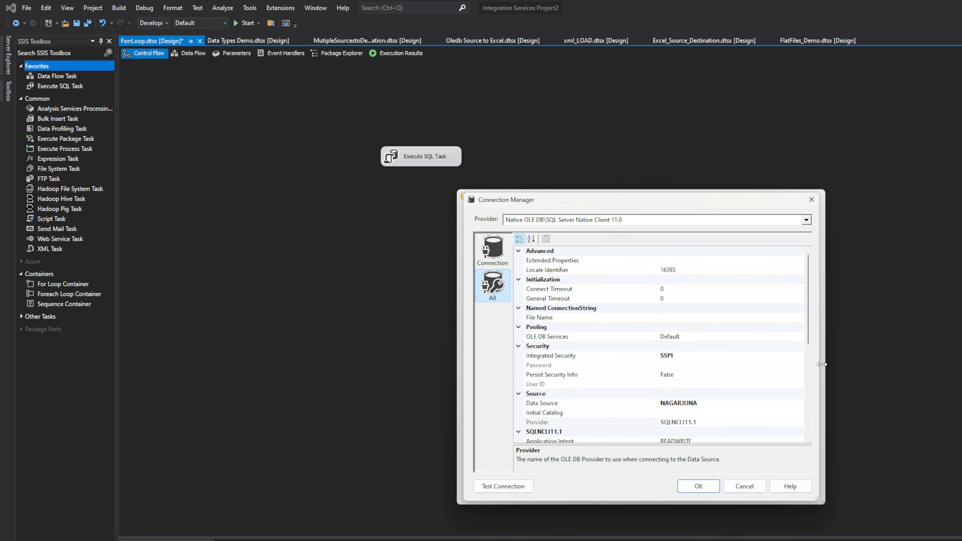
pyautogui.moveTo(811, 333); pyautogui.dragTo(808, 209)
pyautogui.click(812, 200)
pyautogui.click(812, 202)
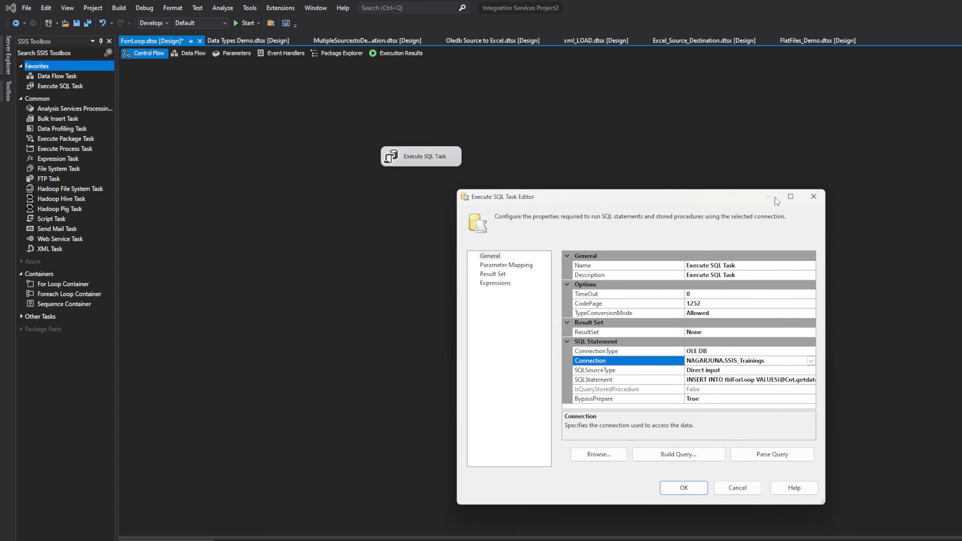
pyautogui.click(814, 196)
# Start a new ADO.NET connection manager using the SqlClient Data Provider and enter its server name
pyautogui.rightClick(768, 396)
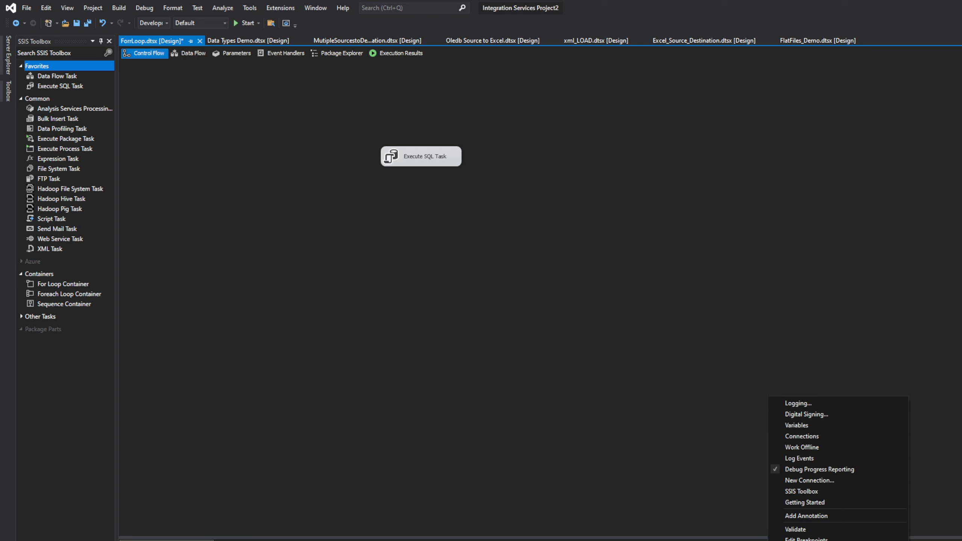
pyautogui.press('Escape')
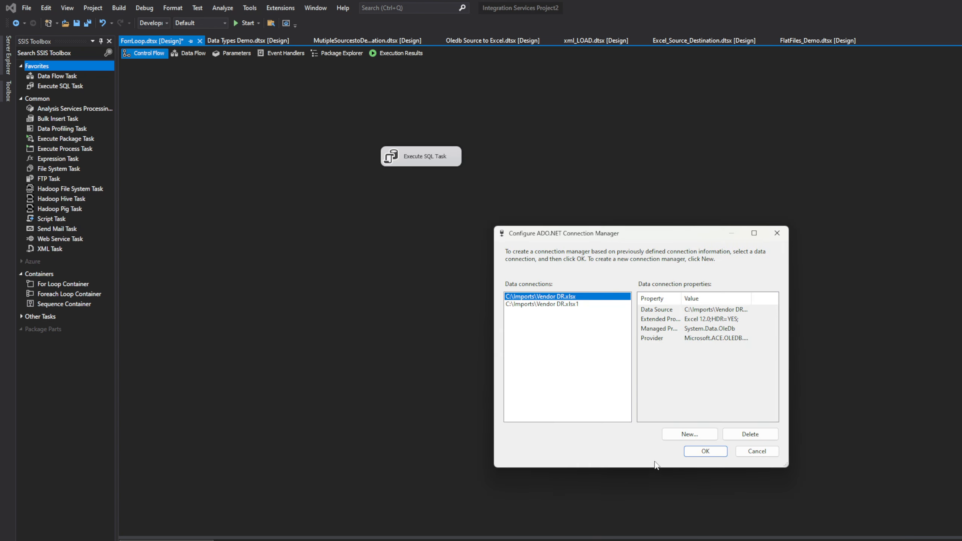
pyautogui.click(695, 436)
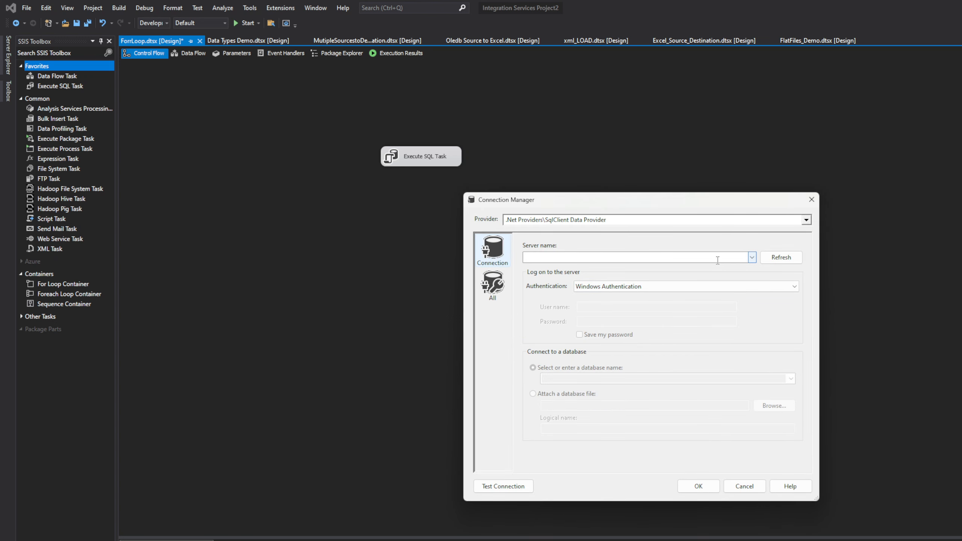
pyautogui.click(752, 259)
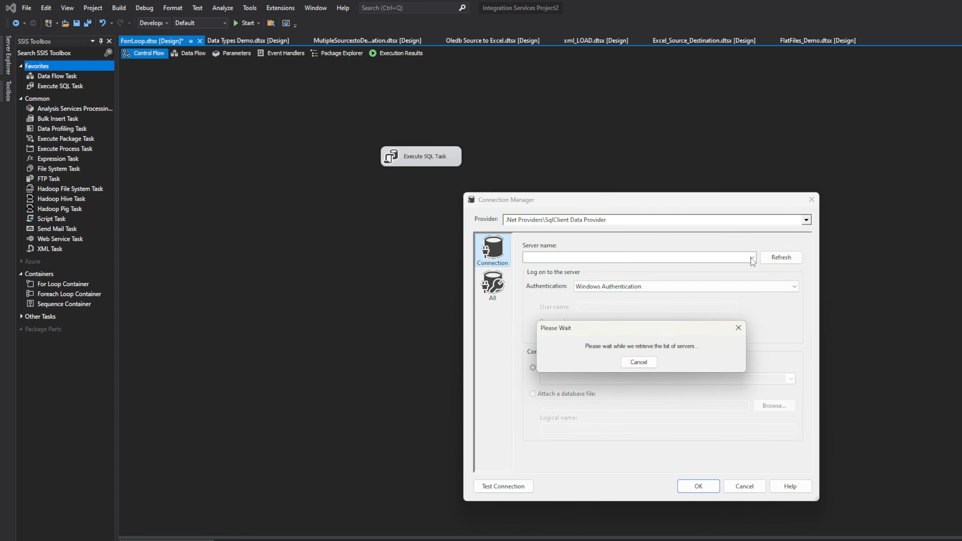
pyautogui.click(738, 328)
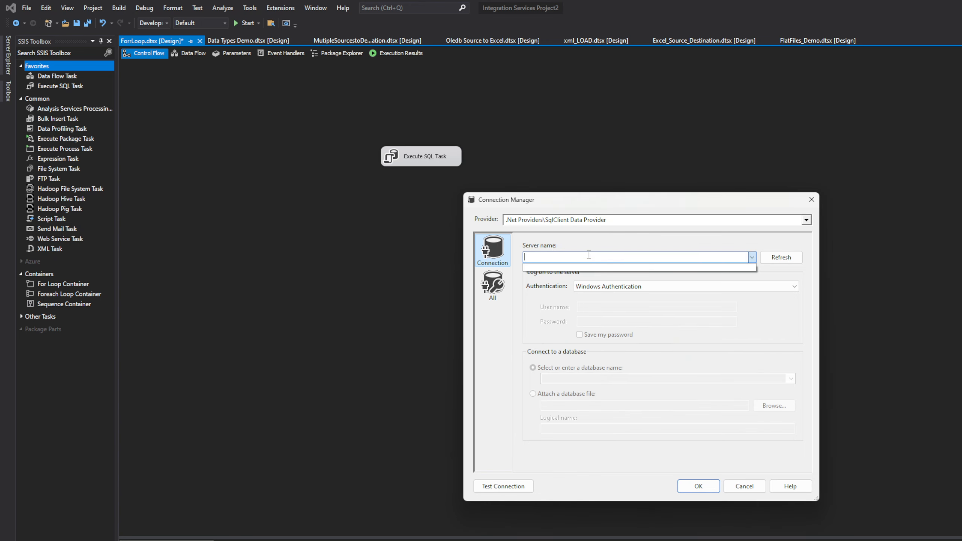
pyautogui.press('capslock')
pyautogui.write('NAGARJUNA')
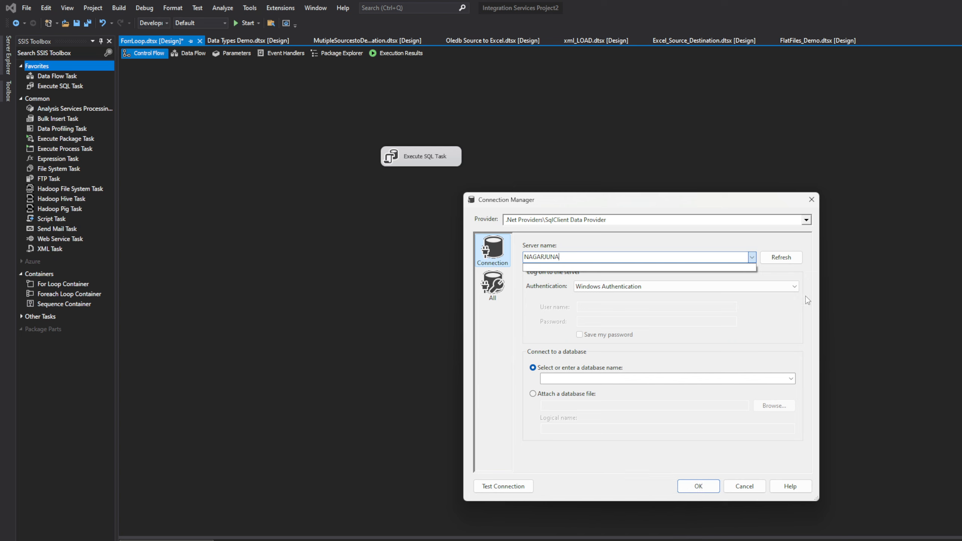
pyautogui.click(770, 258)
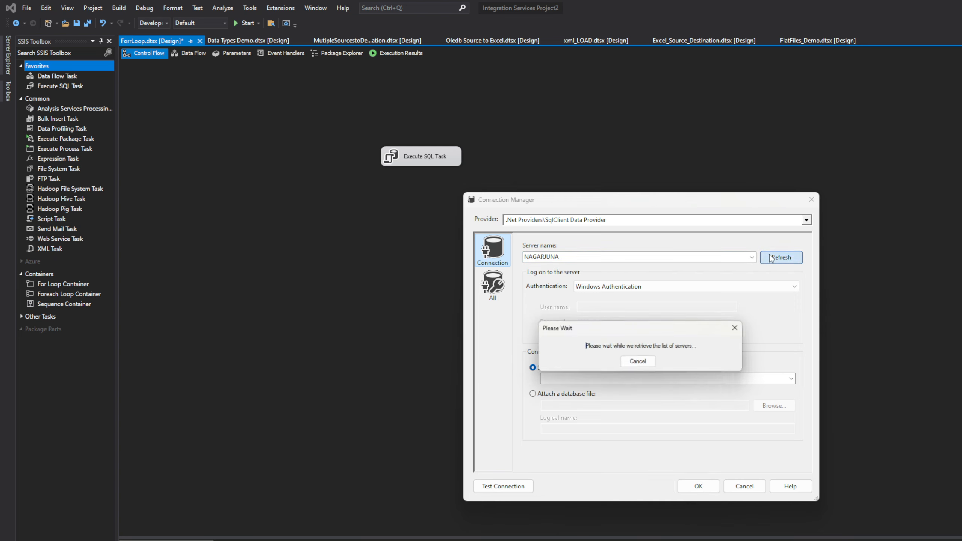
pyautogui.click(643, 364)
# Choose SSIS_Trainings as the ADO.NET connection's database and test the connection
pyautogui.click(791, 378)
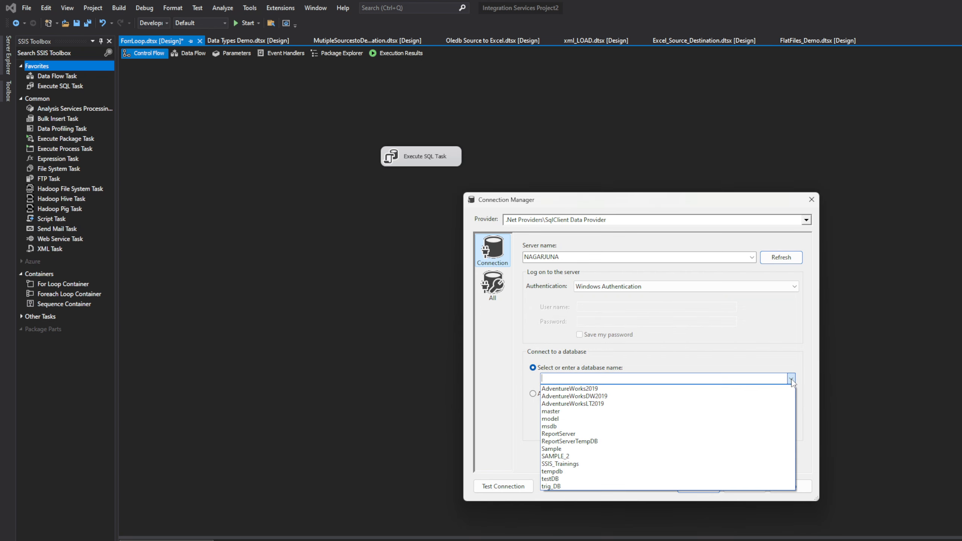
pyautogui.click(684, 464)
pyautogui.click(500, 488)
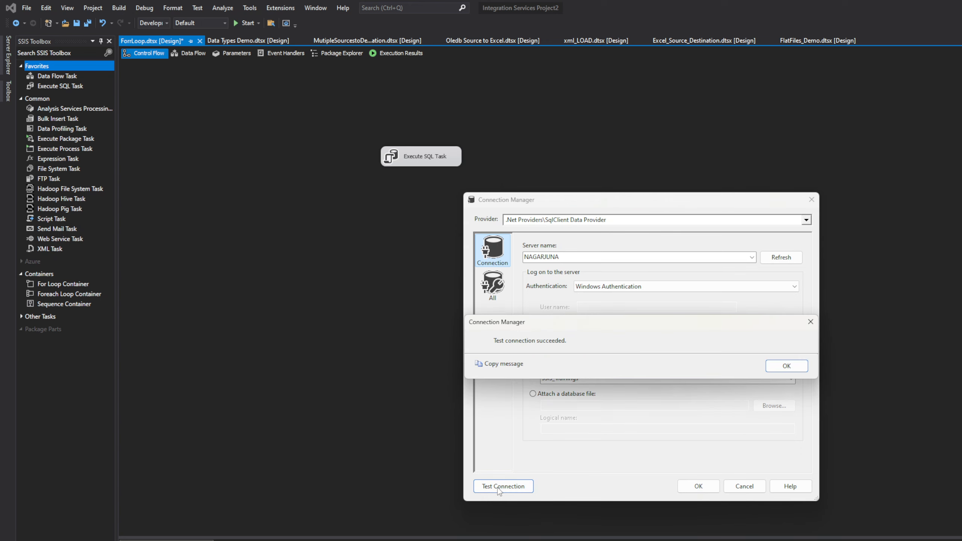
pyautogui.click(786, 366)
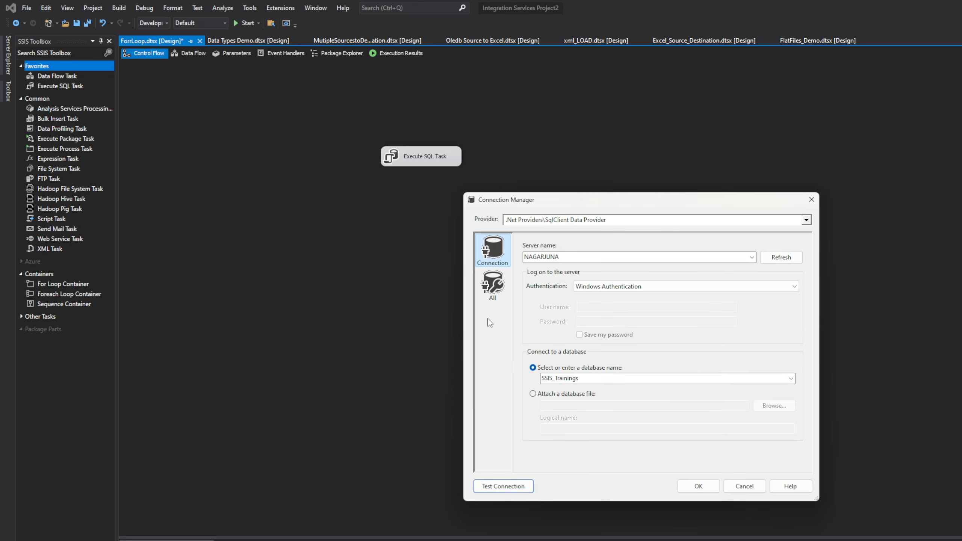
# Check the ADO.NET connection's full property list and add the SSIS_Trainings connection manager to the package
pyautogui.click(503, 290)
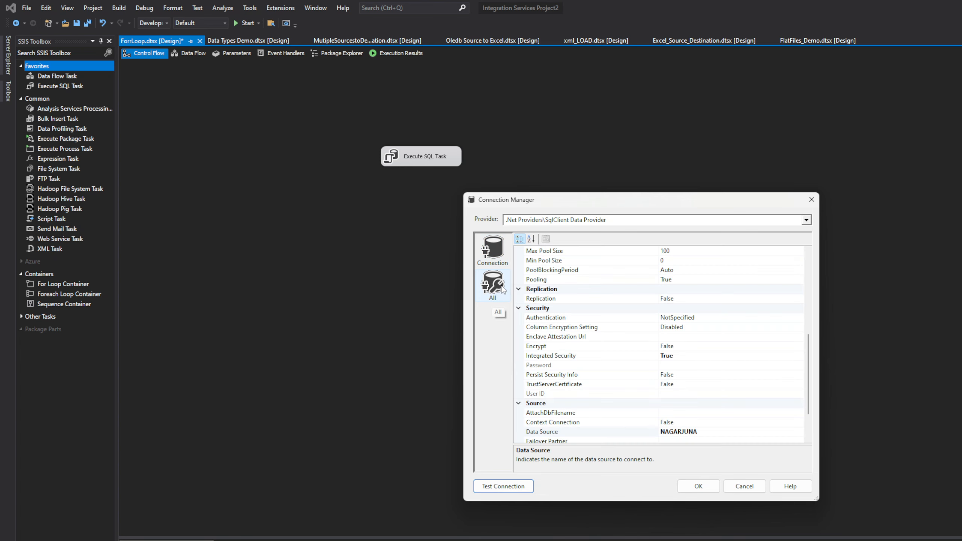
pyautogui.click(492, 250)
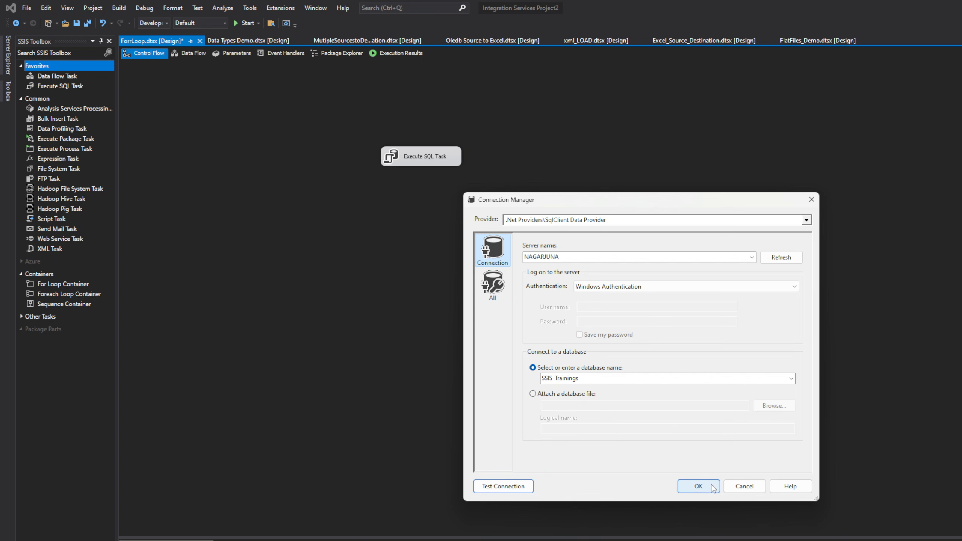
pyautogui.click(699, 487)
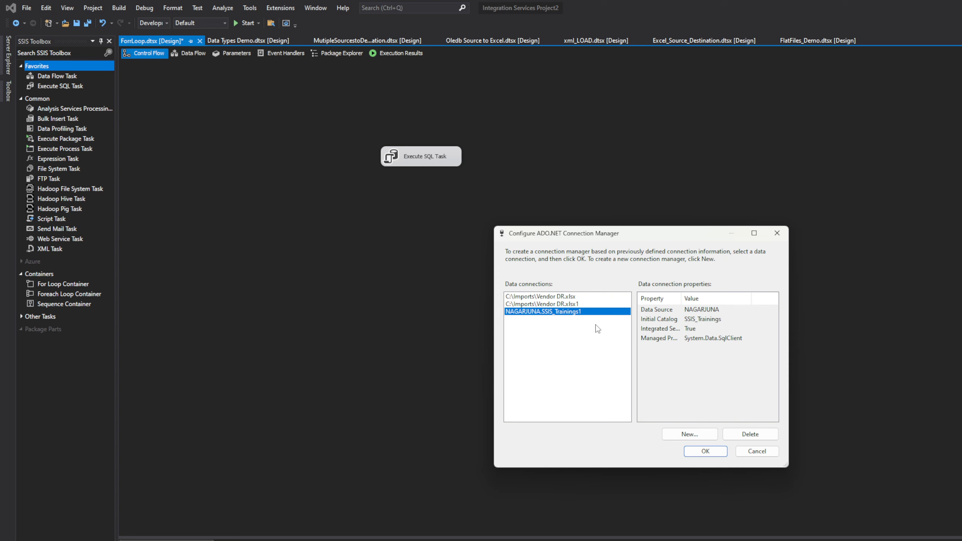
pyautogui.click(701, 449)
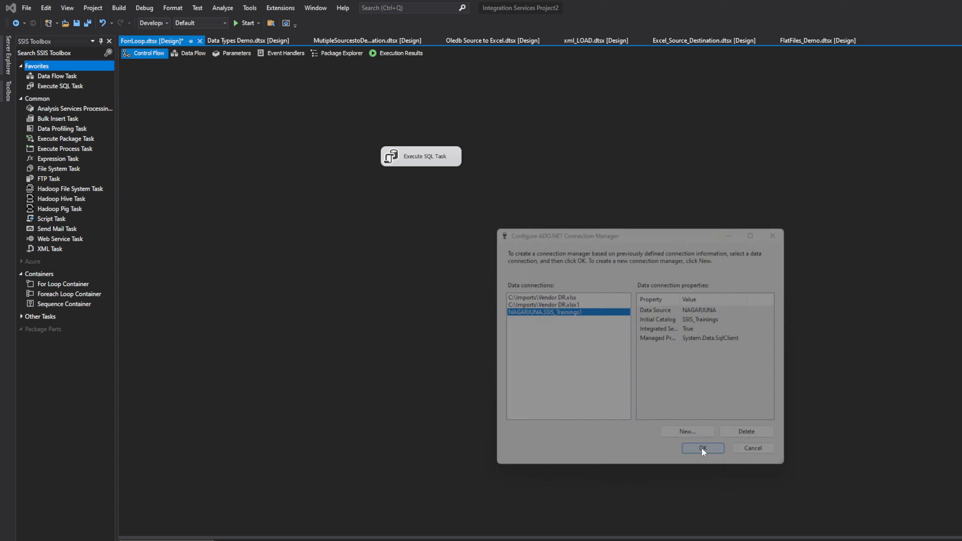
# Set the Execute SQL Task's connection type to ADO.NET and its connection to the new SSIS_Trainings1 connection manager
pyautogui.doubleClick(431, 157)
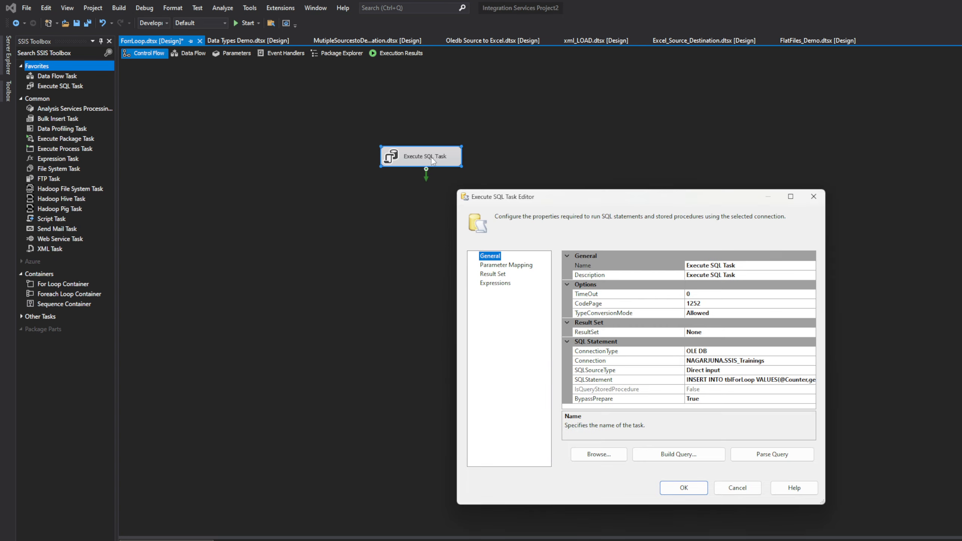
pyautogui.click(788, 360)
pyautogui.click(784, 351)
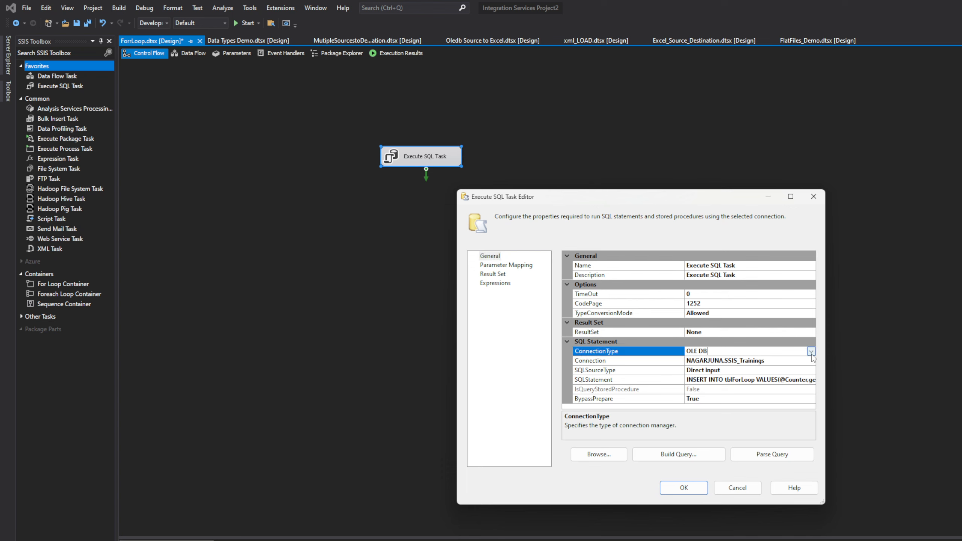
pyautogui.click(811, 351)
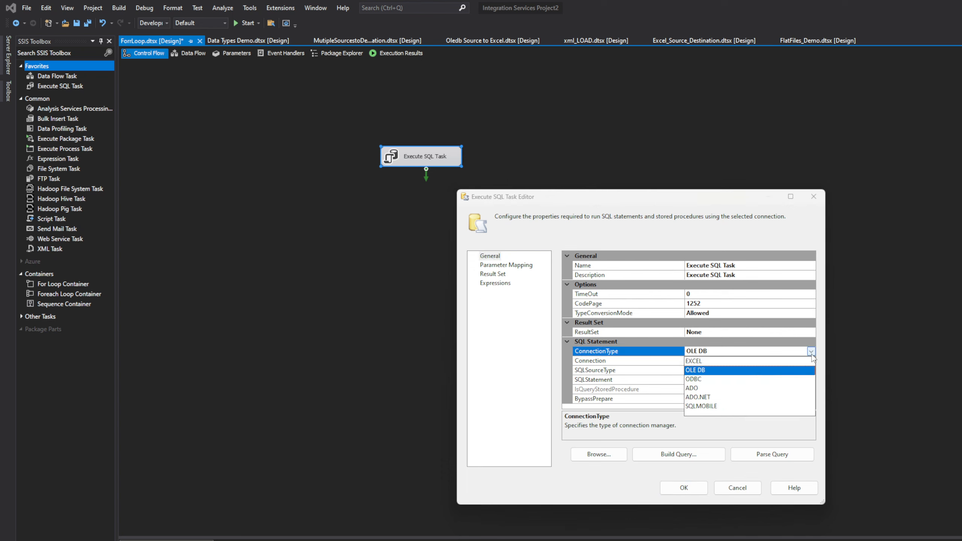
pyautogui.click(707, 397)
pyautogui.click(790, 362)
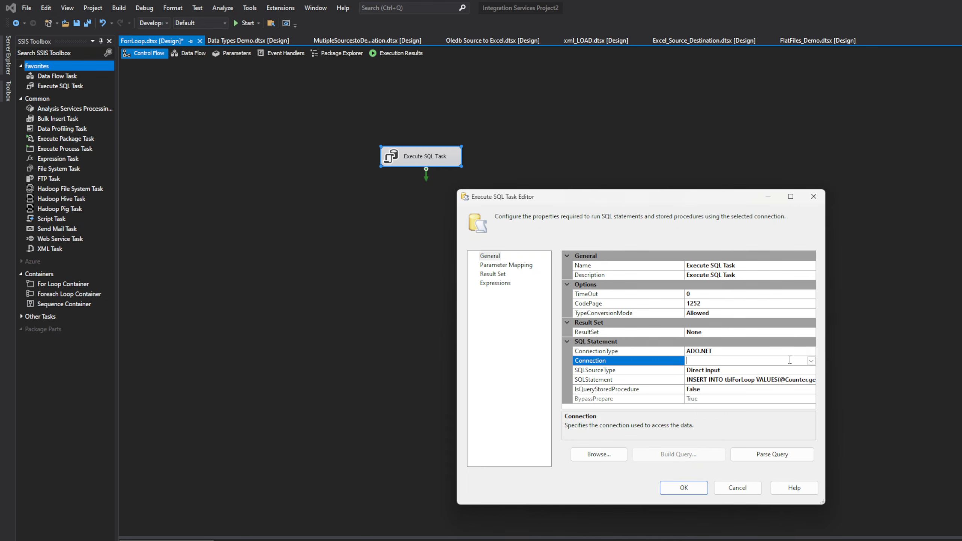
pyautogui.click(811, 361)
pyautogui.click(760, 380)
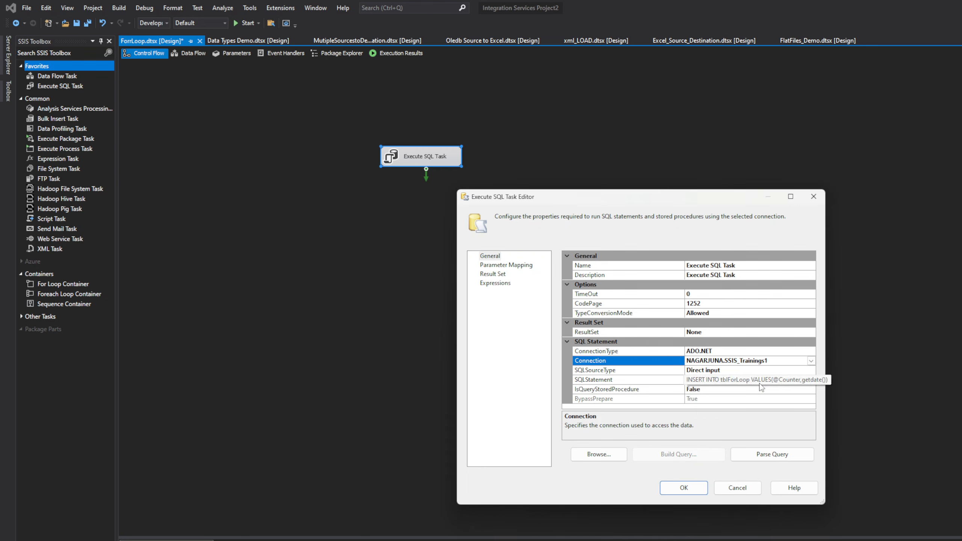
# Set the Counter parameter mapping's data type to Int32, review the task's other settings, and save the Execute SQL Task changes
pyautogui.click(516, 266)
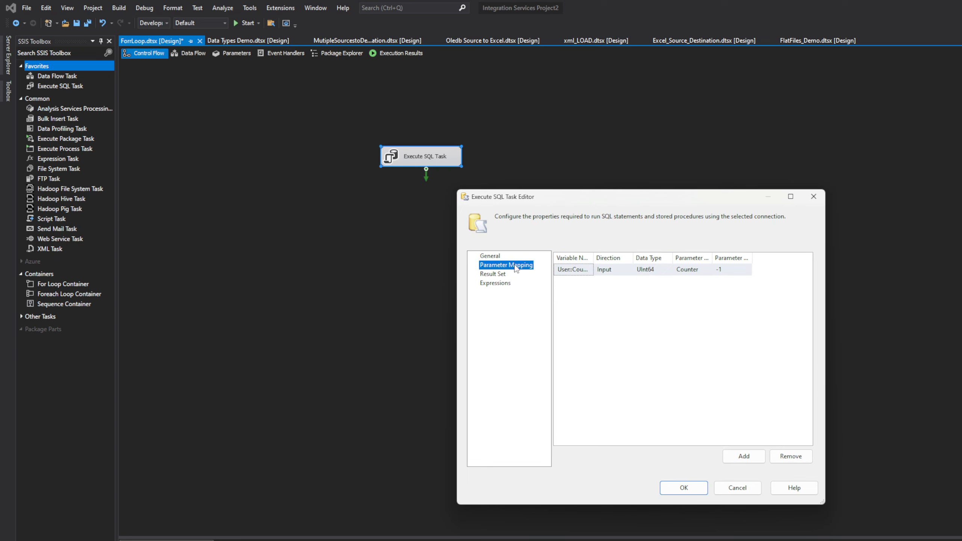
pyautogui.click(659, 270)
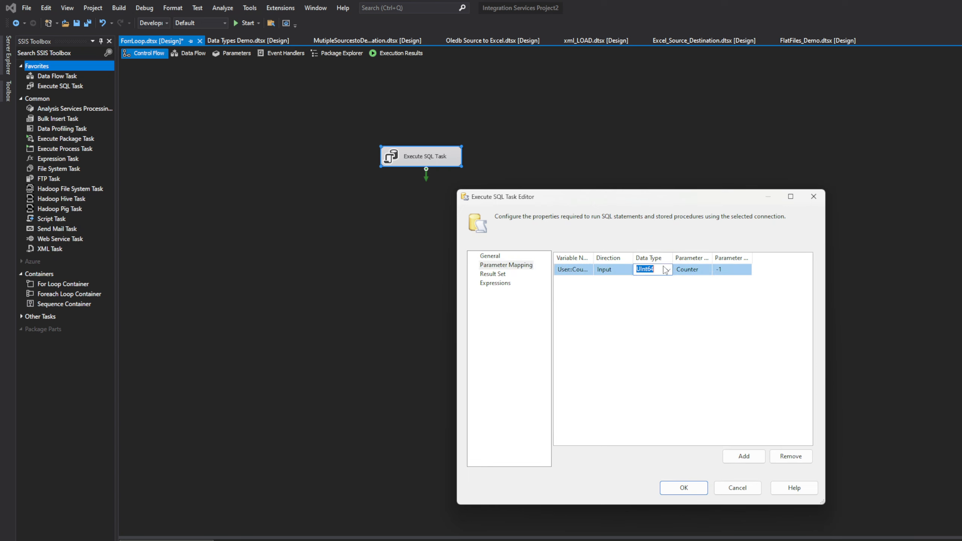
pyautogui.click(668, 269)
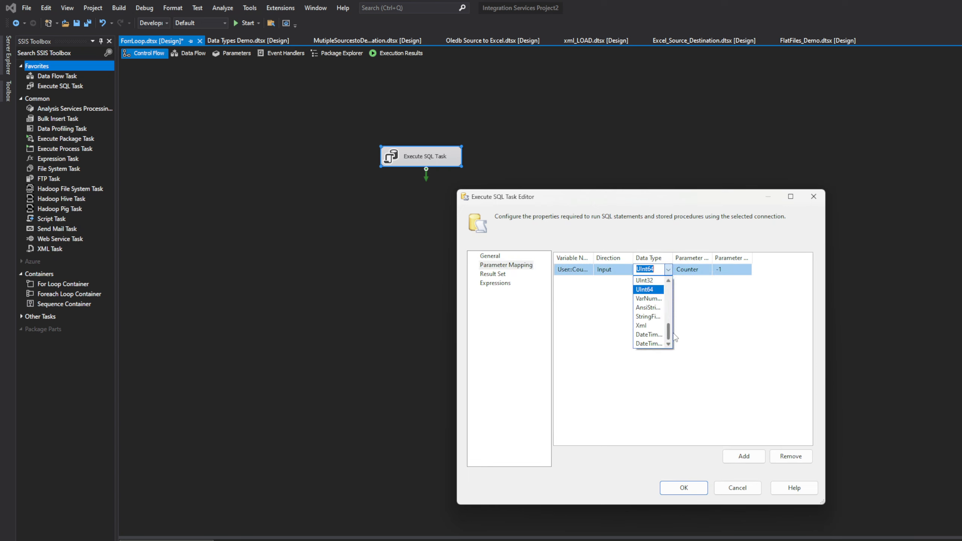
pyautogui.moveTo(669, 335); pyautogui.dragTo(669, 315)
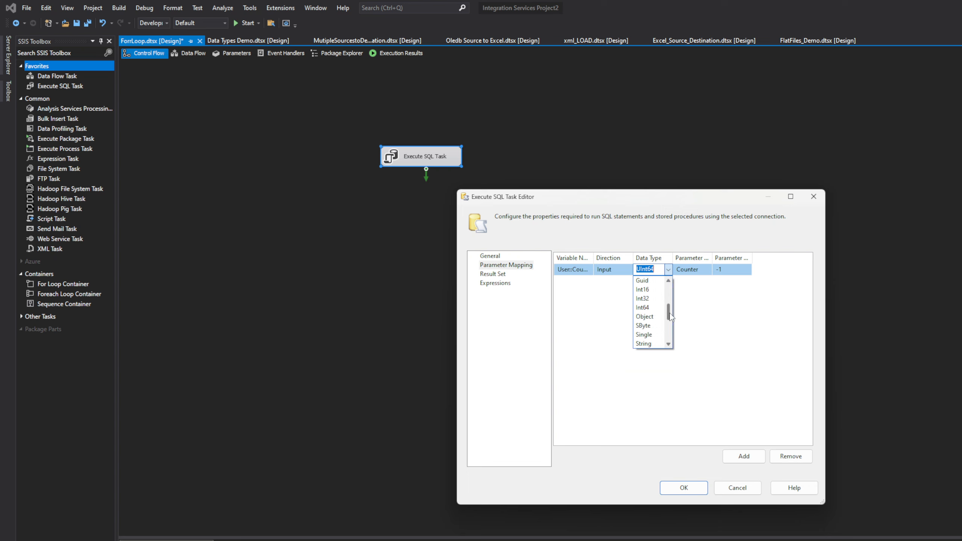
pyautogui.click(654, 301)
pyautogui.click(498, 259)
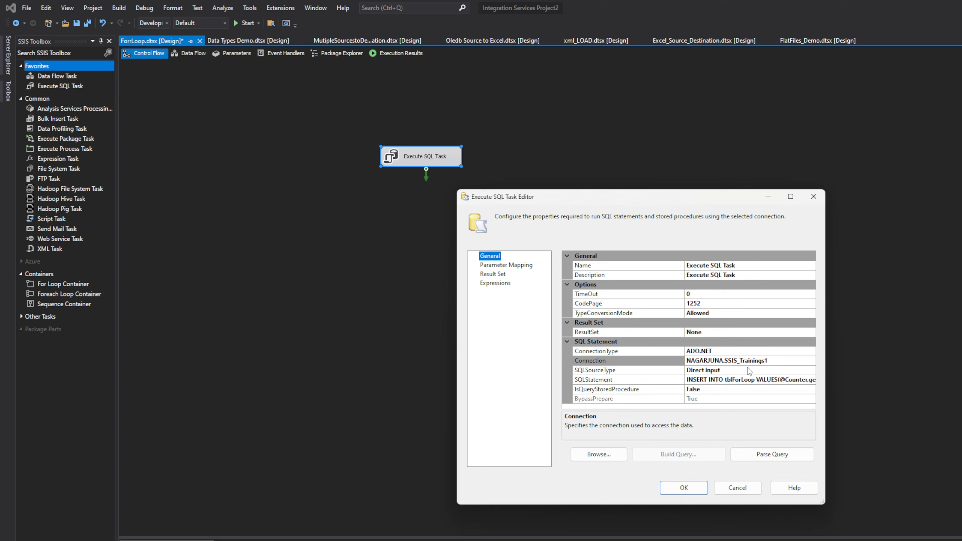
pyautogui.click(492, 265)
pyautogui.click(494, 274)
pyautogui.click(494, 283)
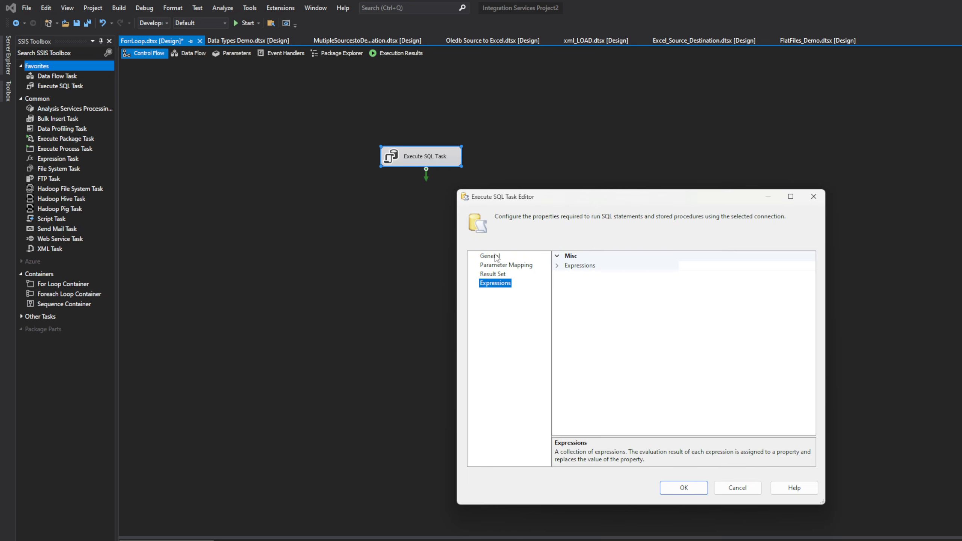
pyautogui.click(495, 256)
pyautogui.click(683, 487)
# Run the ForrLoop package and stop debugging once the Execute SQL Task has finished
pyautogui.click(486, 189)
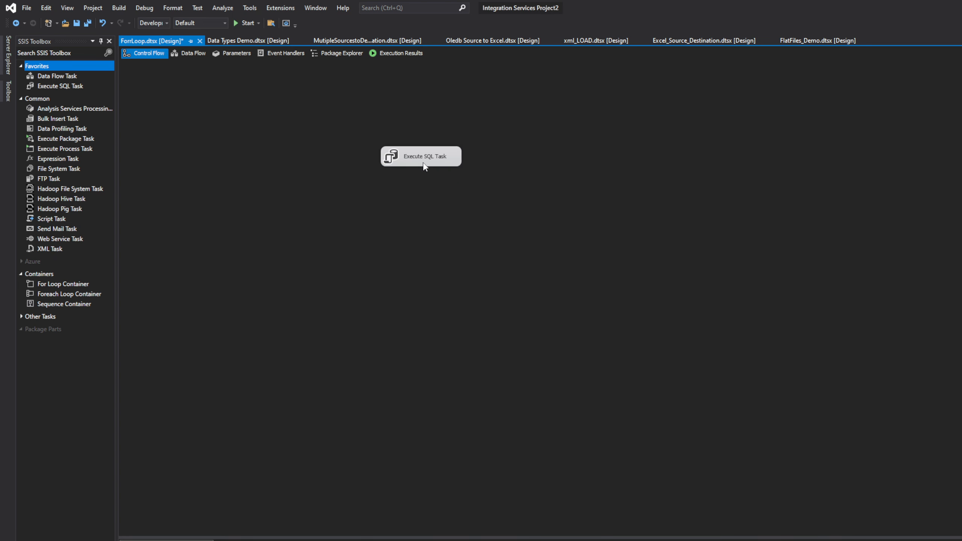
pyautogui.click(246, 22)
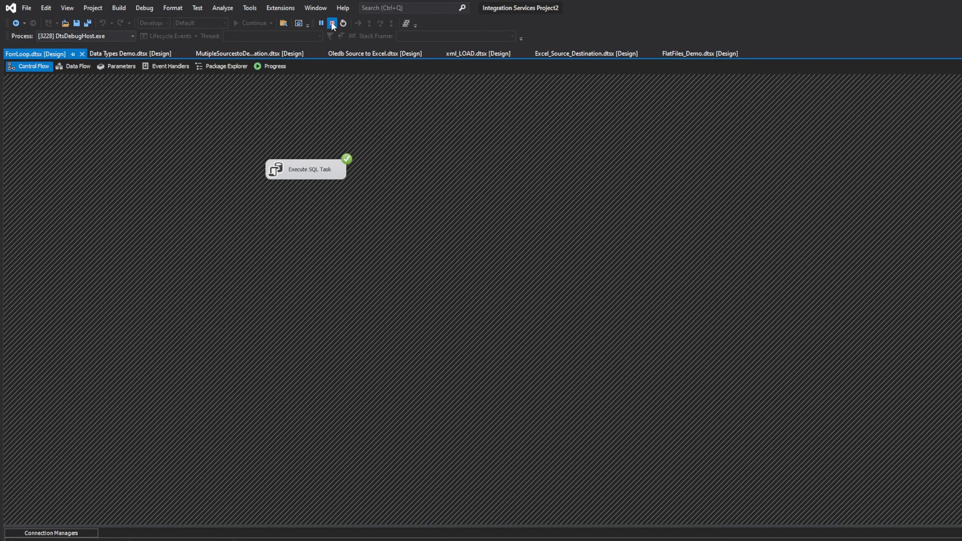
pyautogui.click(333, 23)
# Switch to SQL Server Management Studio and run the select query on tblForLoop to check the forloopValue column
pyautogui.hotkey('alt', 'Tab')
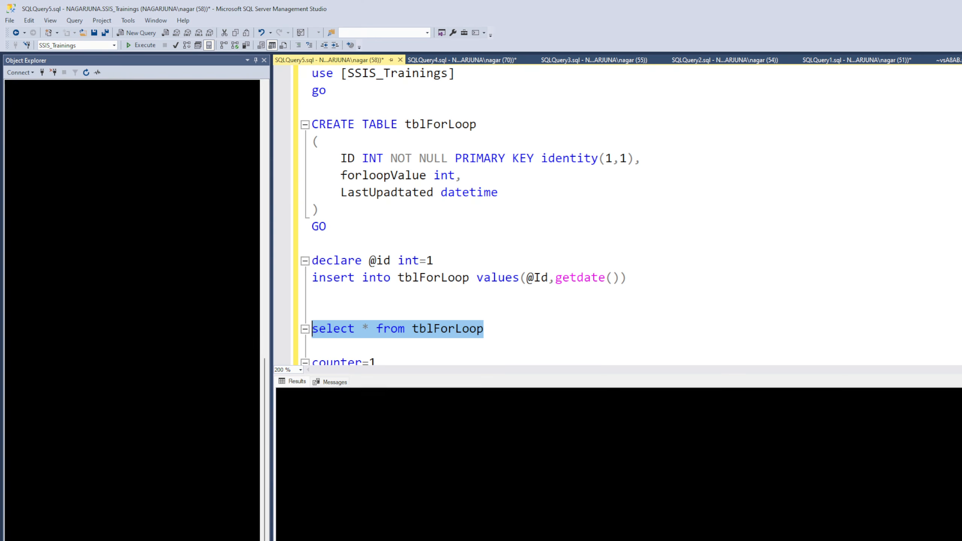
pyautogui.click(530, 340)
pyautogui.moveTo(527, 332); pyautogui.dragTo(279, 329)
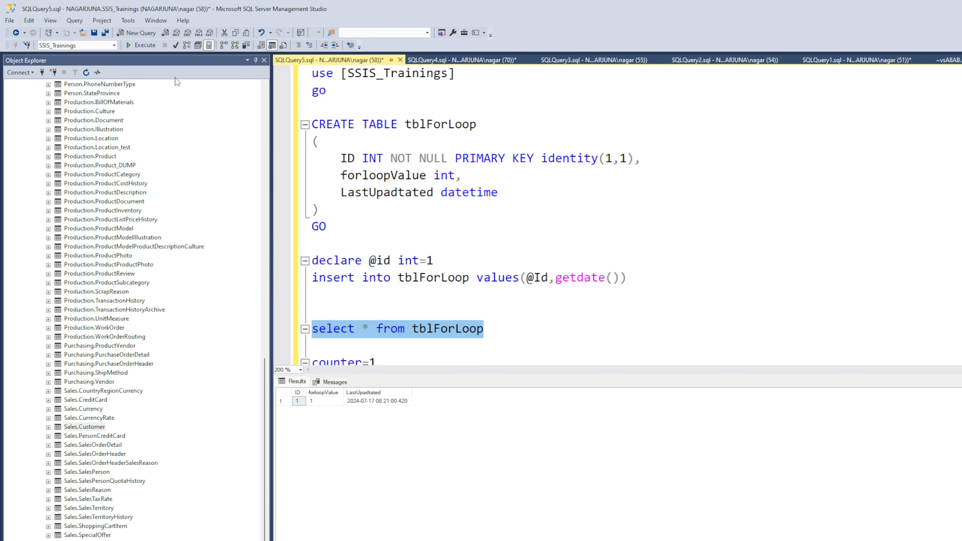
pyautogui.click(147, 47)
pyautogui.click(324, 412)
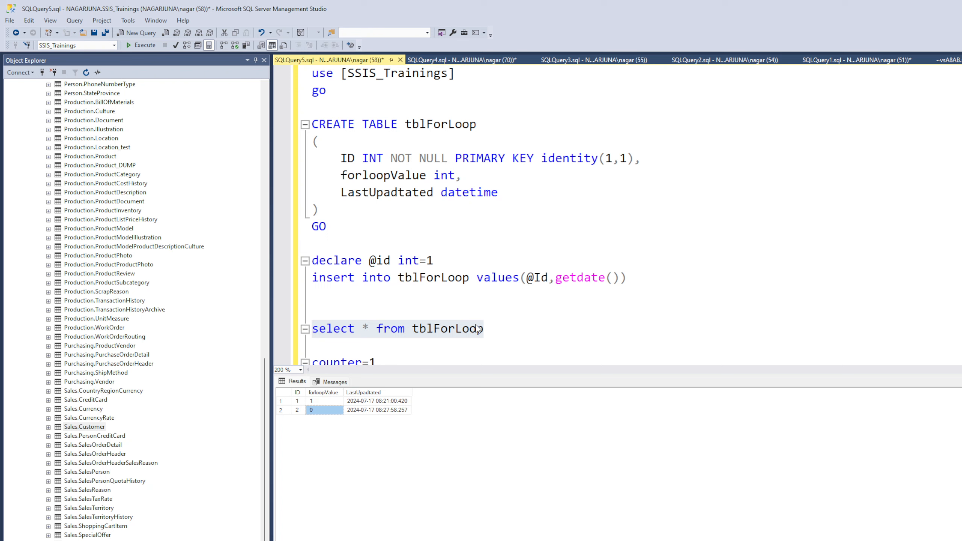
# Change the select query into DELETE from tblForLoop and execute that statement
pyautogui.click(375, 329)
pyautogui.moveTo(369, 328); pyautogui.dragTo(291, 333)
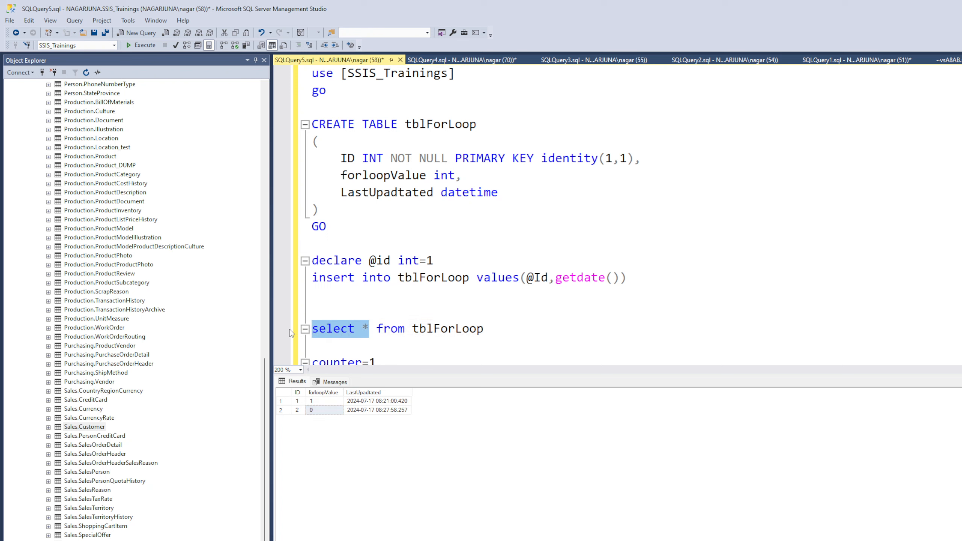
pyautogui.write('DD')
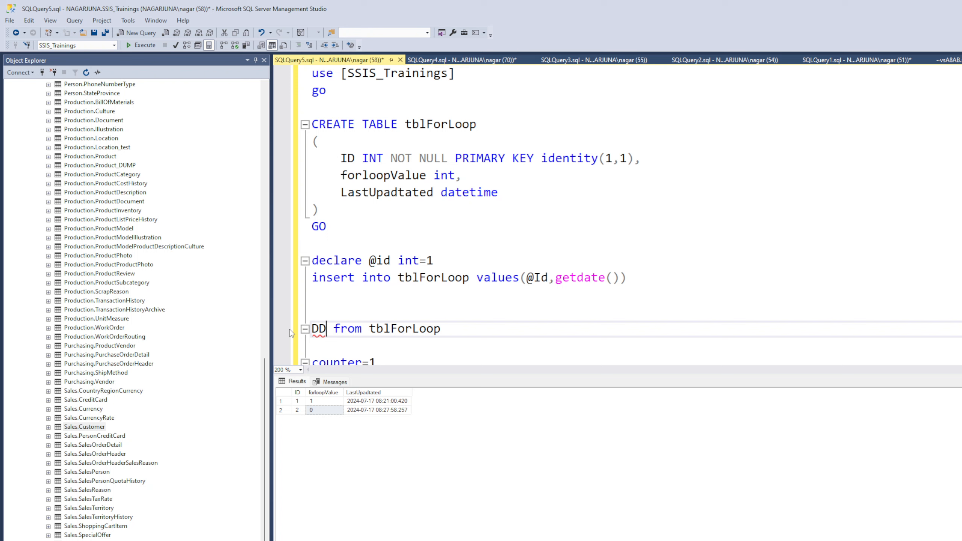
pyautogui.press('BackSpace')
pyautogui.write('ELETE')
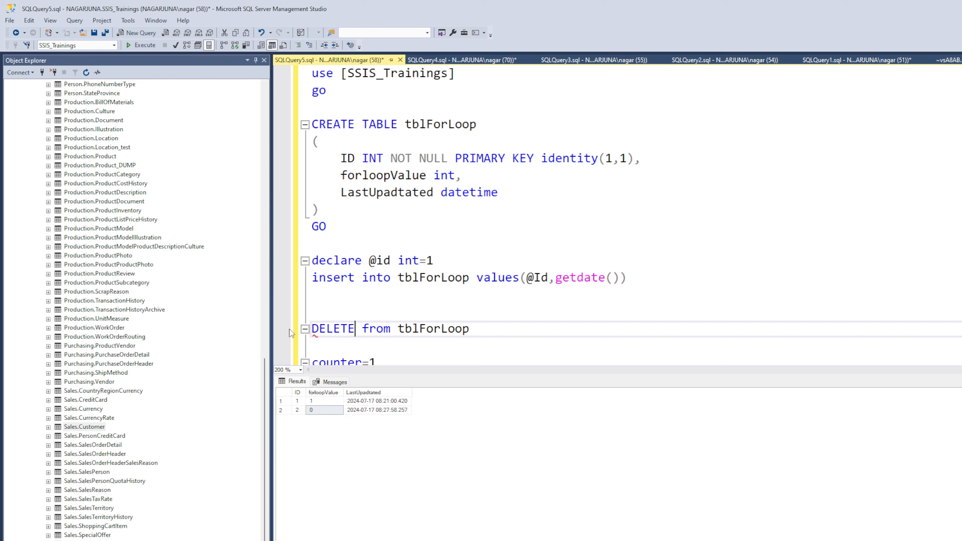
pyautogui.moveTo(470, 329); pyautogui.dragTo(194, 336)
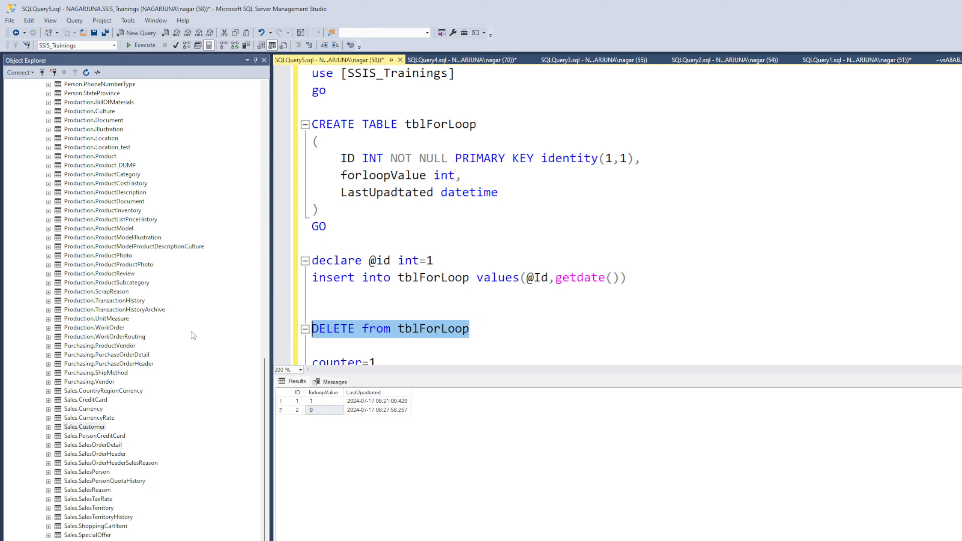
pyautogui.click(143, 46)
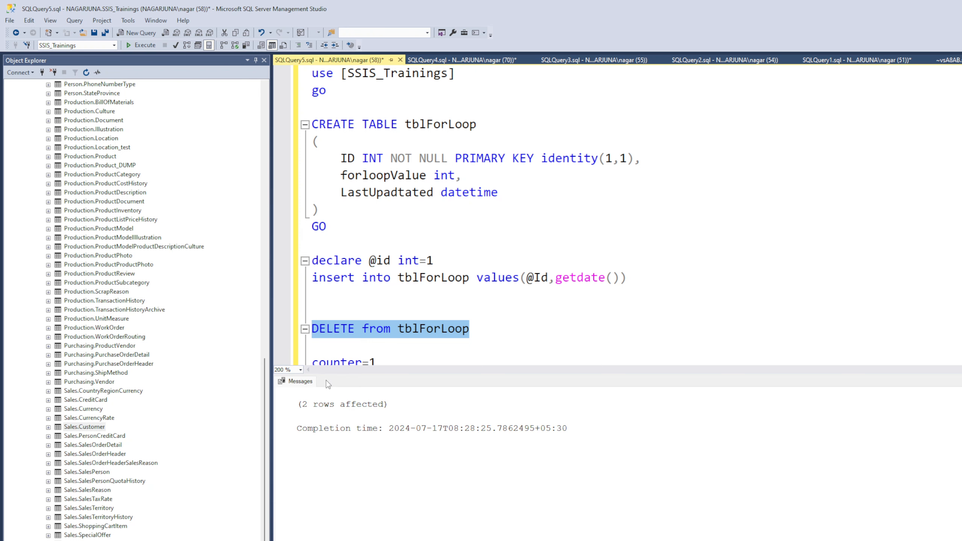
# Write SELECT * FROM on a new line below the DELETE statement
pyautogui.scroll(-1, 458, 295)
pyautogui.click(485, 283)
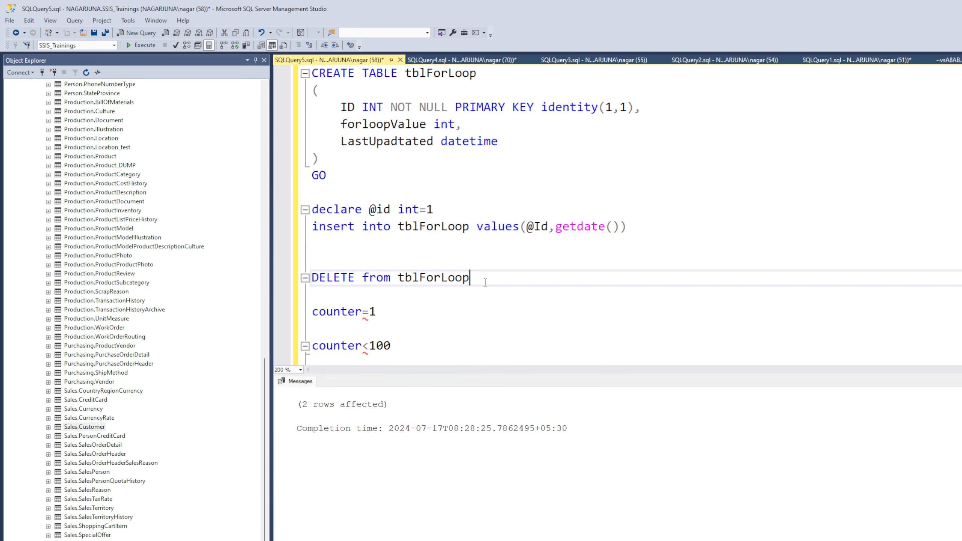
pyautogui.press('Return')
pyautogui.press('Return')
pyautogui.write('SELECT ')
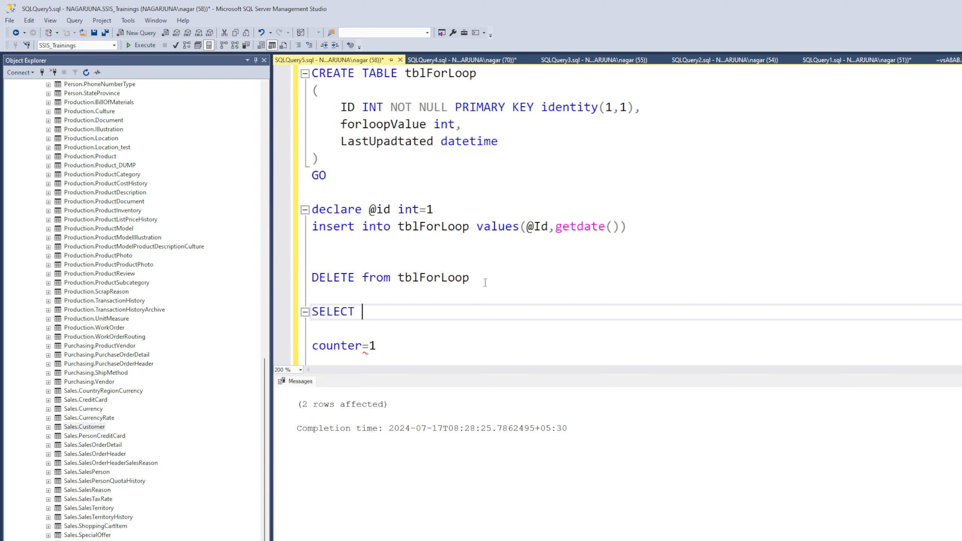
pyautogui.write('8 FROM')
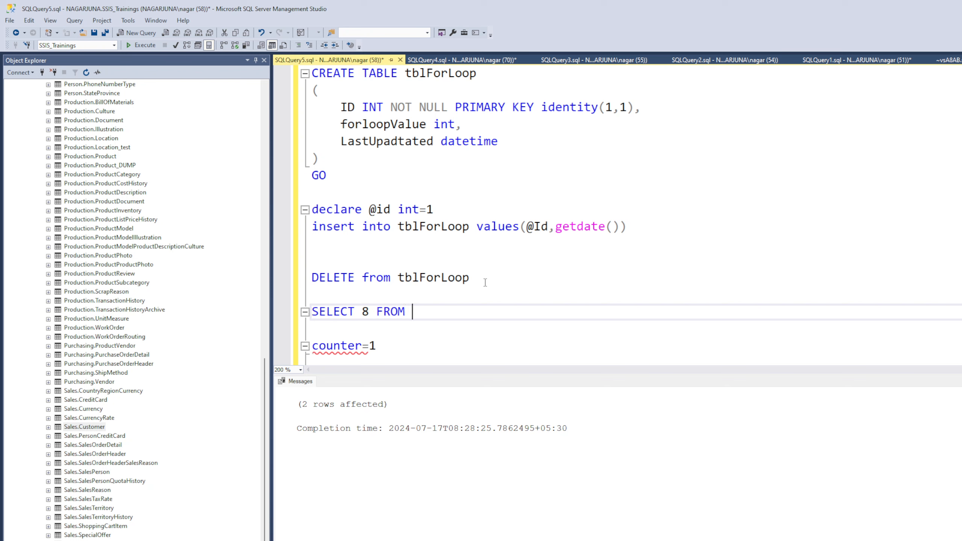
pyautogui.doubleClick(366, 312)
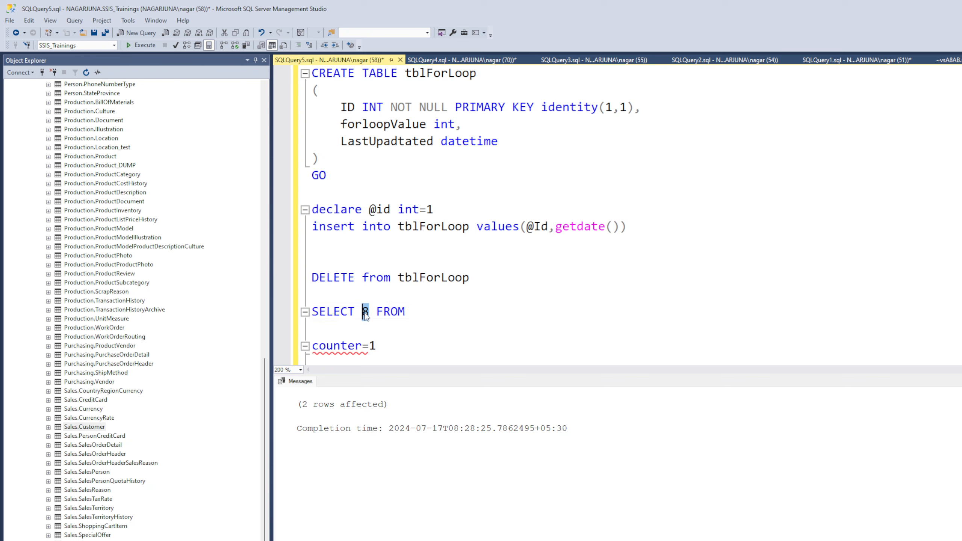
pyautogui.write('*')
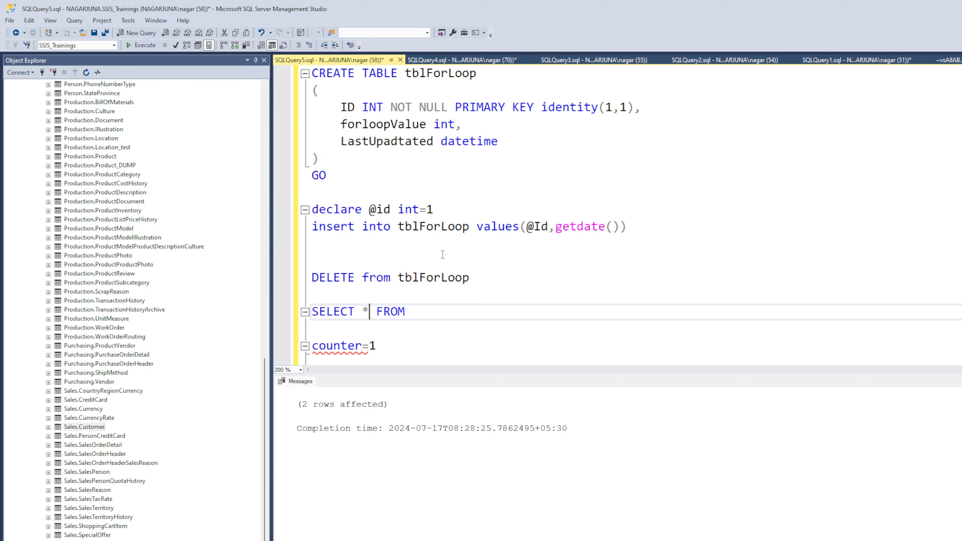
# Complete the new SELECT statement with the table name tblForLoop and execute it
pyautogui.doubleClick(440, 277)
pyautogui.hotkey('ctrl', 'c')
pyautogui.click(439, 305)
pyautogui.hotkey('ctrl', 'v')
pyautogui.hotkey('shift', 'Home')
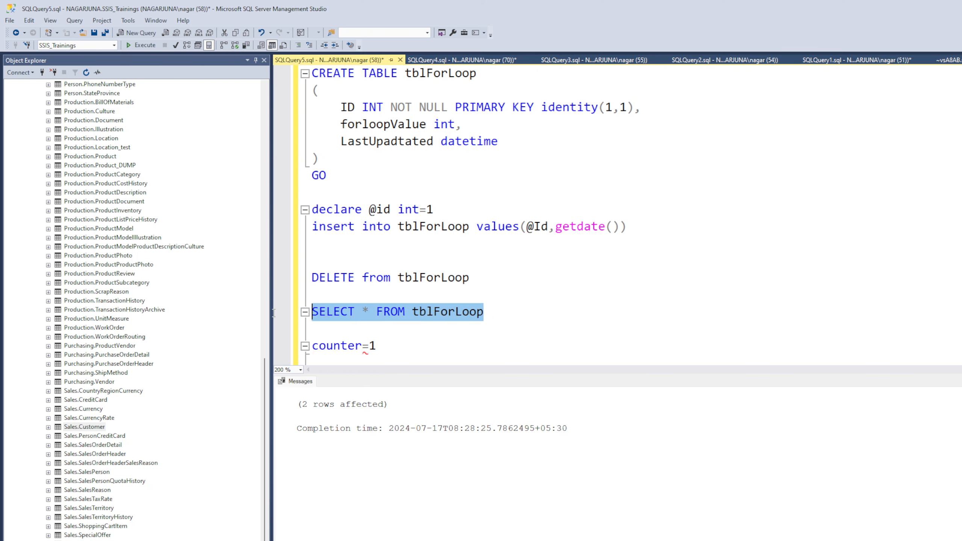
pyautogui.click(140, 45)
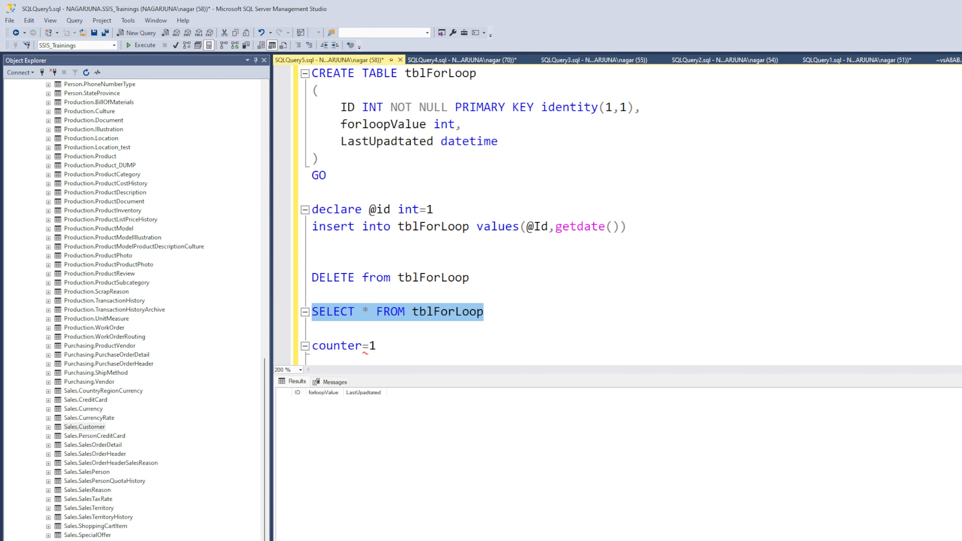
# Run the package again in Visual Studio, and query tblForLoop again in SQL Server Management Studio to check the ID column
pyautogui.hotkey('alt', 'Tab')
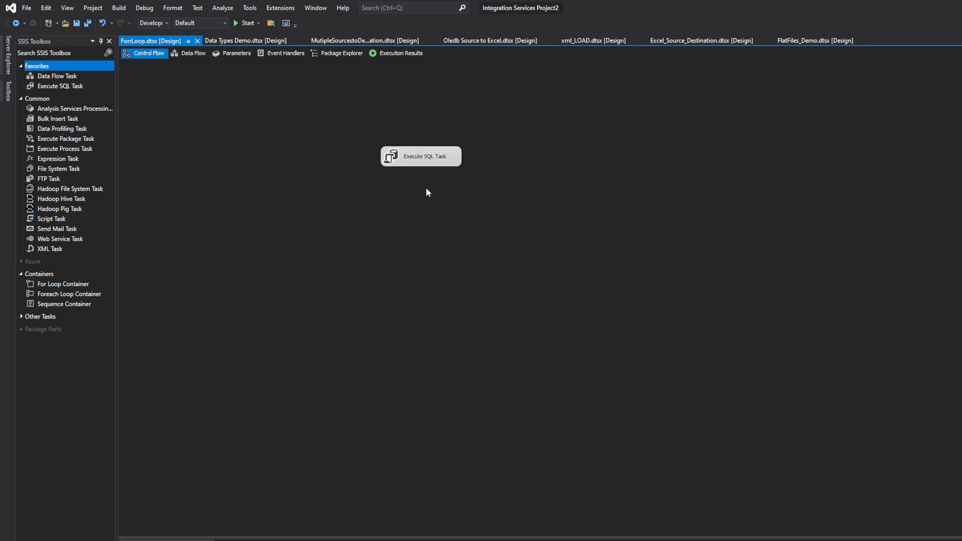
pyautogui.click(239, 23)
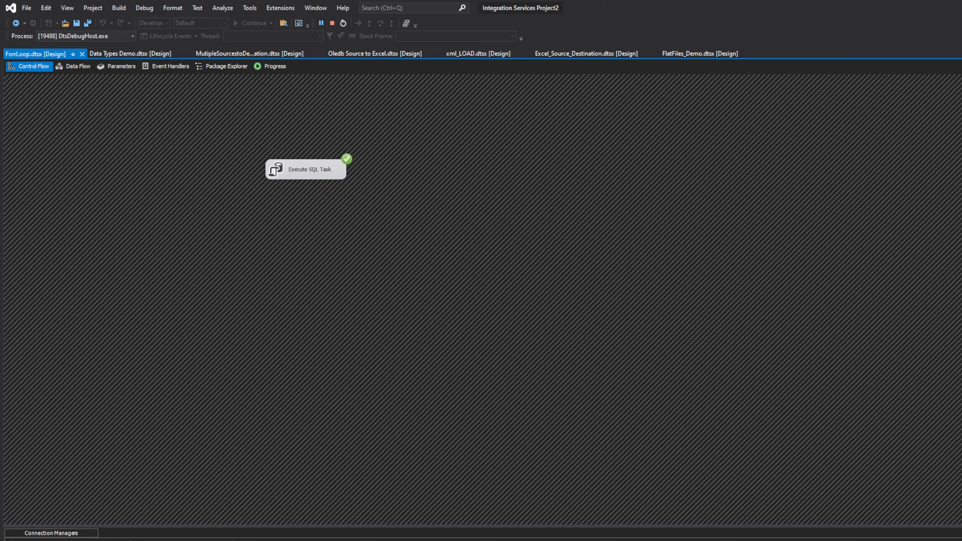
pyautogui.hotkey('alt', 'Tab')
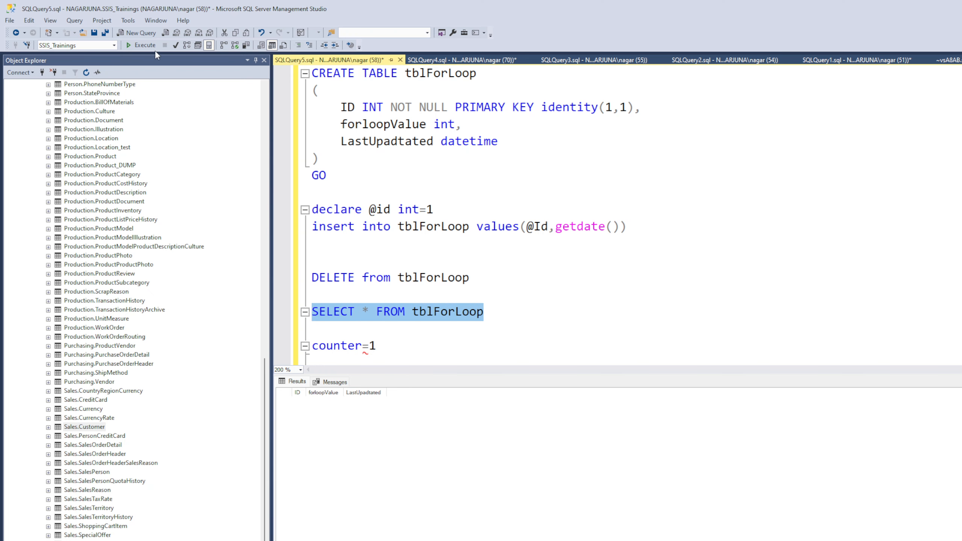
pyautogui.click(151, 48)
pyautogui.moveTo(306, 393); pyautogui.dragTo(382, 392)
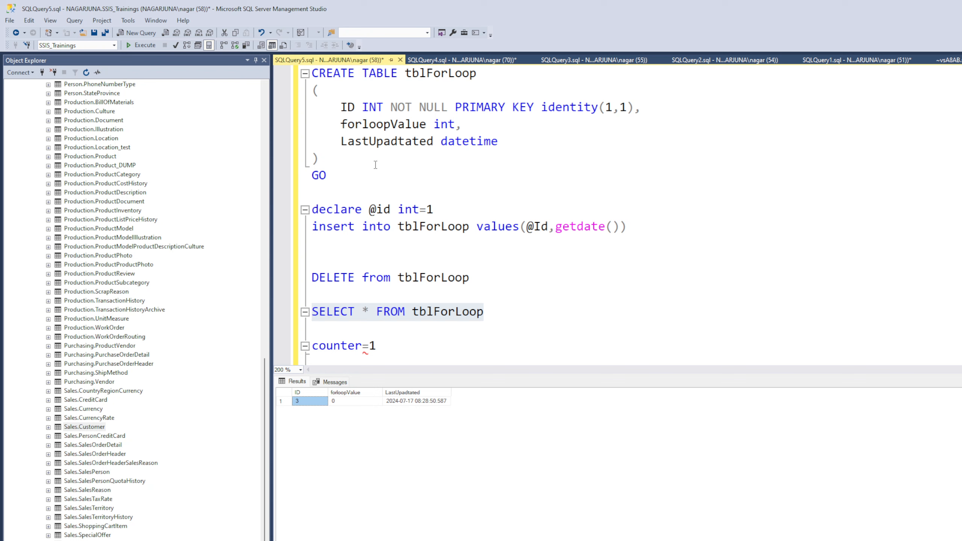
# Insert DROP before TABLE tblForLoop in the create statement and execute only the DROP TABLE tblForLoop part
pyautogui.click(363, 73)
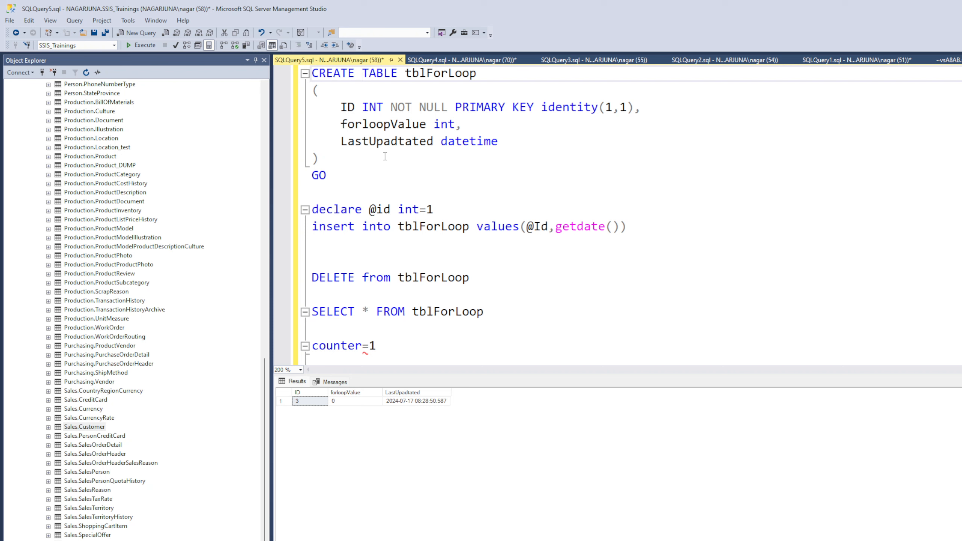
pyautogui.write('DROP')
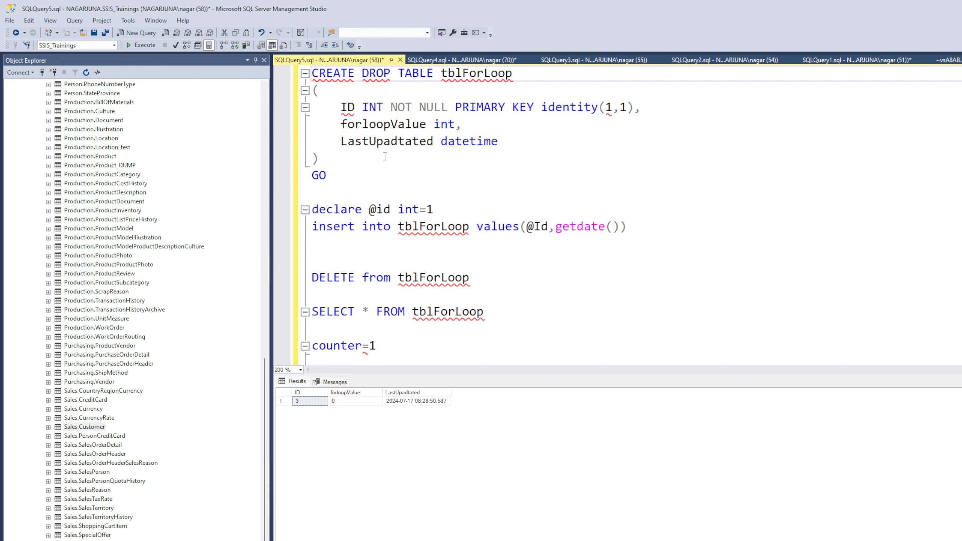
pyautogui.moveTo(362, 72); pyautogui.dragTo(514, 73)
pyautogui.click(140, 45)
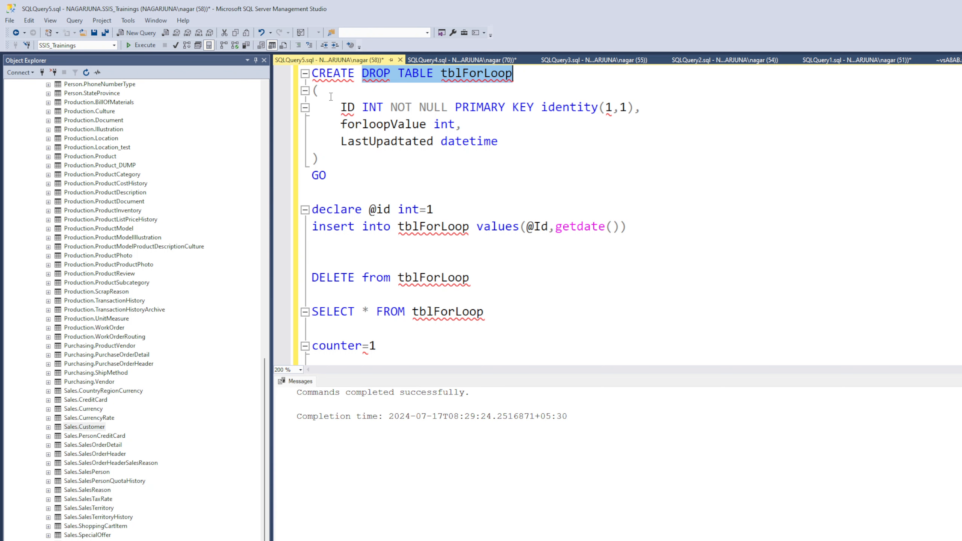
# Remove DROP from the create statement and execute the CREATE TABLE tblForLoop block through GO
pyautogui.doubleClick(376, 73)
pyautogui.press('BackSpace')
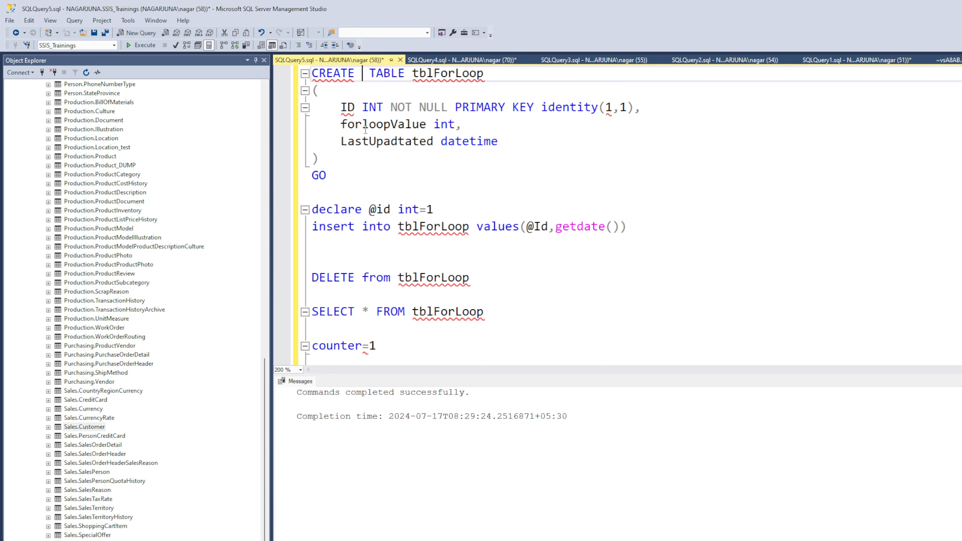
pyautogui.moveTo(329, 176); pyautogui.dragTo(309, 73)
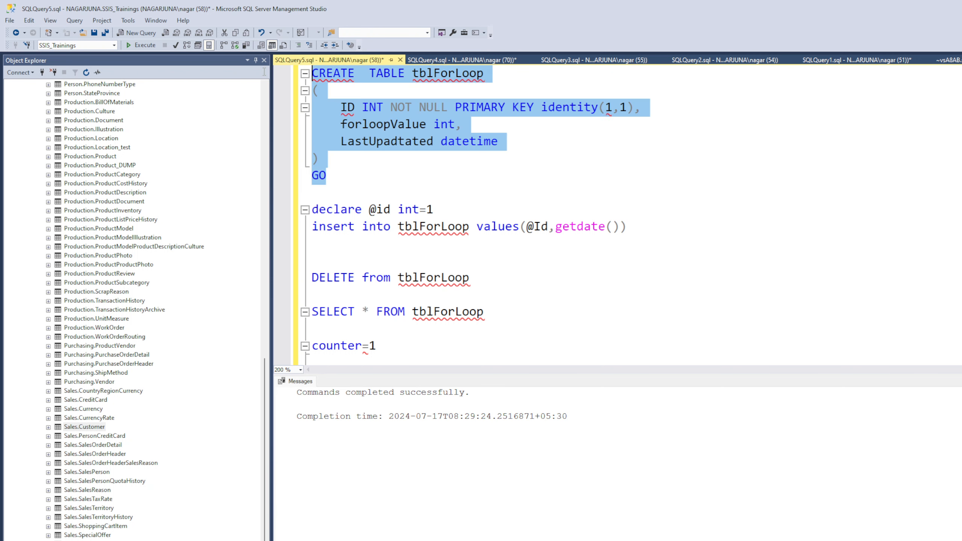
pyautogui.click(147, 45)
# Execute only the SELECT * FROM tblForLoop statement to check the recreated table
pyautogui.click(413, 277)
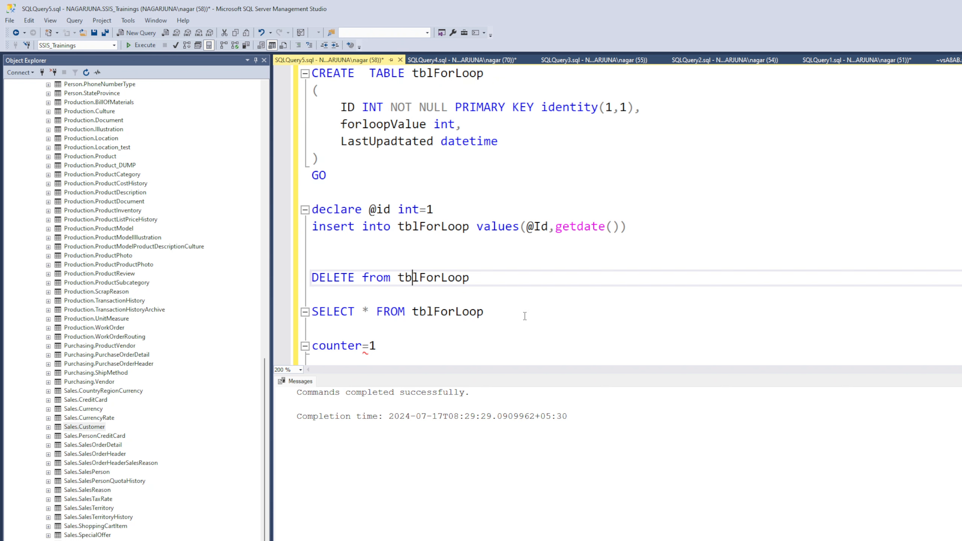
pyautogui.moveTo(510, 305); pyautogui.dragTo(310, 312)
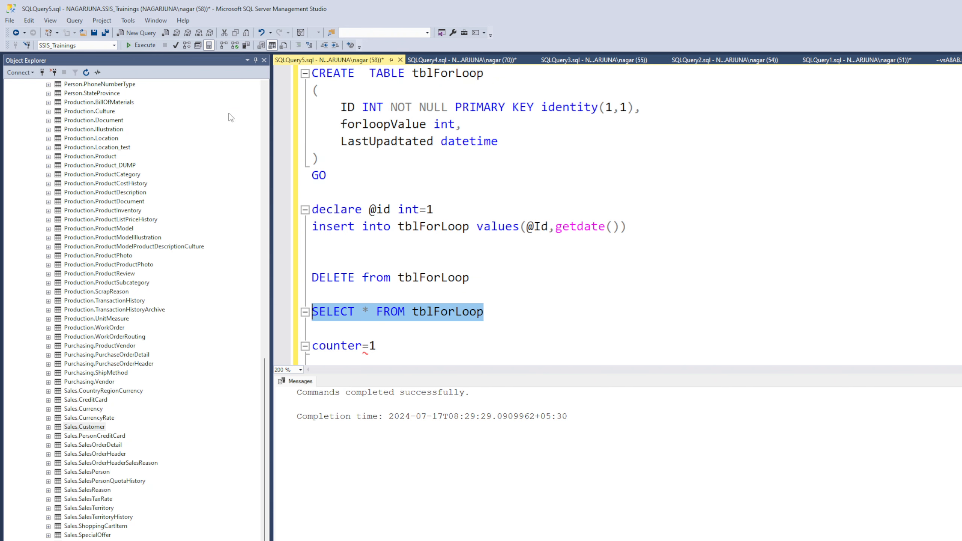
pyautogui.click(146, 46)
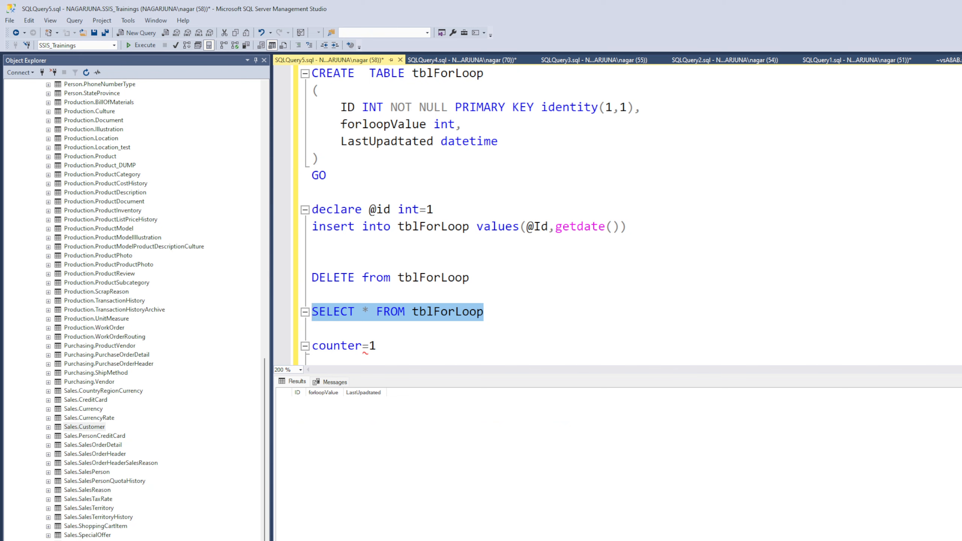
# Switch to Visual Studio, stop the active debugging session, run the ForrLoop package again and stop debugging
pyautogui.hotkey('alt', 'Tab')
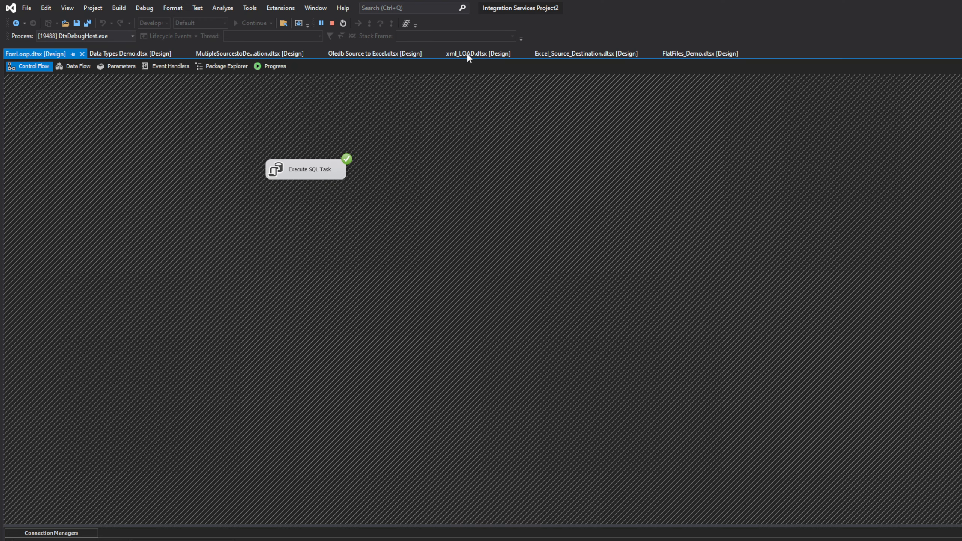
pyautogui.click(332, 24)
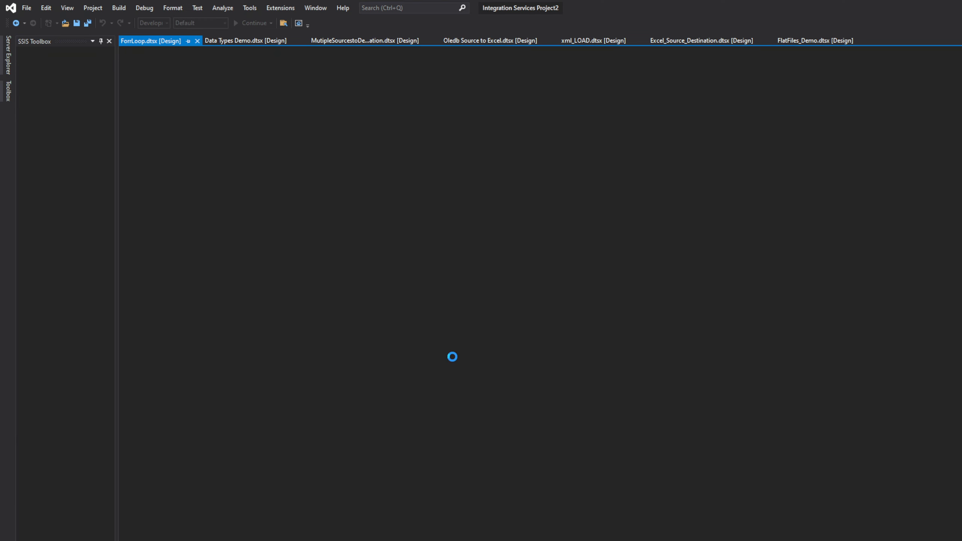
pyautogui.click(401, 159)
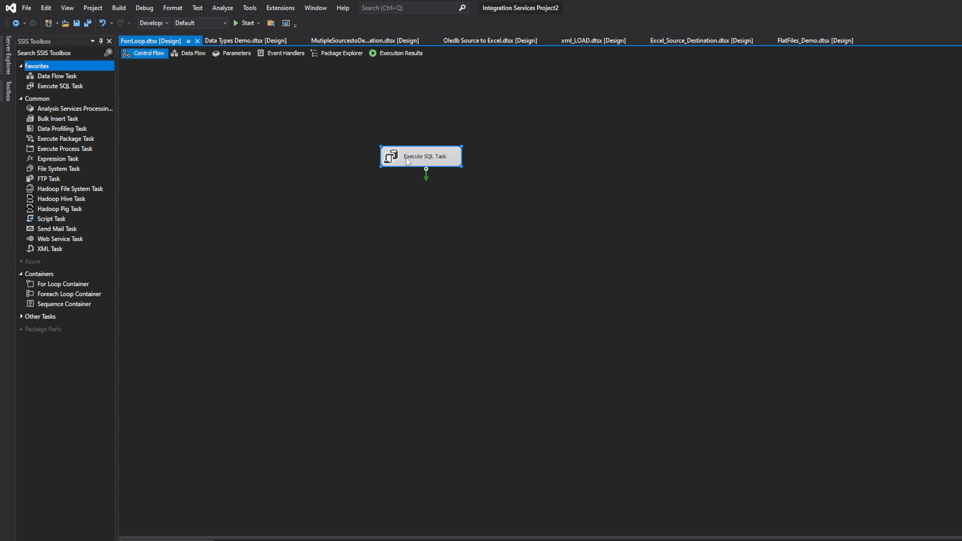
pyautogui.click(243, 24)
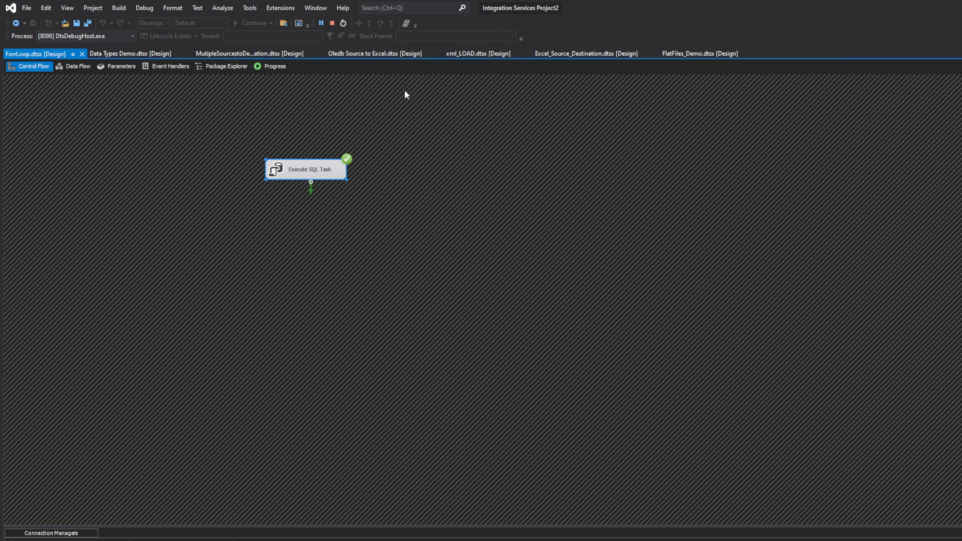
pyautogui.click(331, 24)
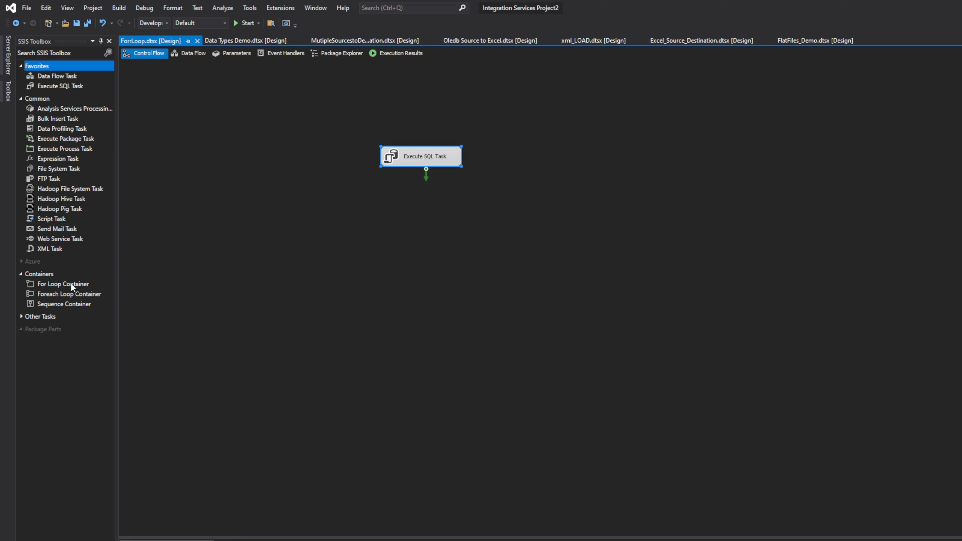
# Add an enlarged For Loop Container to the control flow and place the Execute SQL Task inside it
pyautogui.moveTo(46, 283); pyautogui.dragTo(472, 227)
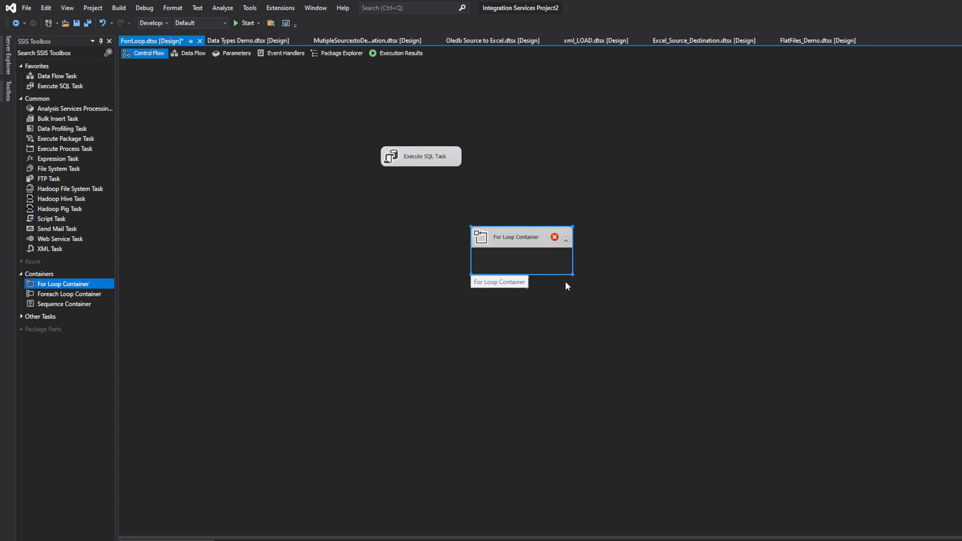
pyautogui.moveTo(574, 275); pyautogui.dragTo(652, 351)
pyautogui.moveTo(529, 240); pyautogui.dragTo(424, 201)
pyautogui.moveTo(413, 160); pyautogui.dragTo(433, 248)
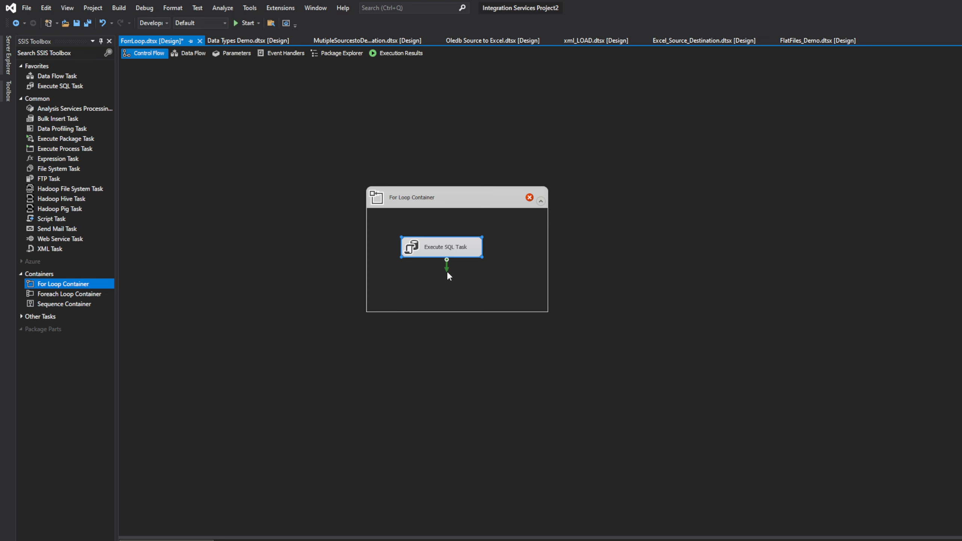
pyautogui.doubleClick(460, 197)
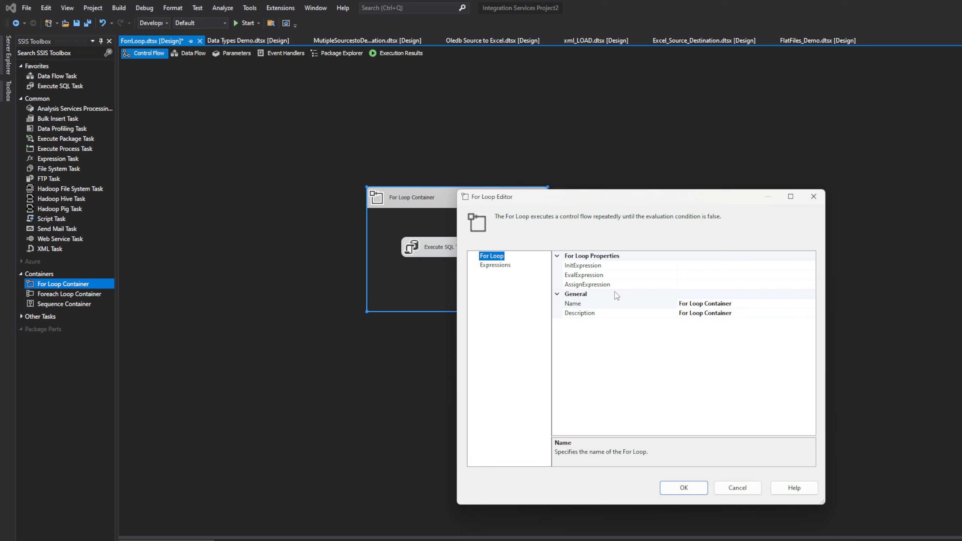
pyautogui.click(733, 265)
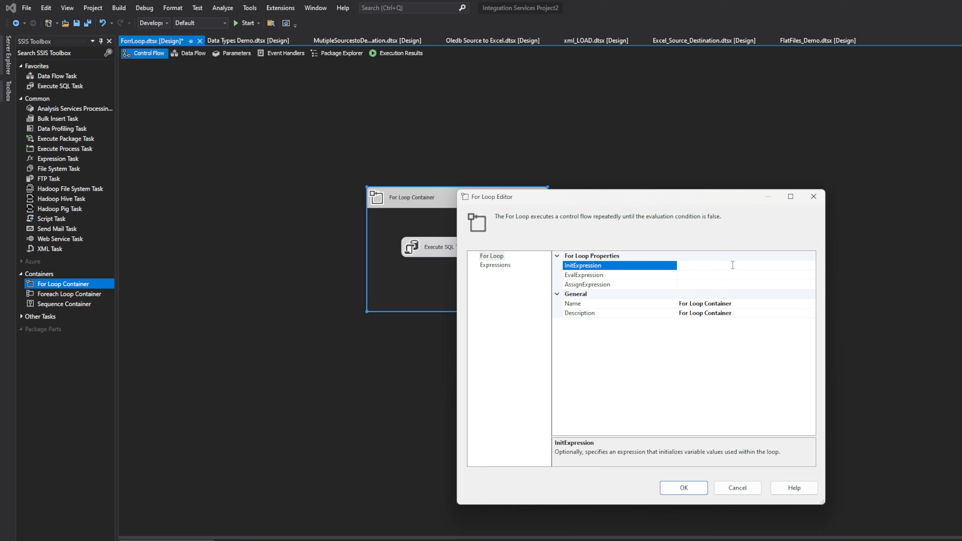
pyautogui.write('@')
pyautogui.press('capslock')
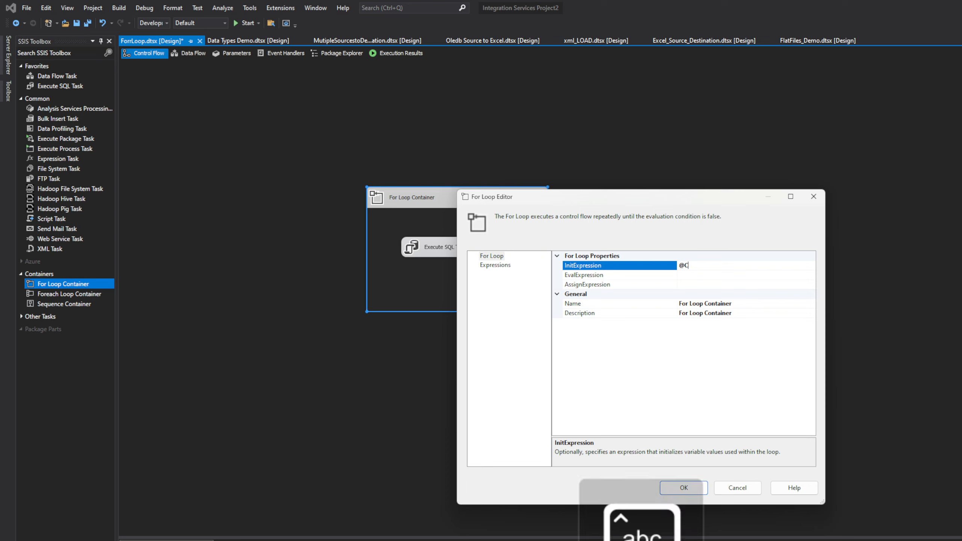
pyautogui.write('Counter')
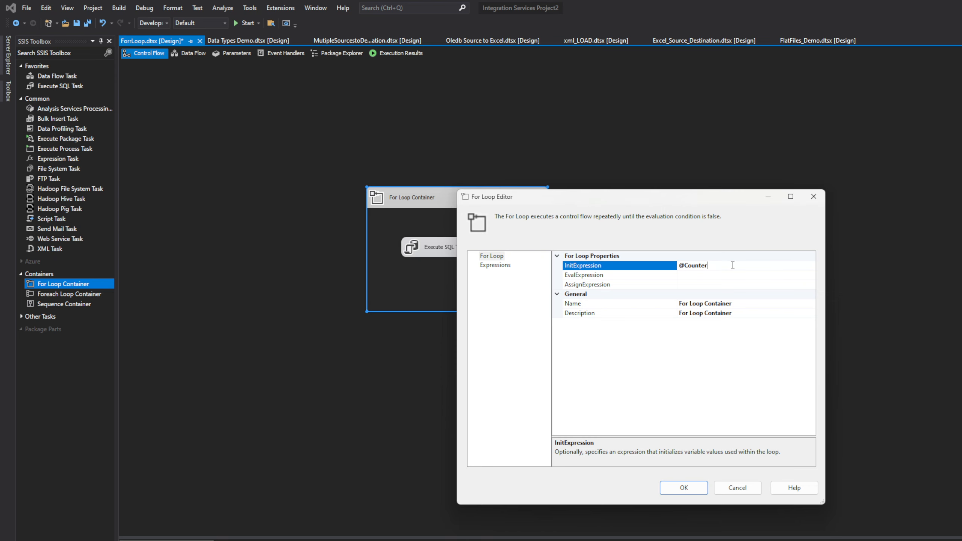
# Switch to SQL Server Management Studio and review the counter=1, counter<100 and counter+1 notes below the SELECT statement
pyautogui.click(478, 540)
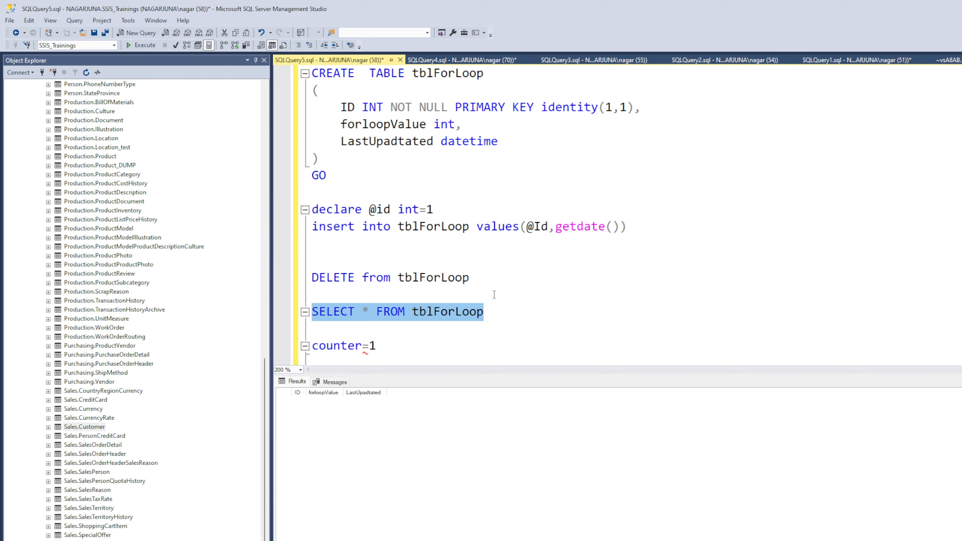
pyautogui.scroll(1, 508, 267)
pyautogui.scroll(-1, 509, 317)
pyautogui.scroll(-1, 509, 317)
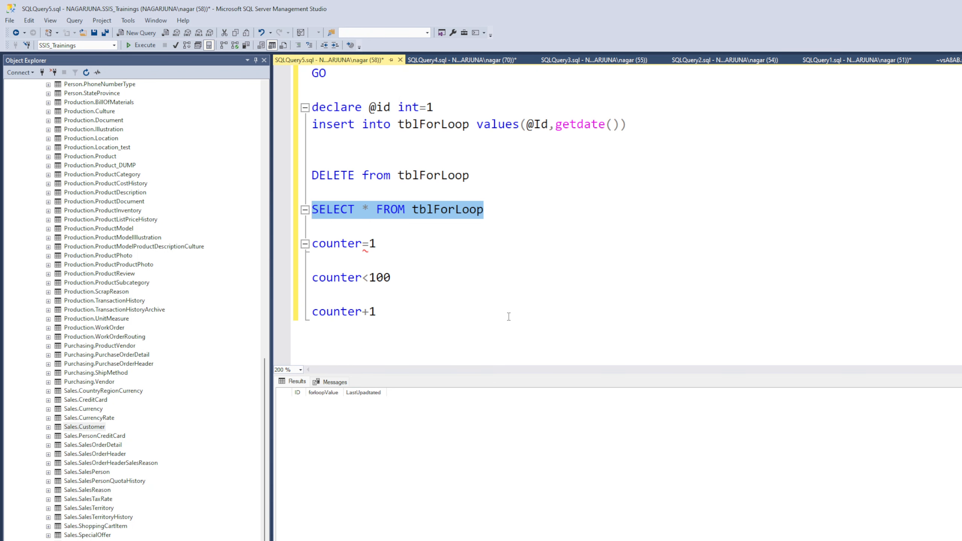
pyautogui.click(413, 252)
pyautogui.hotkey('shift', 'Home')
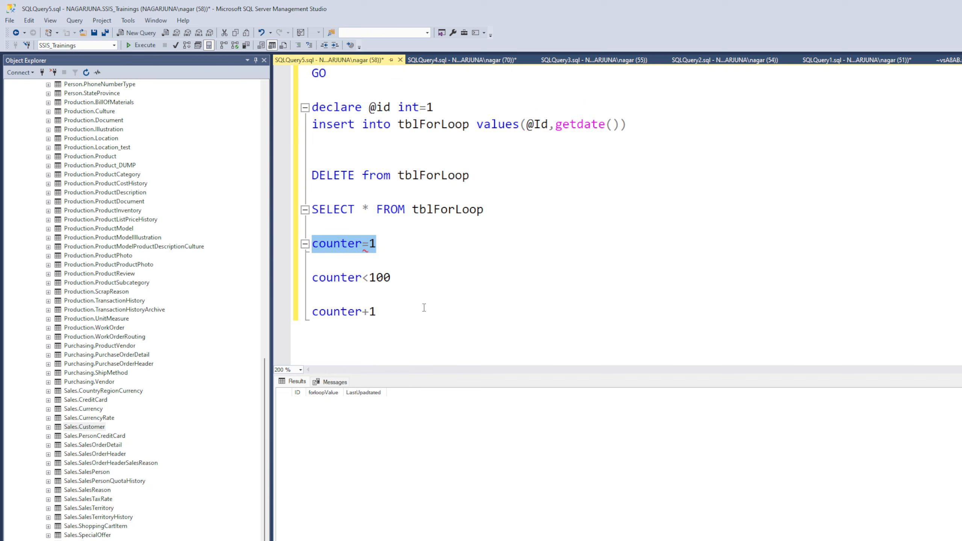
pyautogui.moveTo(410, 284); pyautogui.dragTo(333, 279)
pyautogui.moveTo(379, 312); pyautogui.dragTo(290, 266)
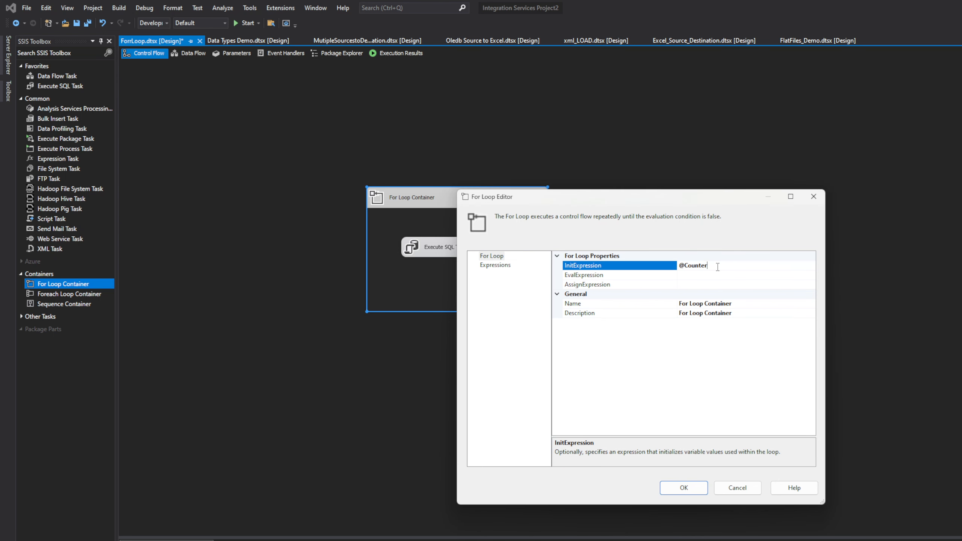
pyautogui.write('=0')
pyautogui.click(705, 276)
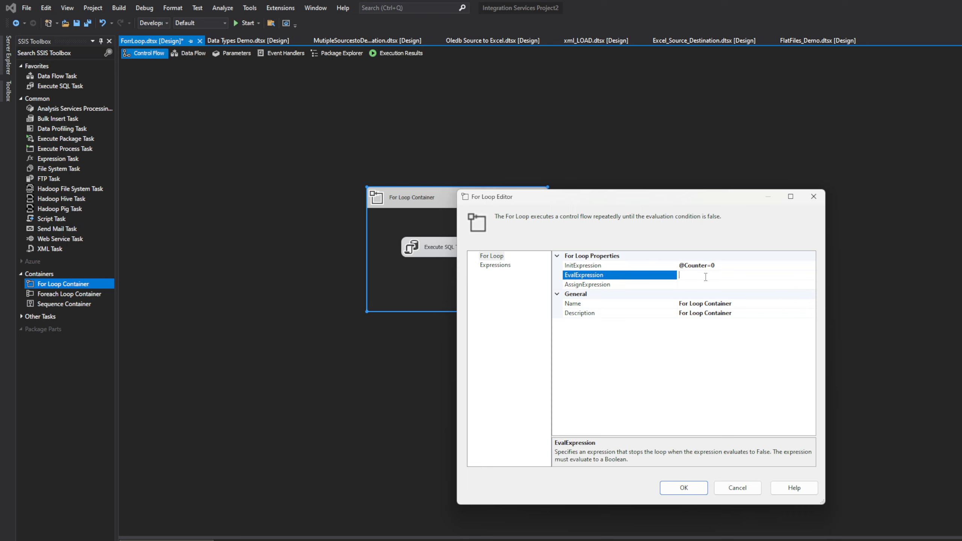
pyautogui.write('@')
pyautogui.click(690, 265)
pyautogui.hotkey('ctrl', 'c')
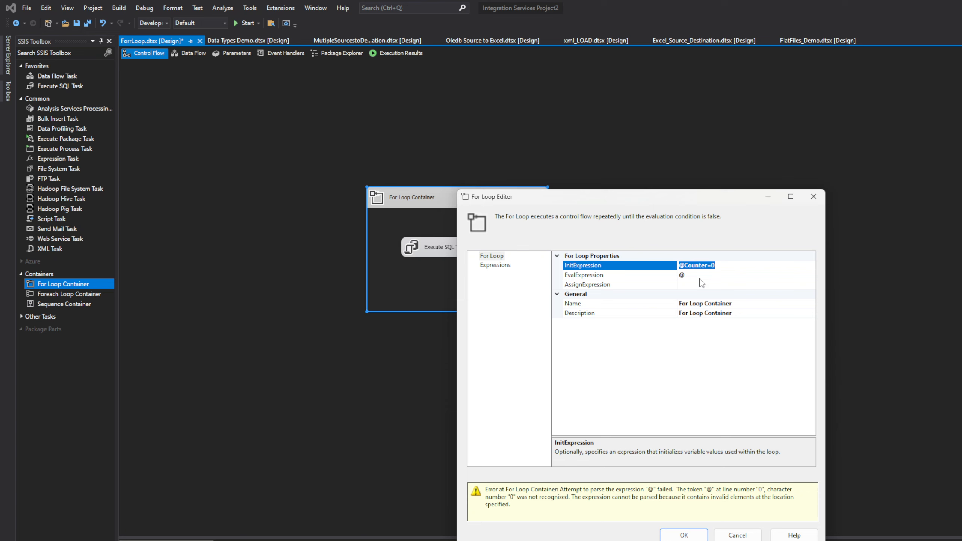
pyautogui.click(701, 279)
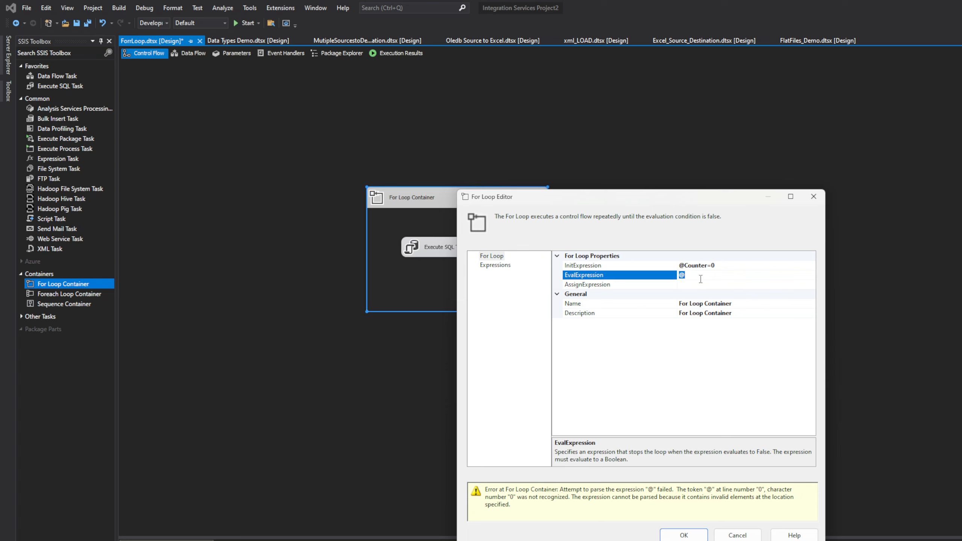
pyautogui.hotkey('ctrl', 'v')
pyautogui.moveTo(711, 276); pyautogui.dragTo(708, 279)
pyautogui.write('<100')
pyautogui.click(711, 285)
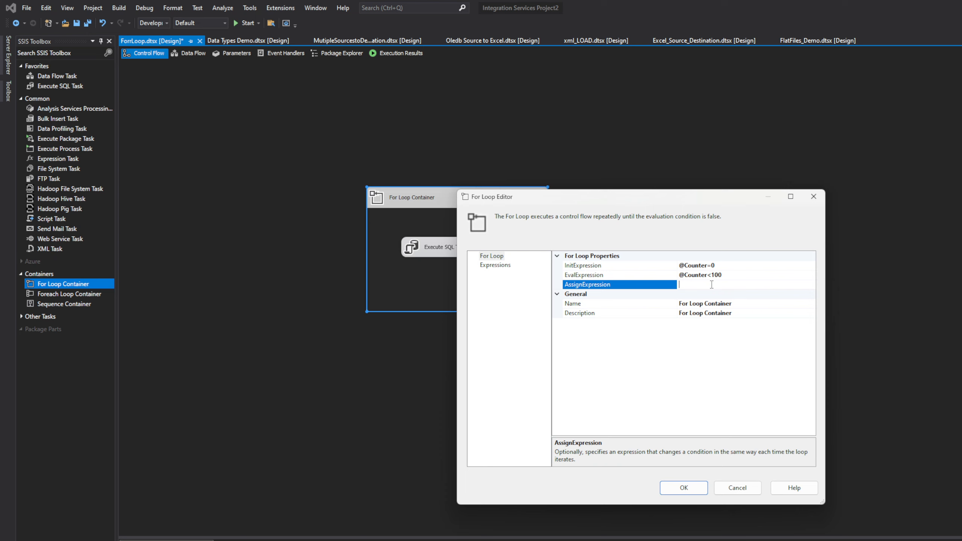
pyautogui.write('@')
pyautogui.click(708, 267)
pyautogui.moveTo(708, 266); pyautogui.dragTo(671, 267)
pyautogui.hotkey('ctrl', 'c')
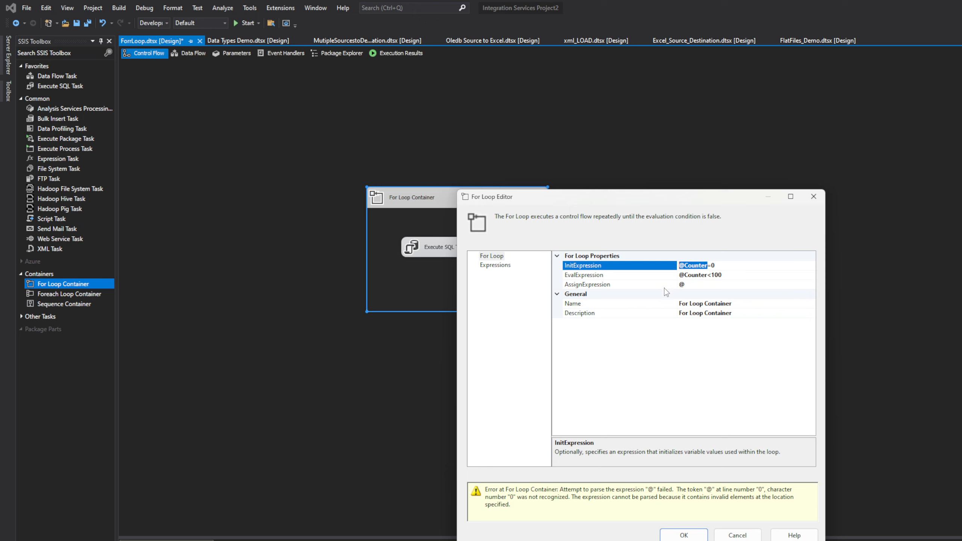
pyautogui.click(697, 285)
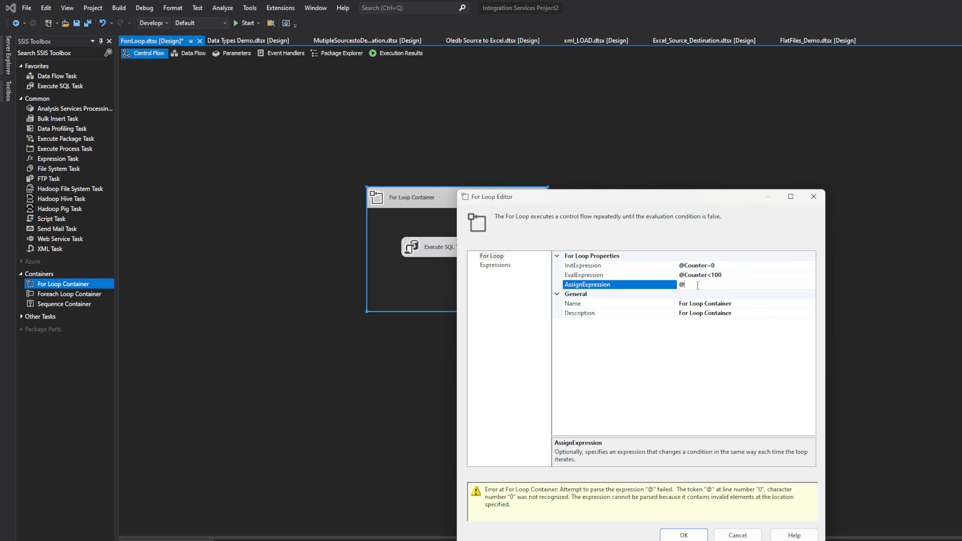
pyautogui.hotkey('ctrl', 'v')
pyautogui.click(685, 285)
pyautogui.press('BackSpace')
pyautogui.click(737, 288)
pyautogui.write('=@Counter+1')
# Check the For Loop editor's Expressions page, accept the loop settings and select the container
pyautogui.click(498, 265)
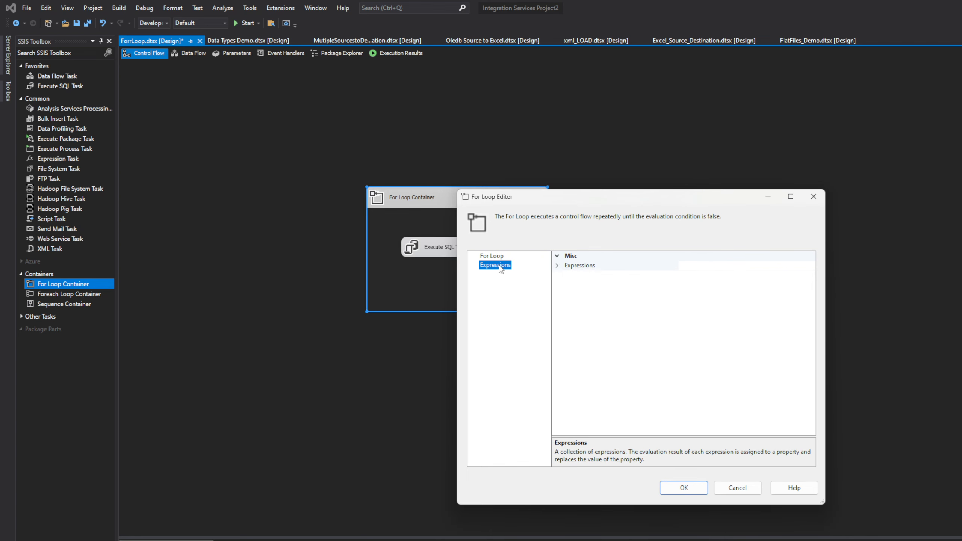
pyautogui.click(492, 256)
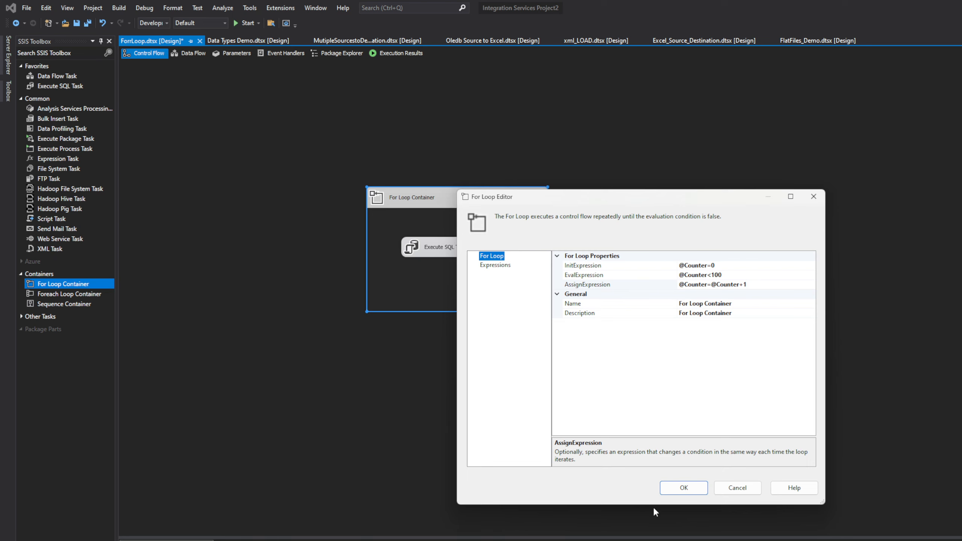
pyautogui.click(674, 491)
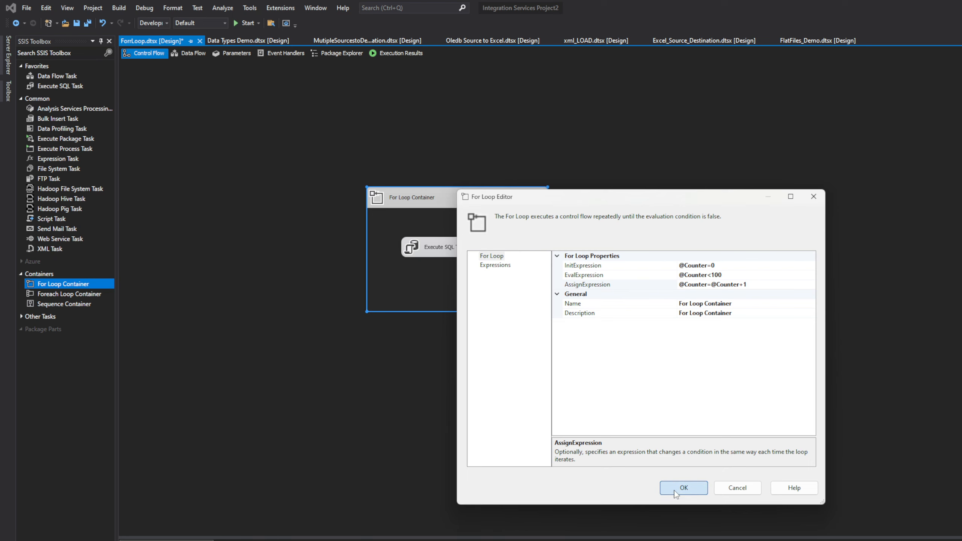
pyautogui.click(552, 302)
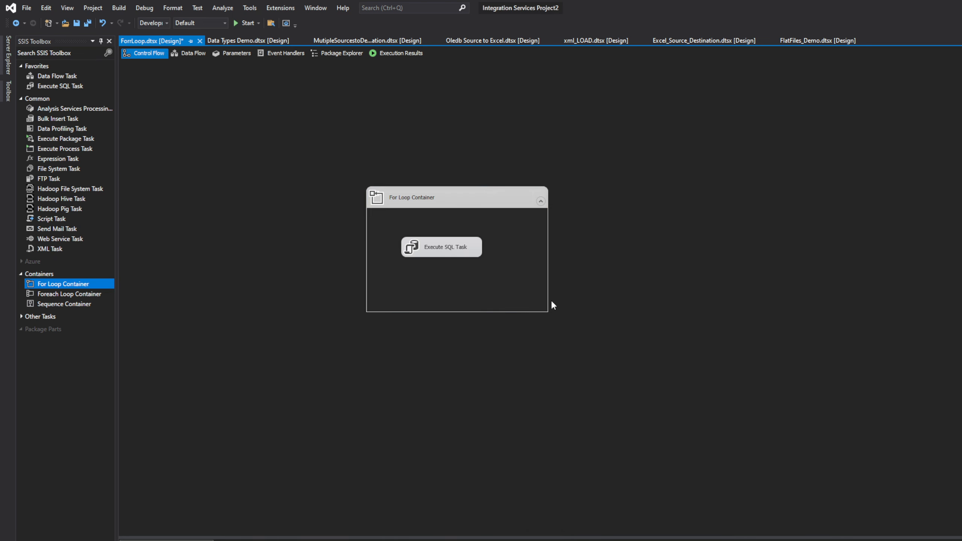
pyautogui.click(549, 252)
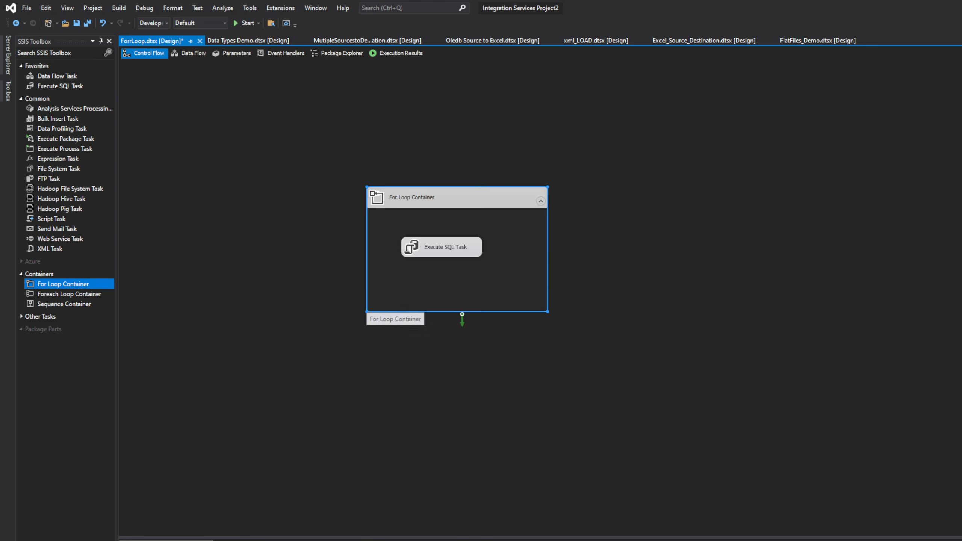
# Switch to SQL Server Management Studio and comment out the counter=1, counter<100 and counter+1 lines
pyautogui.hotkey('alt', 'Tab')
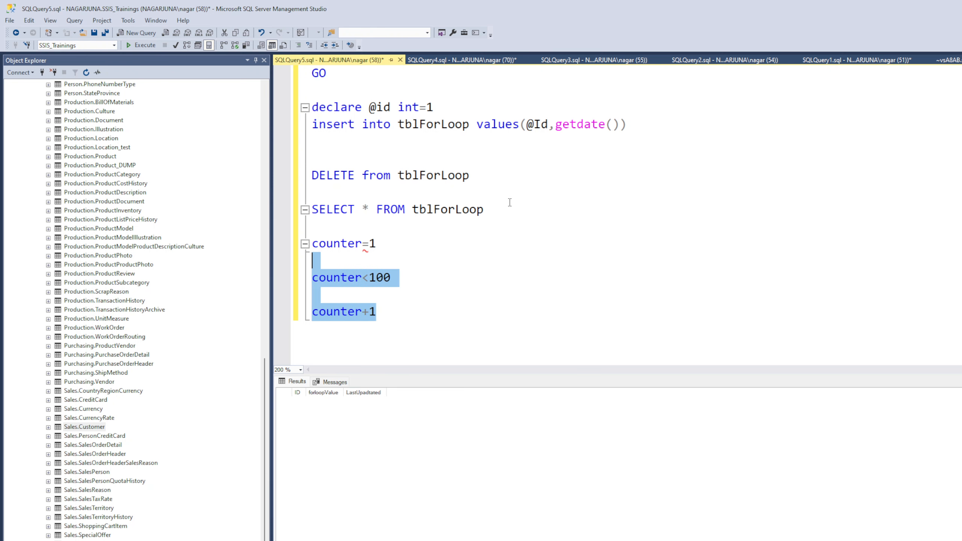
pyautogui.moveTo(419, 311); pyautogui.dragTo(312, 243)
pyautogui.click(298, 45)
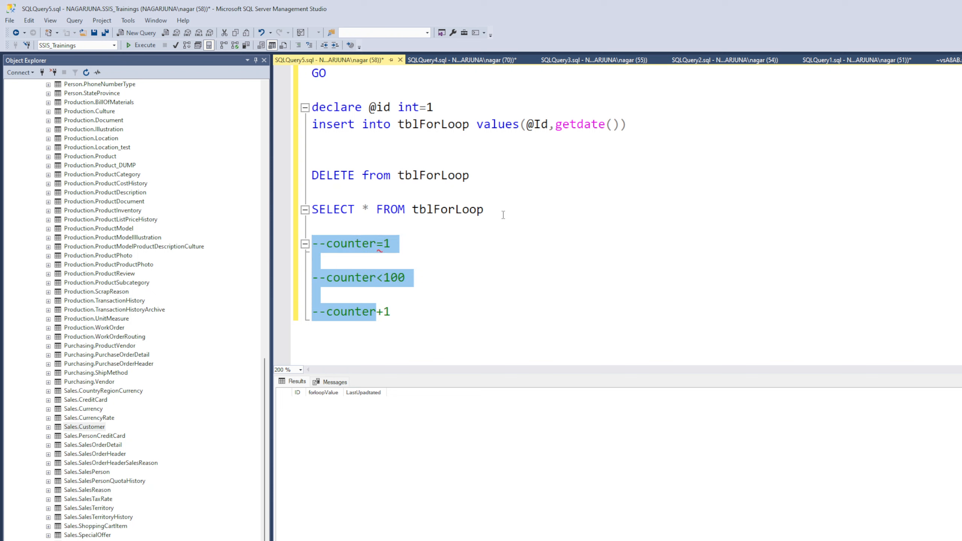
# Execute only SELECT * FROM tblForLoop to check the table before the loop run, and return to Visual Studio
pyautogui.moveTo(503, 215); pyautogui.dragTo(311, 210)
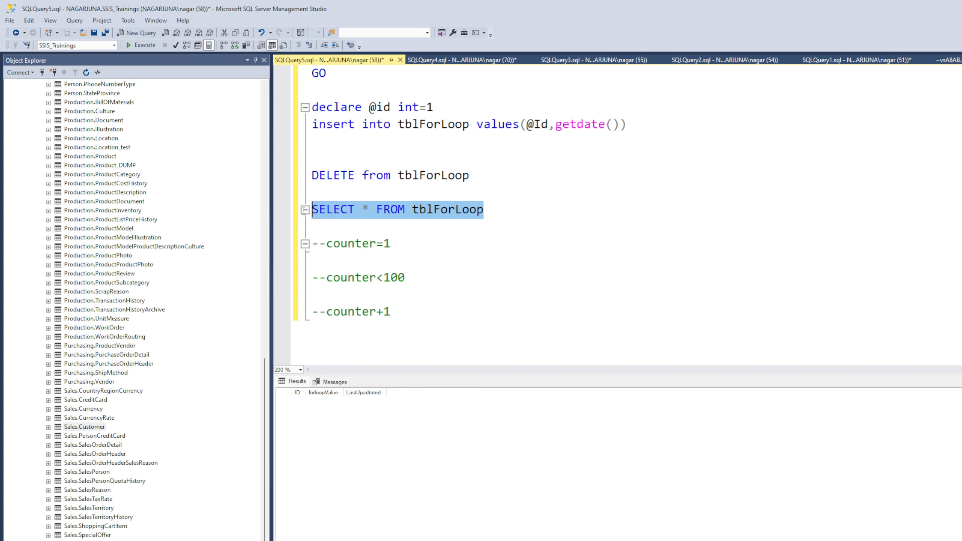
pyautogui.click(142, 46)
pyautogui.hotkey('alt', 'Tab')
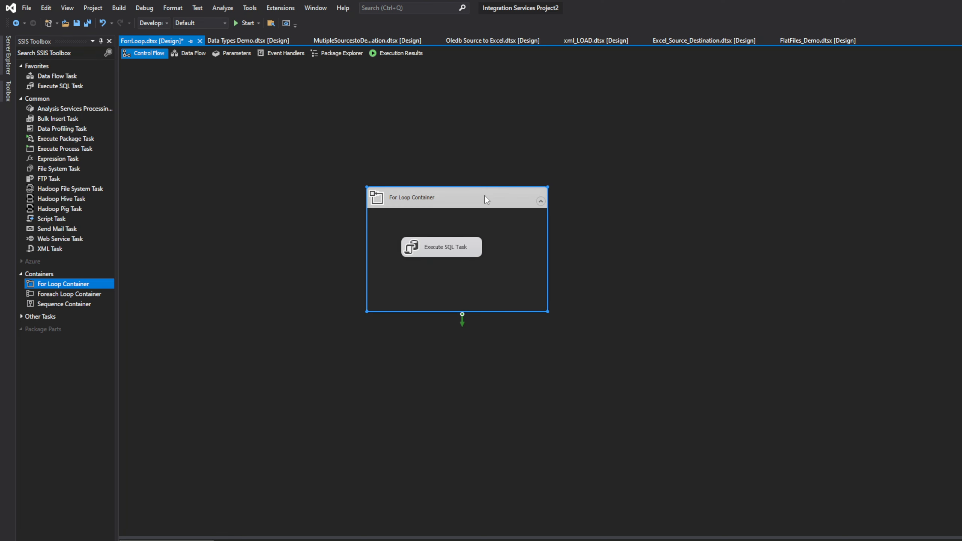
# Run the For Loop package, review the INSERT executions in its progress log, and stop debugging back to the control flow
pyautogui.click(246, 24)
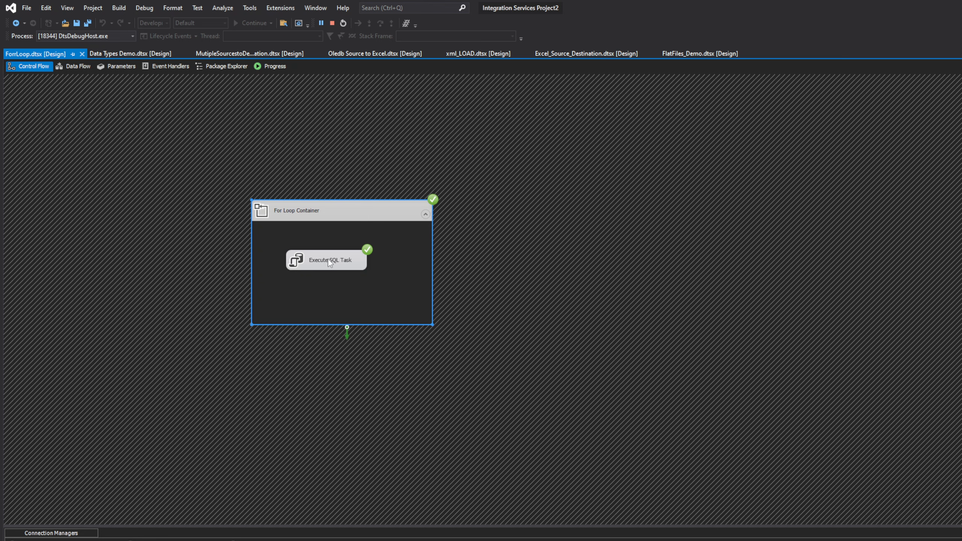
pyautogui.click(278, 70)
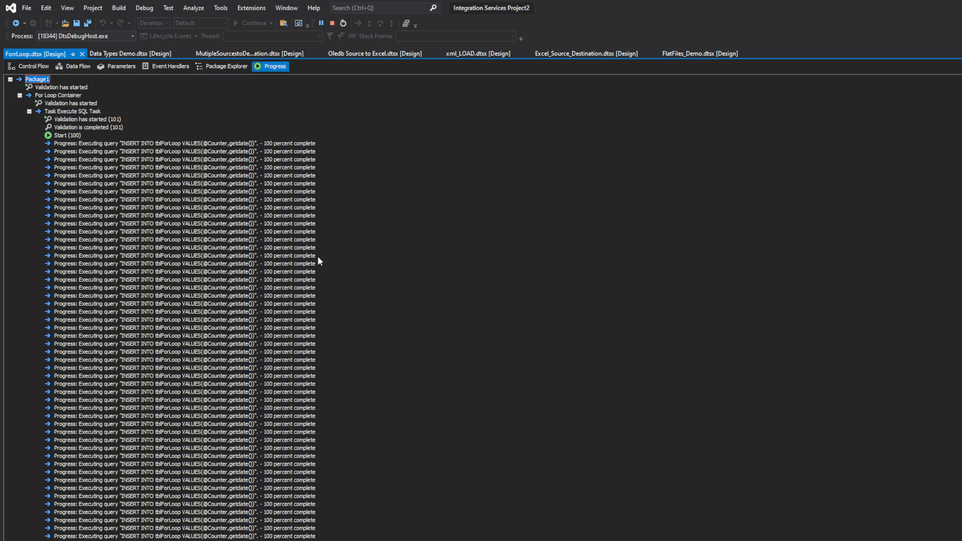
pyautogui.scroll(-1, 201, 326)
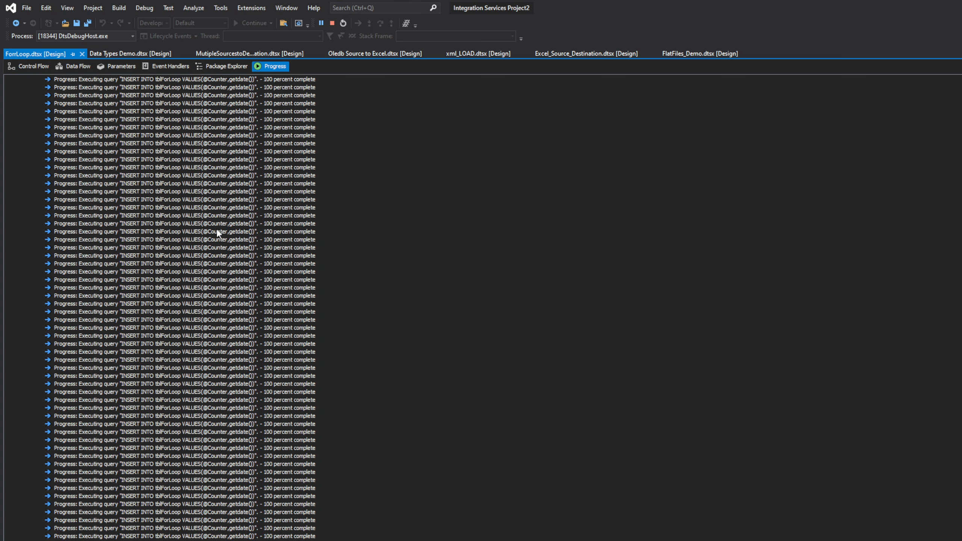
pyautogui.click(253, 121)
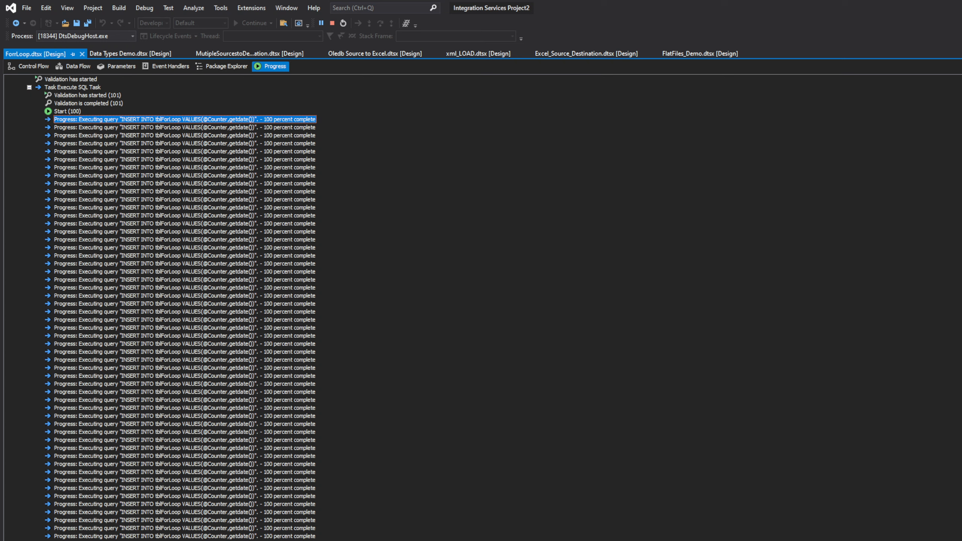
pyautogui.scroll(-3, 200, 303)
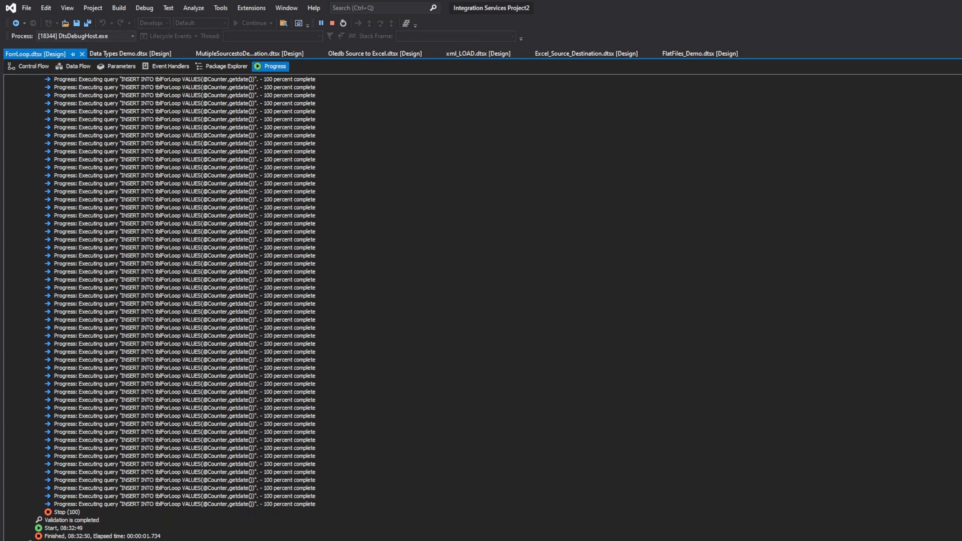
pyautogui.scroll(5, 159, 269)
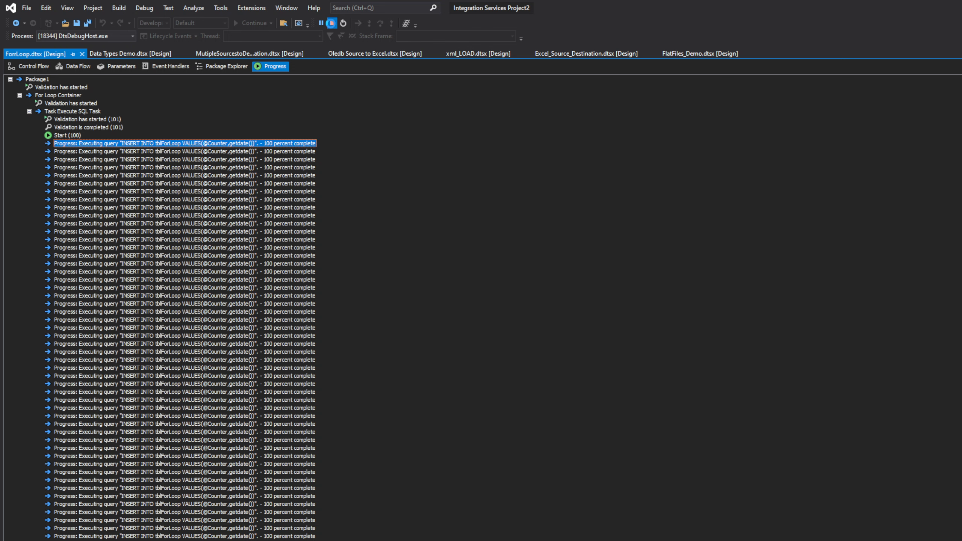
pyautogui.click(332, 24)
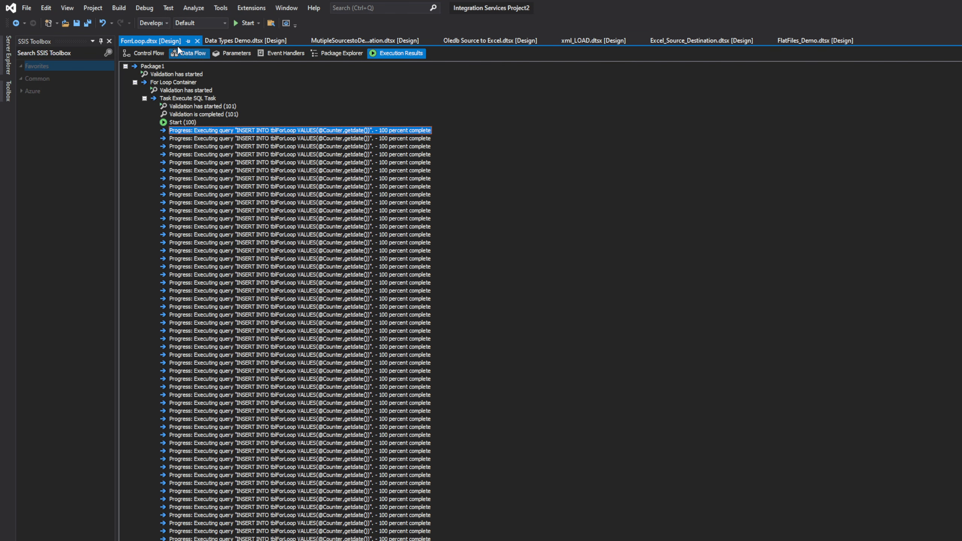
pyautogui.click(160, 54)
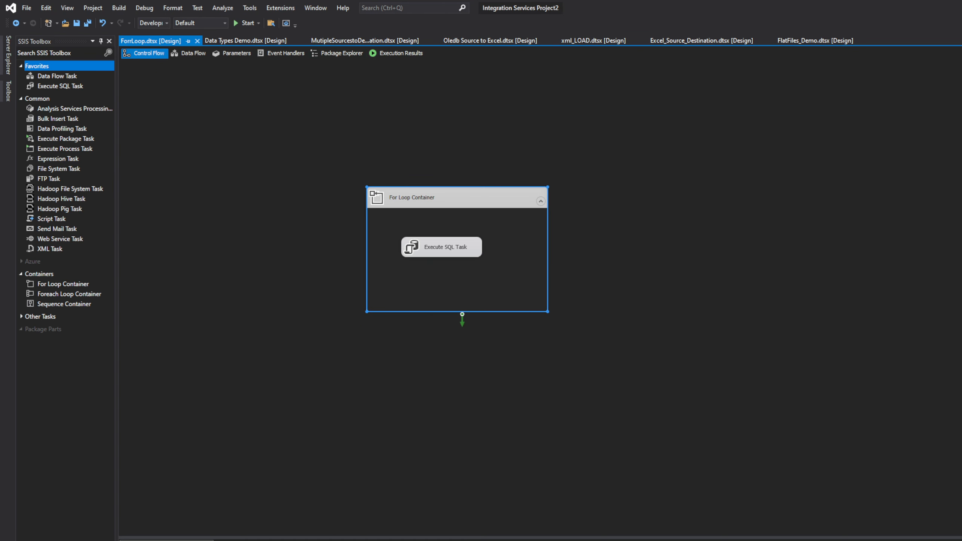
# Switch to SQL Server Management Studio, rerun SELECT * FROM tblForLoop and examine the rows inserted by the loop
pyautogui.hotkey('alt', 'Tab')
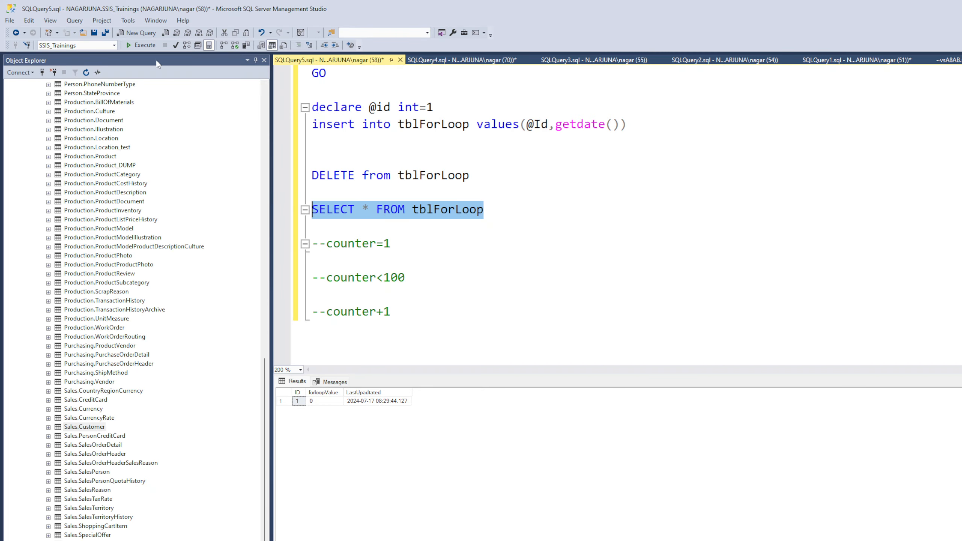
pyautogui.click(145, 46)
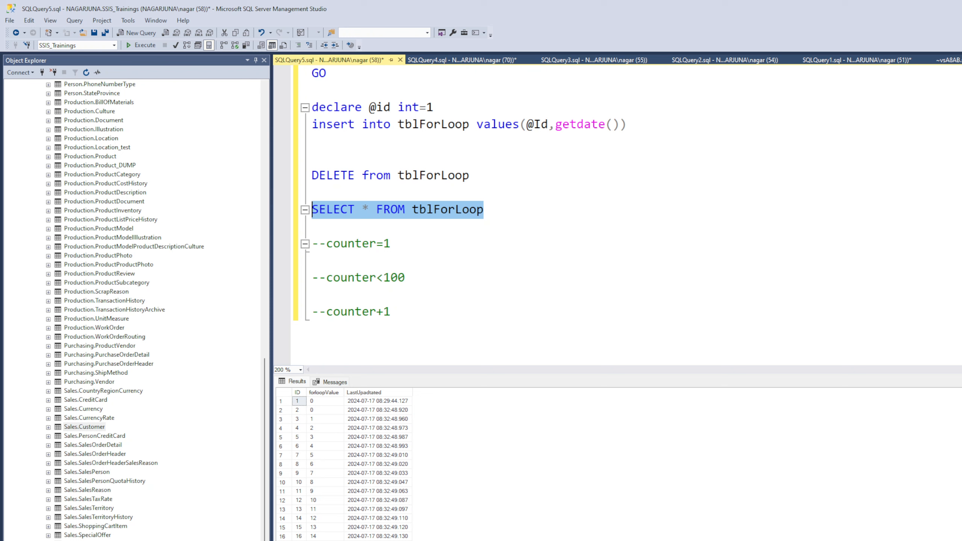
pyautogui.scroll(-18, 617, 466)
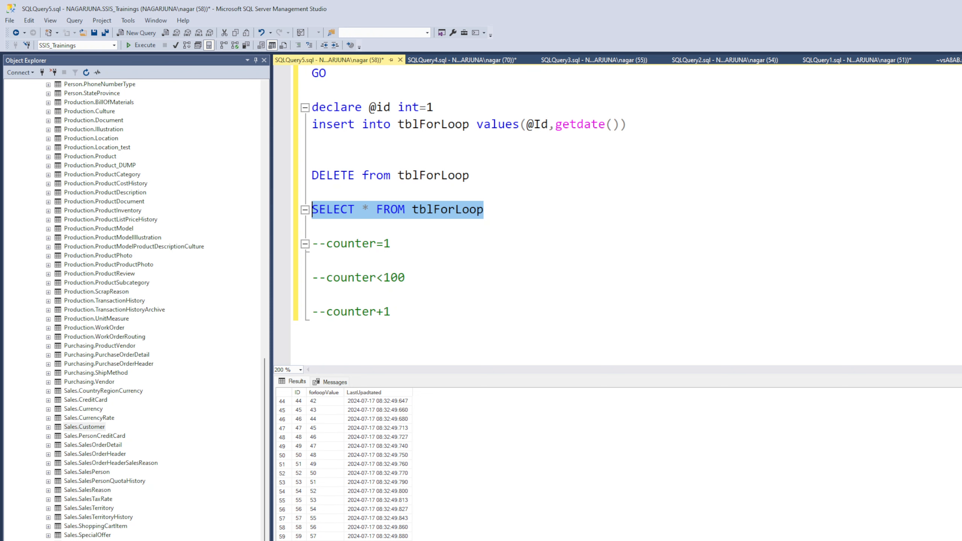
pyautogui.scroll(-2, 617, 468)
pyautogui.scroll(-4, 618, 468)
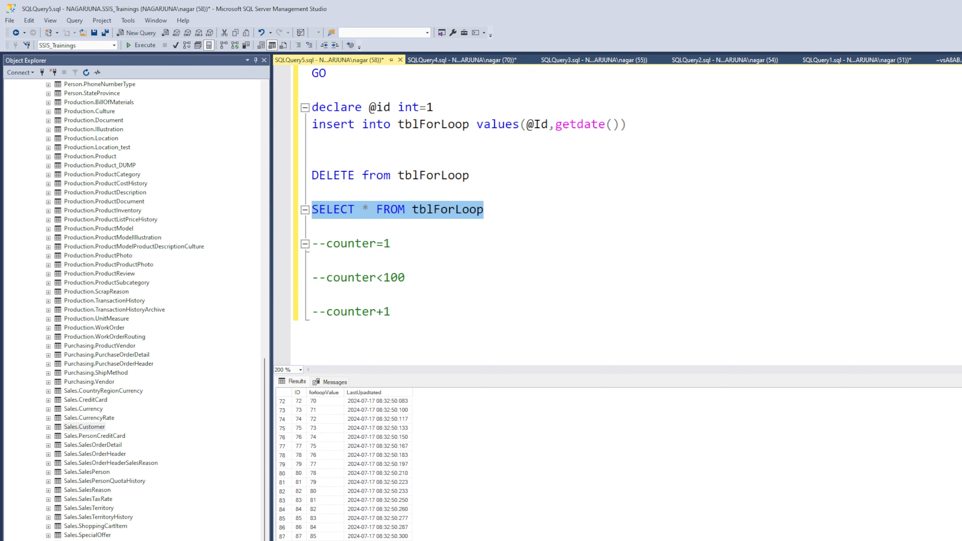
pyautogui.click(302, 393)
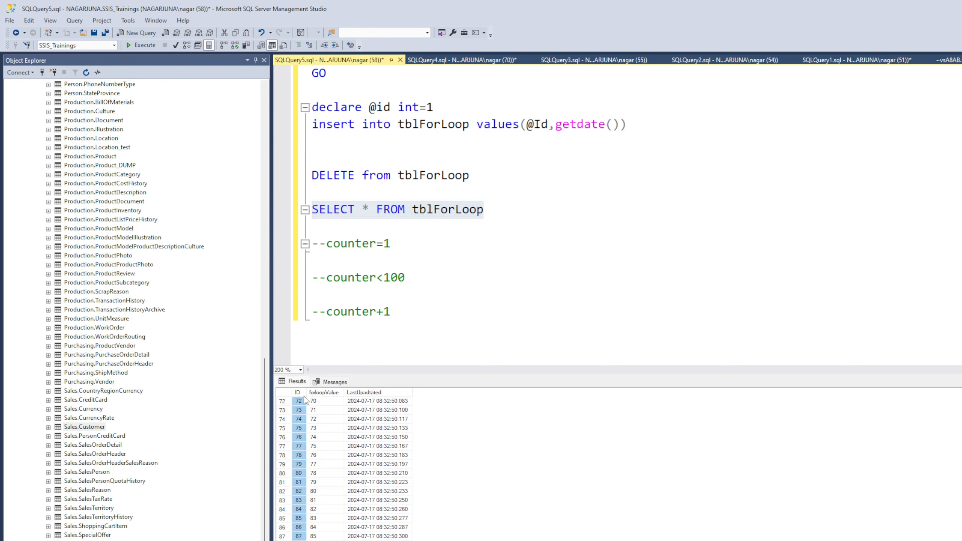
pyautogui.moveTo(305, 395); pyautogui.dragTo(308, 395)
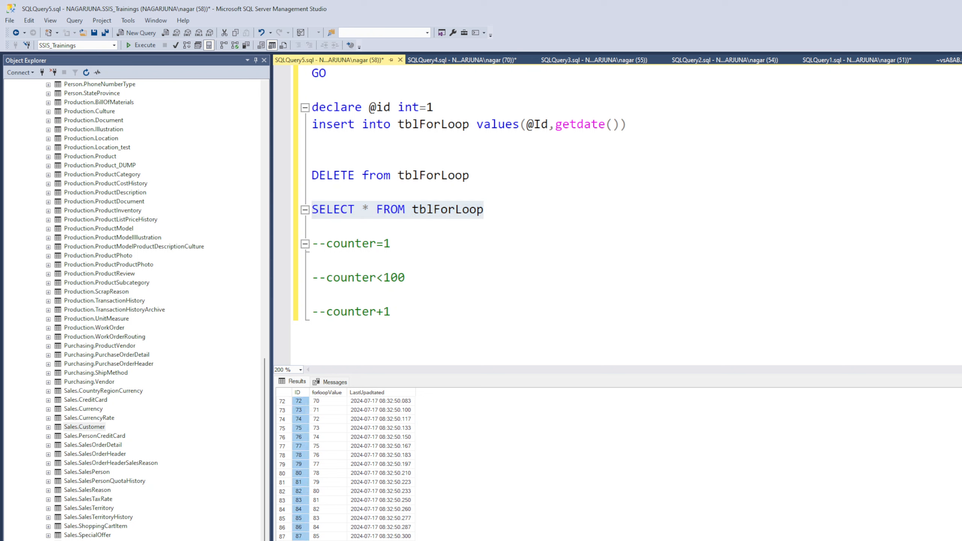
pyautogui.click(762, 528)
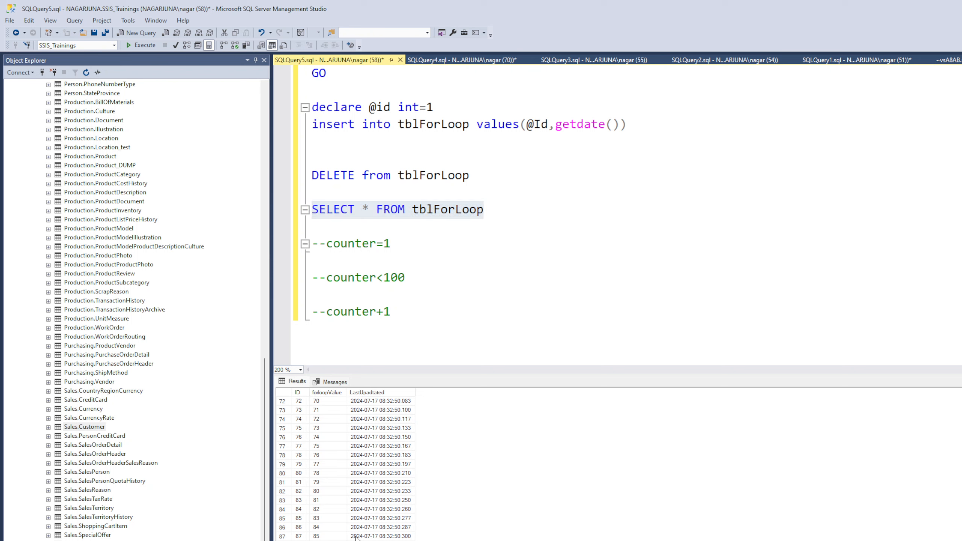
pyautogui.scroll(20, 617, 464)
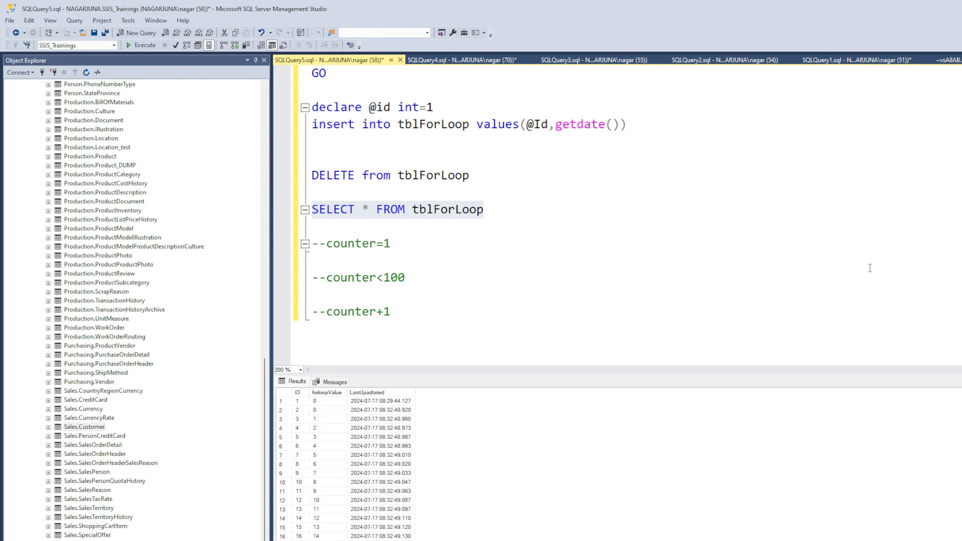
pyautogui.moveTo(588, 374); pyautogui.dragTo(593, 392)
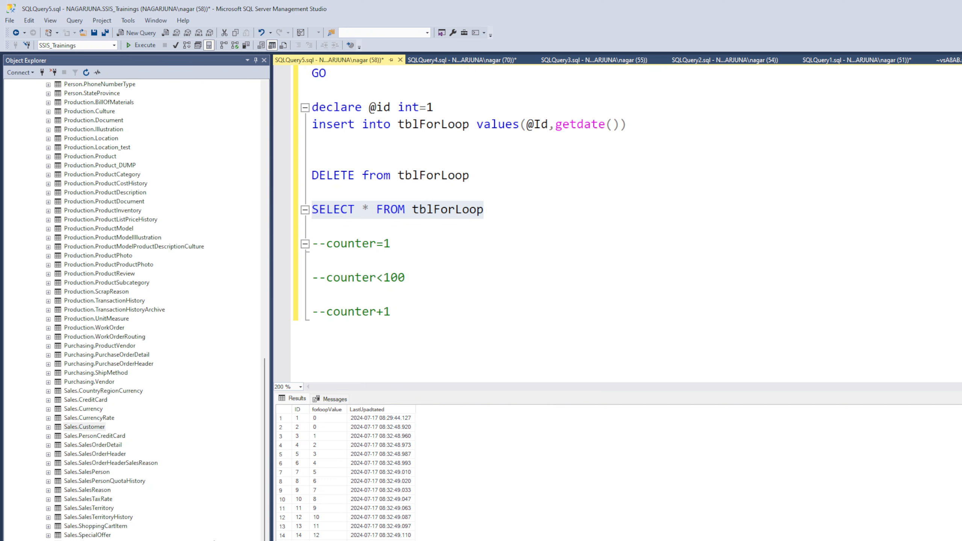
pyautogui.click(576, 158)
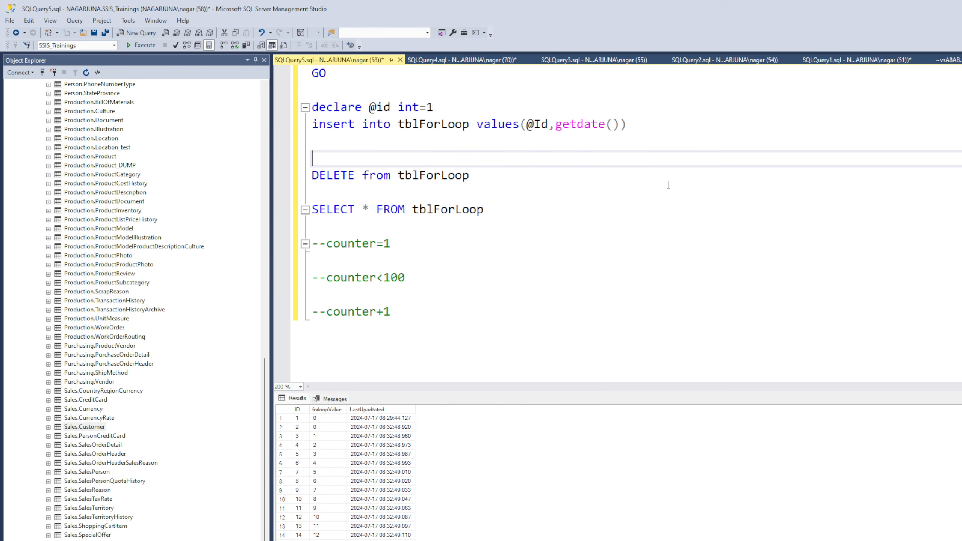
# Open the SQLQuery4 script and execute only its SELECT TOP (1000) query on [AdventureWorks2019].[Sales].[Customer]
pyautogui.click(492, 60)
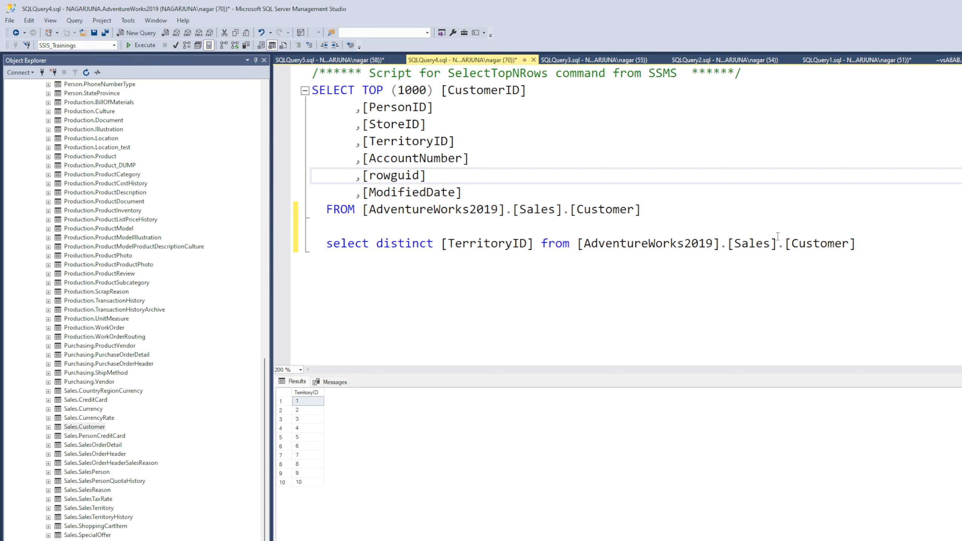
pyautogui.moveTo(678, 210); pyautogui.dragTo(310, 73)
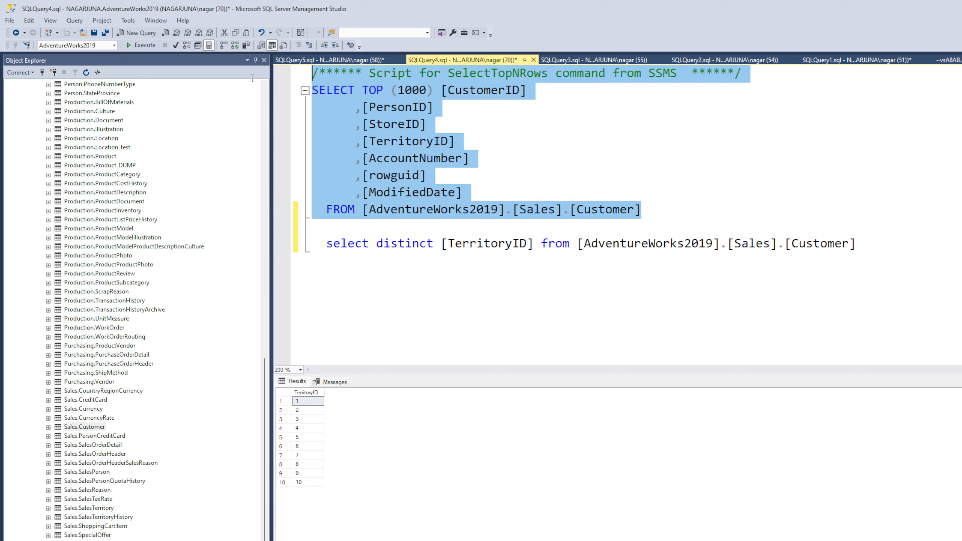
pyautogui.press('F5')
pyautogui.click(806, 243)
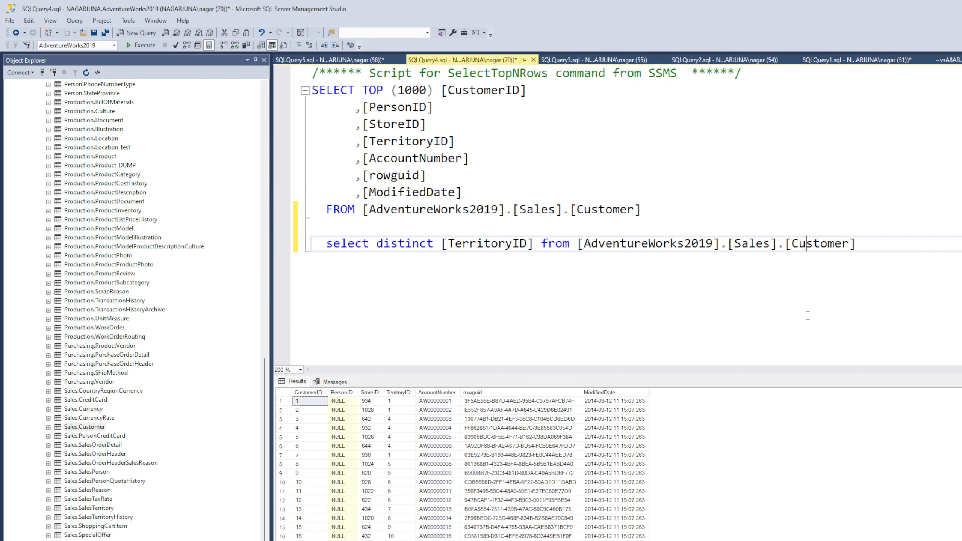
# Execute the TOP (1000) and distinct [TerritoryID] queries together and examine the TerritoryID column in the customer results
pyautogui.moveTo(856, 243); pyautogui.dragTo(311, 73)
pyautogui.press('F5')
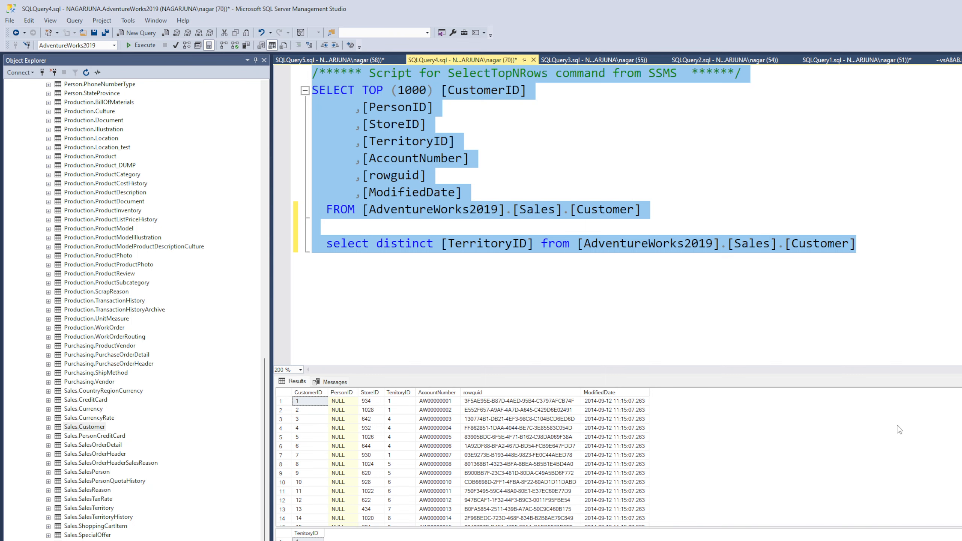
pyautogui.moveTo(845, 375); pyautogui.dragTo(841, 355)
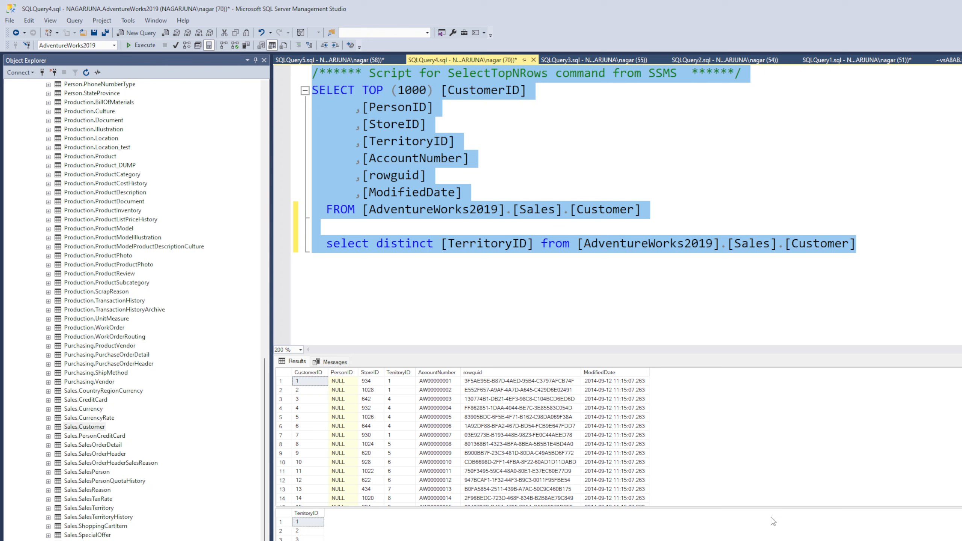
pyautogui.click(407, 375)
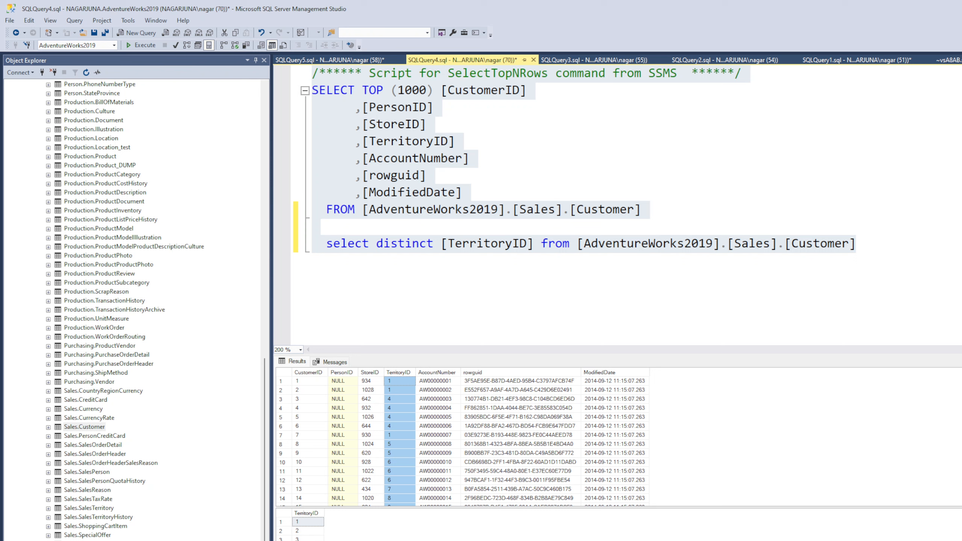
pyautogui.click(441, 243)
pyautogui.click(649, 215)
pyautogui.moveTo(649, 215); pyautogui.dragTo(361, 89)
pyautogui.click(404, 90)
pyautogui.click(752, 226)
# Start a new select query from [AdventureWorks2019].[Sales].[Customer] below the distinct TerritoryID query
pyautogui.click(868, 241)
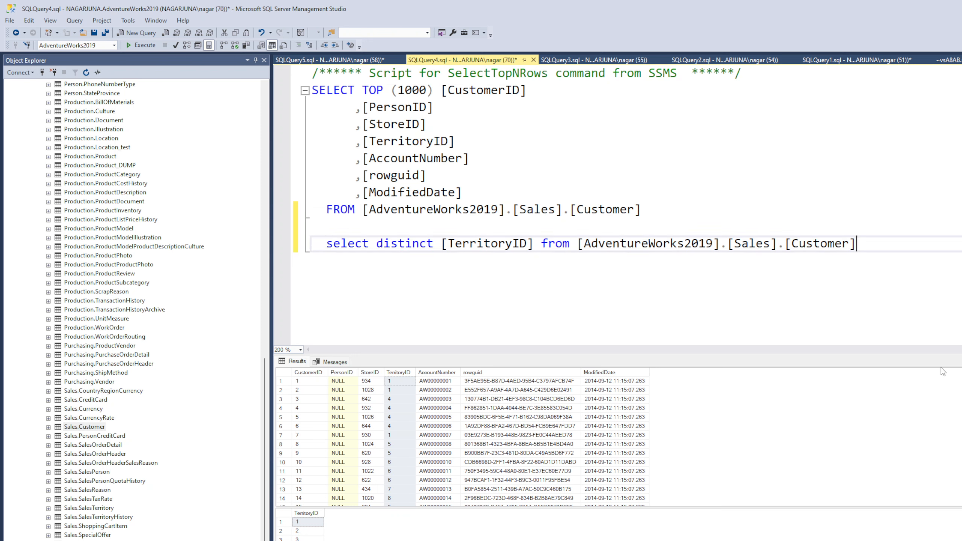
pyautogui.press('Return')
pyautogui.press('Return')
pyautogui.write('select')
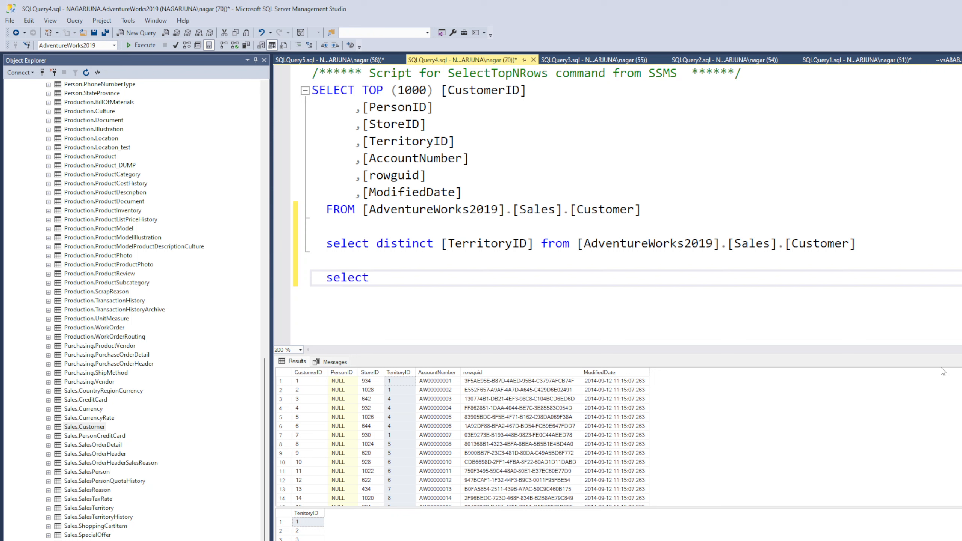
pyautogui.press('Return')
pyautogui.press('Return')
pyautogui.write('from')
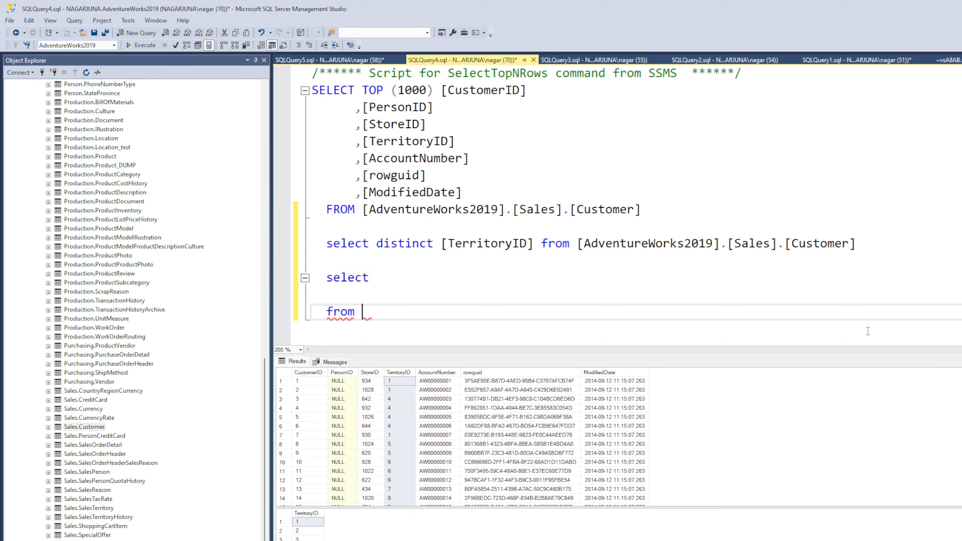
pyautogui.moveTo(856, 244); pyautogui.dragTo(577, 246)
pyautogui.hotkey('ctrl', 'c')
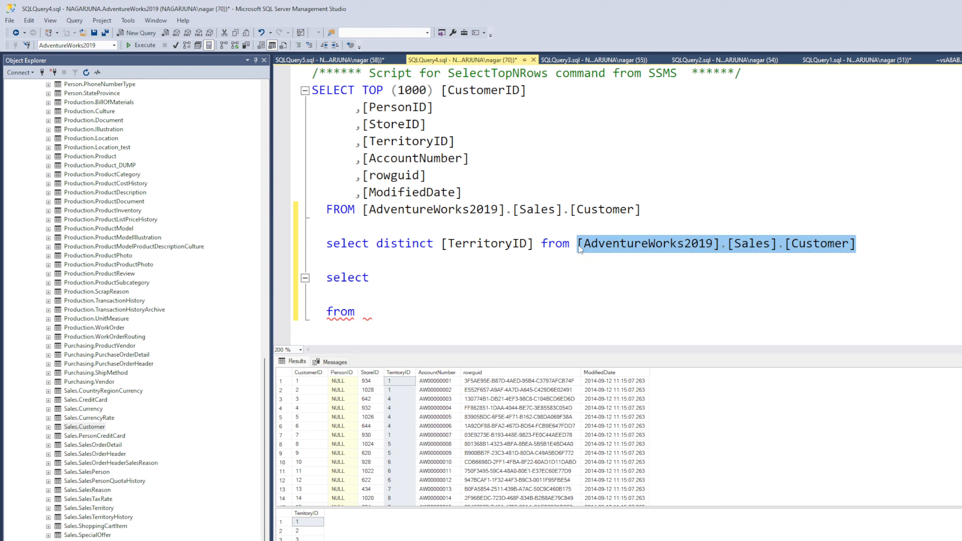
pyautogui.click(458, 318)
pyautogui.press('Return')
pyautogui.hotkey('ctrl', 'v')
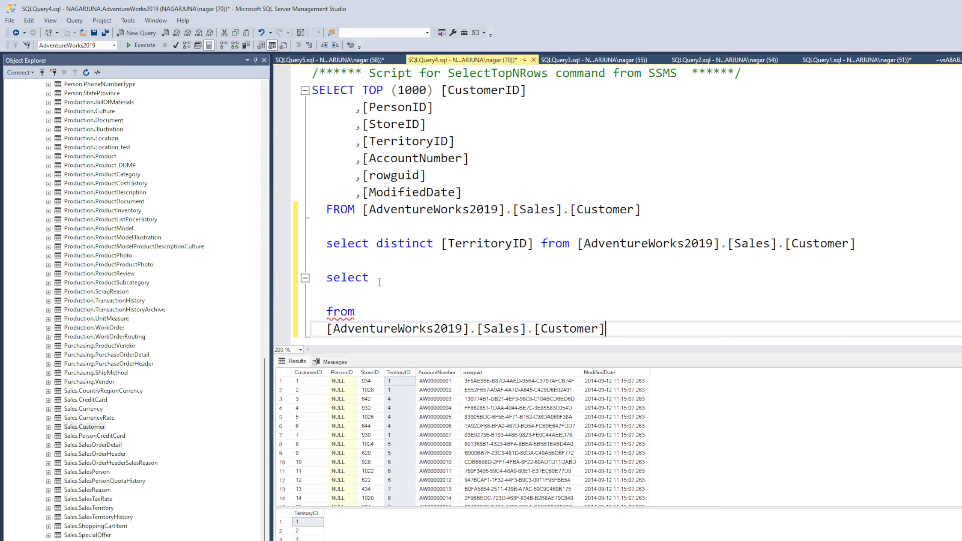
# Fill the new query's select list with [TerritoryID],count(1)
pyautogui.click(401, 277)
pyautogui.click(486, 244)
pyautogui.doubleClick(487, 245)
pyautogui.hotkey('ctrl', 'c')
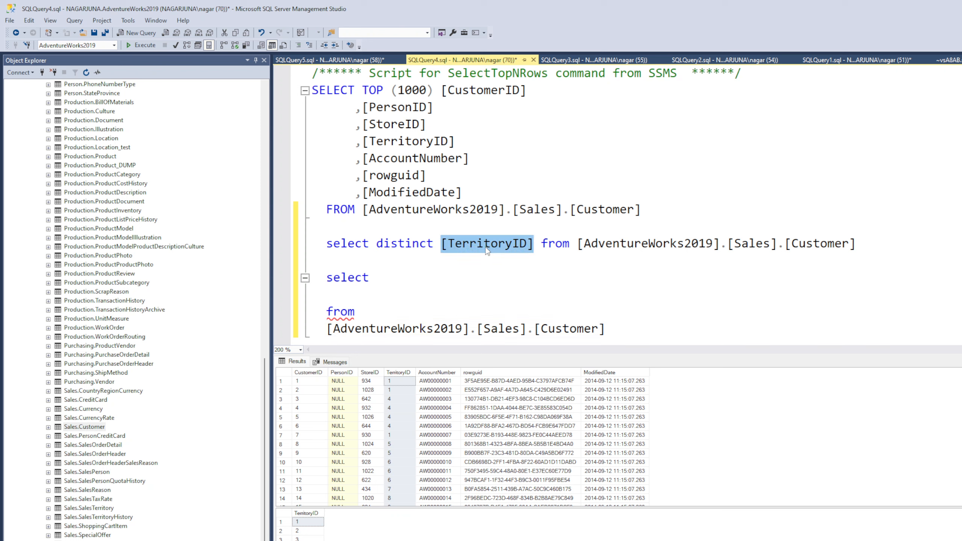
pyautogui.click(451, 275)
pyautogui.hotkey('ctrl', 'v')
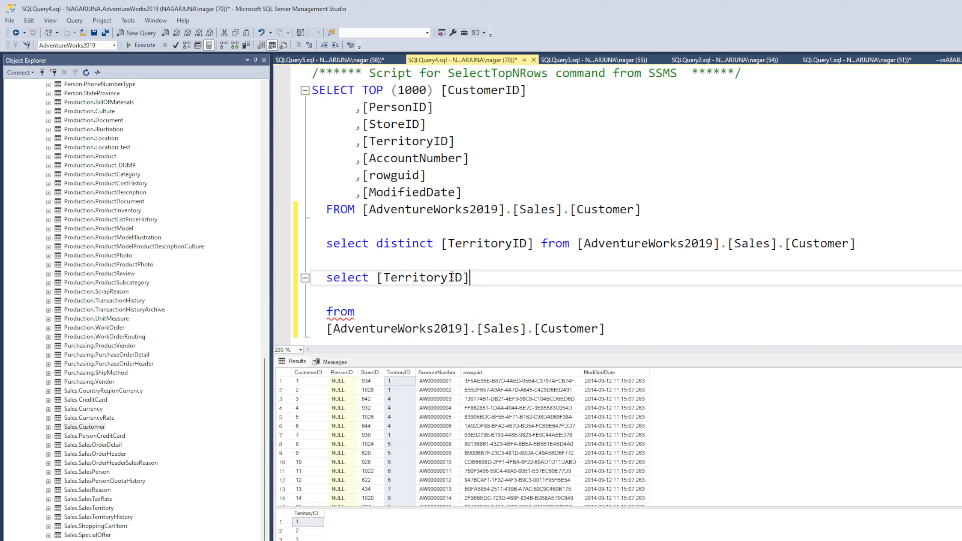
pyautogui.write(',co')
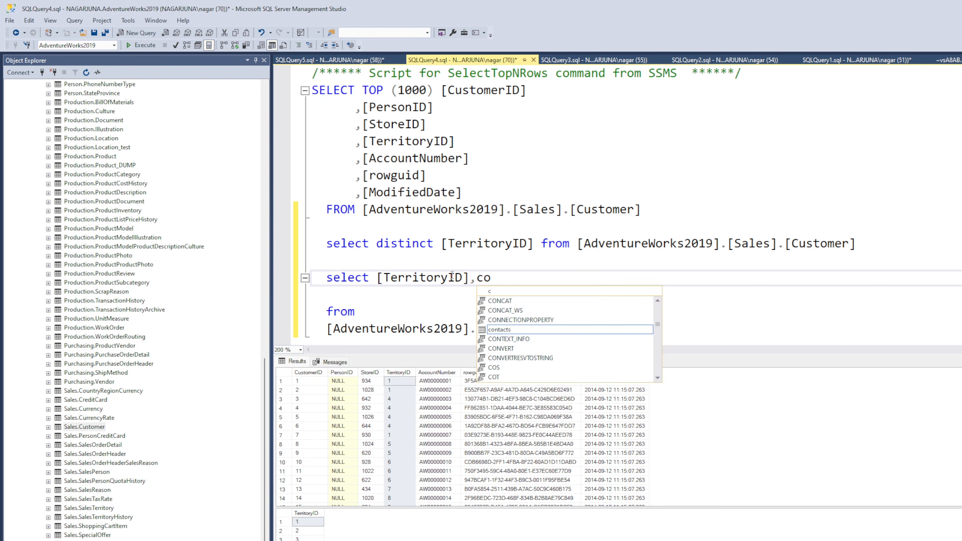
pyautogui.write('unt(1)')
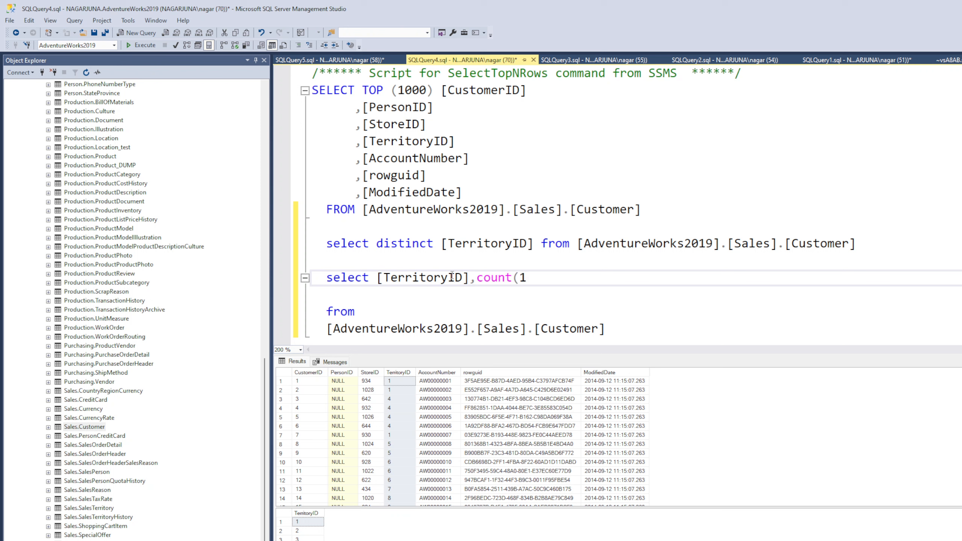
# Complete the TerritoryID count query with the clause group by [TerritoryID] below its from line
pyautogui.click(700, 335)
pyautogui.press('Return')
pyautogui.write('group by')
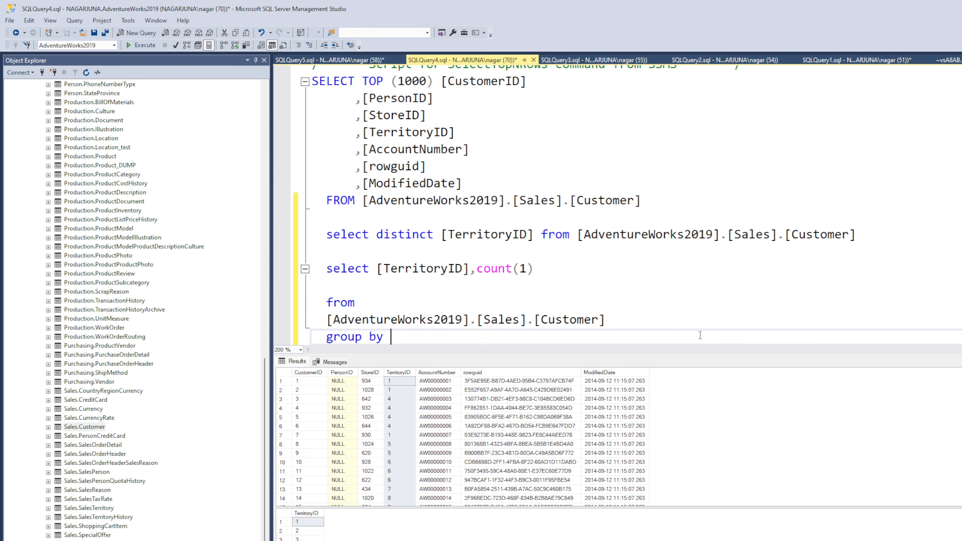
pyautogui.doubleClick(430, 269)
pyautogui.hotkey('ctrl', 'c')
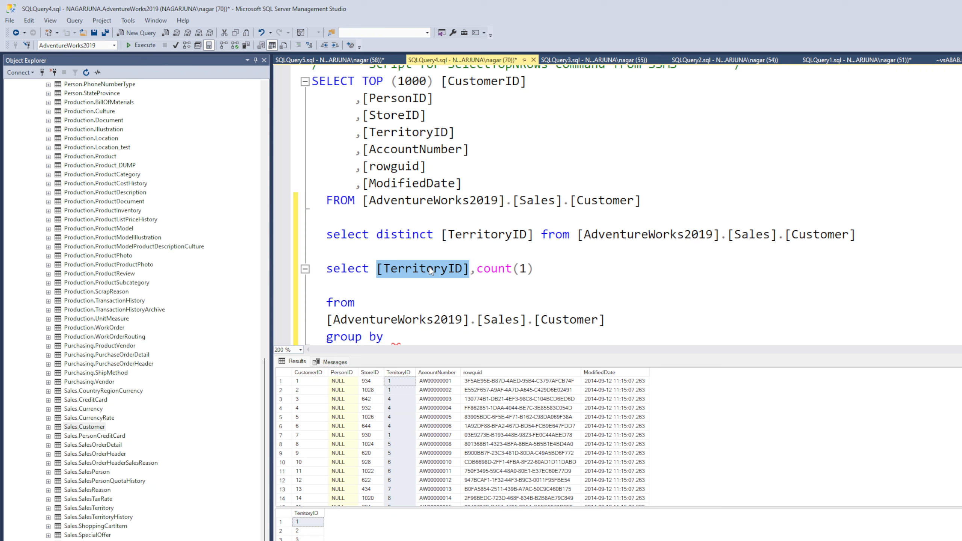
pyautogui.click(438, 337)
pyautogui.hotkey('ctrl', 'v')
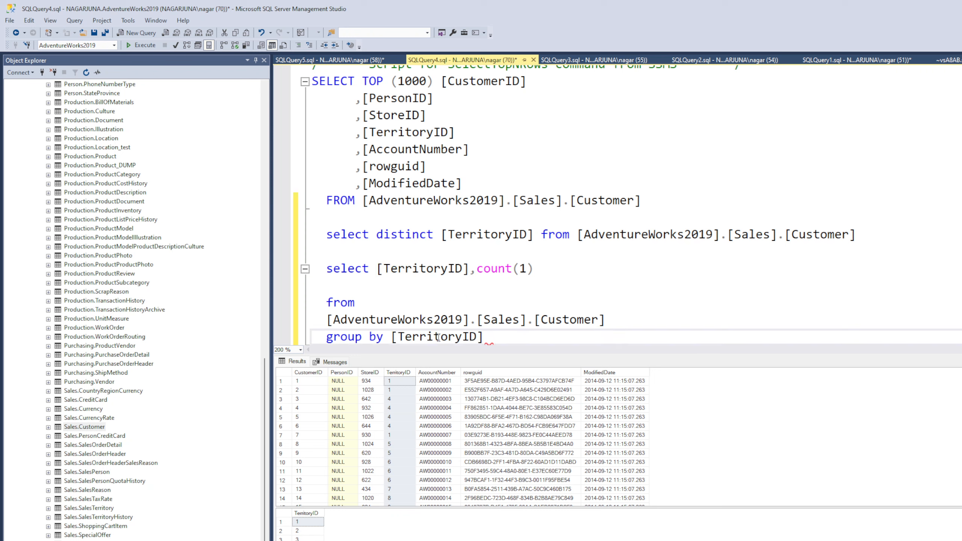
# Execute only the grouped [TerritoryID],count(1) query and examine the customer count for each territory
pyautogui.scroll(-1, 502, 301)
pyautogui.moveTo(516, 286); pyautogui.dragTo(314, 218)
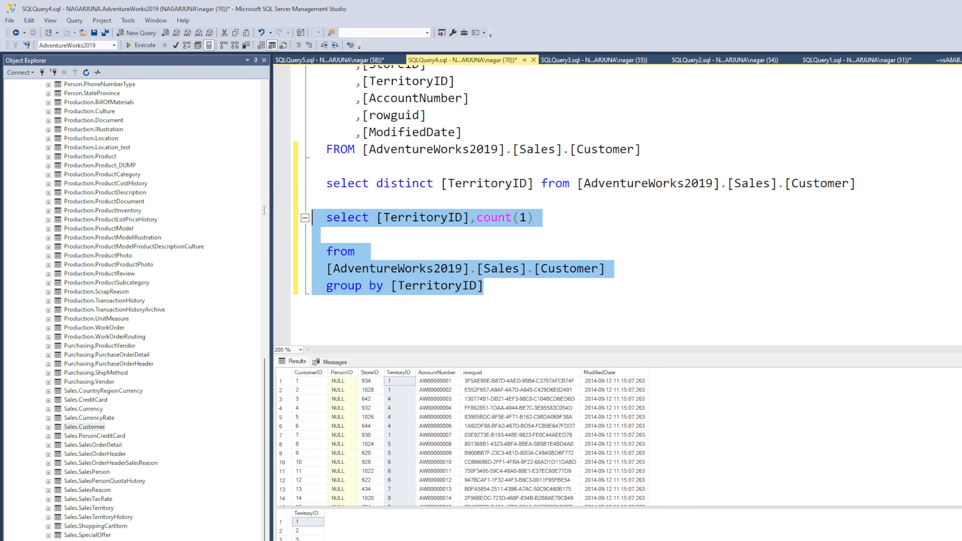
pyautogui.click(142, 45)
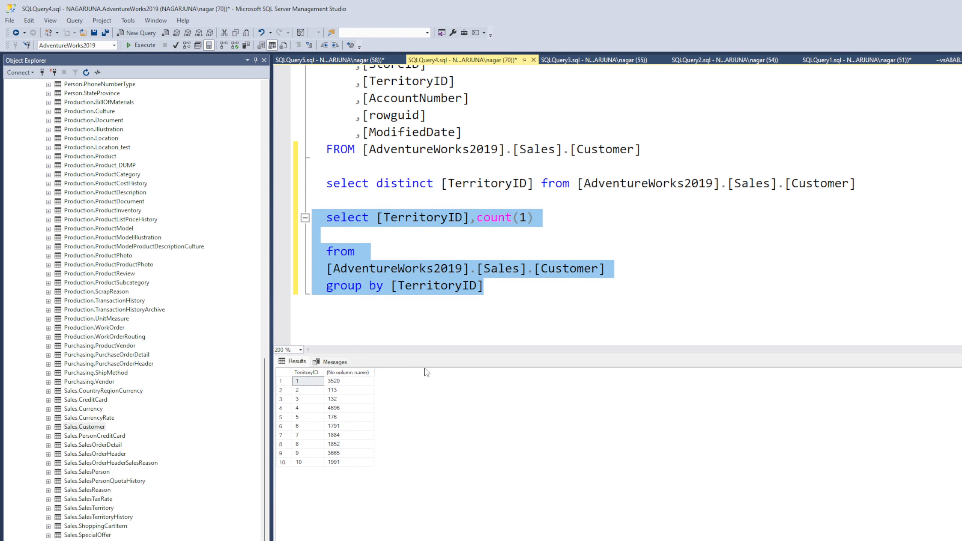
pyautogui.click(351, 373)
pyautogui.click(315, 384)
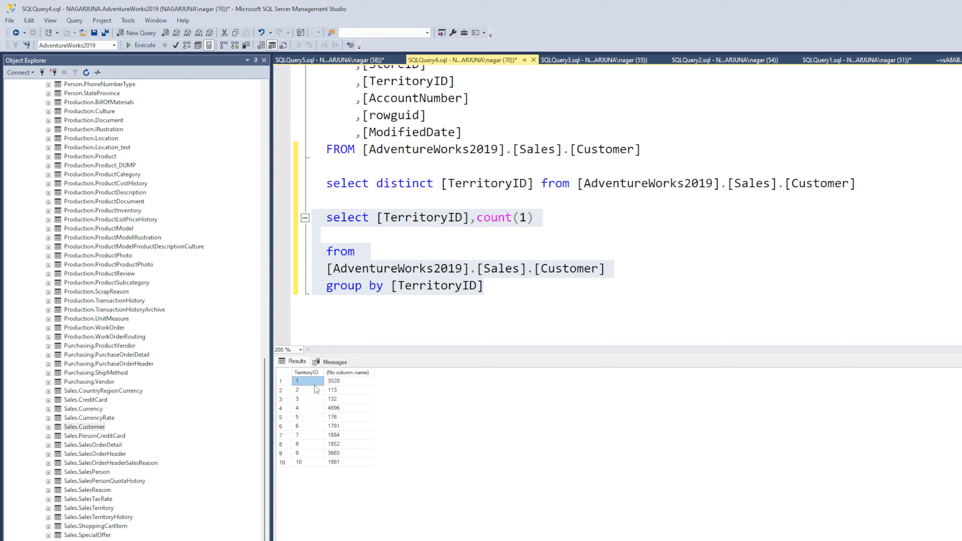
pyautogui.click(354, 382)
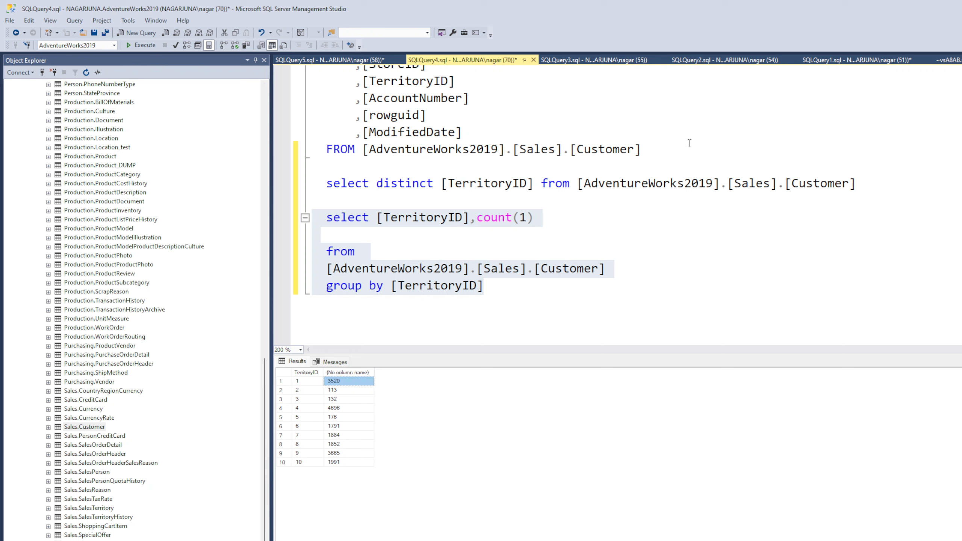
pyautogui.moveTo(689, 143); pyautogui.dragTo(452, 69)
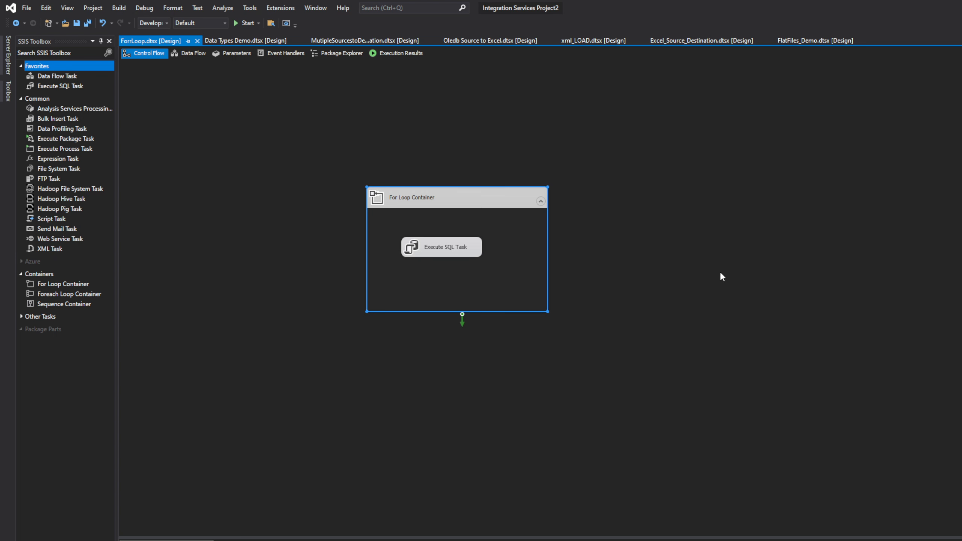
# In Visual Studio, move the For Loop Container toward the upper left of the control flow canvas and open the package variables
pyautogui.moveTo(492, 193)
pyautogui.mouseDown()
pyautogui.moveTo(448, 181)
pyautogui.moveTo(383, 125)
pyautogui.mouseUp()
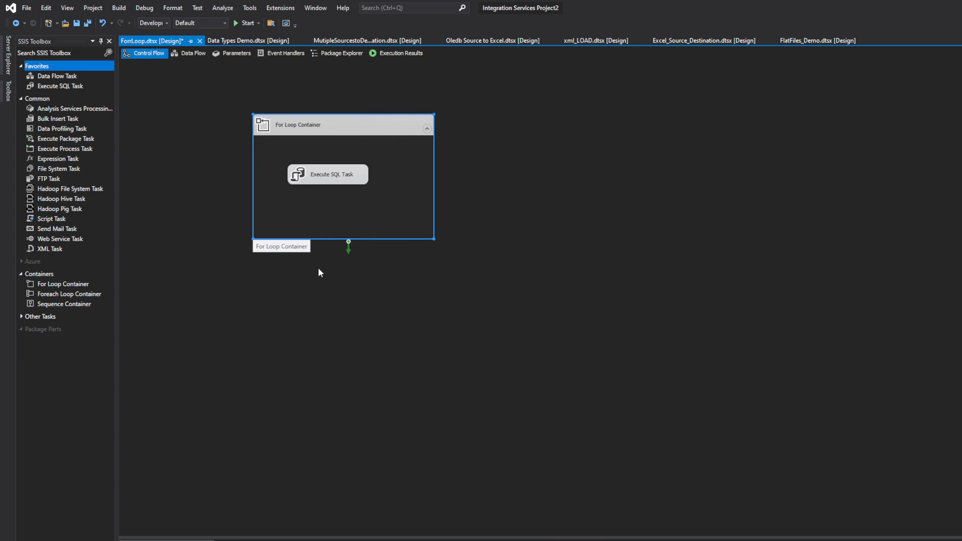
pyautogui.click(531, 218)
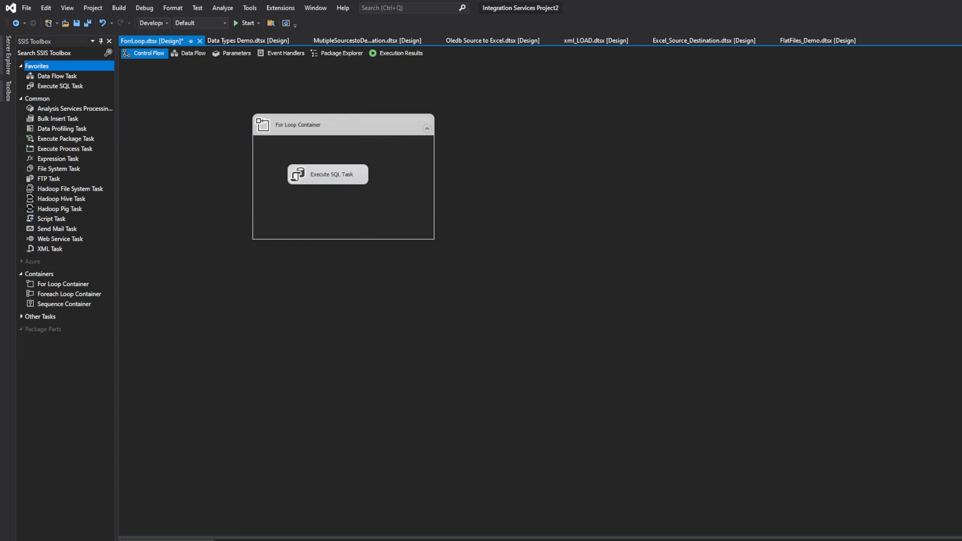
pyautogui.click(961, 53)
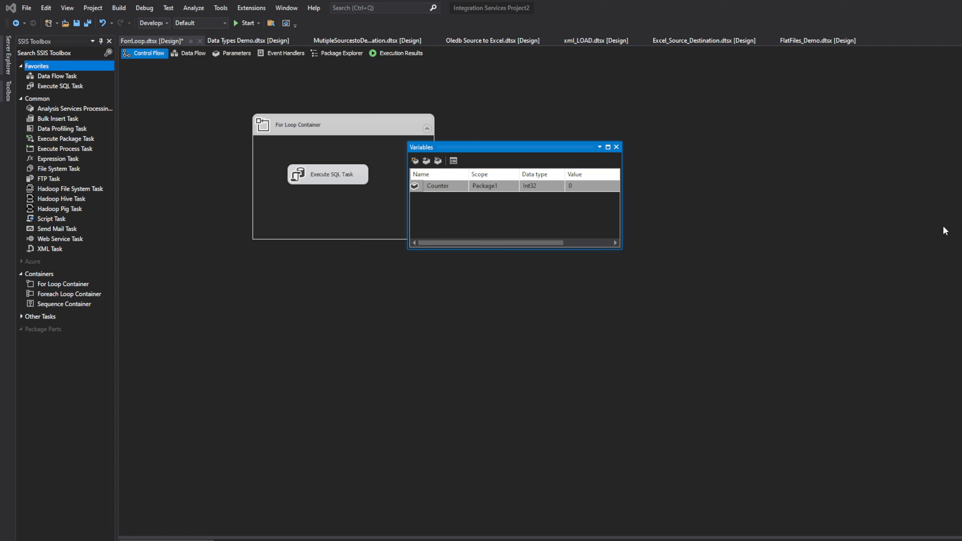
# Add a package variable named Folderpath
pyautogui.click(414, 161)
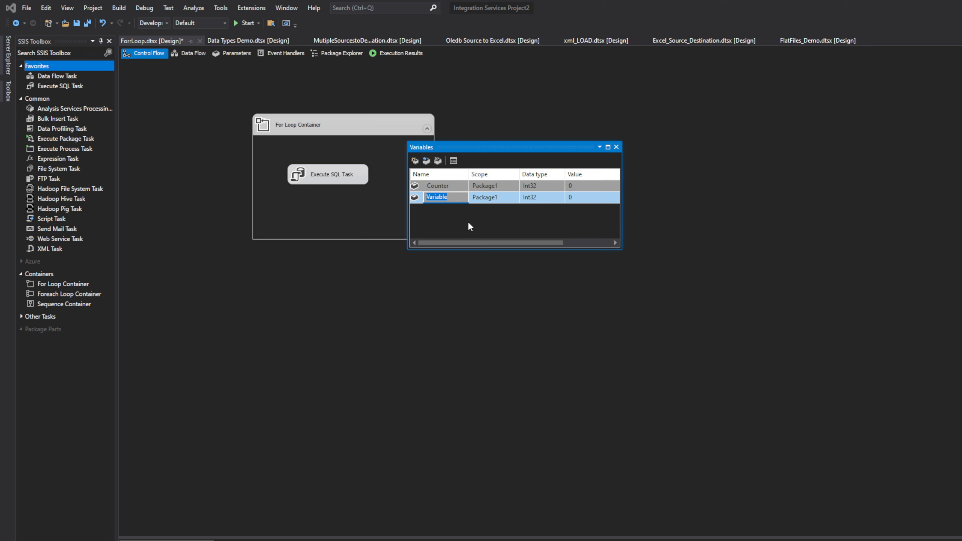
pyautogui.write('Folderpath')
# Add a package variable named Filepath below Folderpath, keeping its scope at package level
pyautogui.click(415, 161)
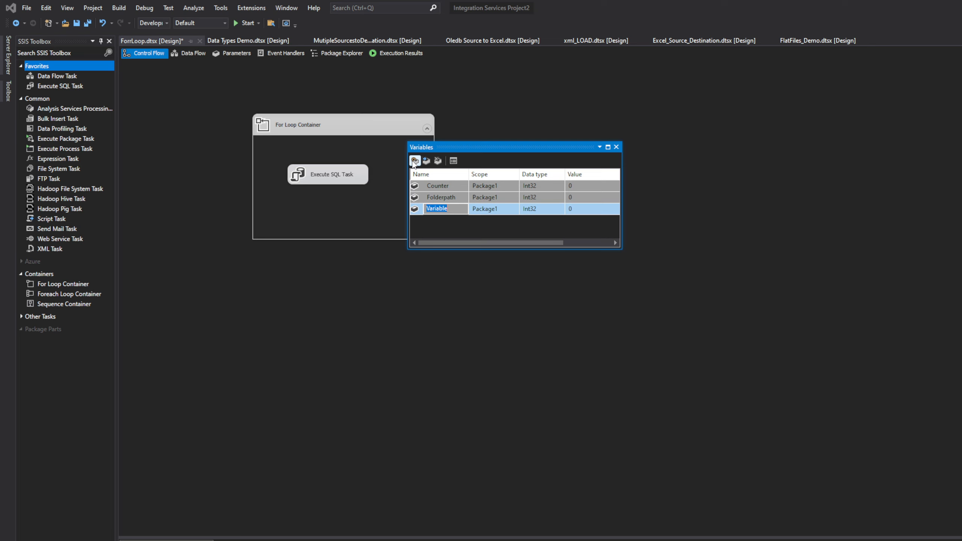
pyautogui.write('Filepath')
pyautogui.click(426, 161)
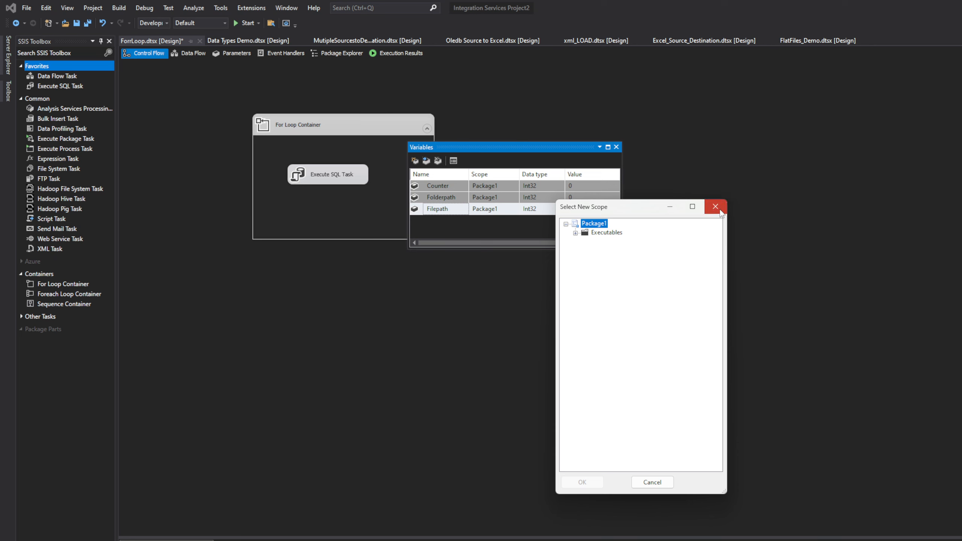
pyautogui.click(715, 206)
# Add a package variable named LoopCounter below Filepath
pyautogui.click(414, 160)
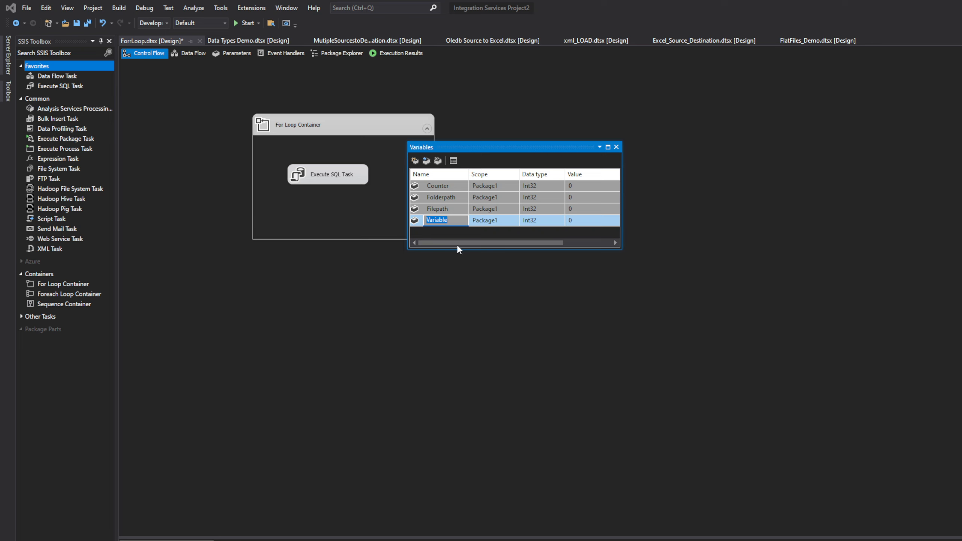
pyautogui.write('LoopCounter')
# Switch to File Explorer and browse to the Misc (E:) drive to find a location for the output folder
pyautogui.click(600, 197)
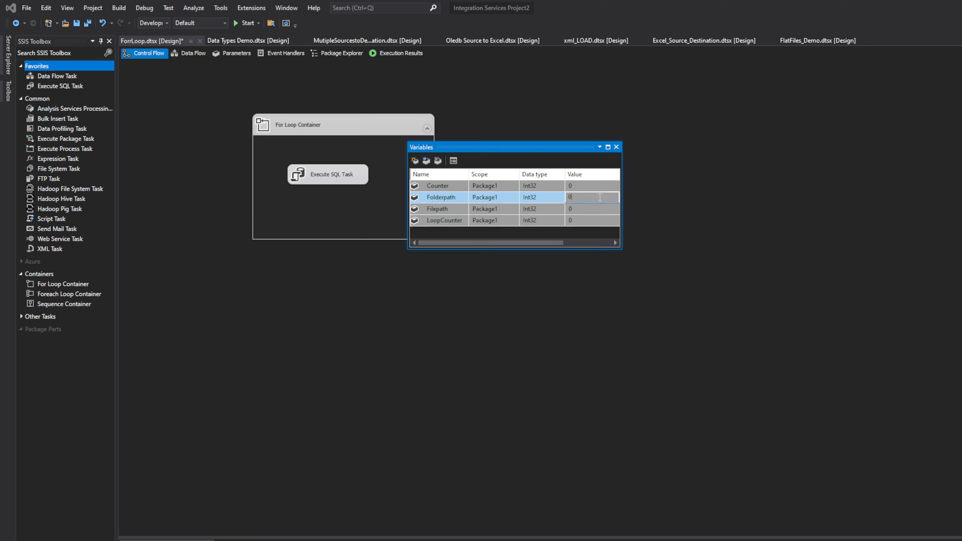
pyautogui.doubleClick(571, 196)
pyautogui.hotkey('alt', 'Tab')
pyautogui.press('super+e')
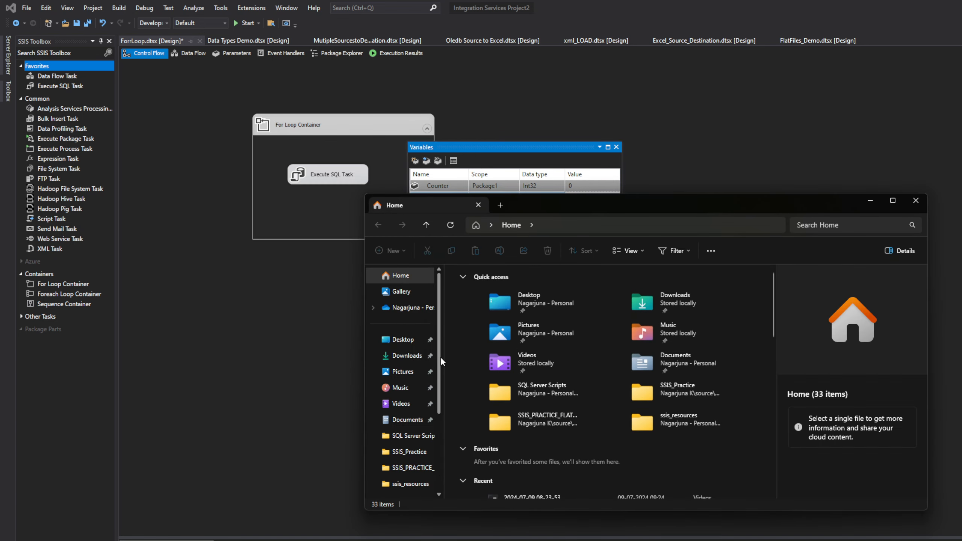
pyautogui.scroll(-3, 435, 371)
pyautogui.click(417, 434)
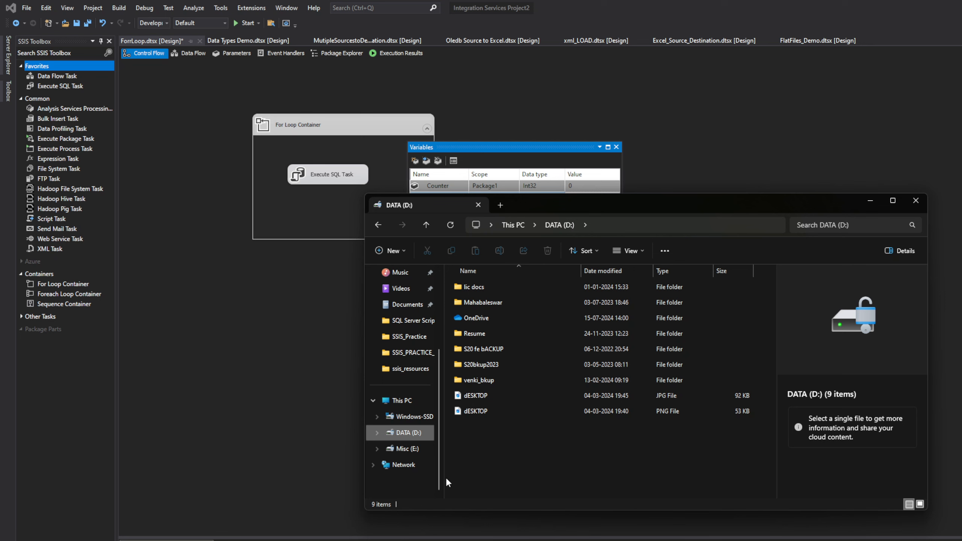
pyautogui.click(408, 450)
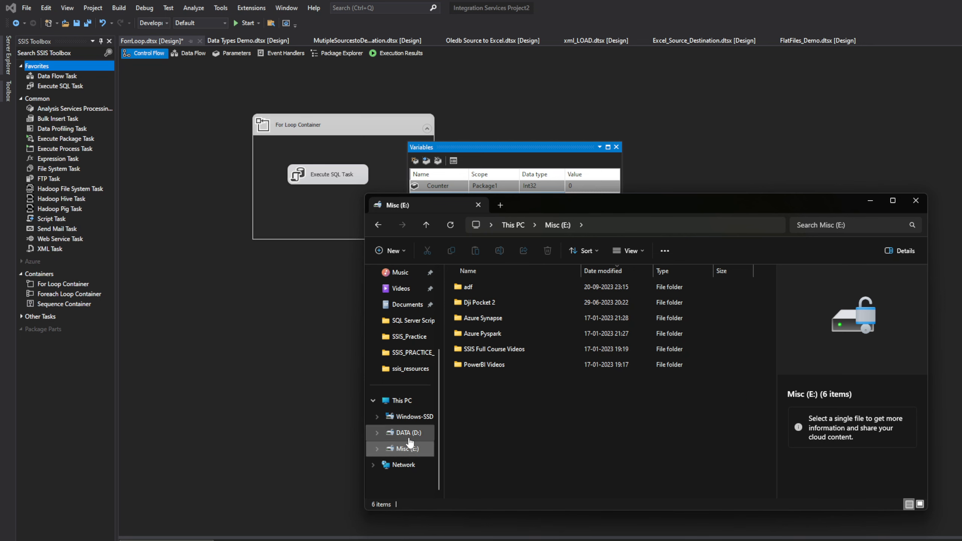
pyautogui.click(409, 436)
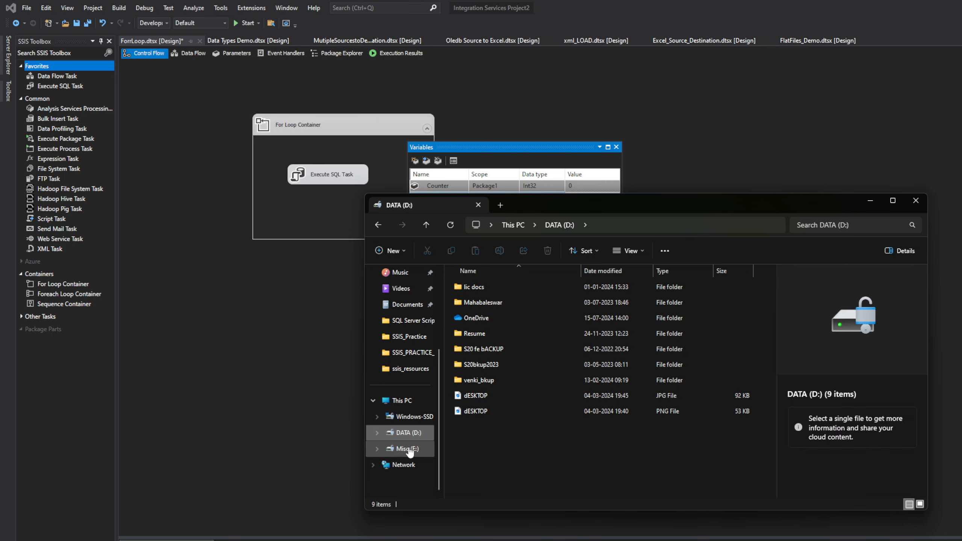
pyautogui.click(407, 448)
# Create a folder named ssis_files in the root of the Misc (E:) drive
pyautogui.rightClick(515, 423)
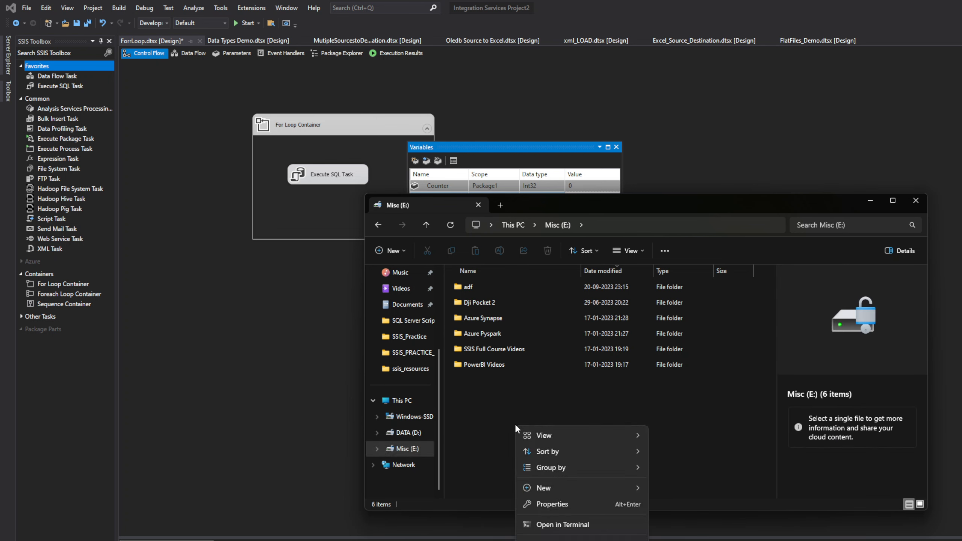
pyautogui.moveTo(583, 488)
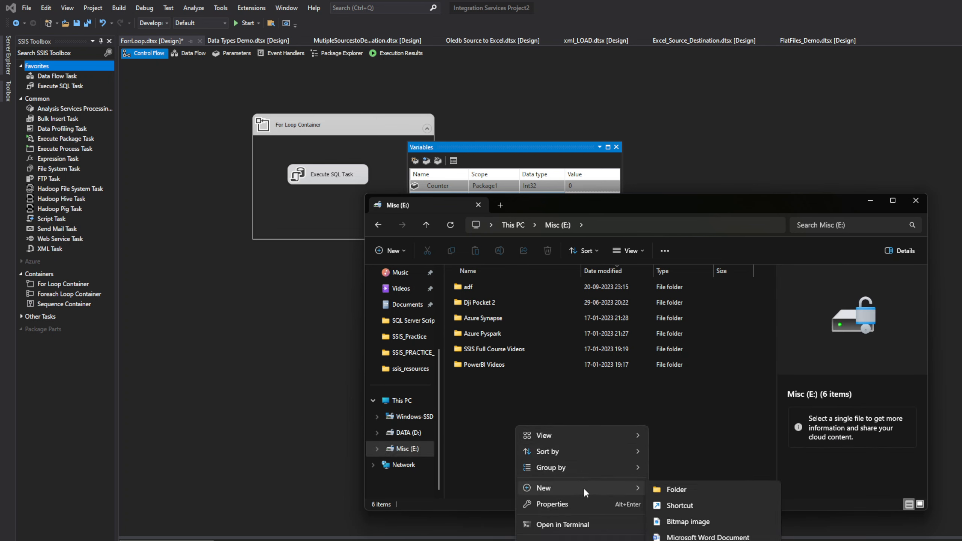
pyautogui.click(683, 489)
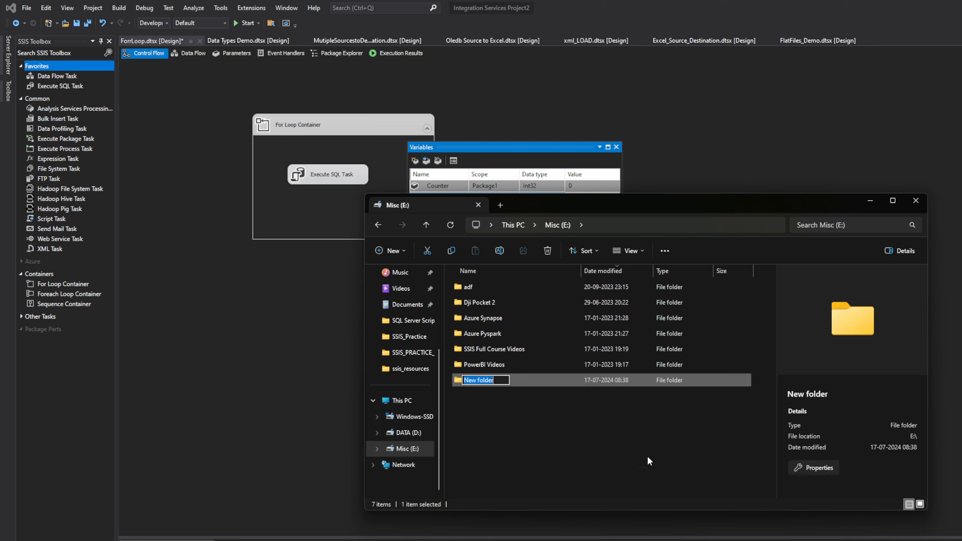
pyautogui.write('ssis_files')
pyautogui.press('Return')
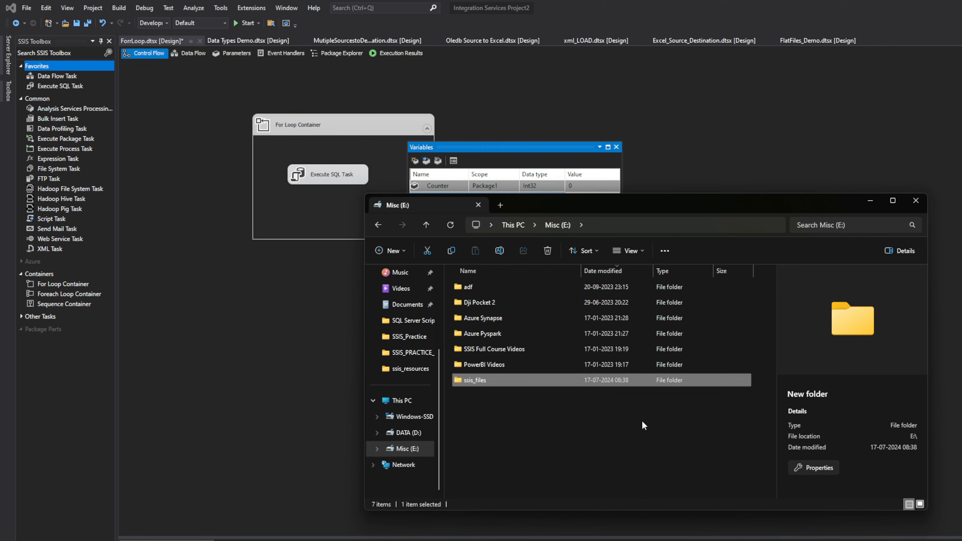
# Open the ssis_files folder, copy its path E:\ssis_files, and return to the package variables in Visual Studio
pyautogui.click(579, 379)
pyautogui.doubleClick(578, 379)
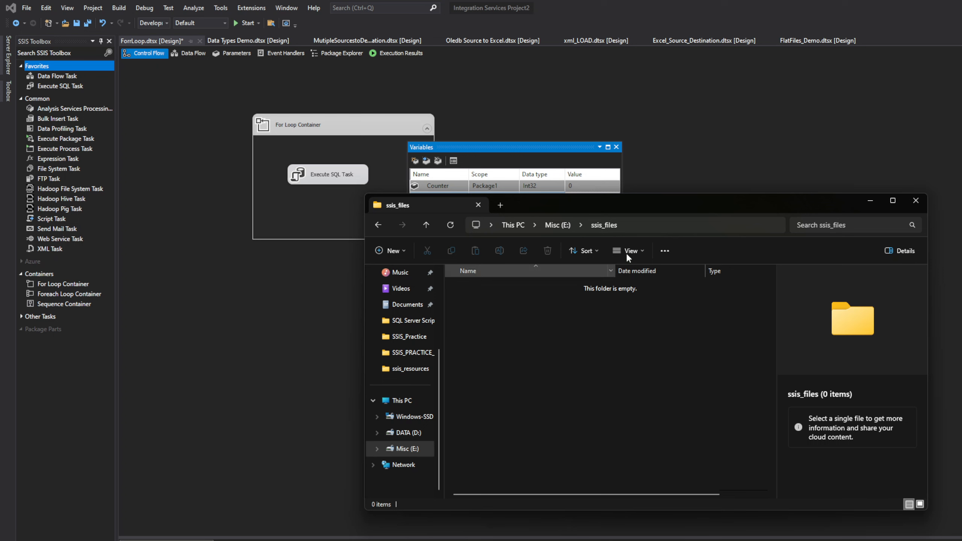
pyautogui.click(659, 220)
pyautogui.hotkey('ctrl', 'c')
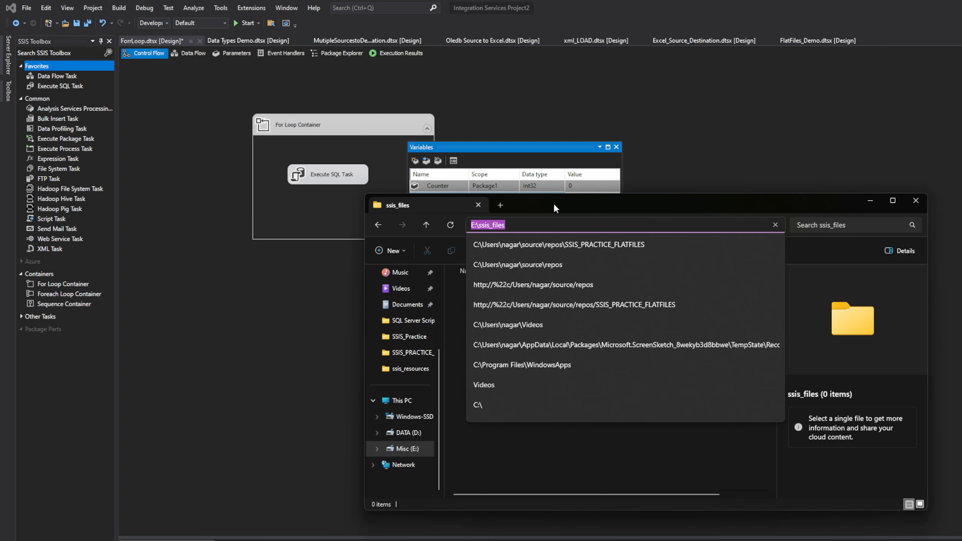
pyautogui.click(551, 185)
# Try to enter E:\ssis_files as the value of the Folderpath variable while its data type is Int32
pyautogui.click(591, 197)
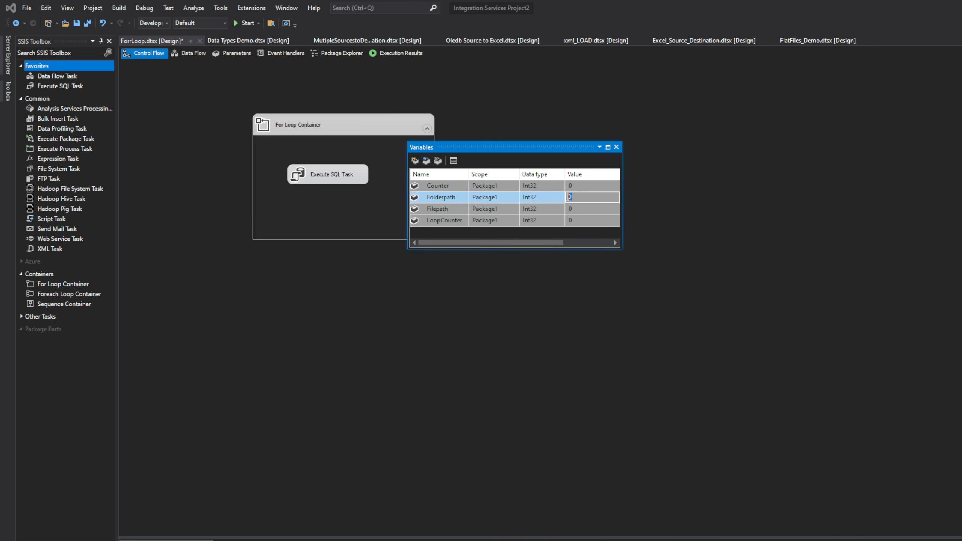
pyautogui.hotkey('ctrl', 'v')
pyautogui.click(647, 211)
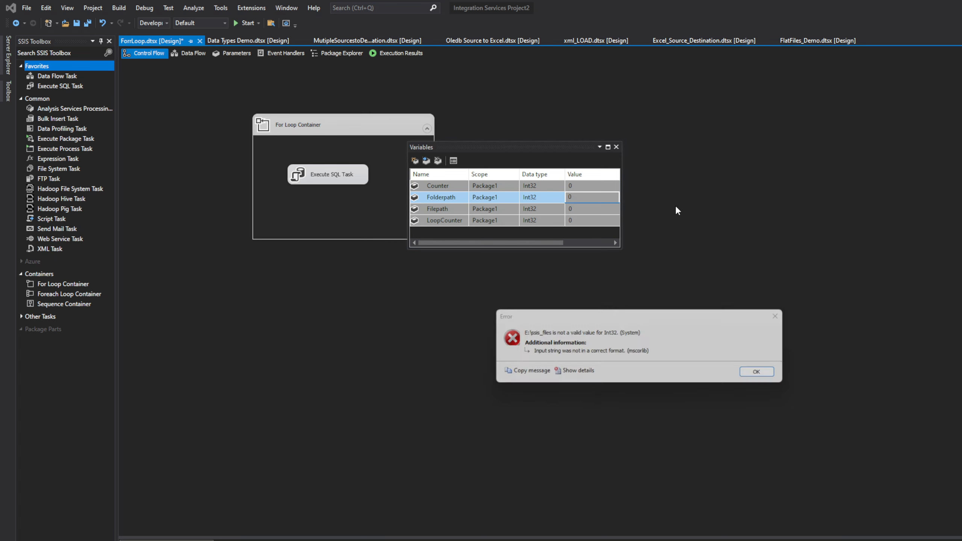
pyautogui.click(765, 374)
# Change the Folderpath variable's data type to String and set its value to E:\ssis_files
pyautogui.click(541, 196)
pyautogui.click(560, 198)
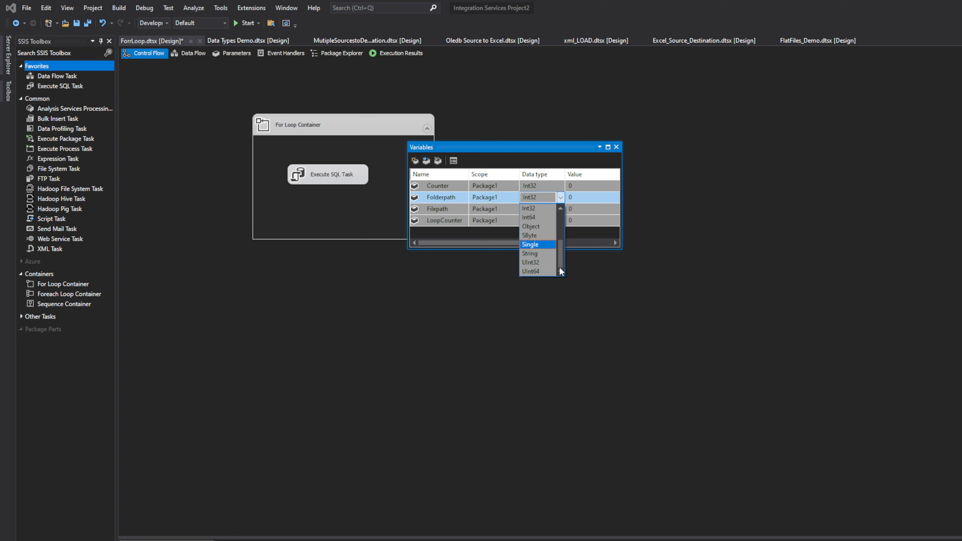
pyautogui.click(546, 253)
pyautogui.click(571, 197)
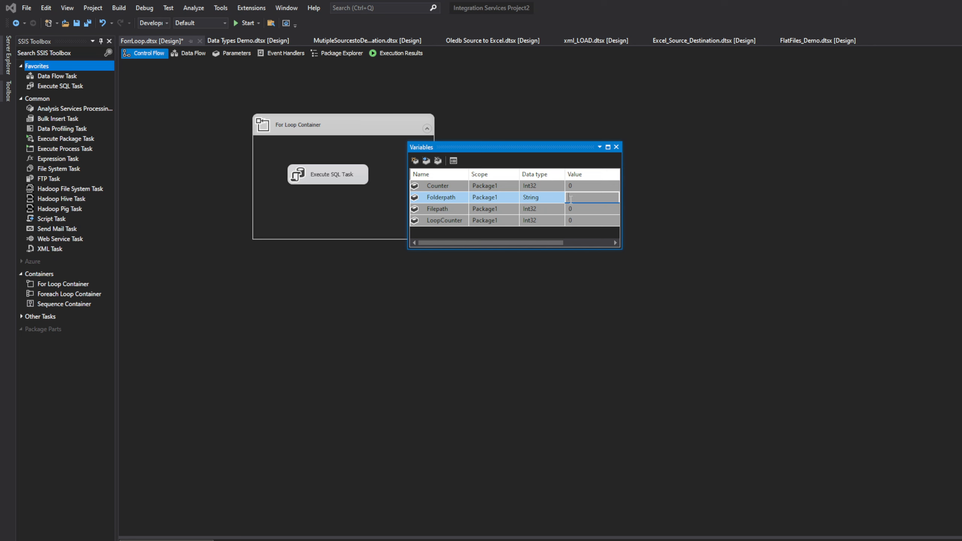
pyautogui.hotkey('ctrl', 'v')
pyautogui.click(676, 228)
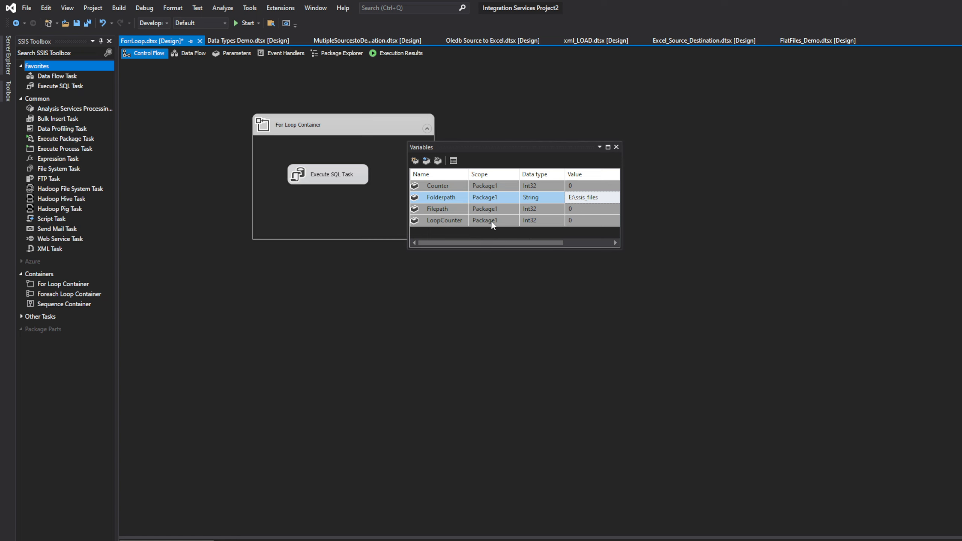
# Set the value of the LoopCounter variable to 1
pyautogui.click(578, 223)
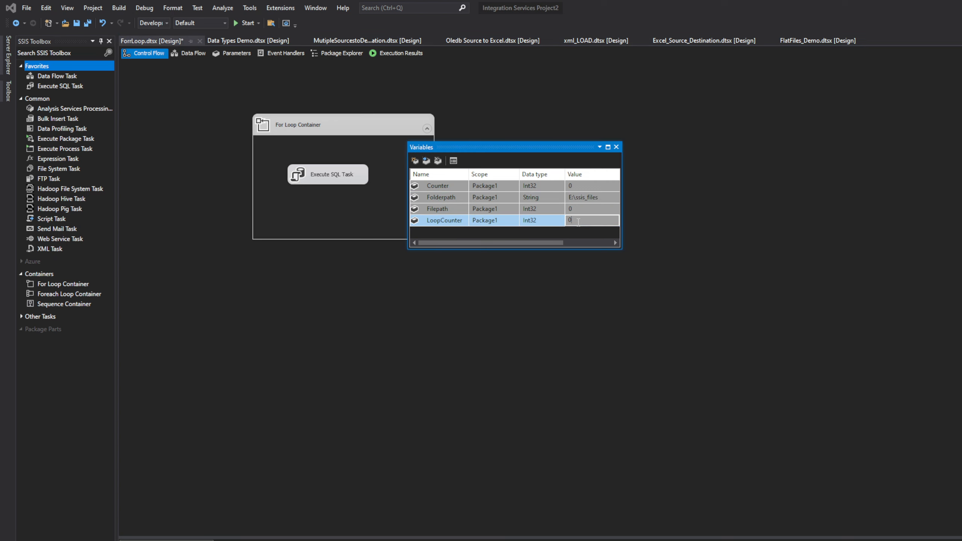
pyautogui.click(579, 223)
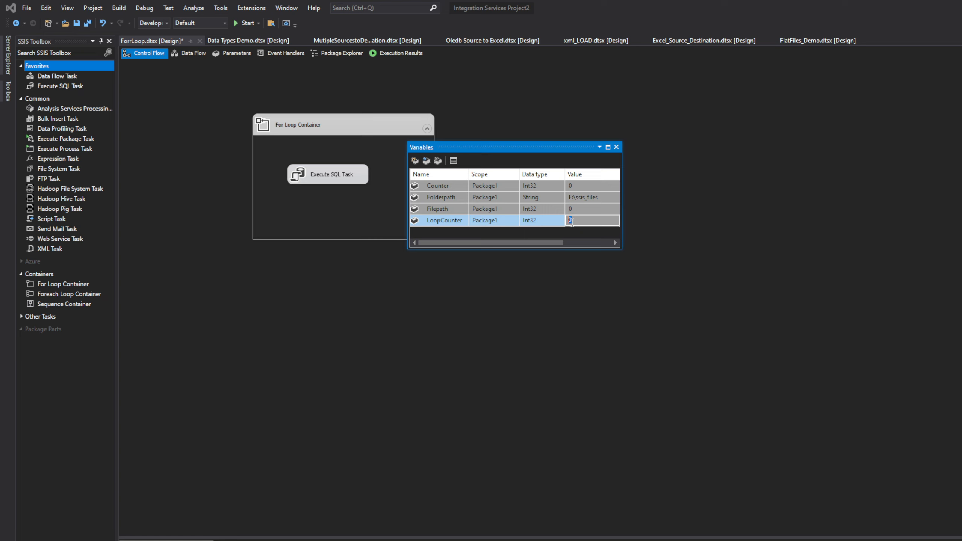
pyautogui.write('1')
pyautogui.click(525, 301)
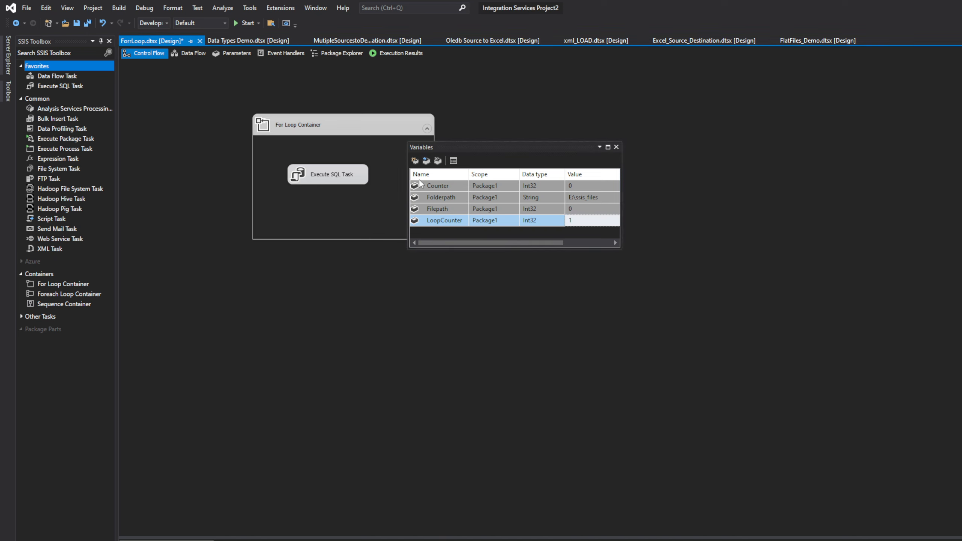
# Add an Int32 package variable named MaxCounter and set its value to 10
pyautogui.click(414, 161)
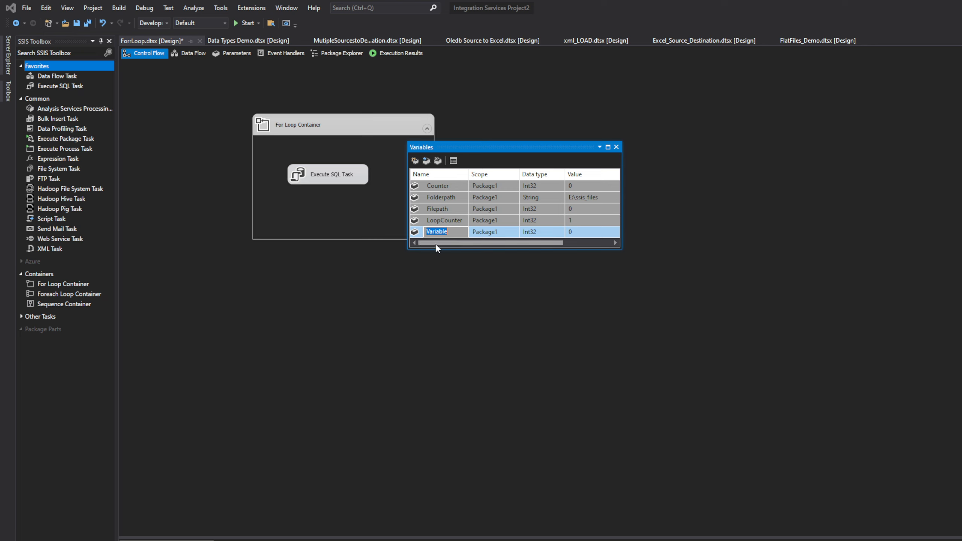
pyautogui.write('Maxcounter')
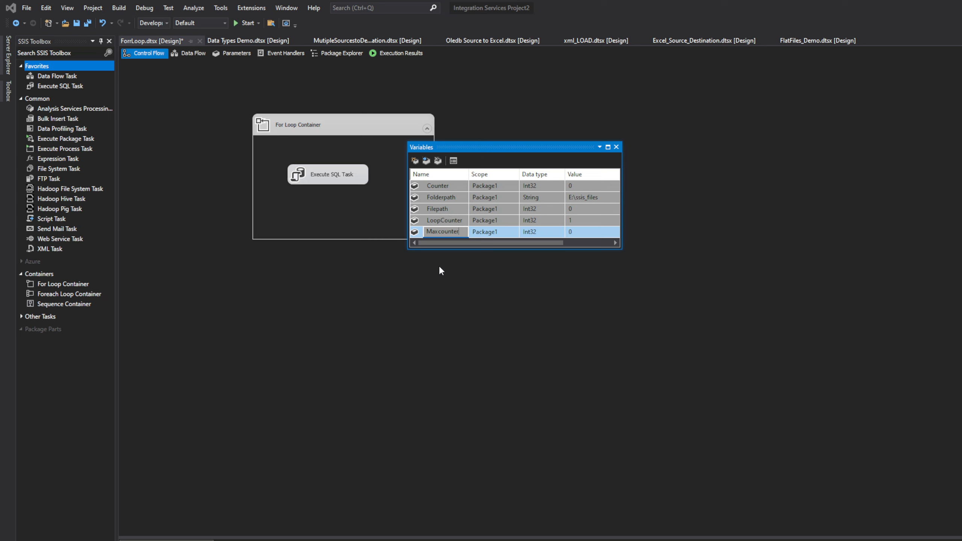
pyautogui.click(588, 231)
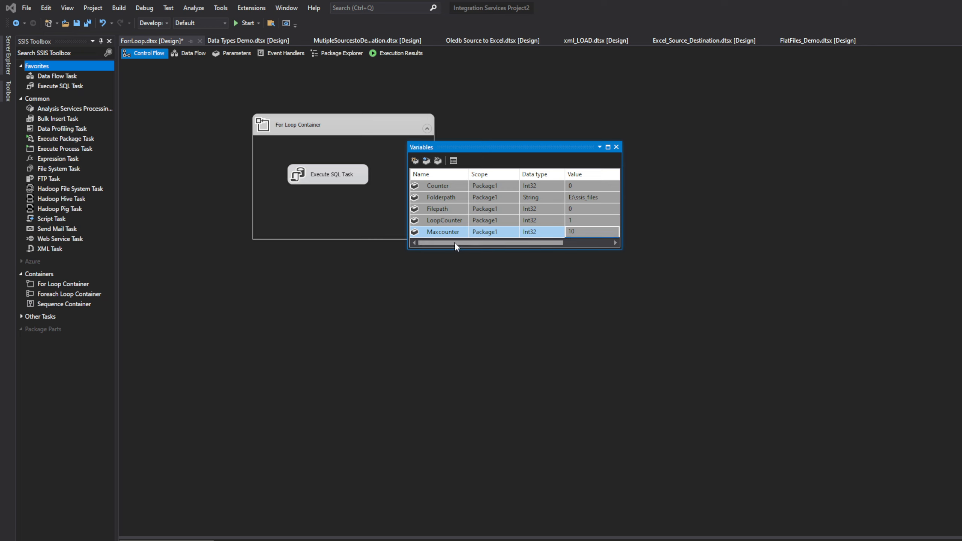
pyautogui.click(440, 235)
pyautogui.click(441, 235)
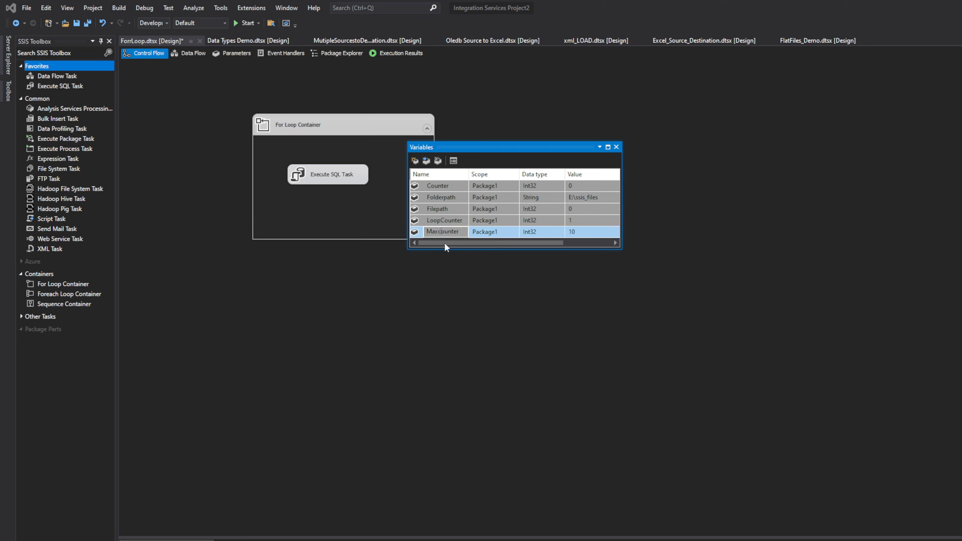
pyautogui.press('Delete')
pyautogui.write('C')
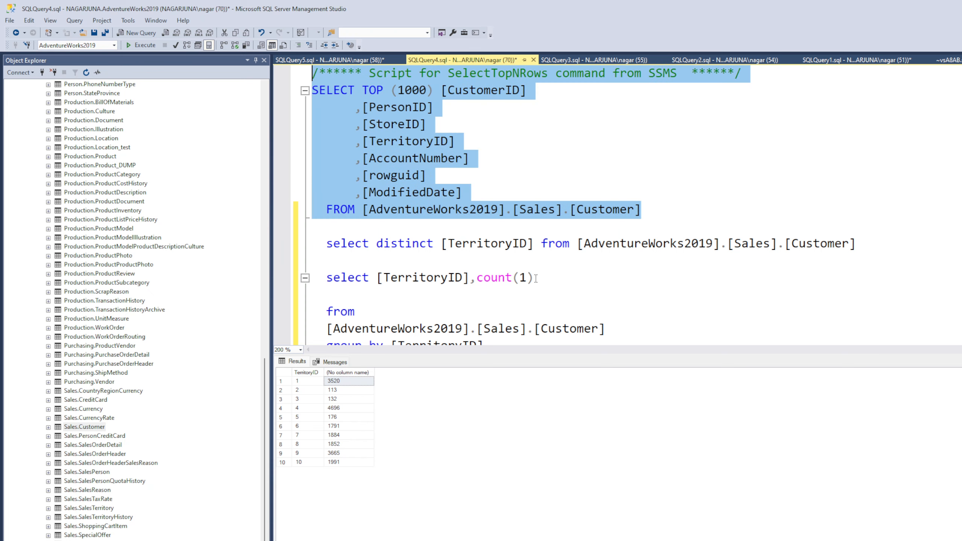
# In SQL Server Management Studio, change the distinct TerritoryID query on Sales.Customer to select max([TerritoryID]) and run only that statement
pyautogui.scroll(-3, 536, 279)
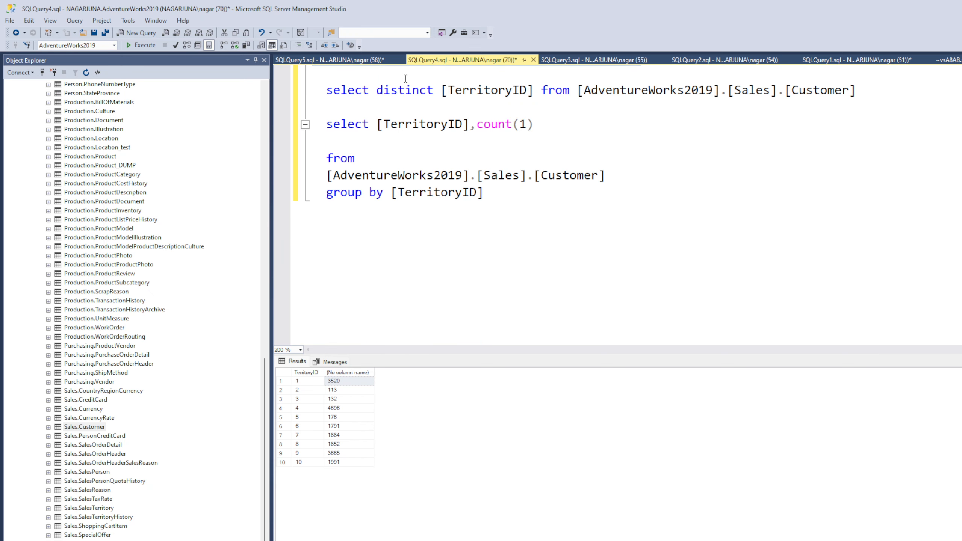
pyautogui.doubleClick(393, 94)
pyautogui.write('max(')
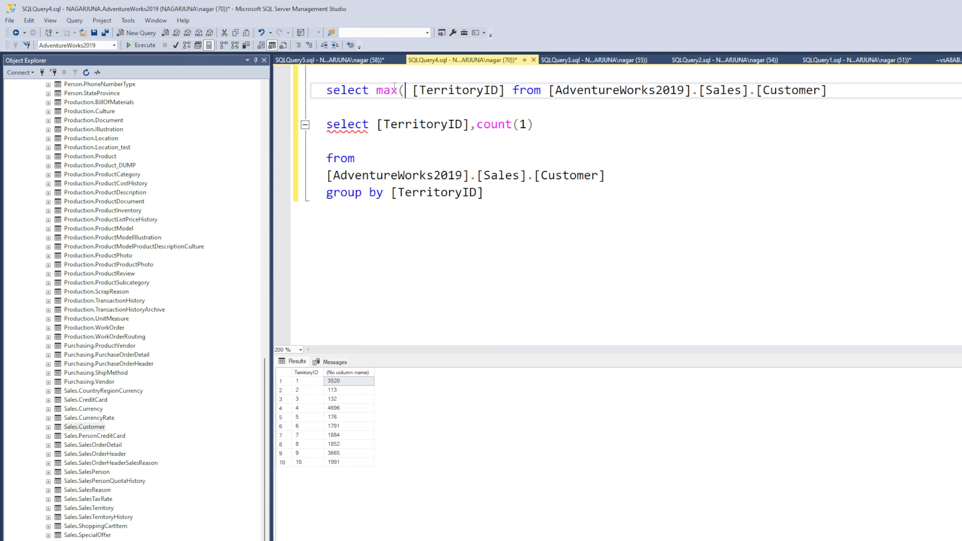
pyautogui.click(507, 91)
pyautogui.write(')')
pyautogui.moveTo(834, 90); pyautogui.dragTo(230, 87)
pyautogui.click(141, 45)
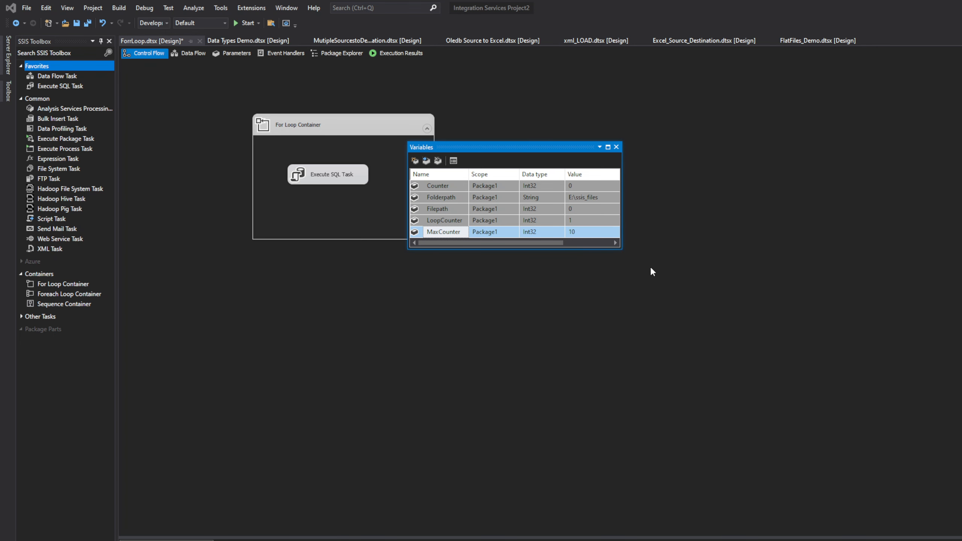
# Back in Visual Studio, close the package variables and disable the For Loop Container
pyautogui.click(651, 269)
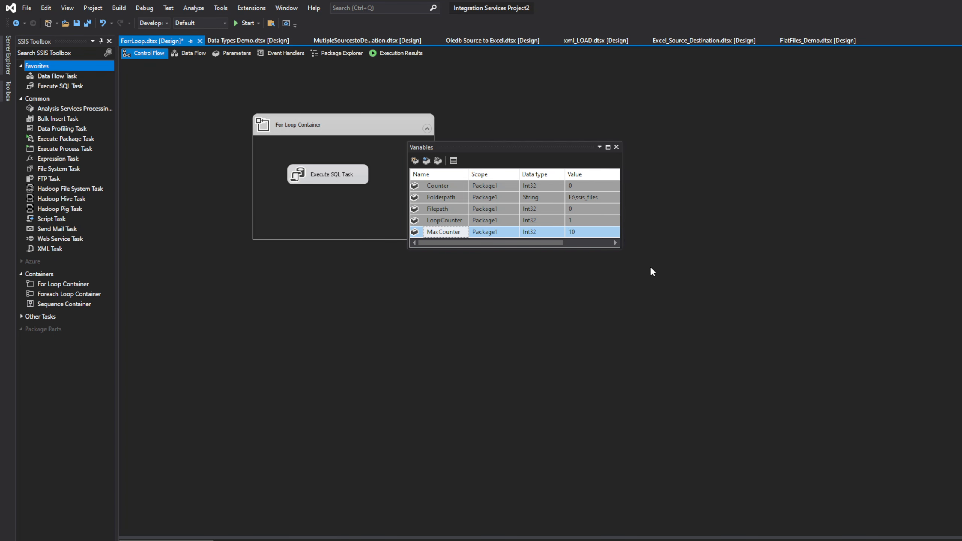
pyautogui.click(617, 147)
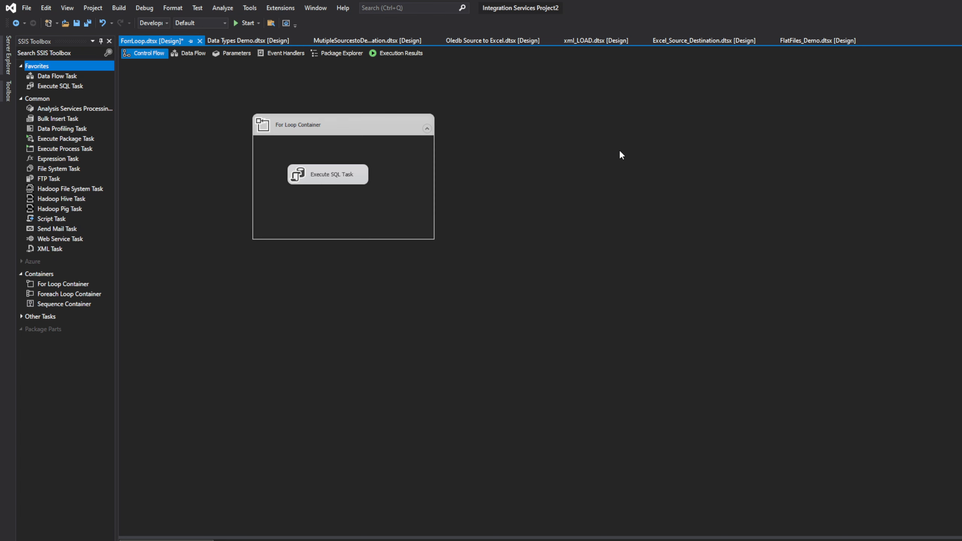
pyautogui.click(337, 123)
pyautogui.rightClick(337, 123)
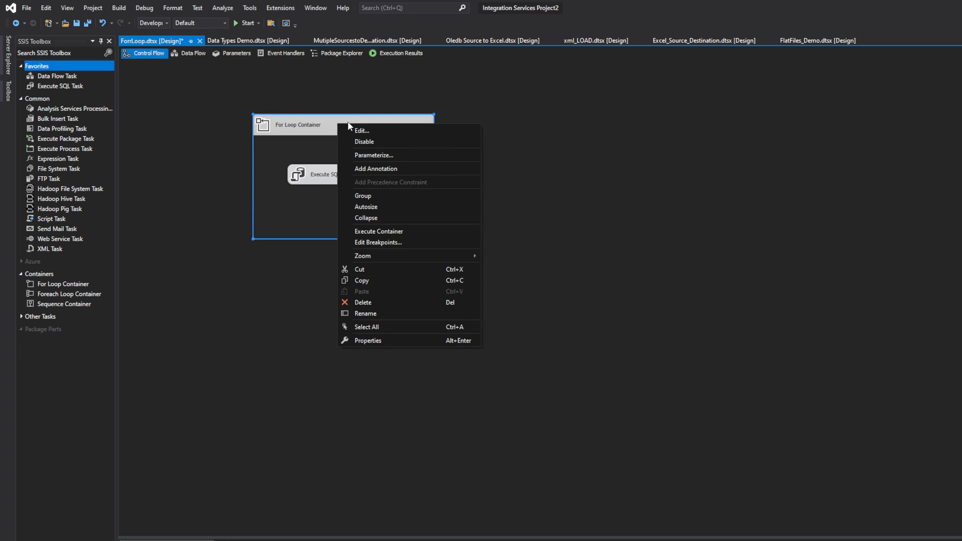
pyautogui.click(364, 144)
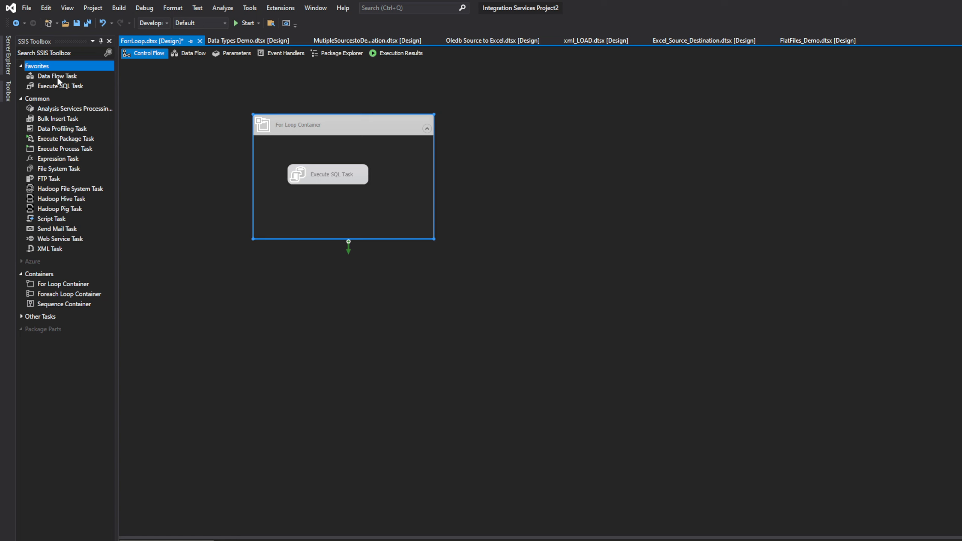
# Add an Execute SQL Task outside the For Loop Container and set its connection to the AdventureWorks2019 database
pyautogui.moveTo(63, 86); pyautogui.dragTo(637, 150)
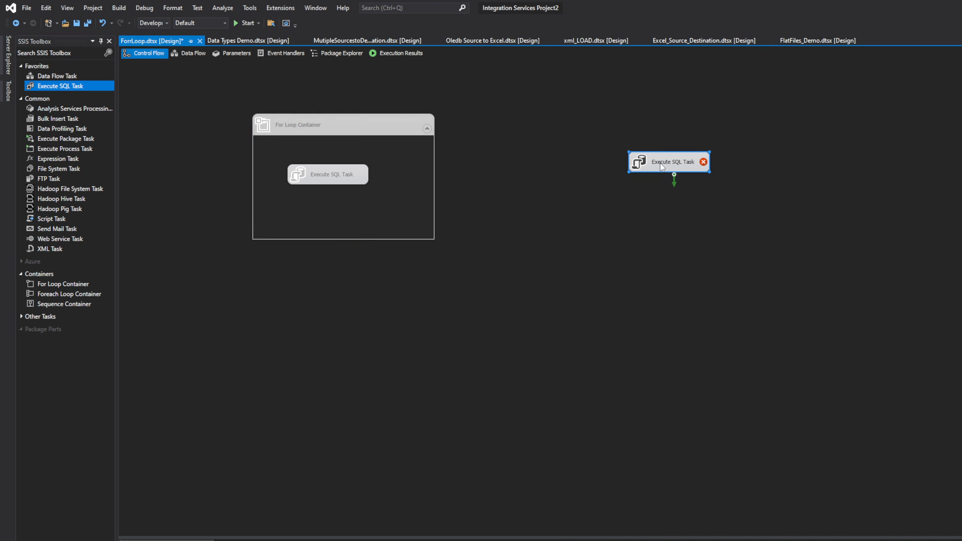
pyautogui.doubleClick(661, 166)
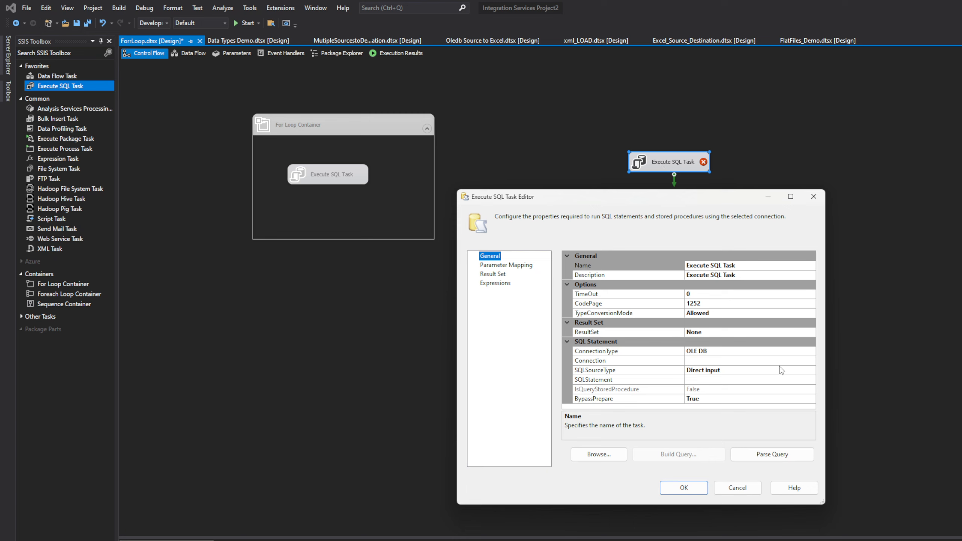
pyautogui.click(811, 361)
pyautogui.click(811, 362)
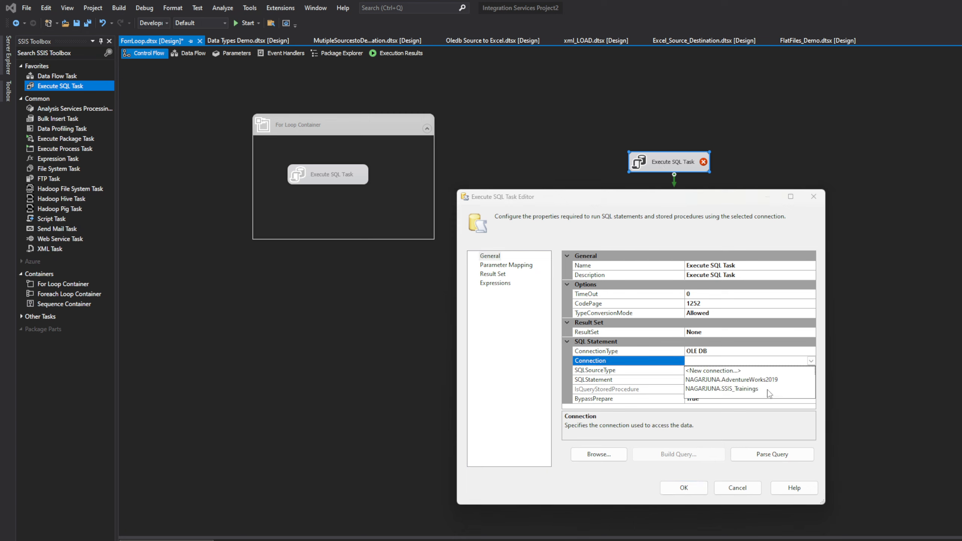
pyautogui.click(773, 394)
pyautogui.click(811, 361)
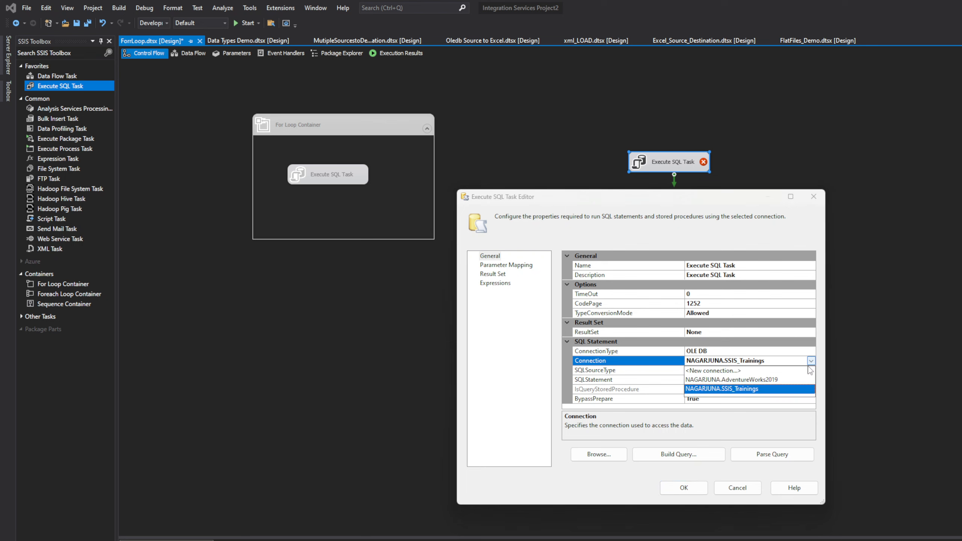
pyautogui.click(791, 384)
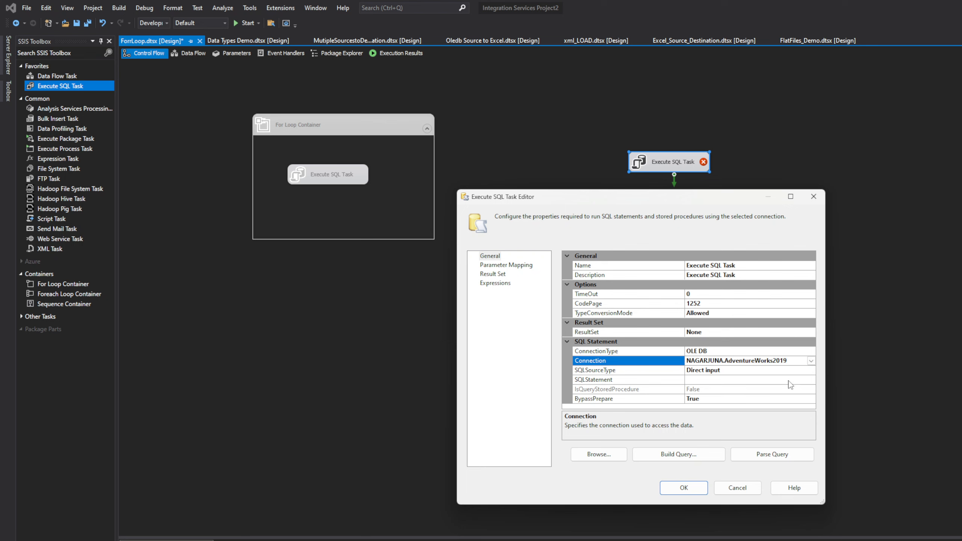
# Copy the max([TerritoryID]) query on Sales.Customer from SQL Server Management Studio into the new Execute SQL Task's SQL statement
pyautogui.click(789, 380)
pyautogui.click(812, 381)
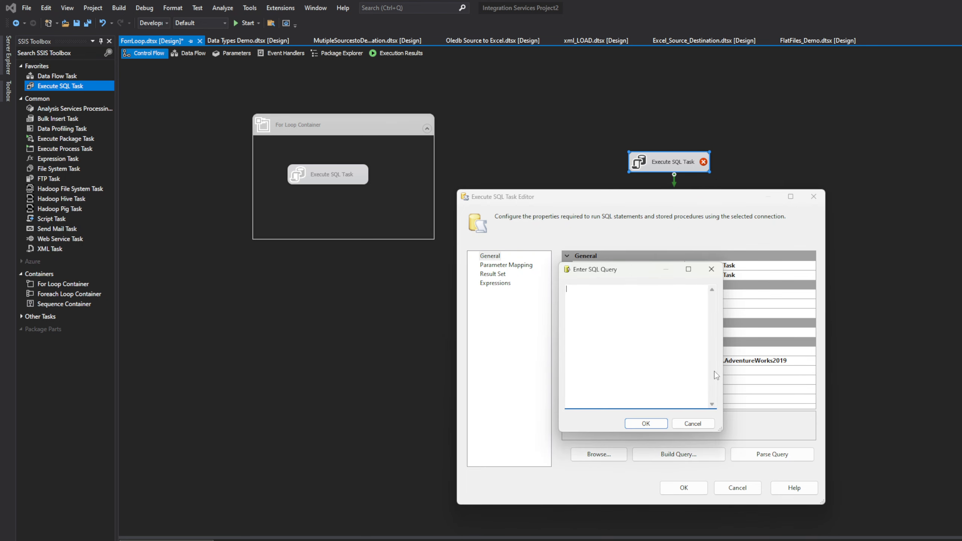
pyautogui.rightClick(625, 333)
pyautogui.click(649, 376)
pyautogui.hotkey('ctrl', 'a')
pyautogui.press('Delete')
pyautogui.hotkey('alt', 'Tab')
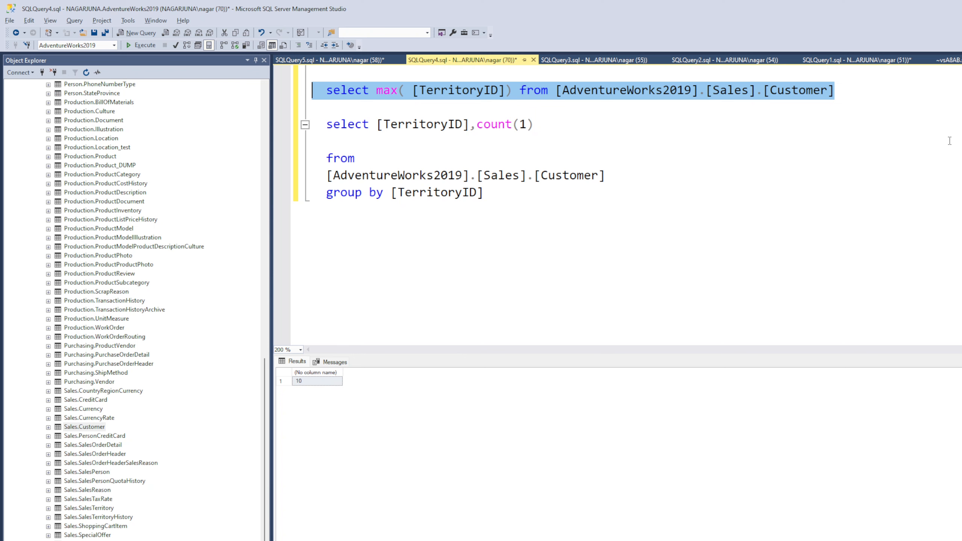
pyautogui.hotkey('ctrl', 'c')
pyautogui.hotkey('alt', 'Tab')
pyautogui.hotkey('ctrl', 'v')
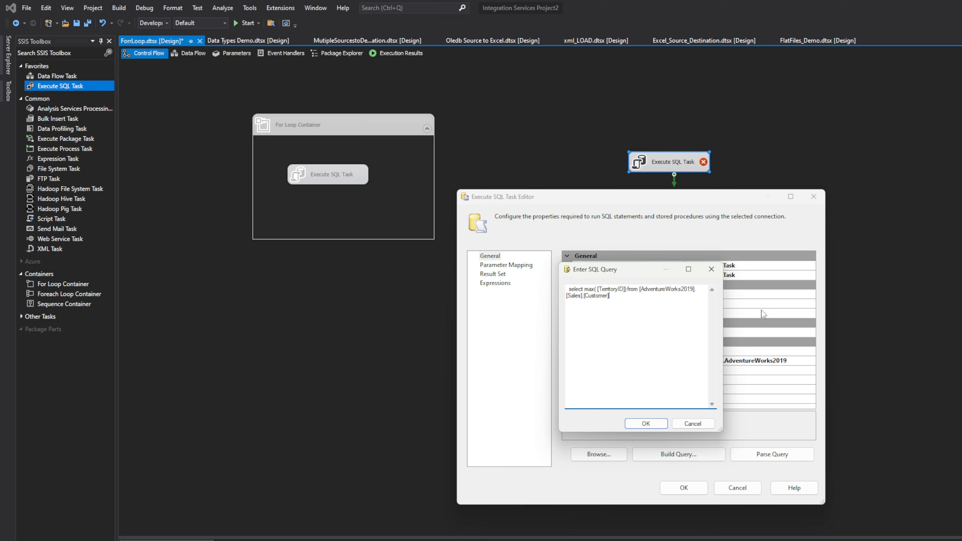
pyautogui.click(645, 424)
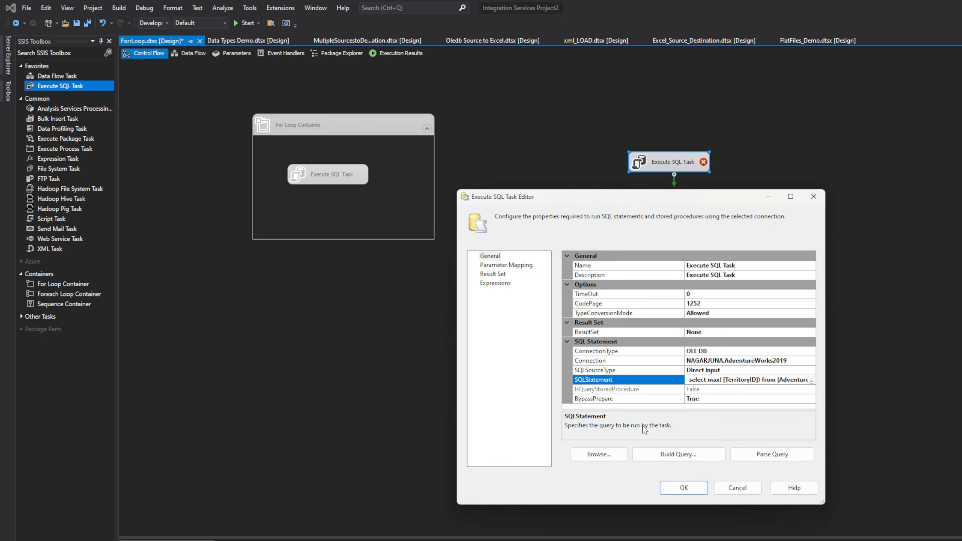
# Remove the leading spaces from the task's SQL statement, set ResultSet to Single row, and view the result set mappings before returning to the general settings
pyautogui.click(690, 382)
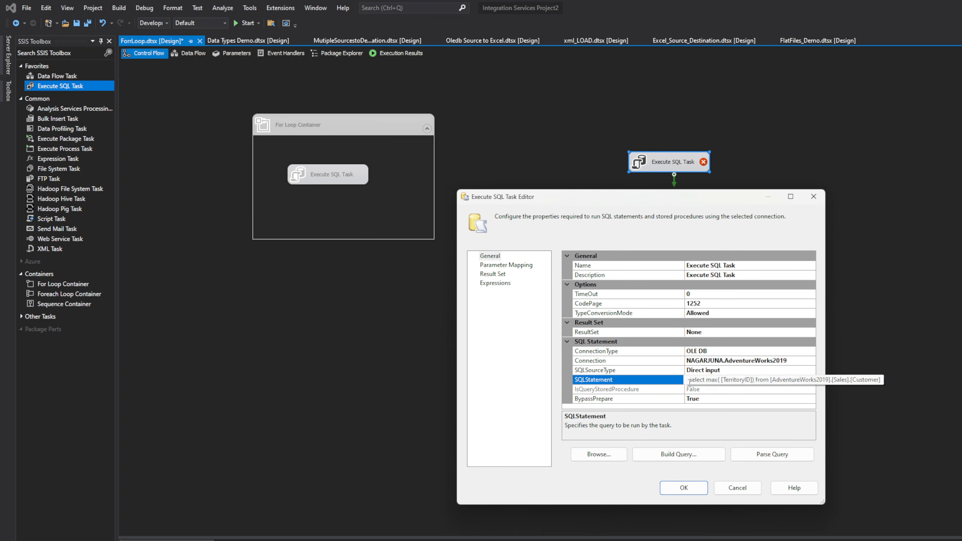
pyautogui.press('BackSpace')
pyautogui.press('BackSpace')
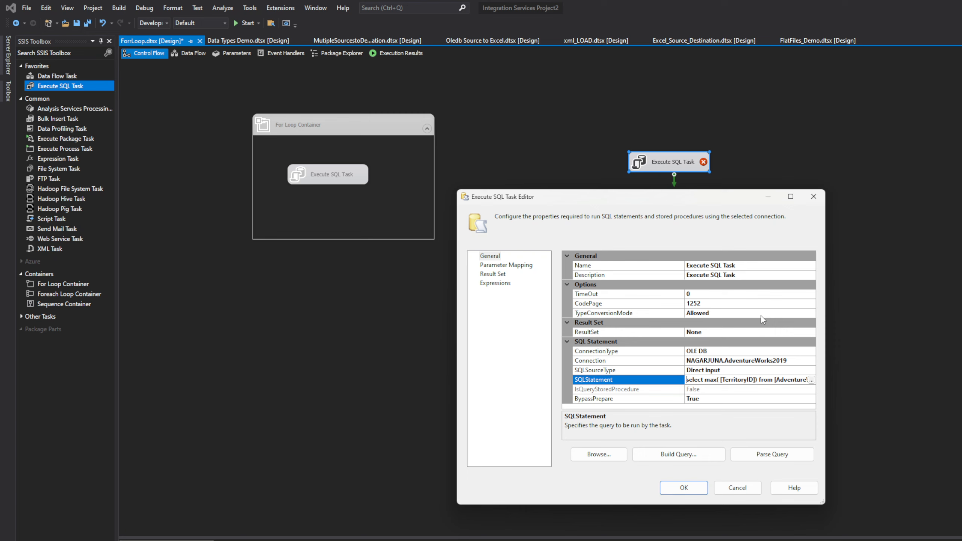
pyautogui.click(802, 331)
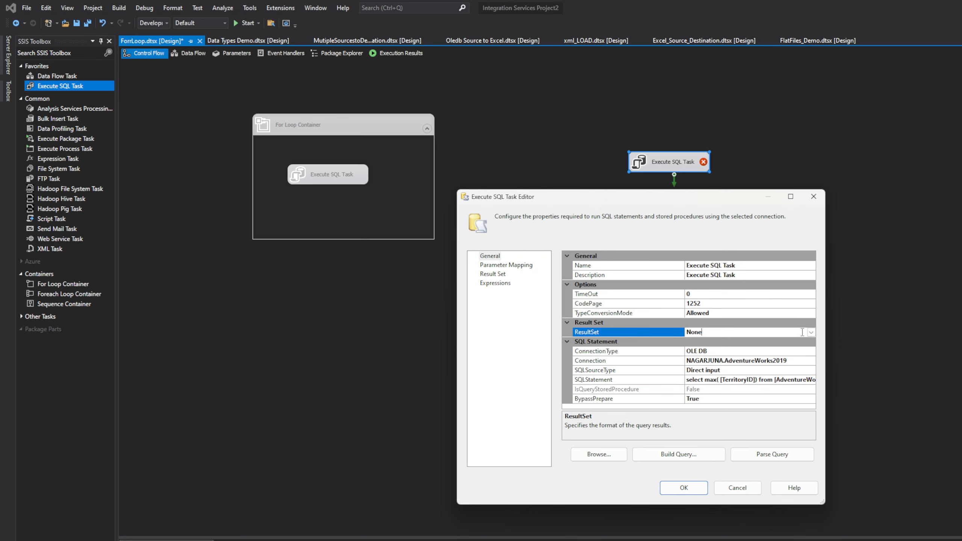
pyautogui.click(813, 334)
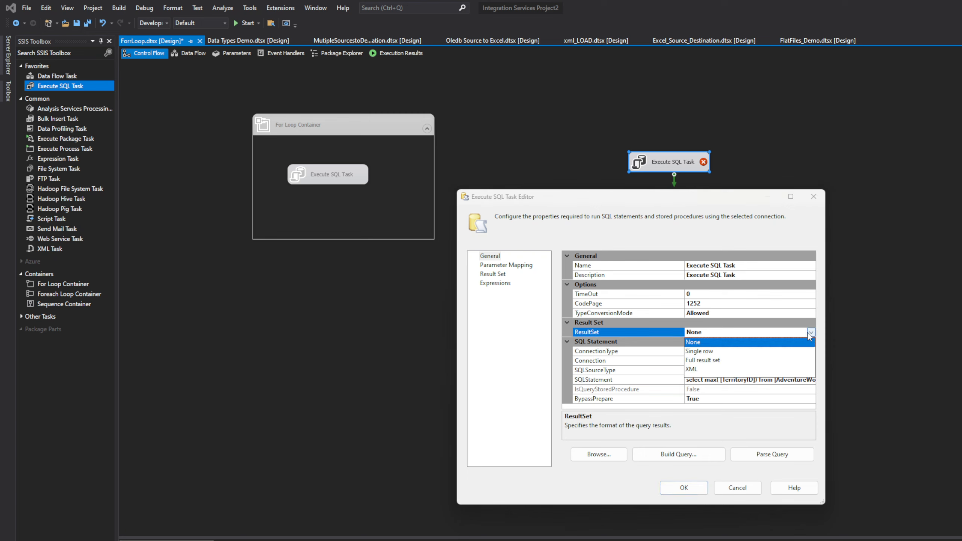
pyautogui.click(722, 352)
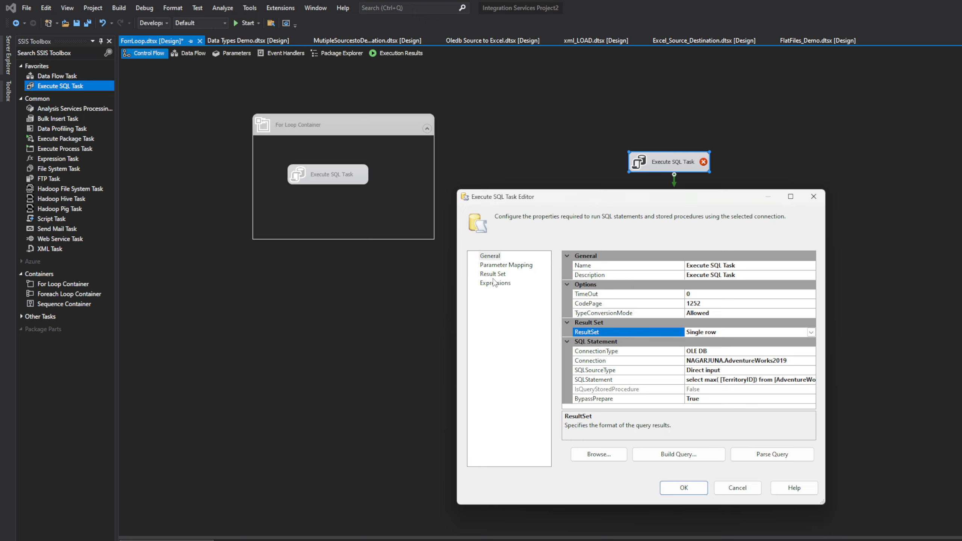
pyautogui.click(505, 274)
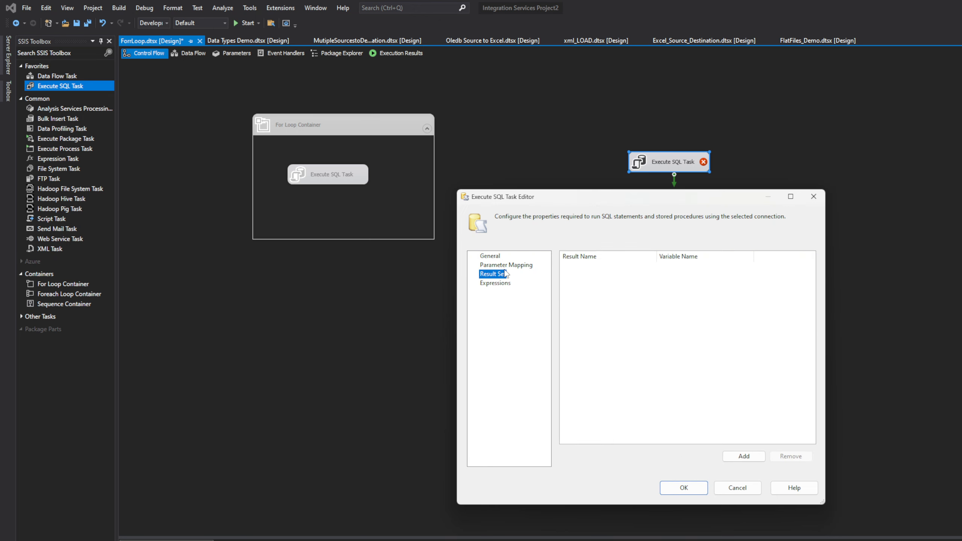
pyautogui.click(499, 257)
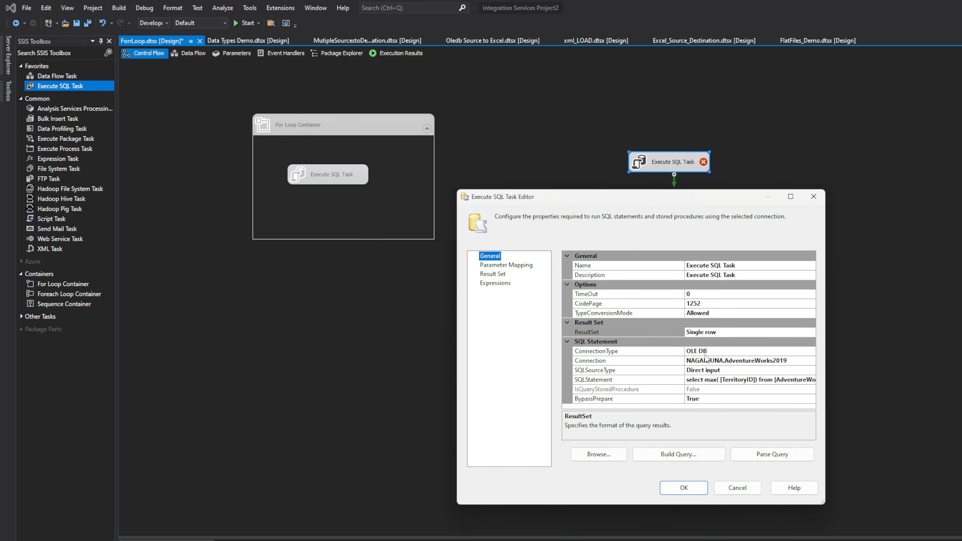
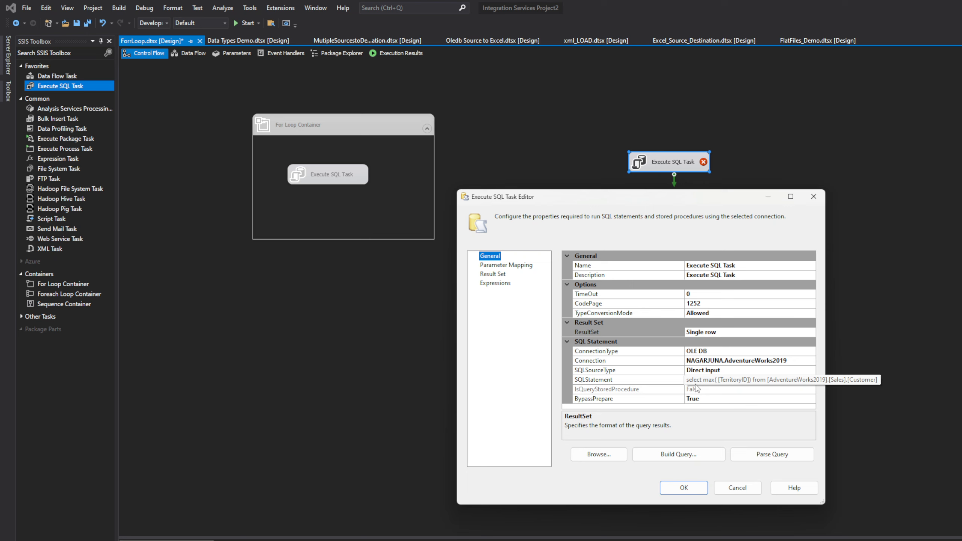
# Add a result set mapping with result name 0 stored in User::MaxCounter, and accept the Execute SQL Task settings
pyautogui.click(502, 274)
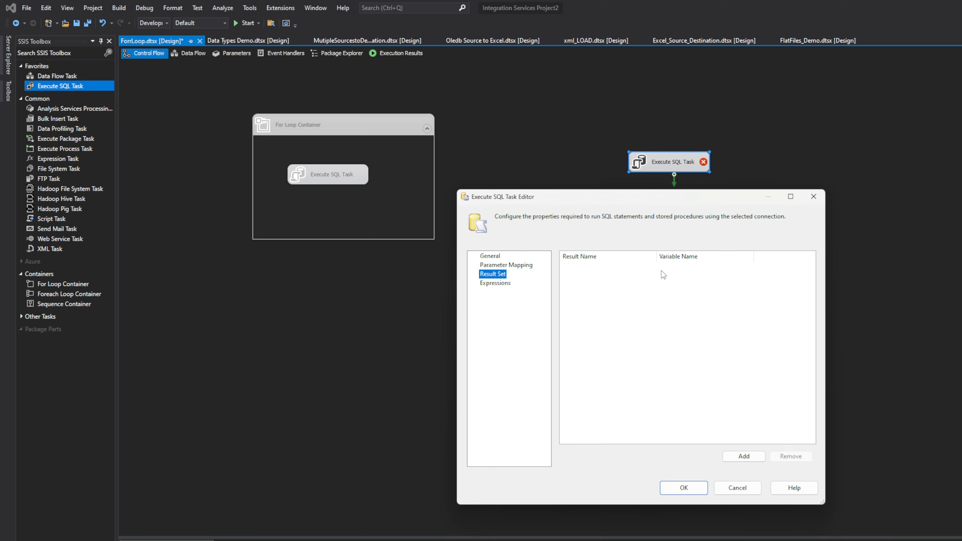
pyautogui.click(743, 456)
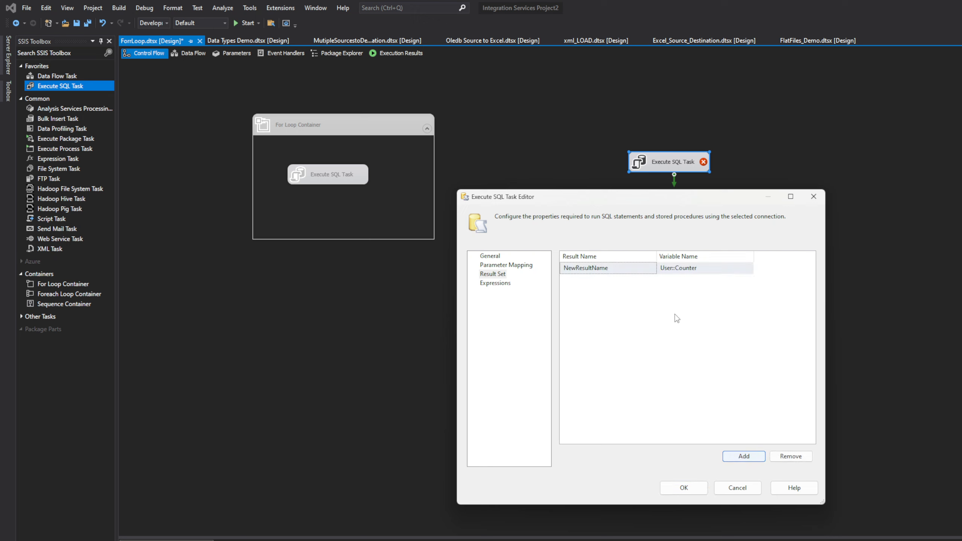
pyautogui.click(631, 271)
pyautogui.click(715, 269)
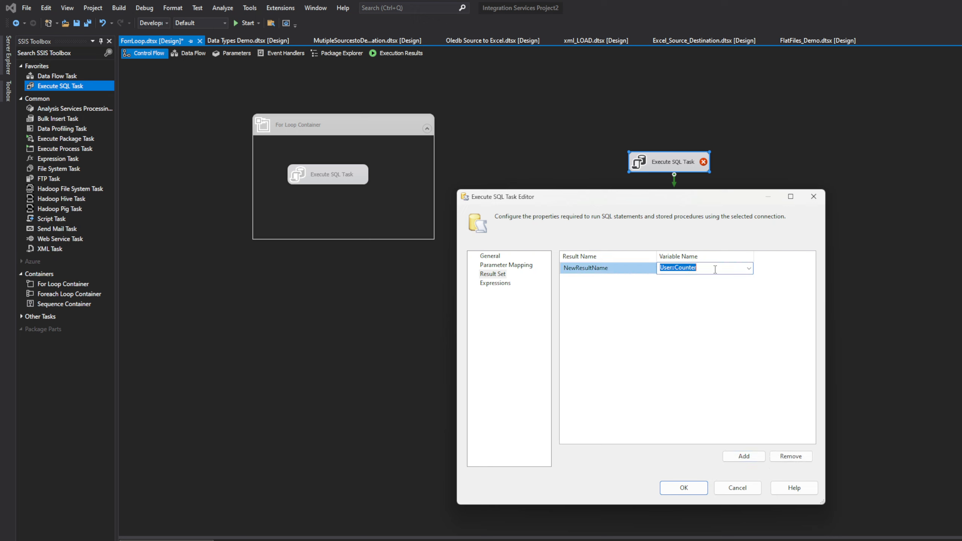
pyautogui.click(749, 268)
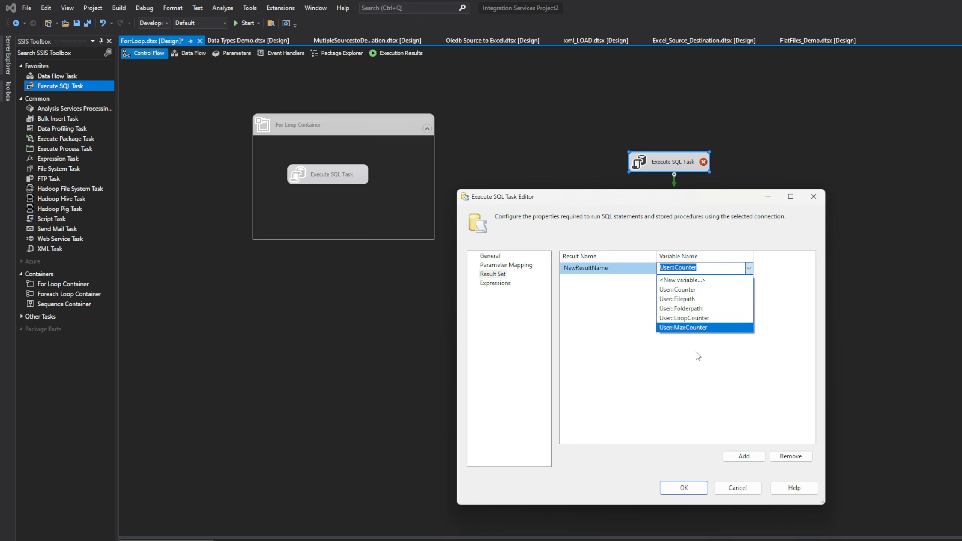
pyautogui.click(704, 328)
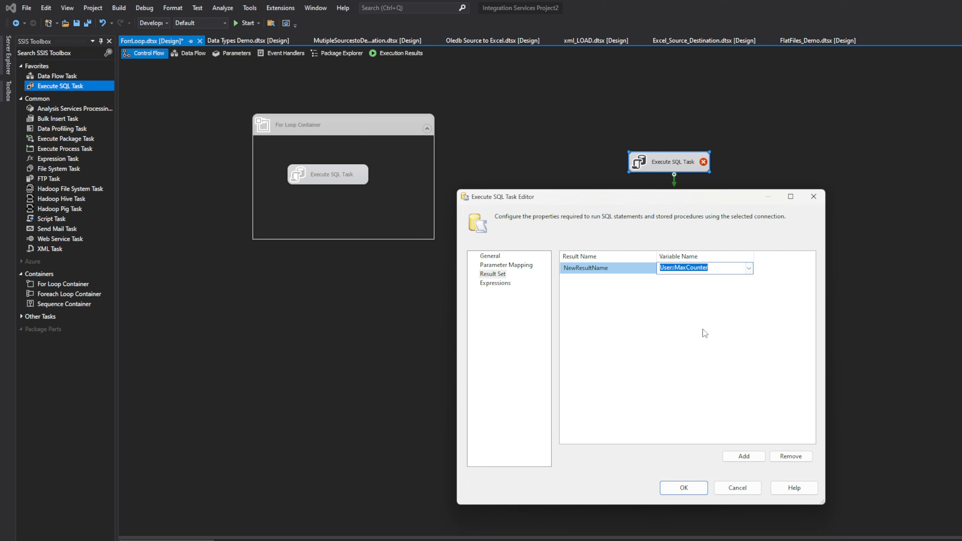
pyautogui.click(623, 268)
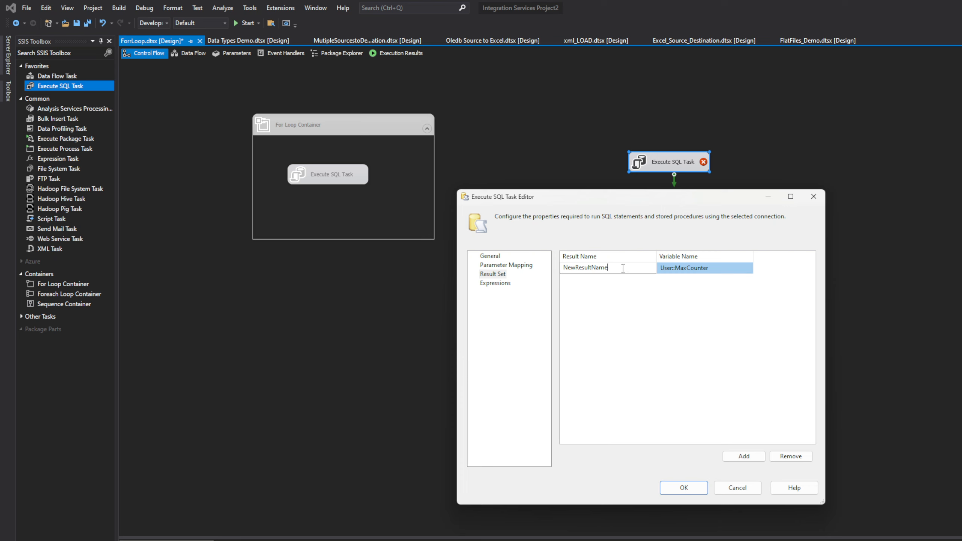
pyautogui.moveTo(608, 267); pyautogui.dragTo(550, 266)
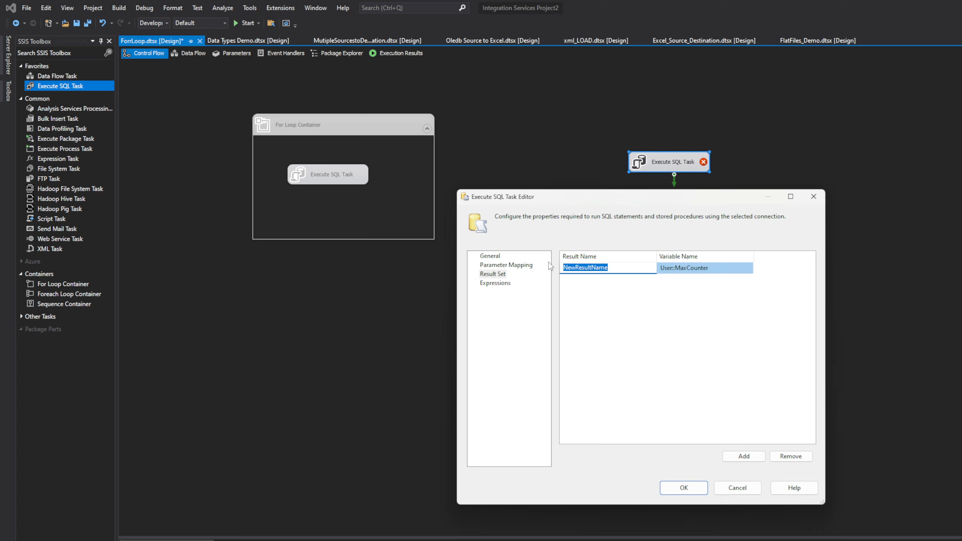
pyautogui.write('0')
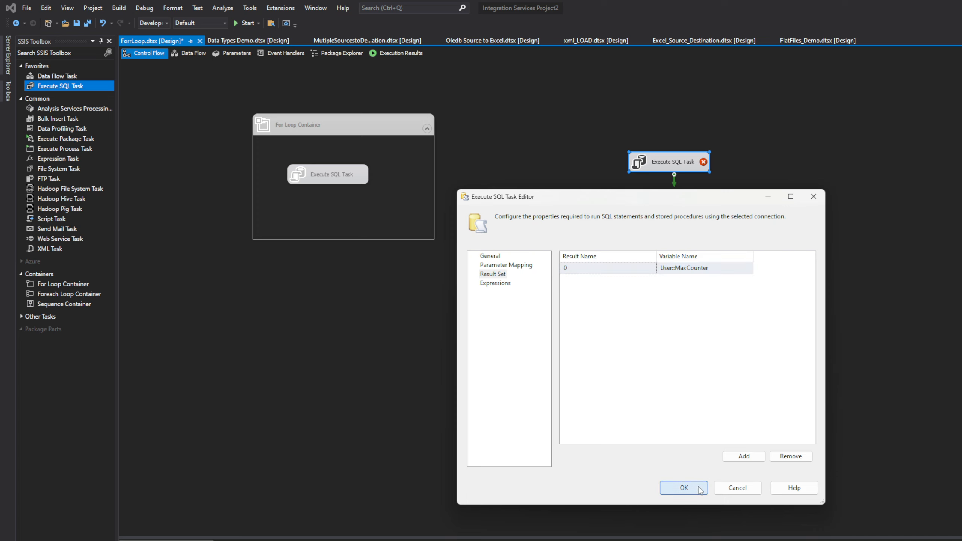
pyautogui.click(699, 489)
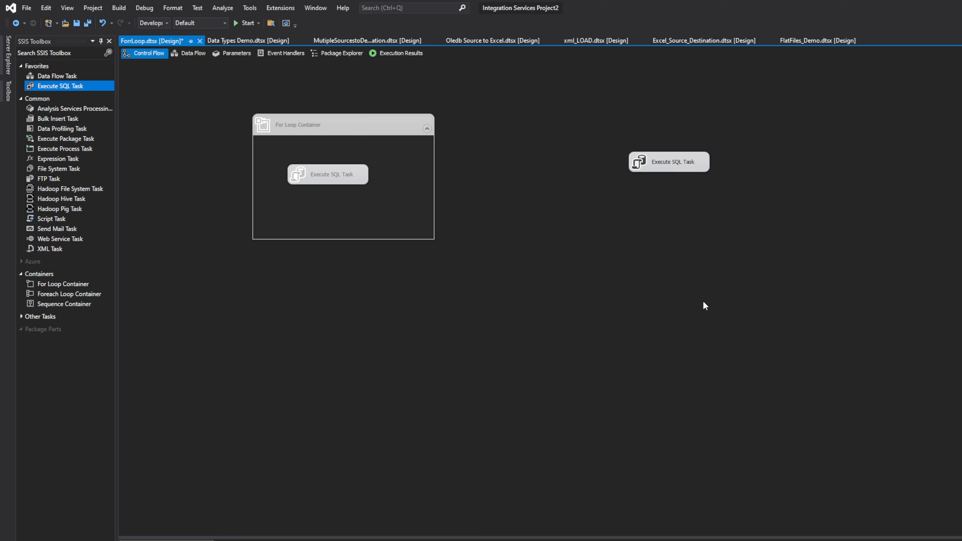
# Execute the standalone Execute SQL Task on its own, then stop debugging
pyautogui.rightClick(670, 166)
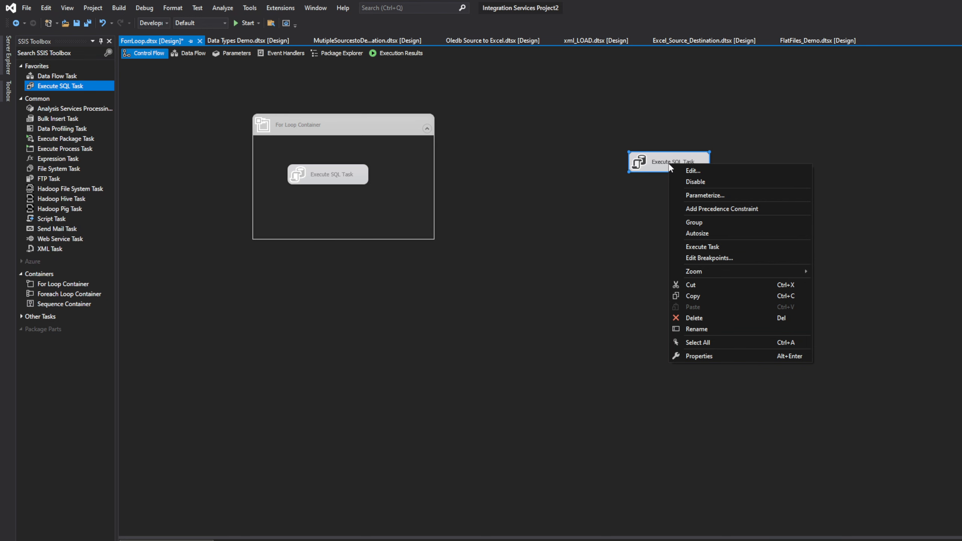
pyautogui.click(715, 246)
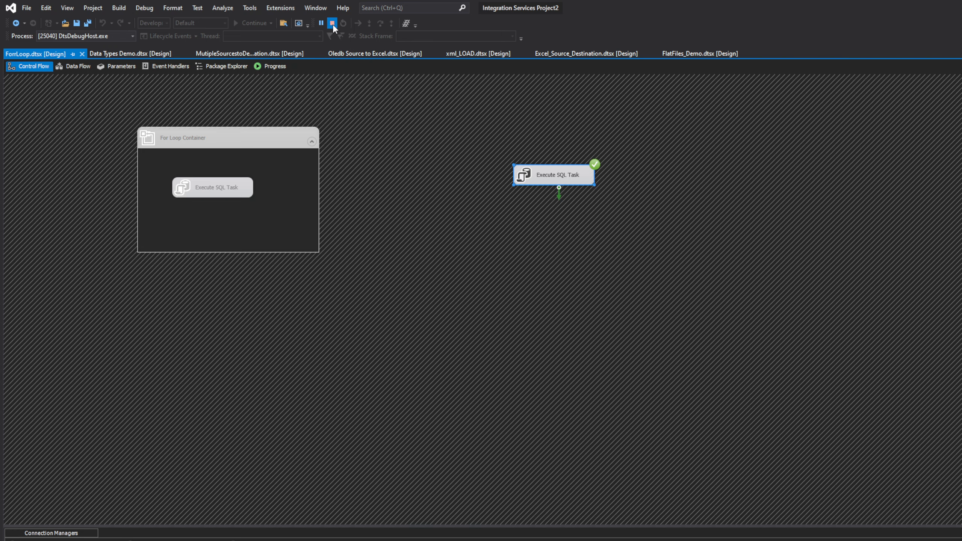
pyautogui.click(332, 23)
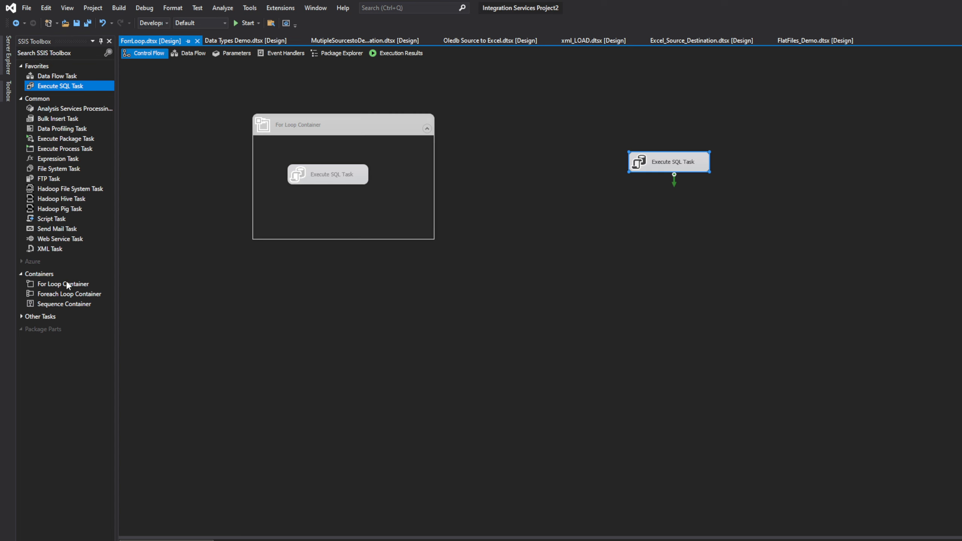
# Add an enlarged second For Loop Container below the standalone Execute SQL Task and move that task inside it
pyautogui.moveTo(62, 283); pyautogui.dragTo(129, 301)
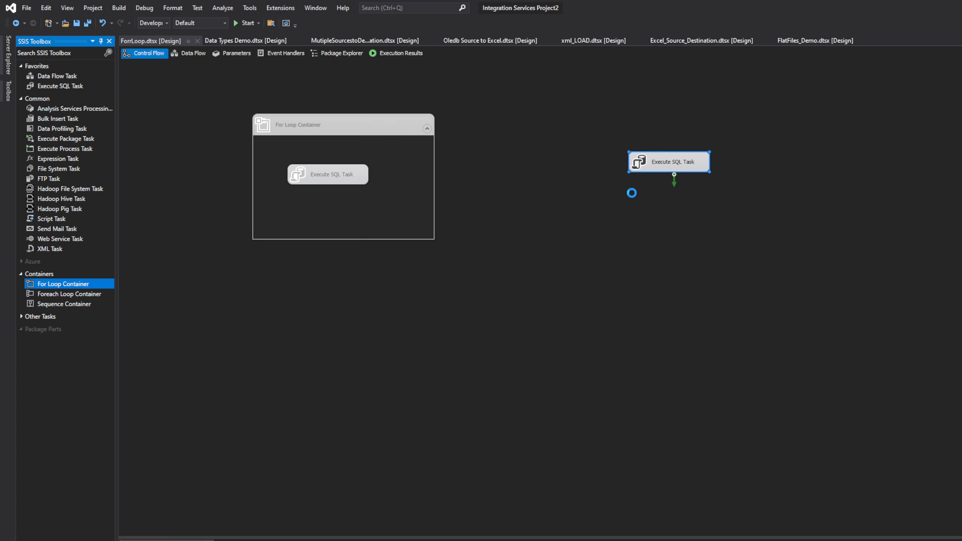
pyautogui.moveTo(731, 239); pyautogui.dragTo(840, 347)
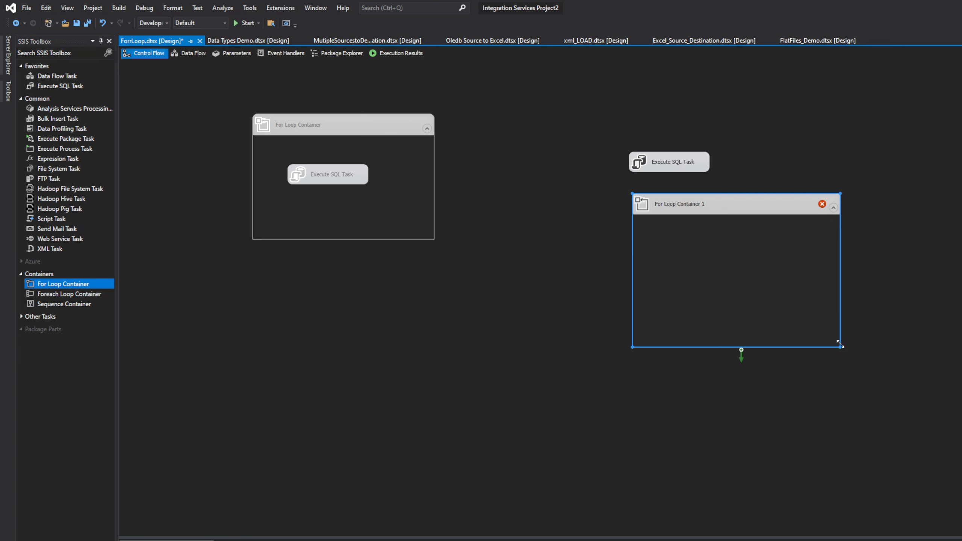
pyautogui.moveTo(663, 161); pyautogui.dragTo(738, 274)
# Leave the For Loop Container 1 editor and copy the LoopCounter variable's name from the package variables
pyautogui.doubleClick(744, 200)
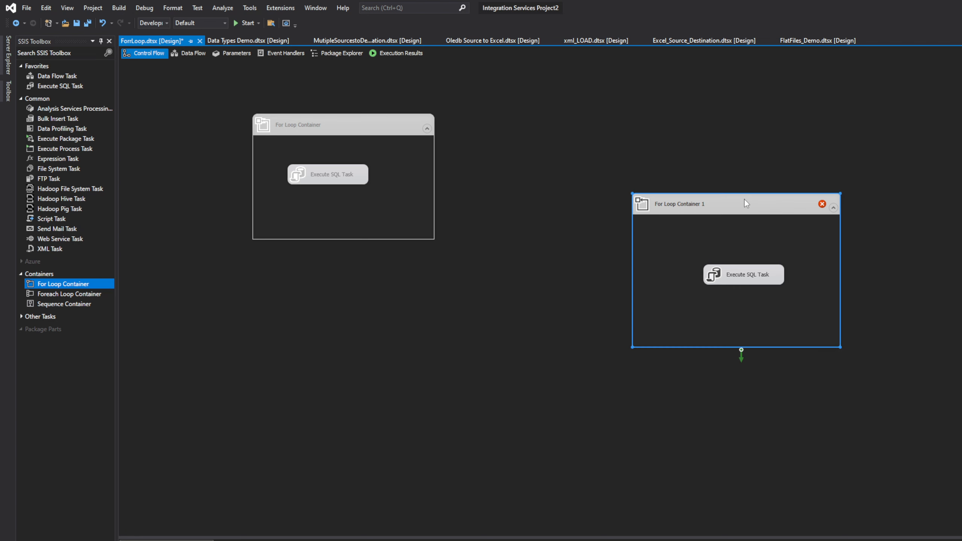
pyautogui.click(738, 265)
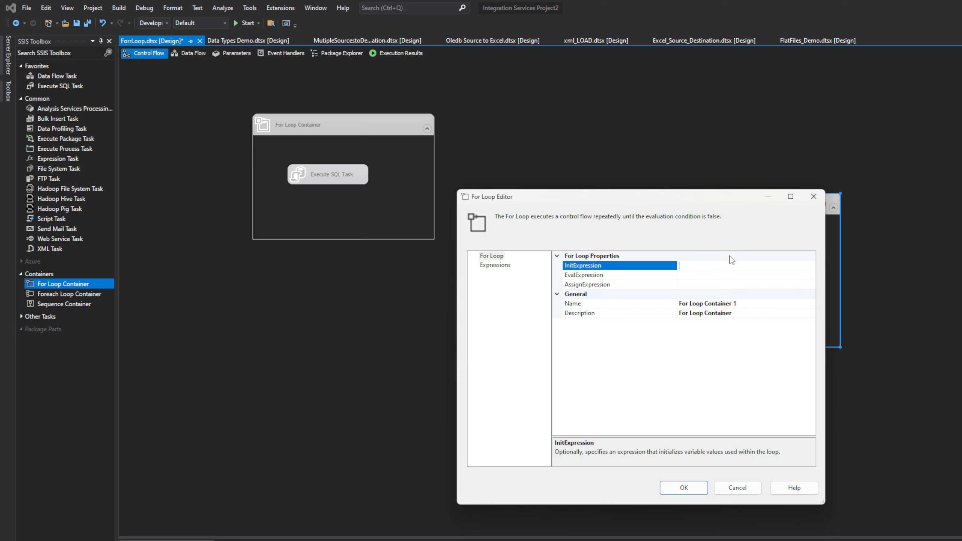
pyautogui.click(814, 196)
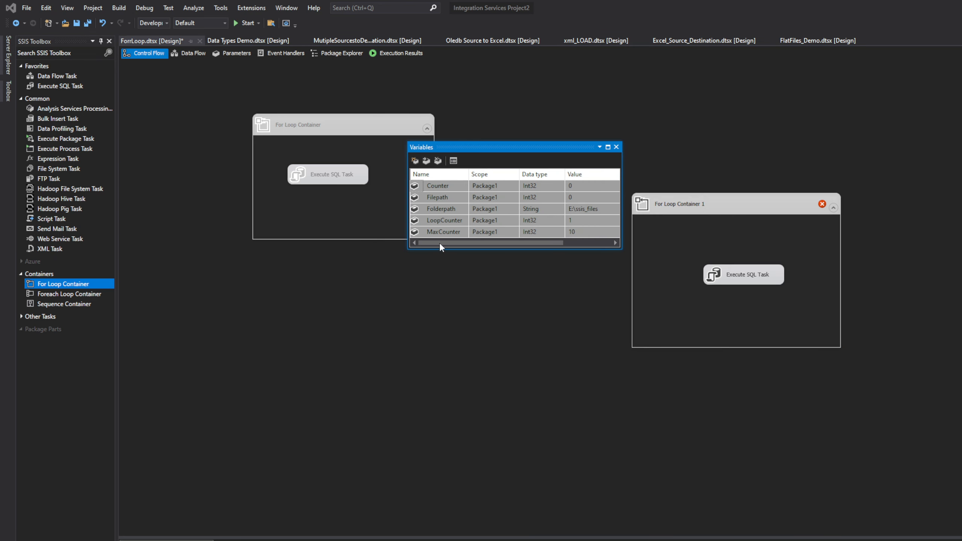
pyautogui.click(445, 221)
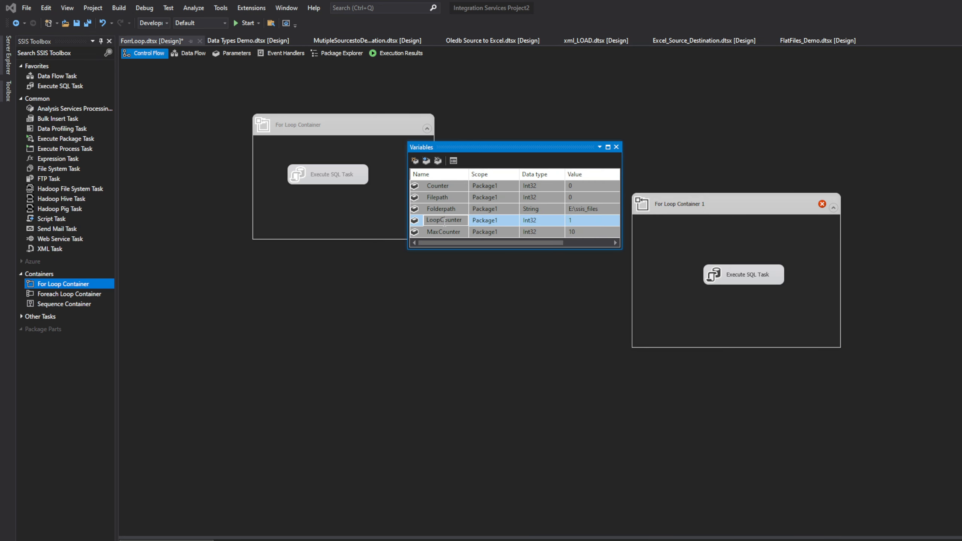
pyautogui.click(444, 220)
pyautogui.hotkey('ctrl', 'c')
pyautogui.click(616, 147)
pyautogui.doubleClick(715, 205)
pyautogui.click(710, 266)
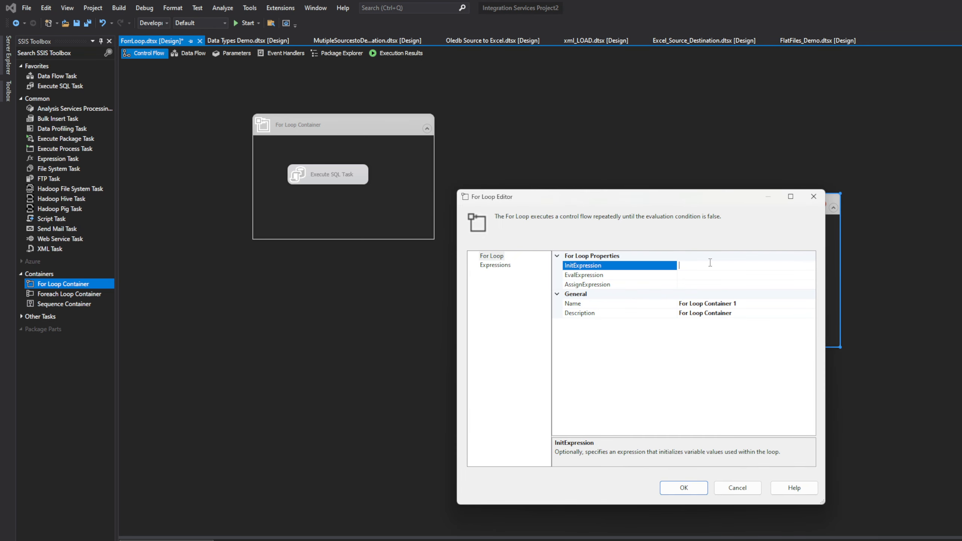
pyautogui.hotkey('ctrl', 'v')
pyautogui.press('Return')
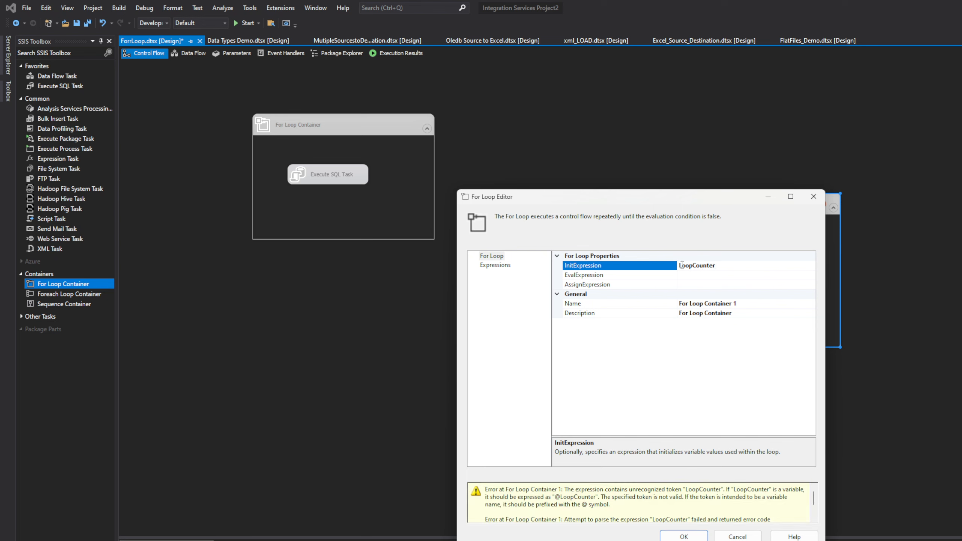
pyautogui.press('Left')
pyautogui.write('@')
pyautogui.click(736, 265)
pyautogui.write('=')
pyautogui.click(706, 275)
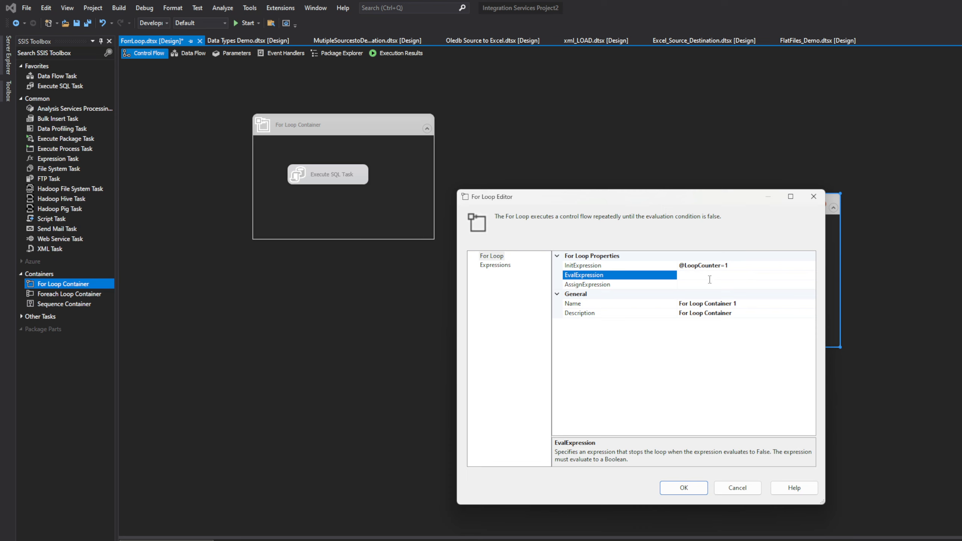
pyautogui.write('LoopCounter')
pyautogui.click(680, 275)
pyautogui.write('@')
pyautogui.write('<=@Max')
pyautogui.click(726, 285)
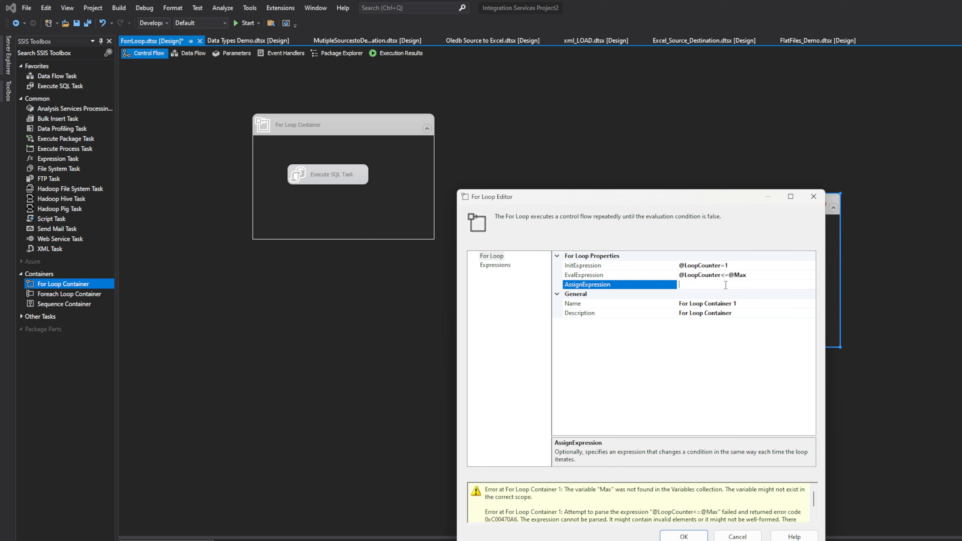
pyautogui.click(683, 536)
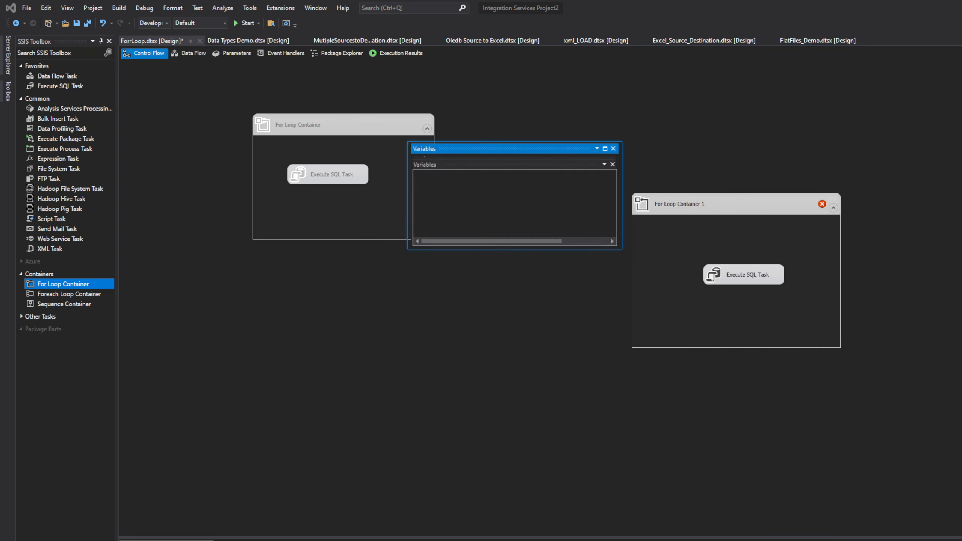
pyautogui.click(455, 232)
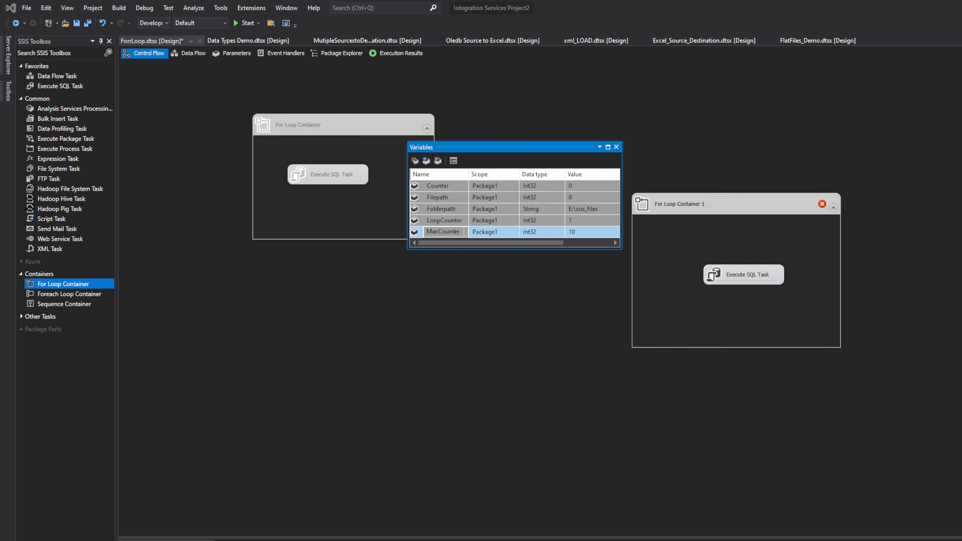
pyautogui.doubleClick(454, 232)
pyautogui.doubleClick(684, 209)
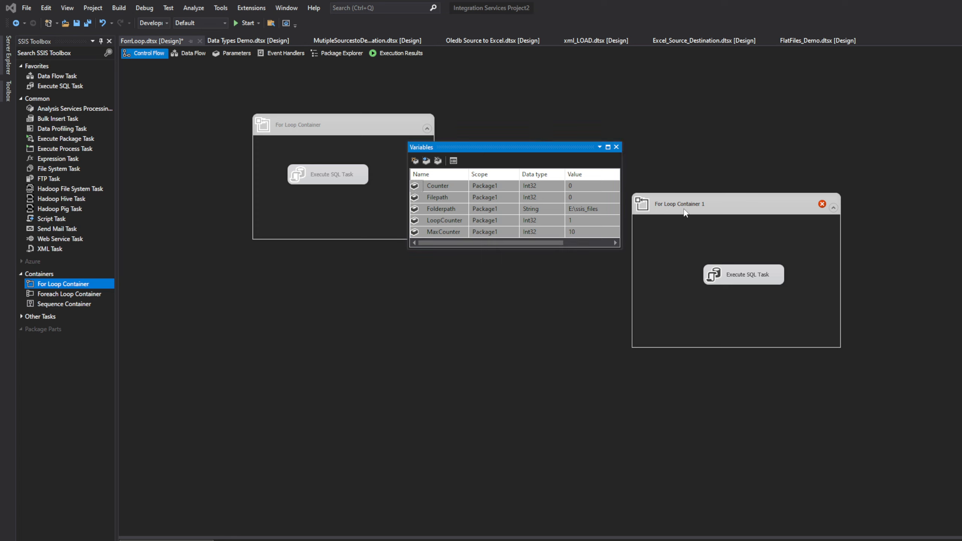
pyautogui.click(748, 277)
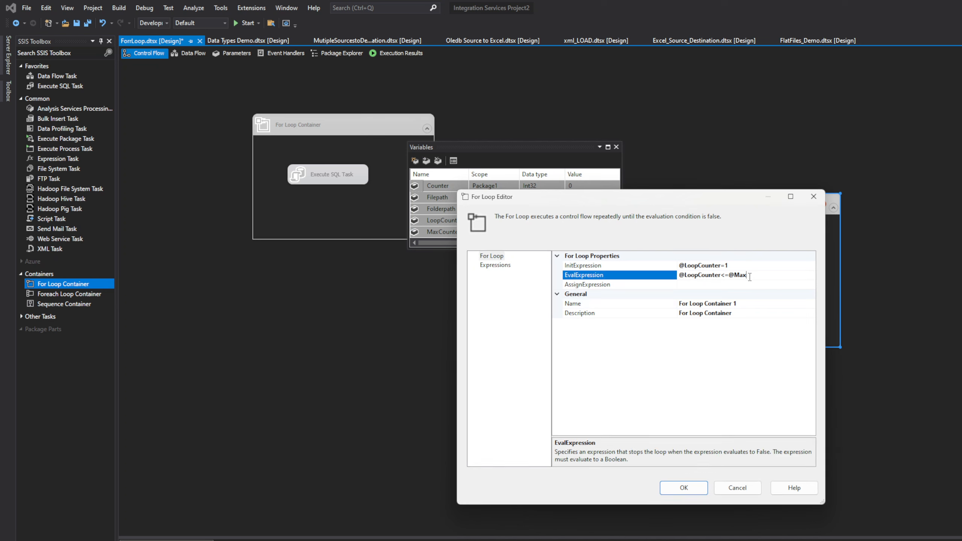
pyautogui.click(733, 275)
pyautogui.moveTo(734, 275); pyautogui.dragTo(747, 274)
pyautogui.write('MaxCounter')
pyautogui.click(743, 285)
pyautogui.click(738, 265)
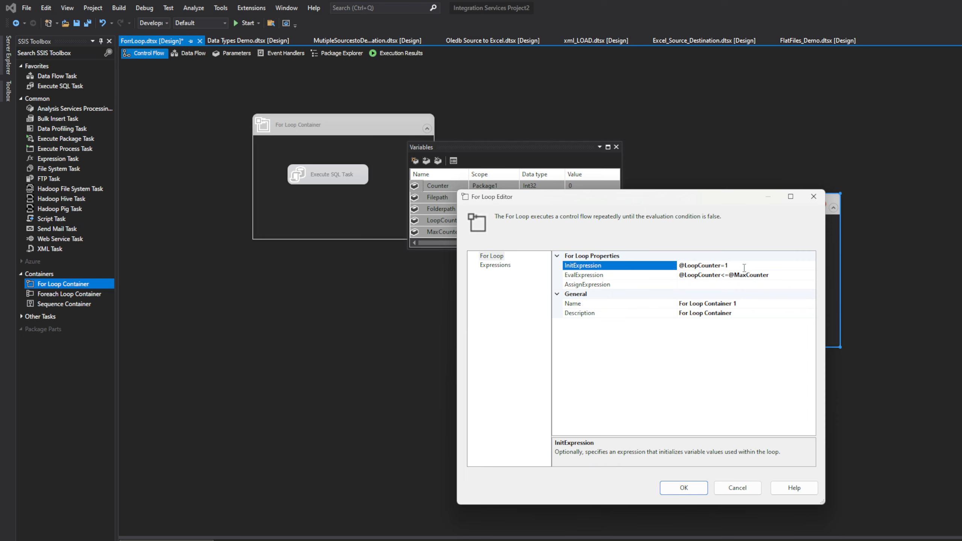
pyautogui.moveTo(741, 265); pyautogui.dragTo(678, 265)
pyautogui.hotkey('ctrl', 'c')
pyautogui.click(685, 284)
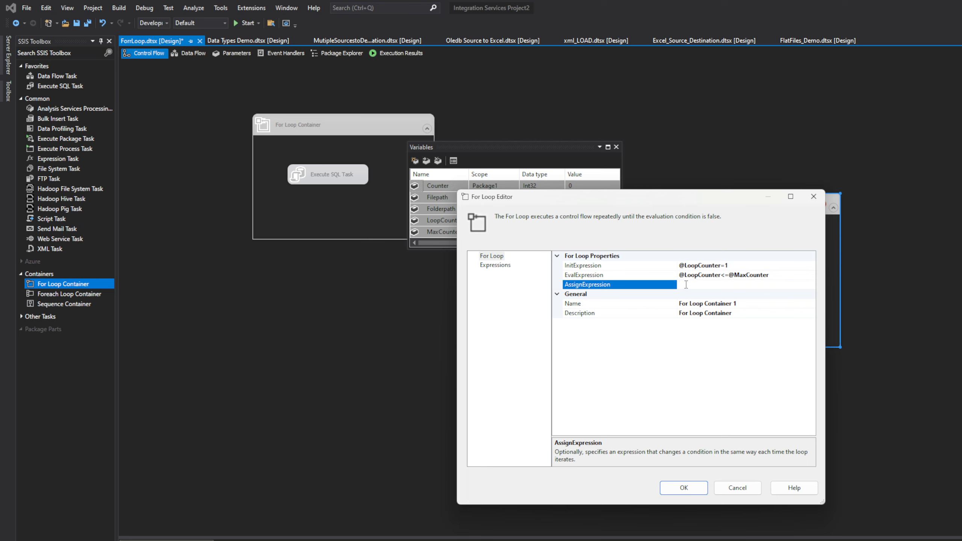
pyautogui.hotkey('ctrl', 'v')
pyautogui.hotkey('ctrl', 'v')
pyautogui.press('BackSpace')
pyautogui.click(771, 284)
pyautogui.press('BackSpace')
pyautogui.write('+')
# Rename For Loop Container 1 as ForLoopFiles and accept the For Loop settings
pyautogui.click(745, 306)
pyautogui.moveTo(757, 304); pyautogui.dragTo(680, 304)
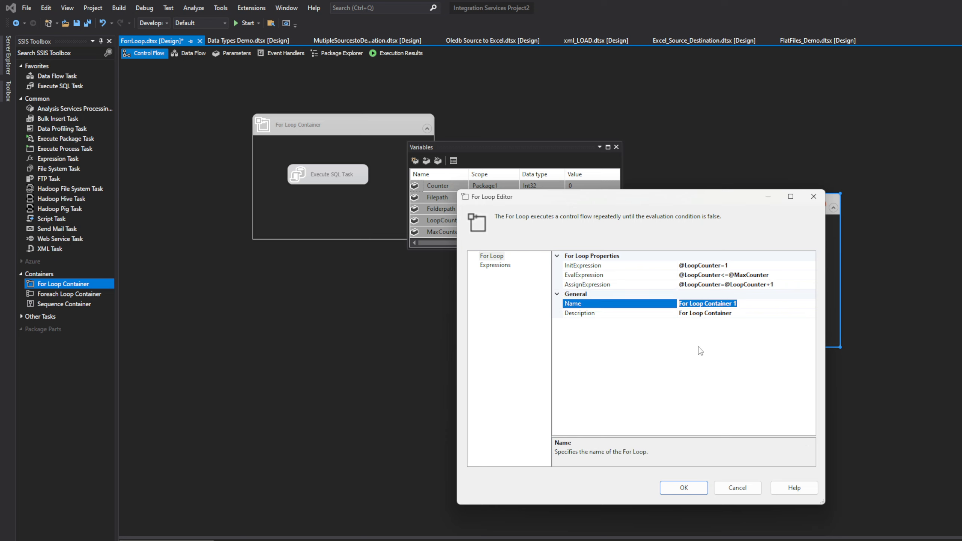
pyautogui.write('For')
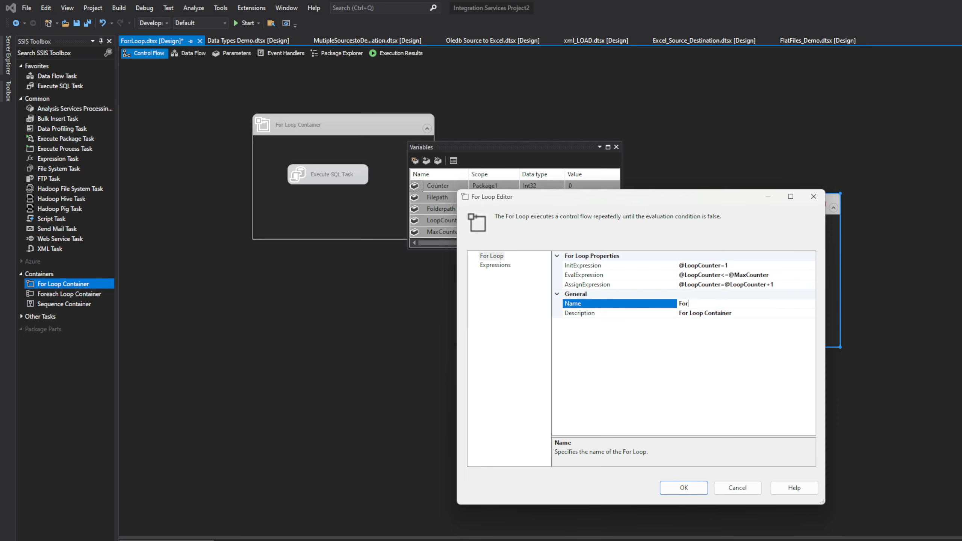
pyautogui.write('LoopFiles')
pyautogui.click(729, 313)
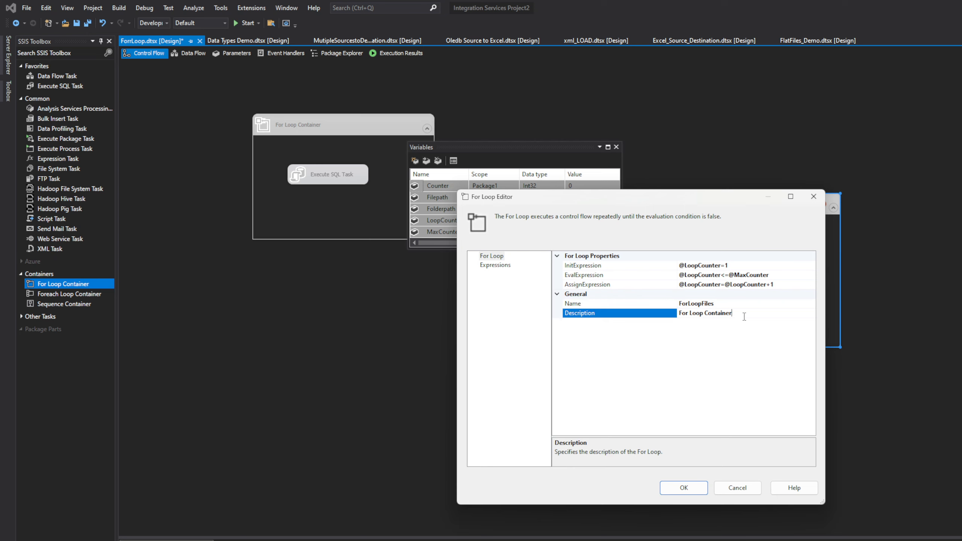
pyautogui.press('Up')
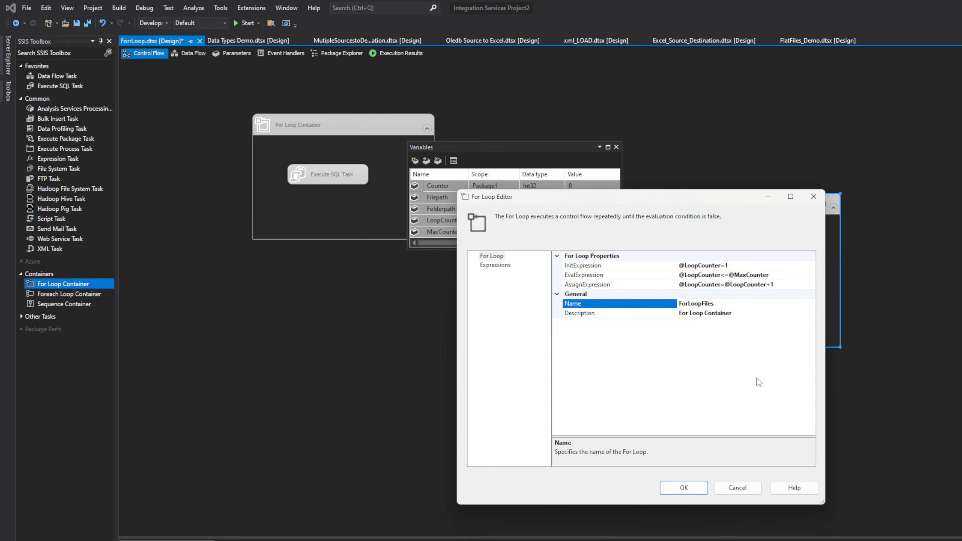
pyautogui.click(681, 491)
# Move the Execute SQL Task out above the ForLoopFiles container, reposition and shorten the container, and close the package variables
pyautogui.moveTo(742, 274); pyautogui.dragTo(726, 163)
pyautogui.moveTo(734, 213); pyautogui.dragTo(743, 226)
pyautogui.moveTo(751, 361); pyautogui.dragTo(761, 320)
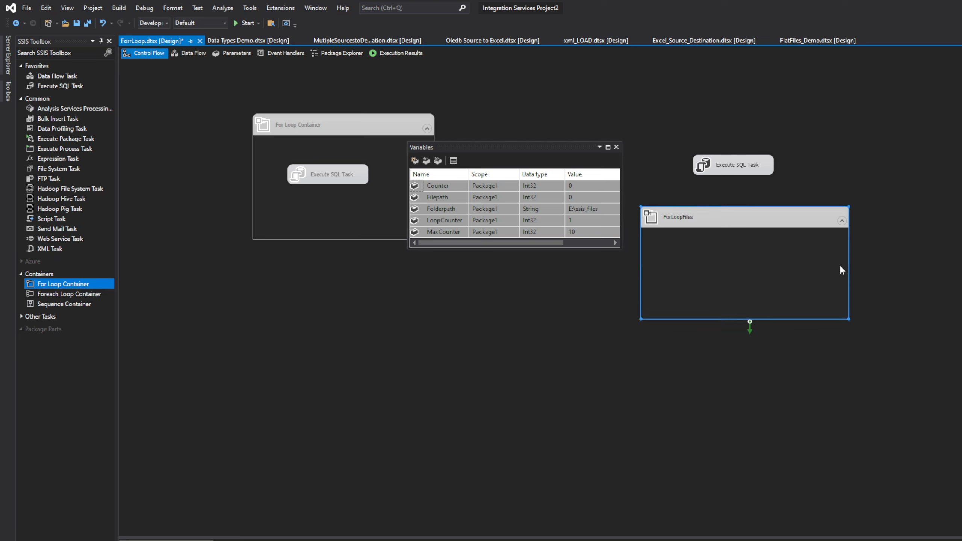
pyautogui.click(616, 147)
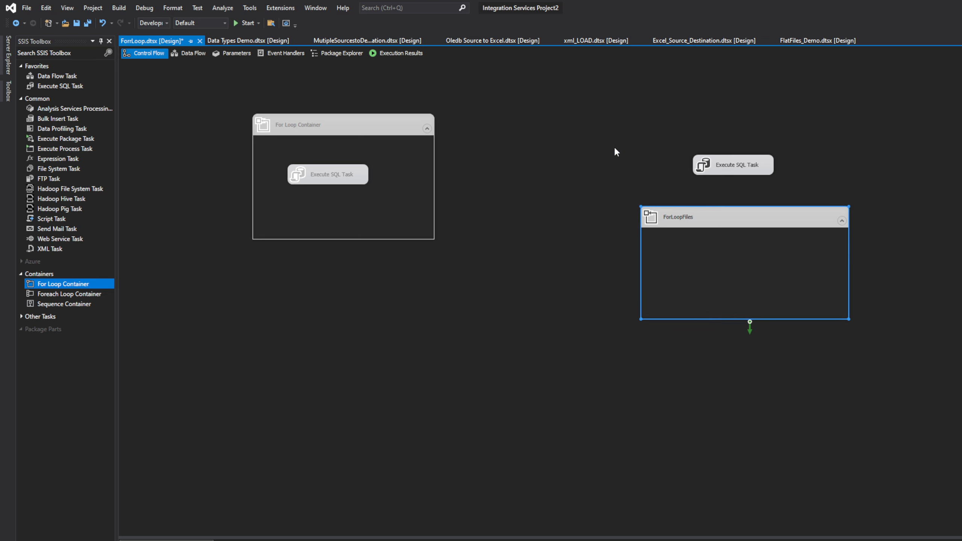
pyautogui.click(735, 170)
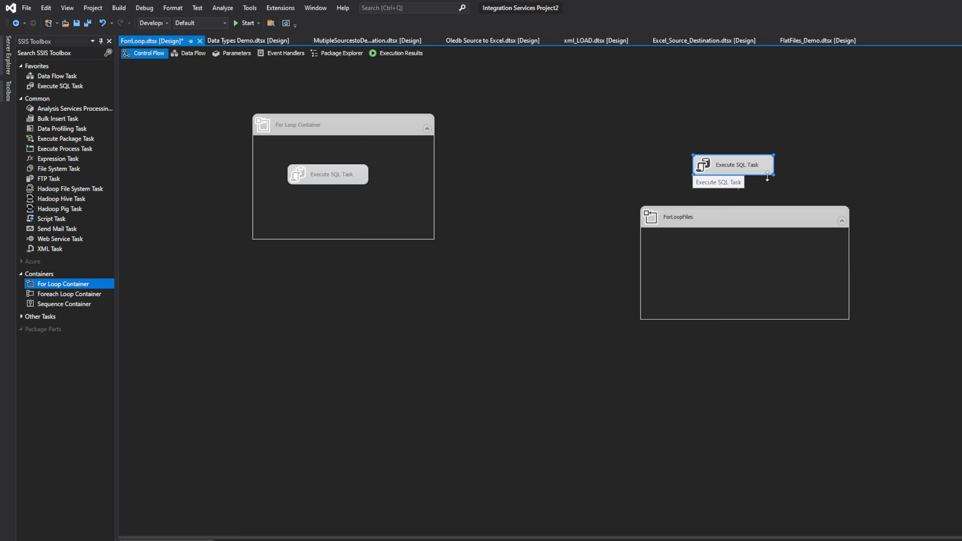
# Connect the Execute SQL Task above the loop to the ForLoopFiles container with a precedence constraint
pyautogui.click(821, 174)
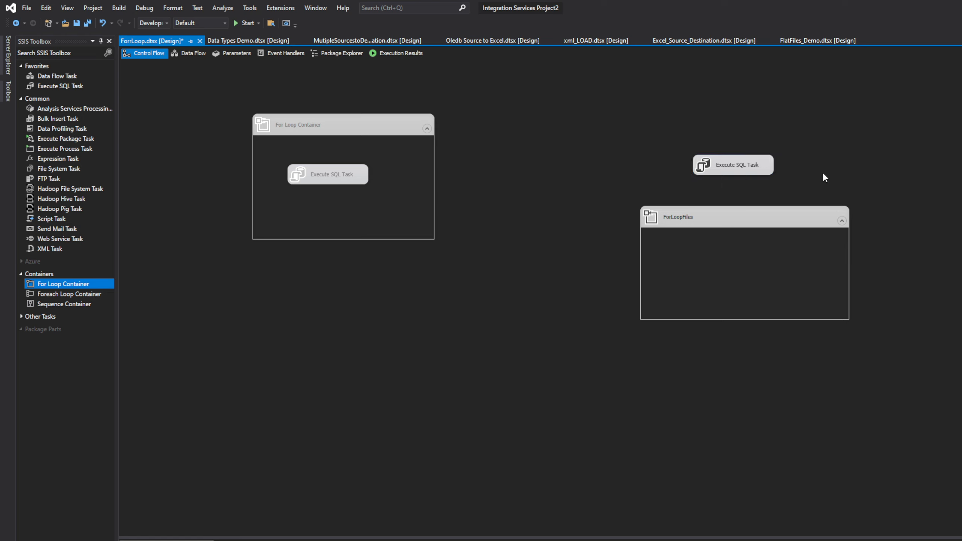
pyautogui.click(742, 169)
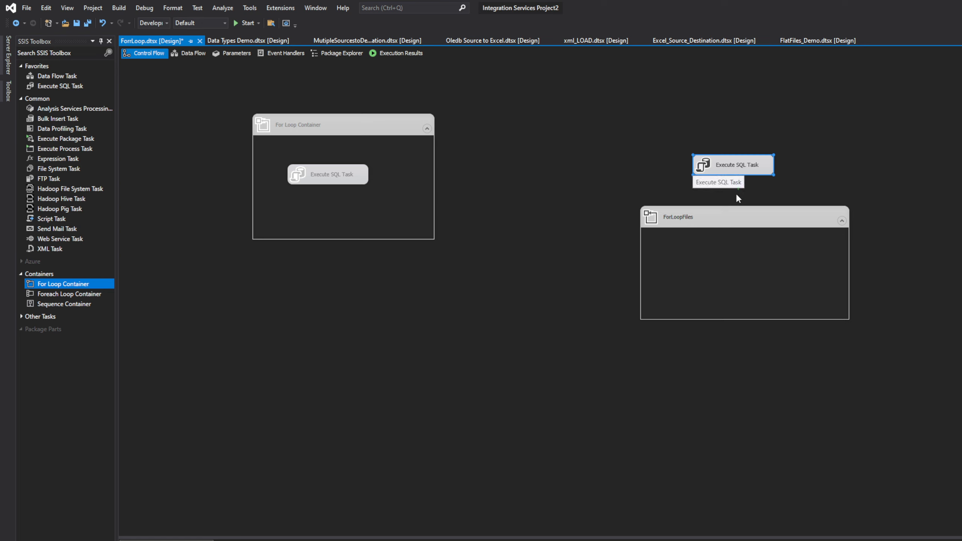
pyautogui.click(822, 168)
pyautogui.click(748, 173)
pyautogui.moveTo(740, 217); pyautogui.dragTo(738, 215)
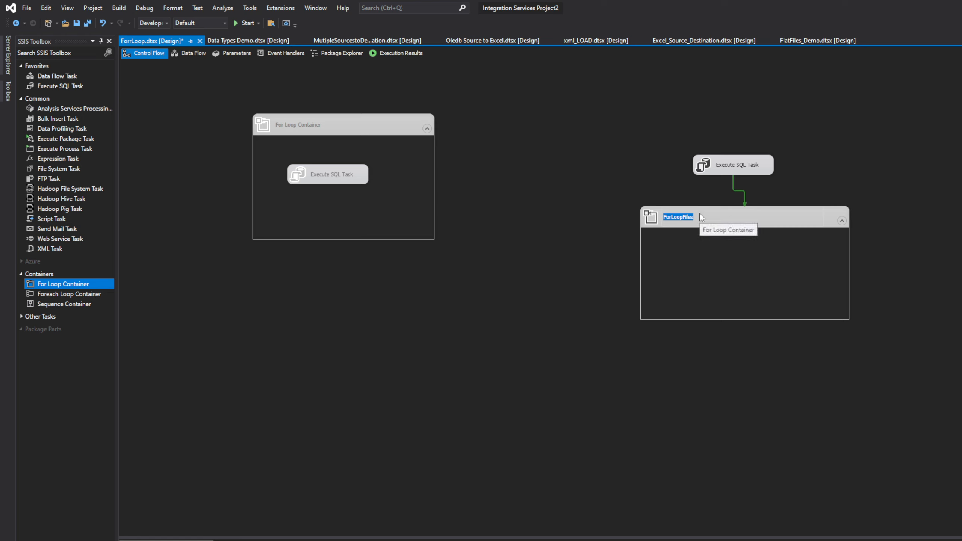
pyautogui.click(724, 268)
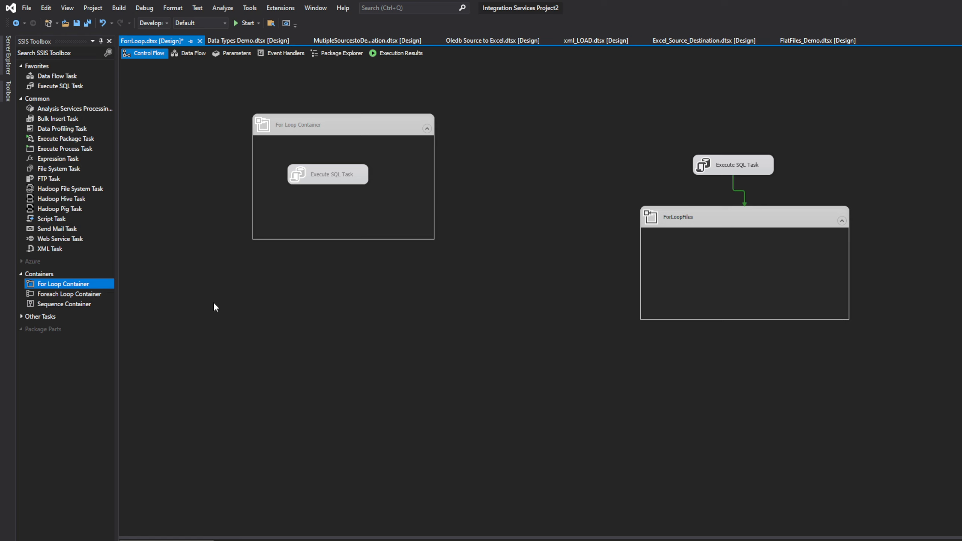
# Add a Data Flow Task inside the ForLoopFiles container
pyautogui.click(63, 77)
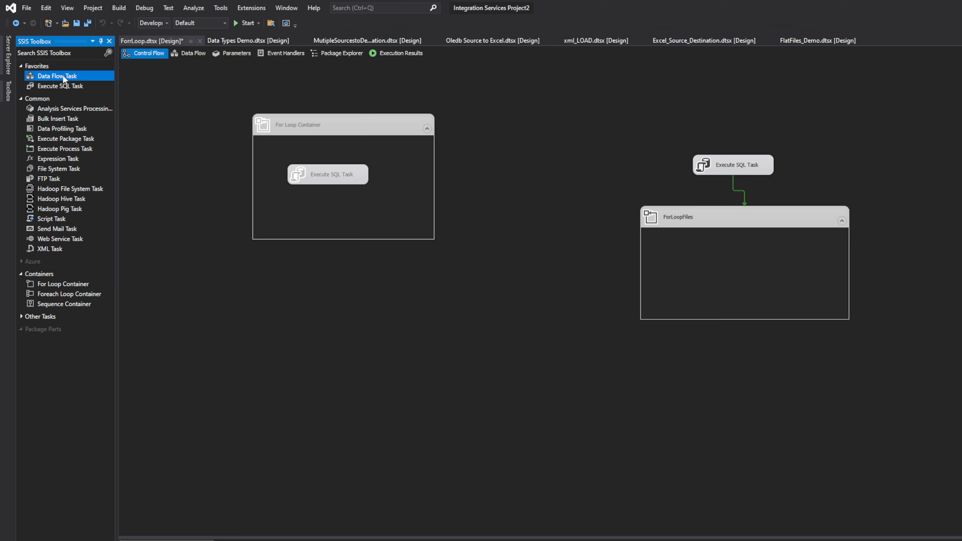
pyautogui.moveTo(59, 78); pyautogui.dragTo(599, 283)
pyautogui.moveTo(714, 260); pyautogui.dragTo(714, 261)
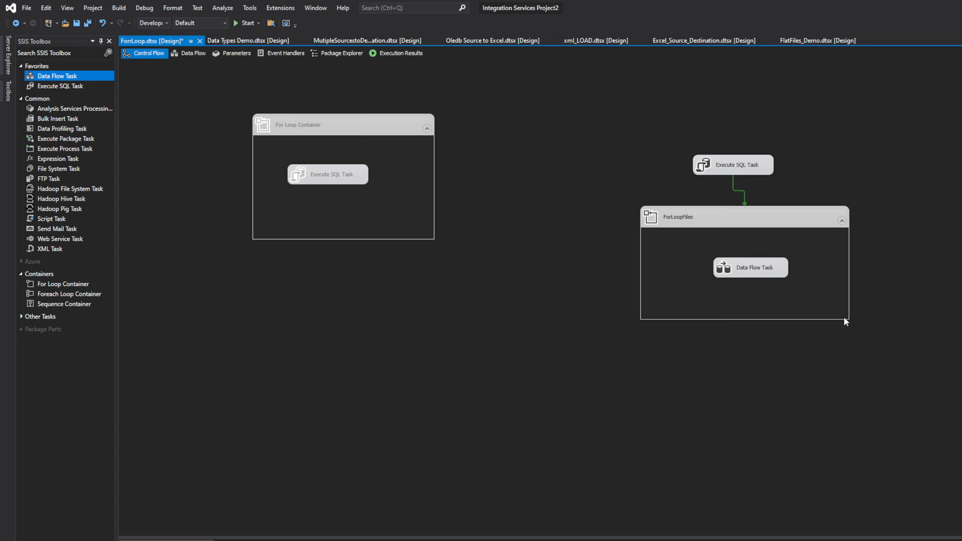
# Place an OLE DB Source in the Data Flow Task's data flow and delete the duplicate source in the corner
pyautogui.doubleClick(747, 270)
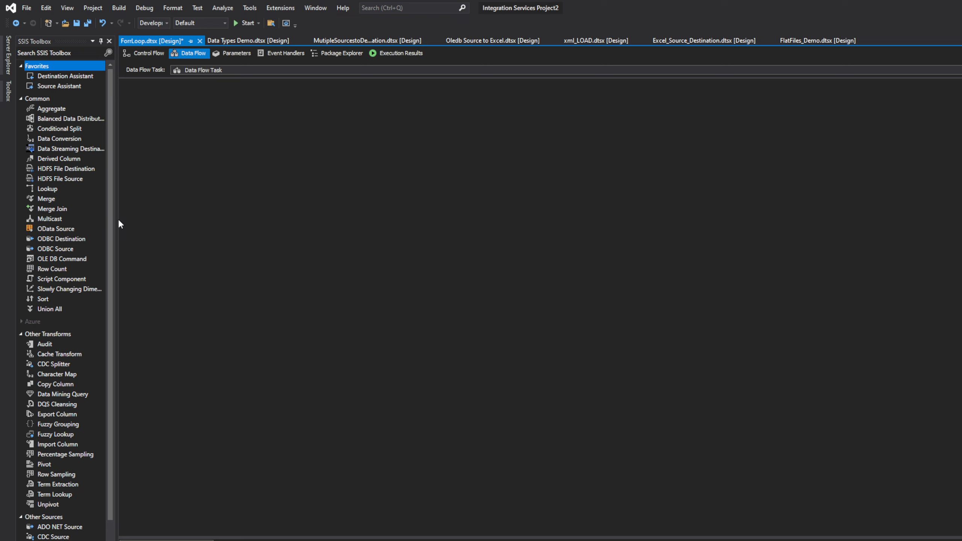
pyautogui.moveTo(112, 360); pyautogui.dragTo(111, 502)
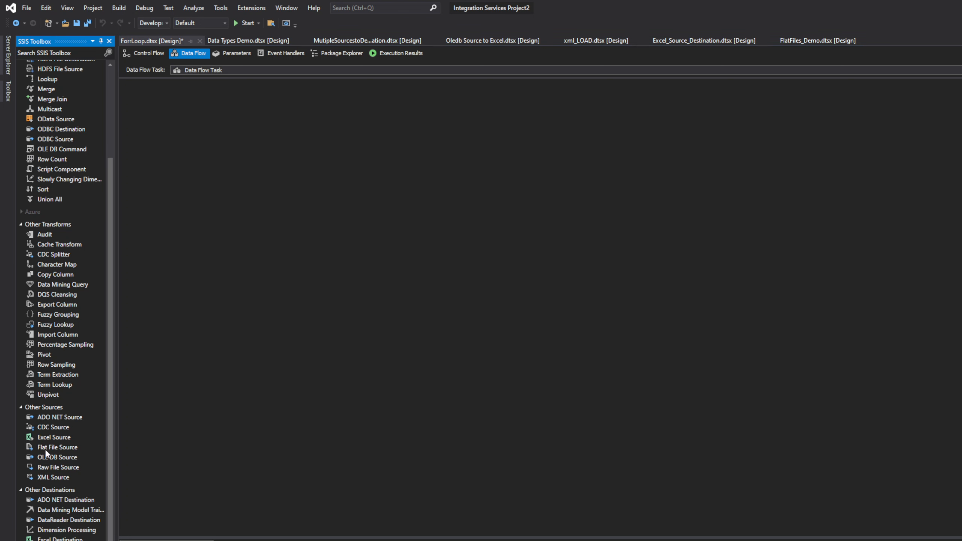
pyautogui.doubleClick(48, 459)
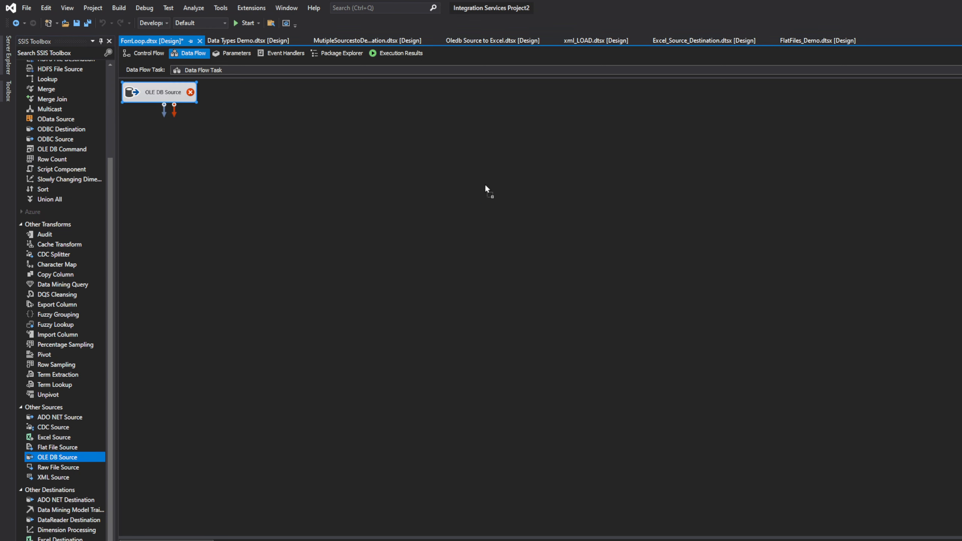
pyautogui.moveTo(485, 183); pyautogui.dragTo(485, 184)
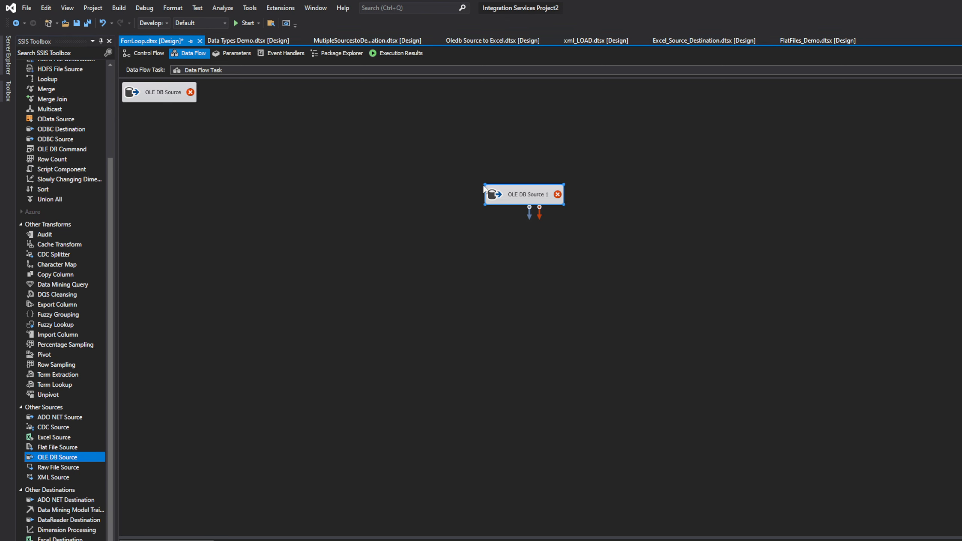
pyautogui.rightClick(160, 91)
pyautogui.click(198, 205)
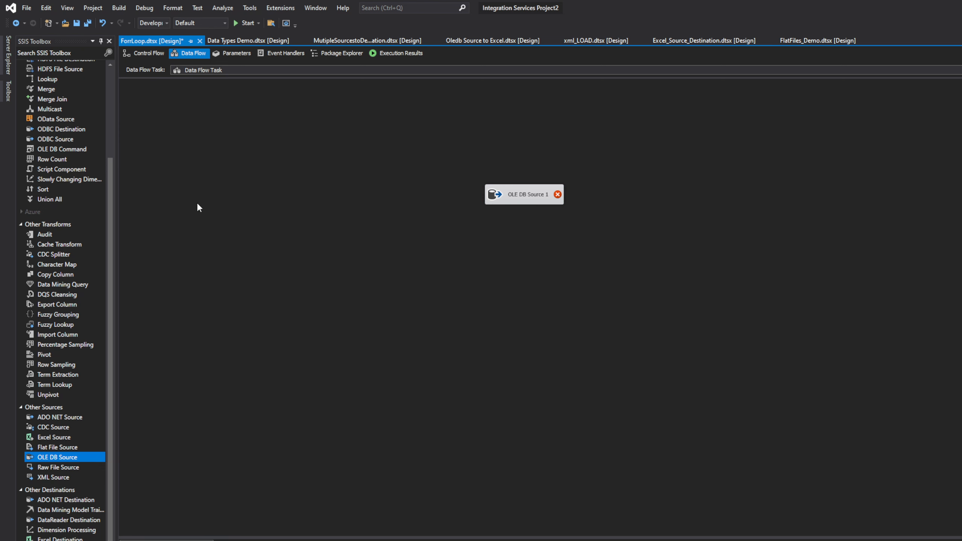
pyautogui.moveTo(521, 193); pyautogui.dragTo(417, 148)
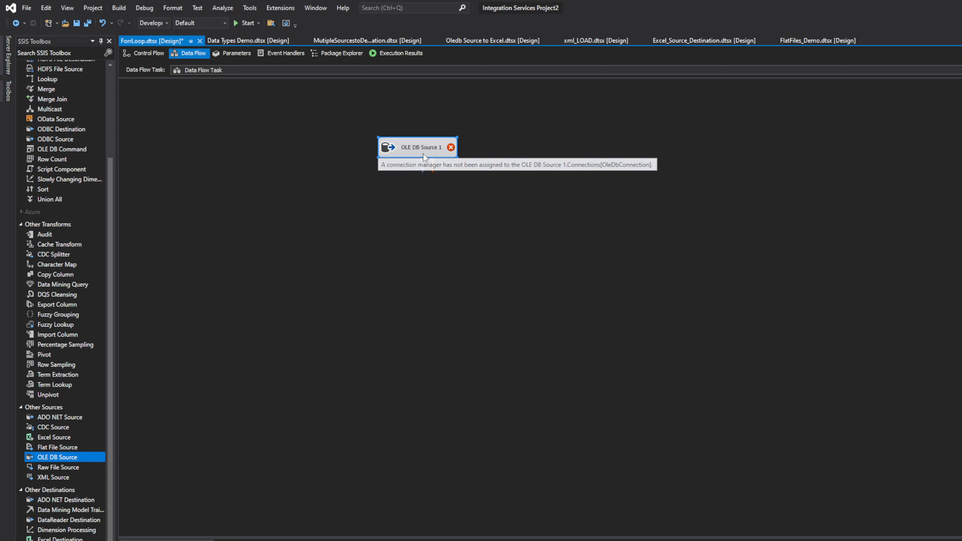
# Try to rename the OLE DB source as Sales.Cistomers
pyautogui.doubleClick(425, 154)
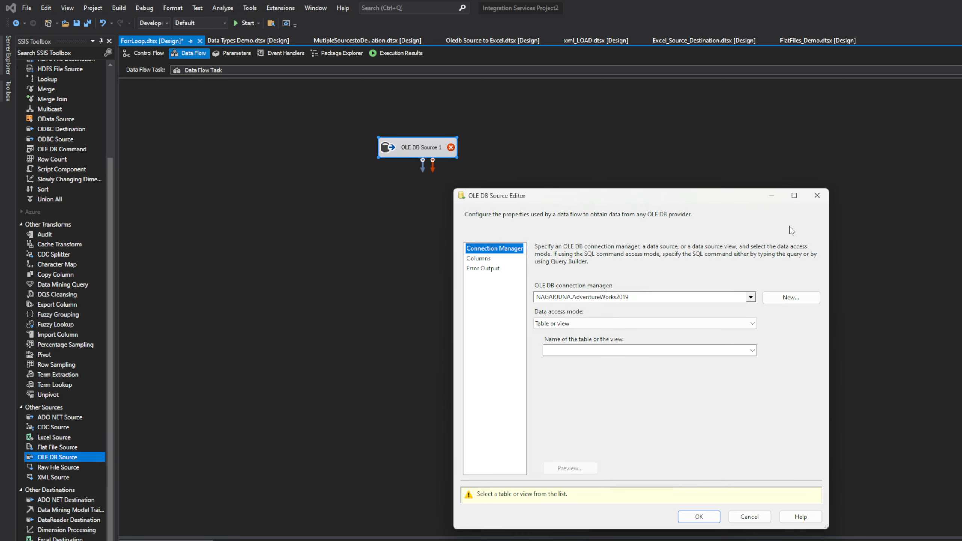
pyautogui.click(817, 195)
pyautogui.click(424, 150)
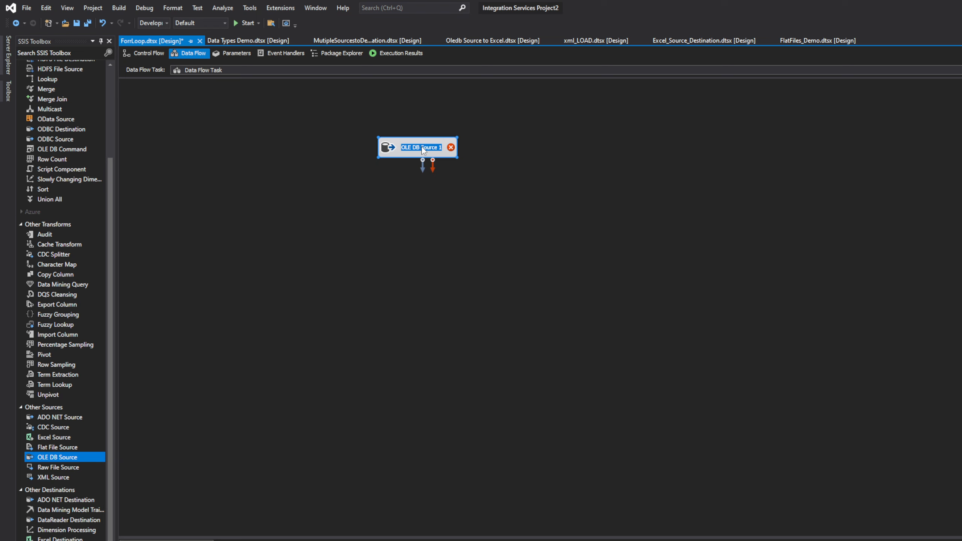
pyautogui.write('Sale')
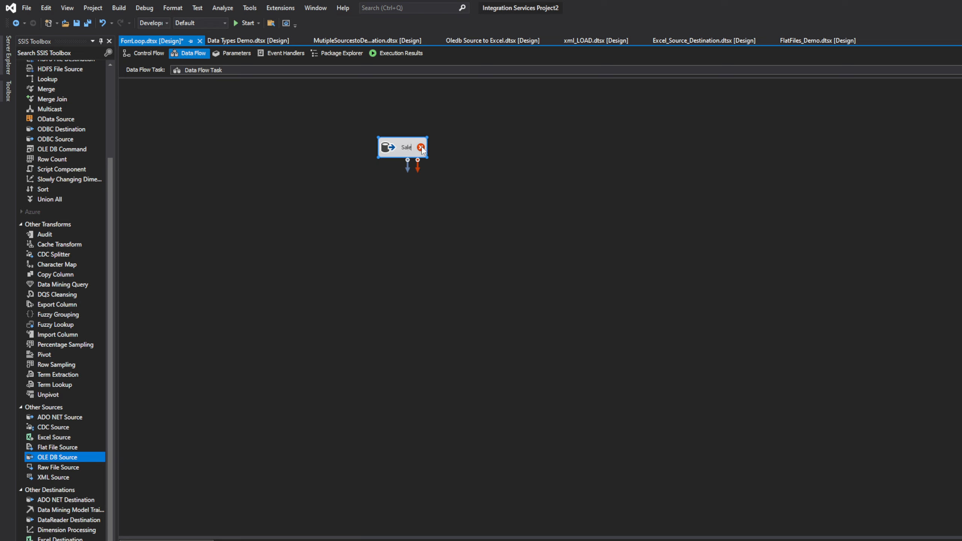
pyautogui.write('s.Cistomers')
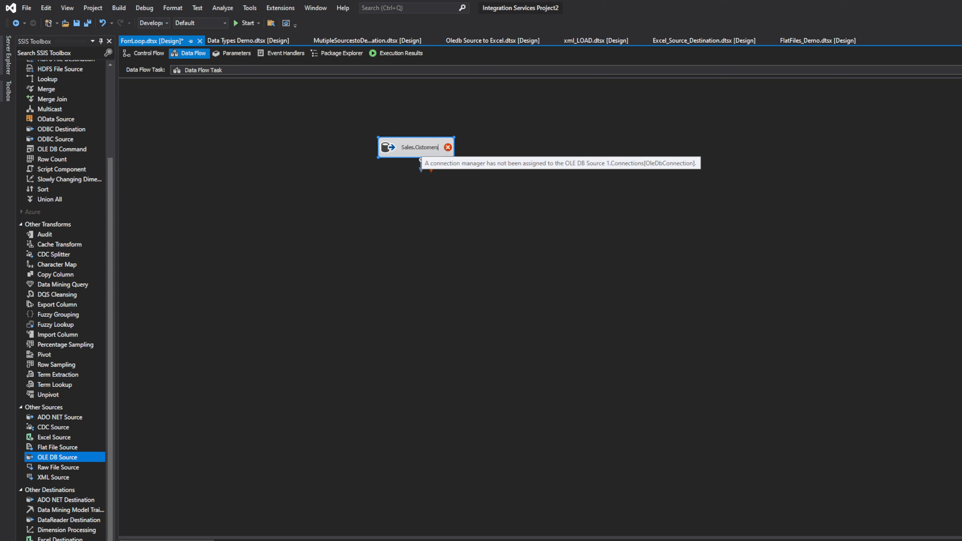
pyautogui.press('Return')
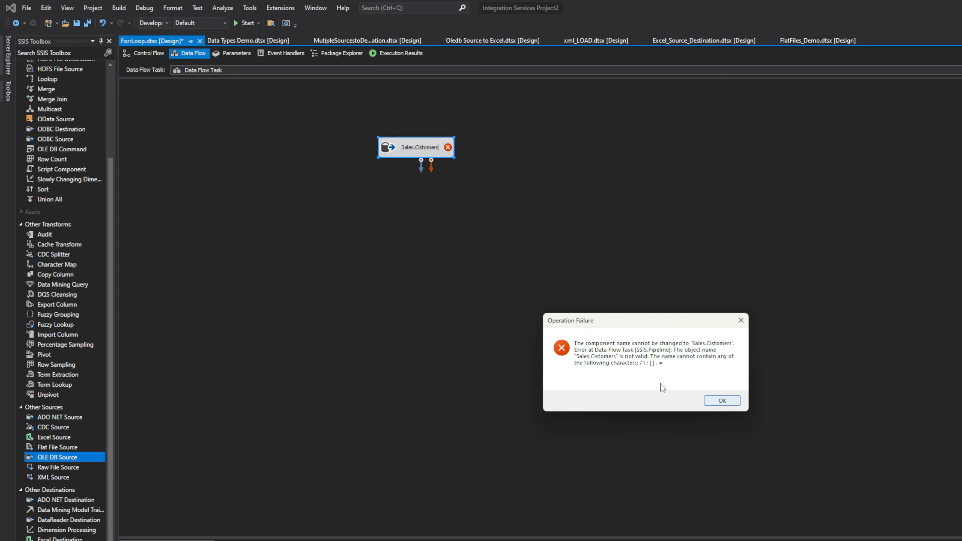
pyautogui.click(733, 403)
# Rename the OLE DB source as Sales_Customers
pyautogui.click(421, 147)
pyautogui.click(421, 148)
pyautogui.write('Sales_Customers')
pyautogui.press('Return')
# Set the Sales_Customers source to read the [Sales].[Customer] table, accept the settings, and shift the source slightly lower
pyautogui.doubleClick(421, 147)
pyautogui.click(752, 351)
pyautogui.scroll(-15, 644, 398)
pyautogui.click(584, 398)
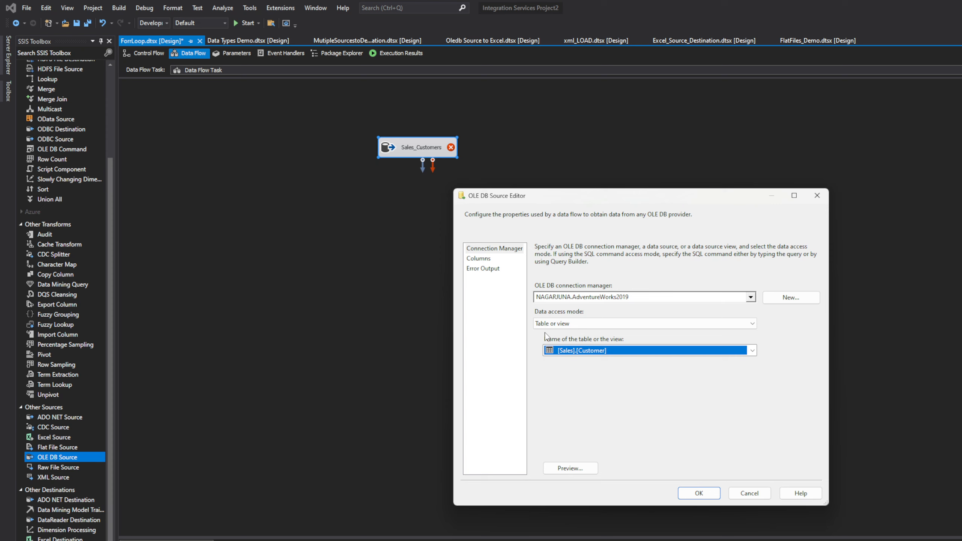
pyautogui.click(699, 493)
pyautogui.moveTo(421, 147); pyautogui.dragTo(423, 168)
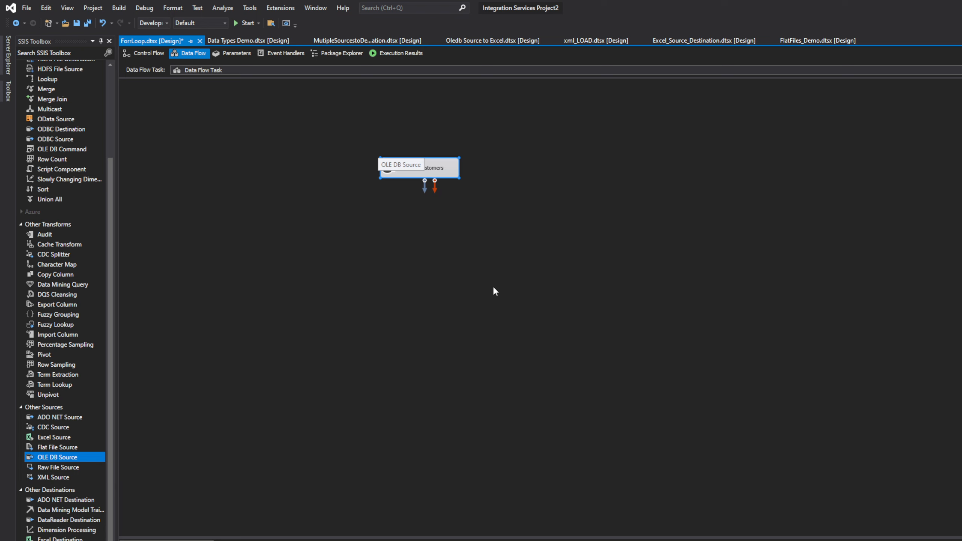
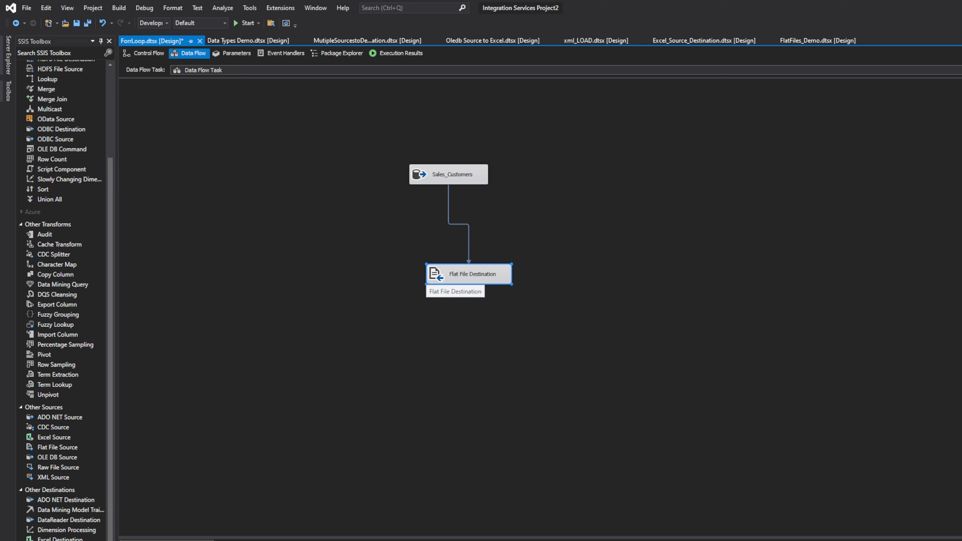
# Add a ConnectionString entry to the property expressions of the flat file destination's connection
pyautogui.doubleClick(493, 280)
pyautogui.click(818, 195)
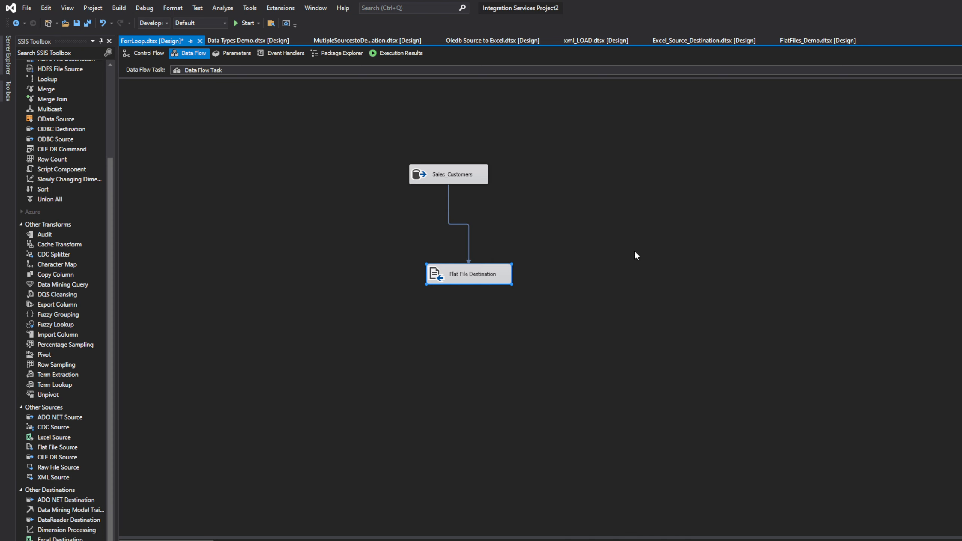
pyautogui.rightClick(495, 278)
pyautogui.click(554, 419)
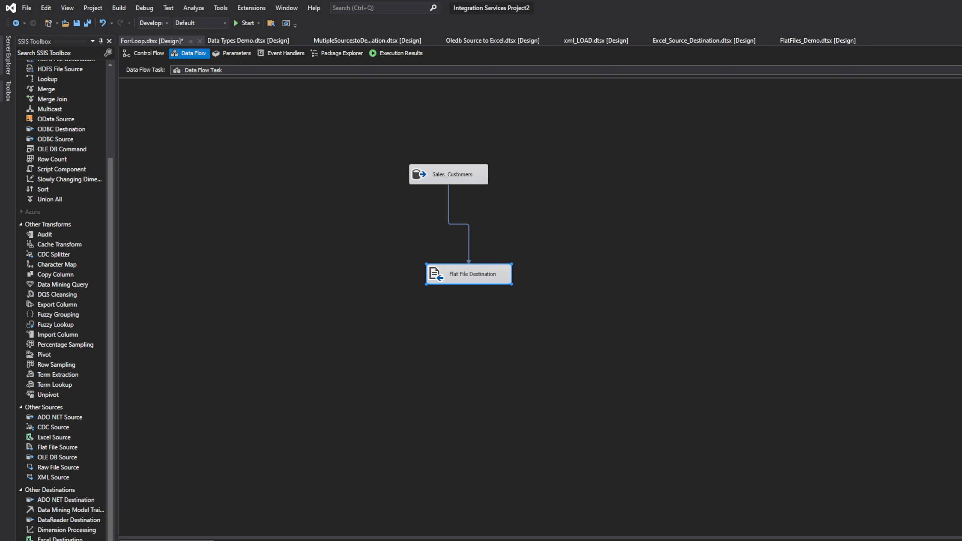
pyautogui.click(591, 288)
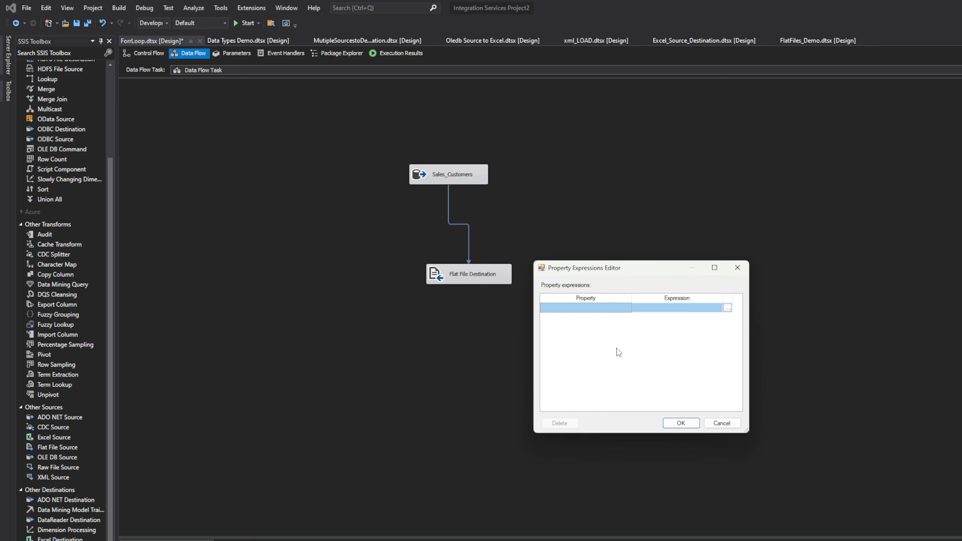
pyautogui.click(607, 312)
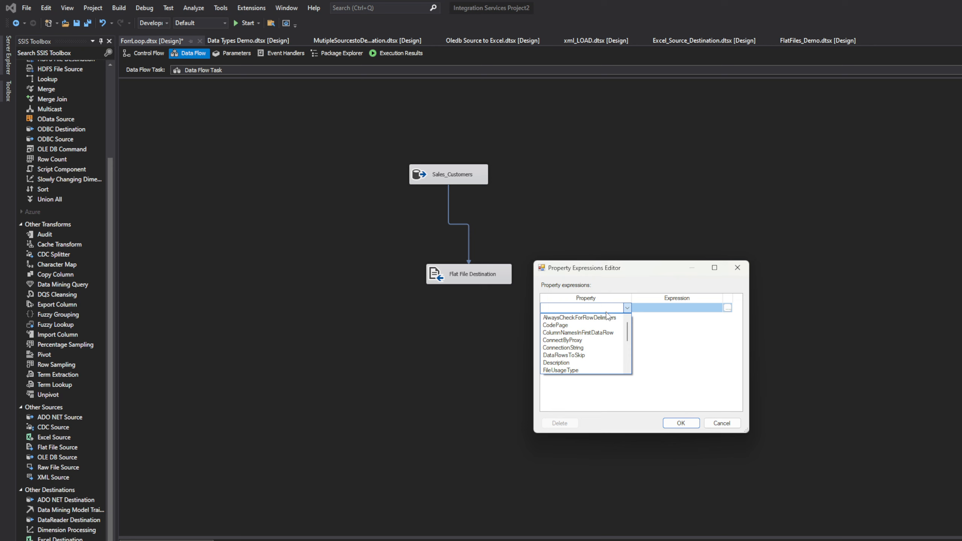
pyautogui.click(618, 352)
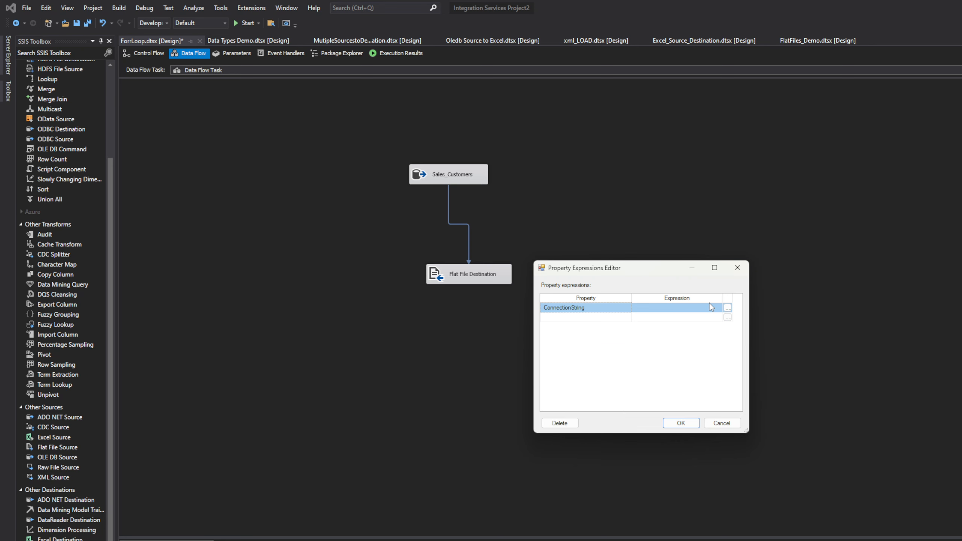
# Build the ConnectionString expression as "+ @[User::Folderpath] +" using the Folderpath variable, and evaluate it
pyautogui.click(728, 308)
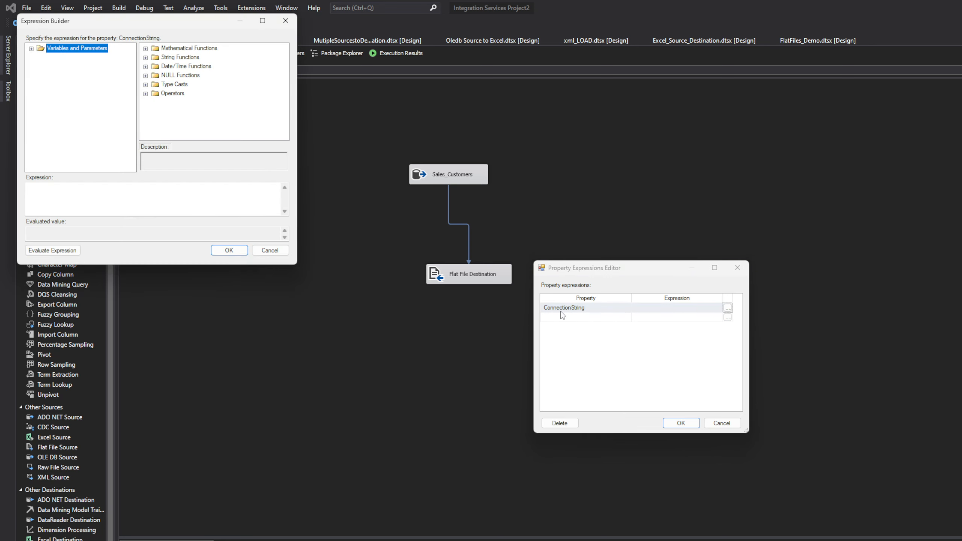
pyautogui.moveTo(190, 27); pyautogui.dragTo(491, 107)
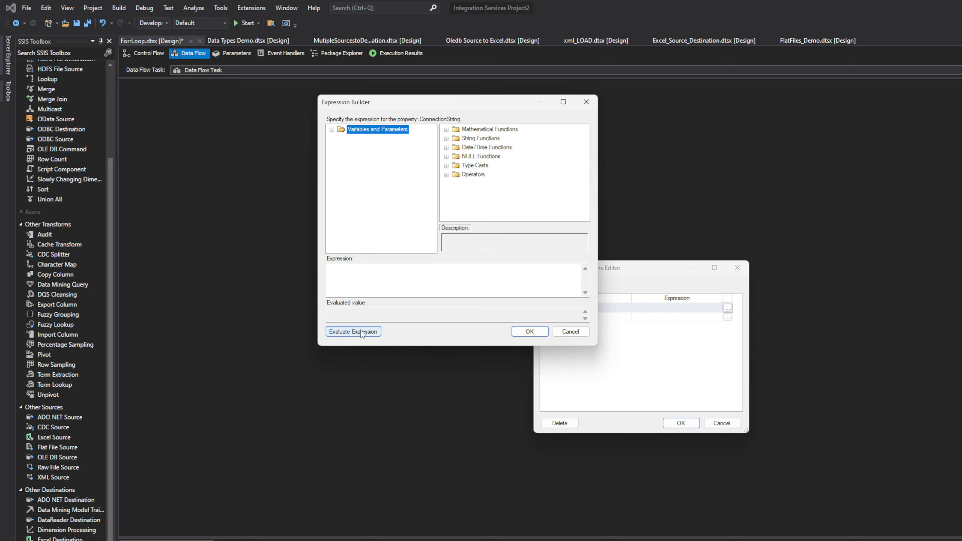
pyautogui.click(351, 273)
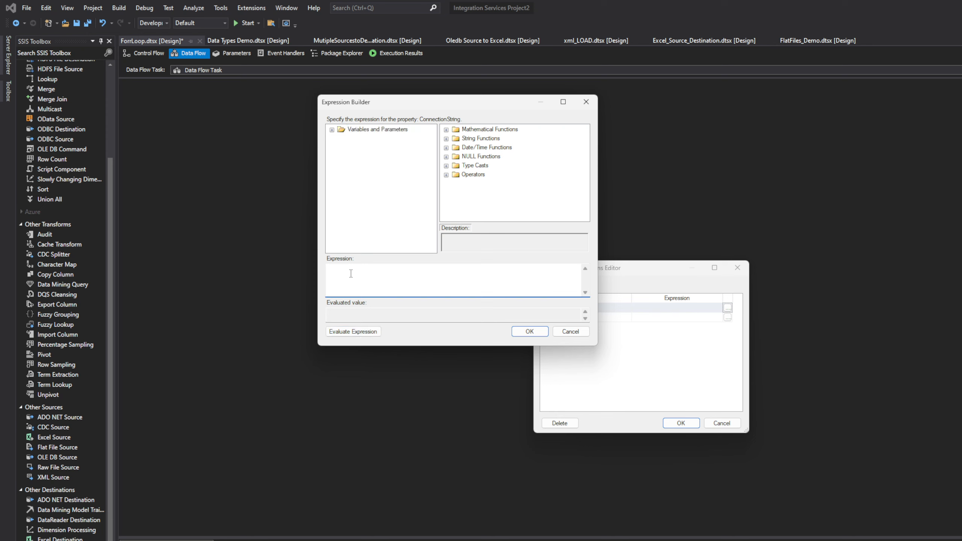
pyautogui.write('"++')
pyautogui.click(333, 130)
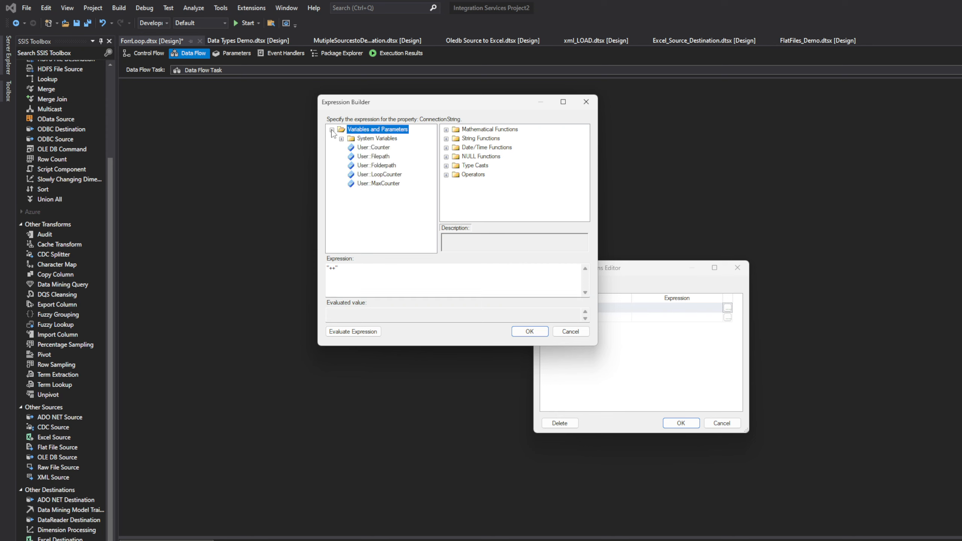
pyautogui.click(375, 165)
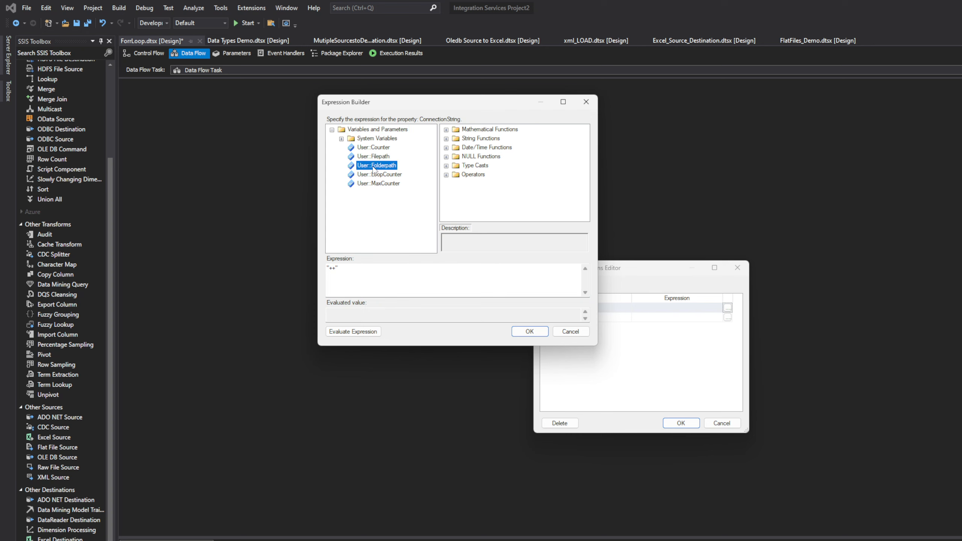
pyautogui.moveTo(374, 170); pyautogui.dragTo(333, 270)
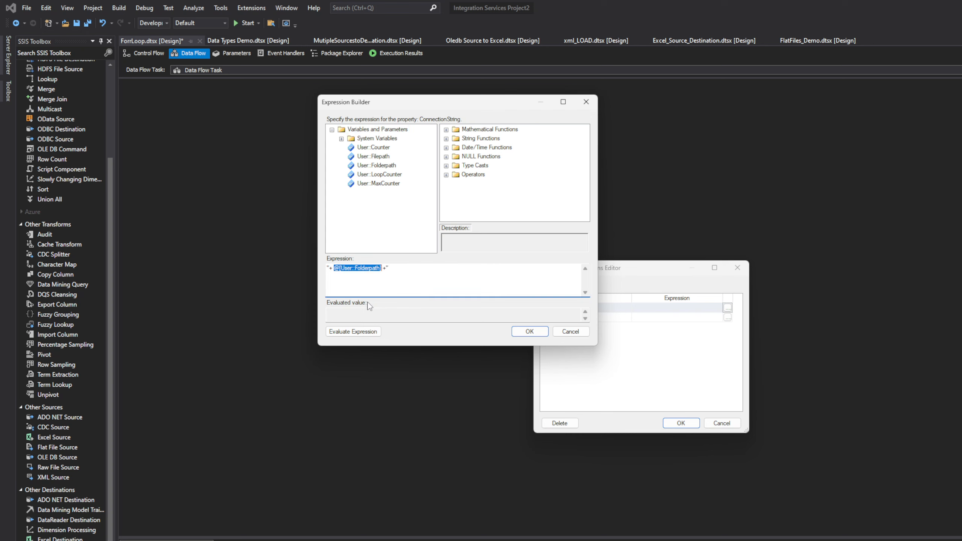
pyautogui.click(352, 332)
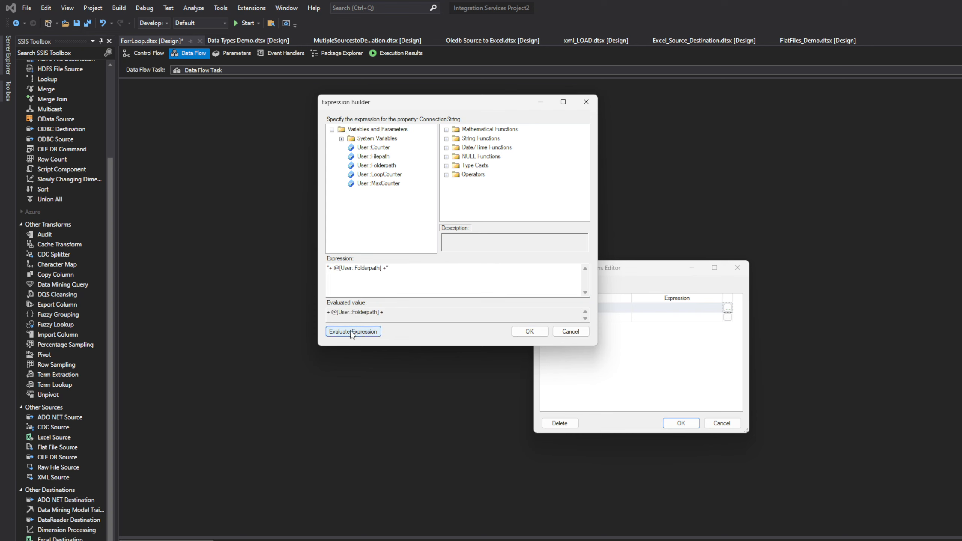
# Add a second quotation mark at each end of the expression, insert \\ inside the closing pair, and evaluate it
pyautogui.click(331, 274)
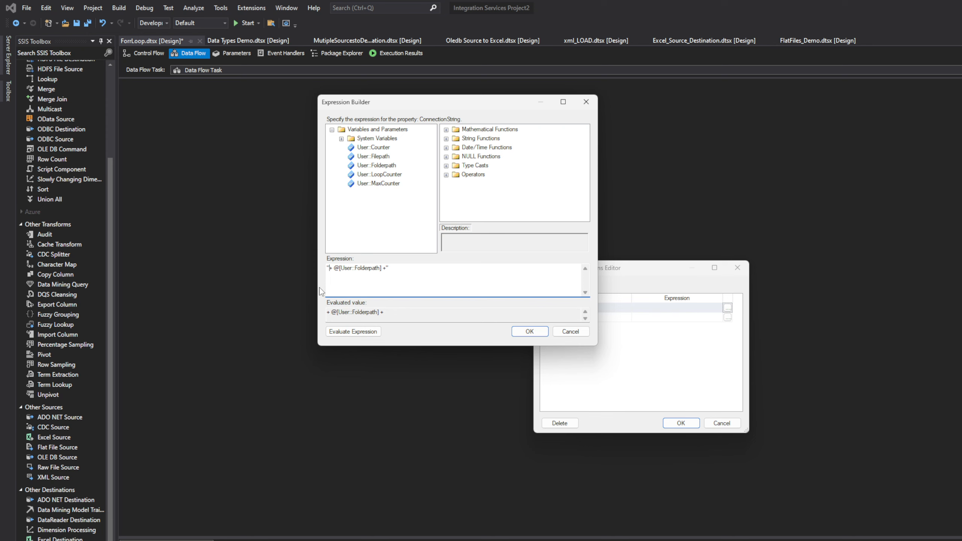
pyautogui.write('""')
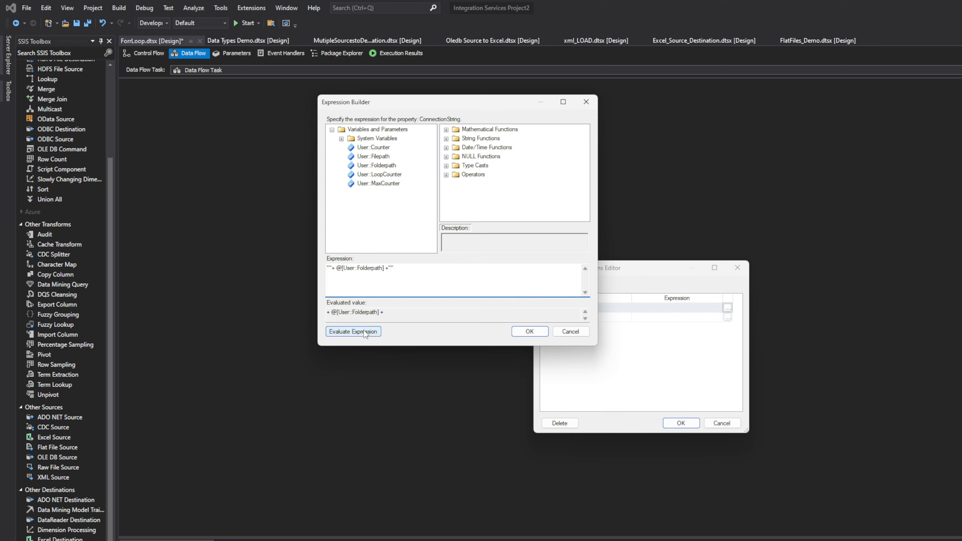
pyautogui.click(353, 332)
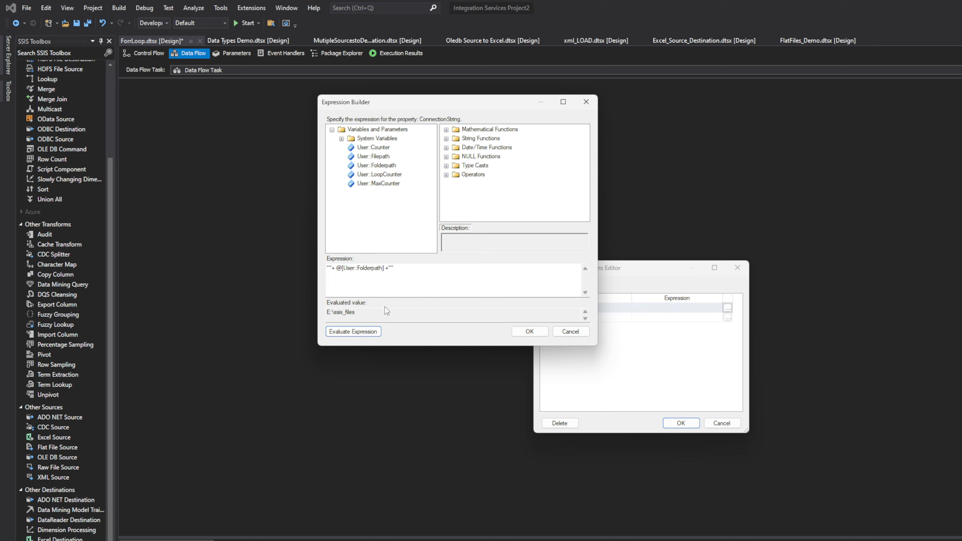
pyautogui.click(391, 291)
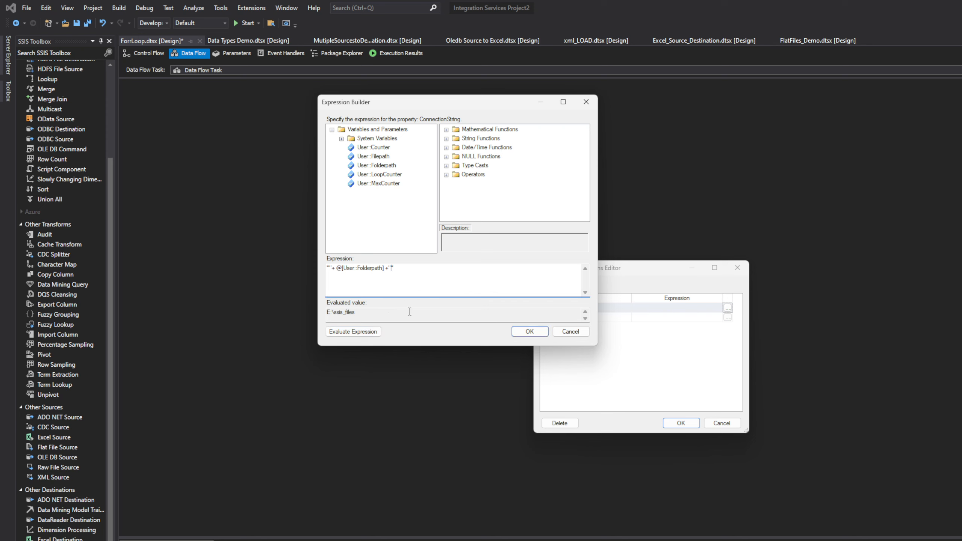
pyautogui.write('\\\\')
pyautogui.click(354, 333)
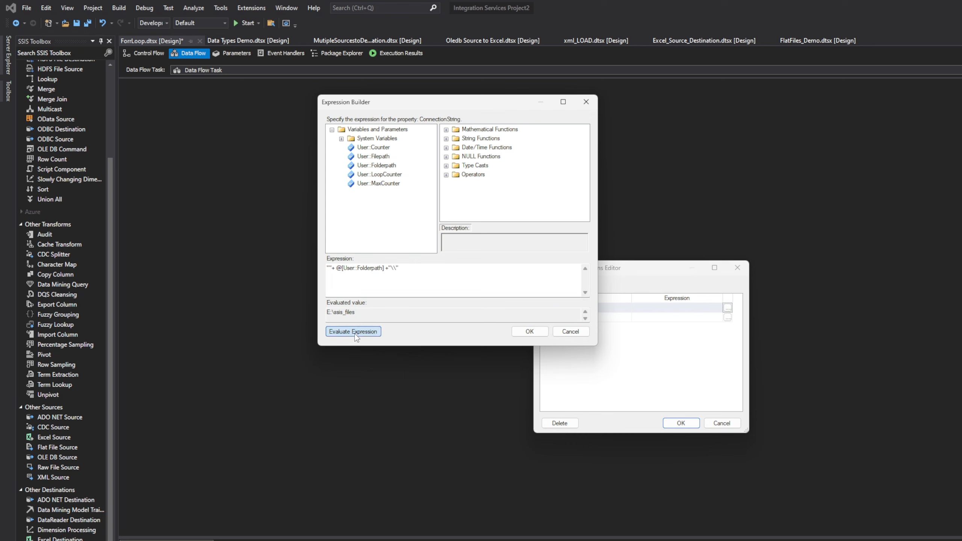
# Try to append Terroitory after the double backslash in the expression and evaluate it
pyautogui.click(413, 269)
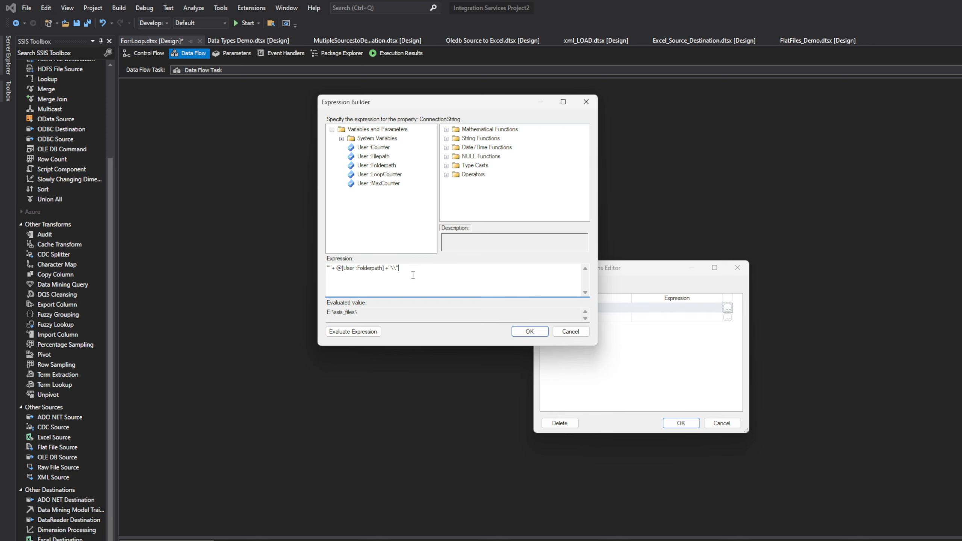
pyautogui.write('+')
pyautogui.press('BackSpace')
pyautogui.write('Terroitory')
pyautogui.click(353, 332)
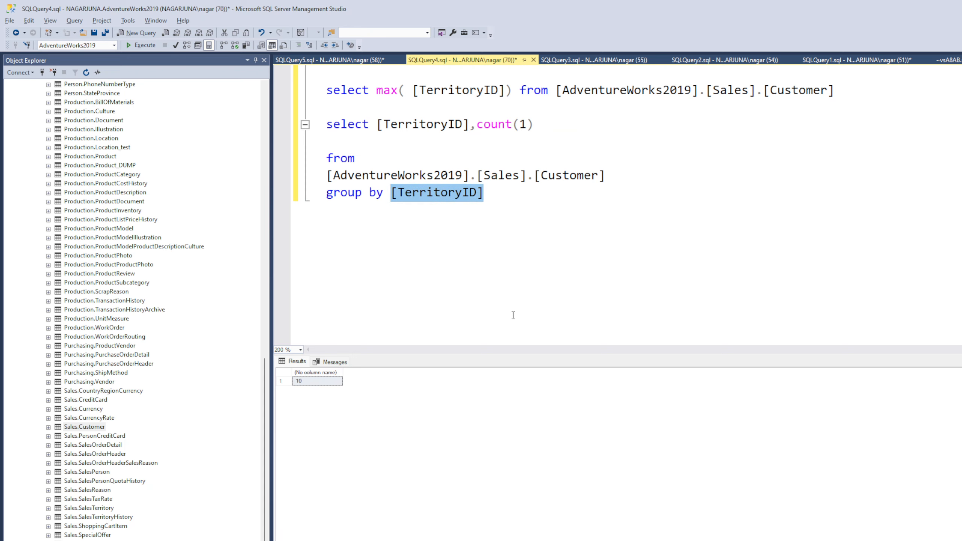
# Copy the word Territory from the query in SQL Server Management Studio, paste it over the misspelled word in the expression, and evaluate
pyautogui.click(457, 193)
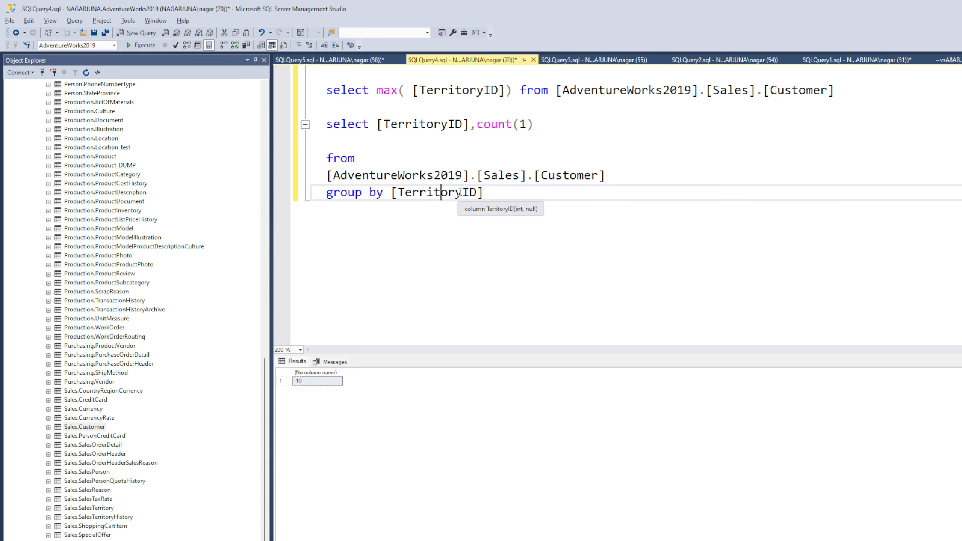
pyautogui.moveTo(461, 193); pyautogui.dragTo(402, 195)
pyautogui.rightClick(402, 195)
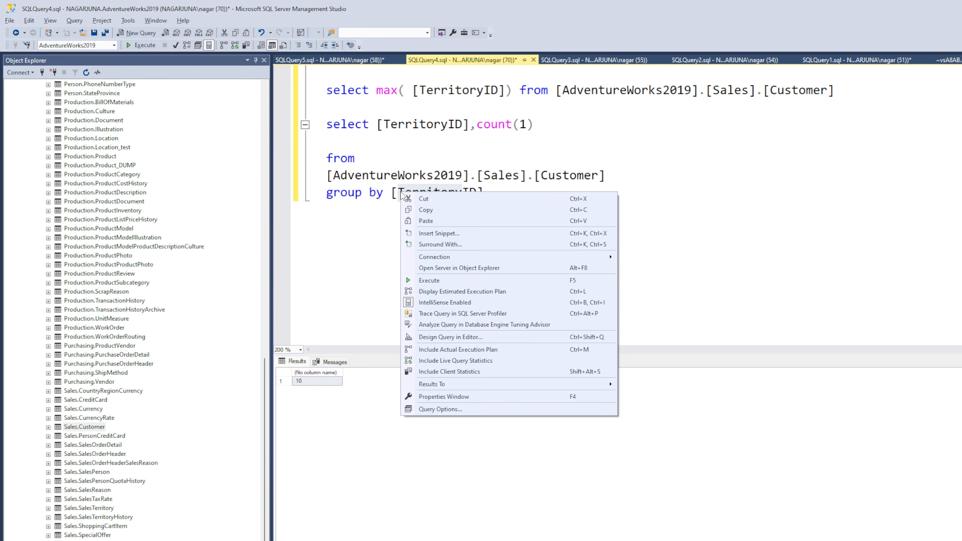
pyautogui.click(421, 213)
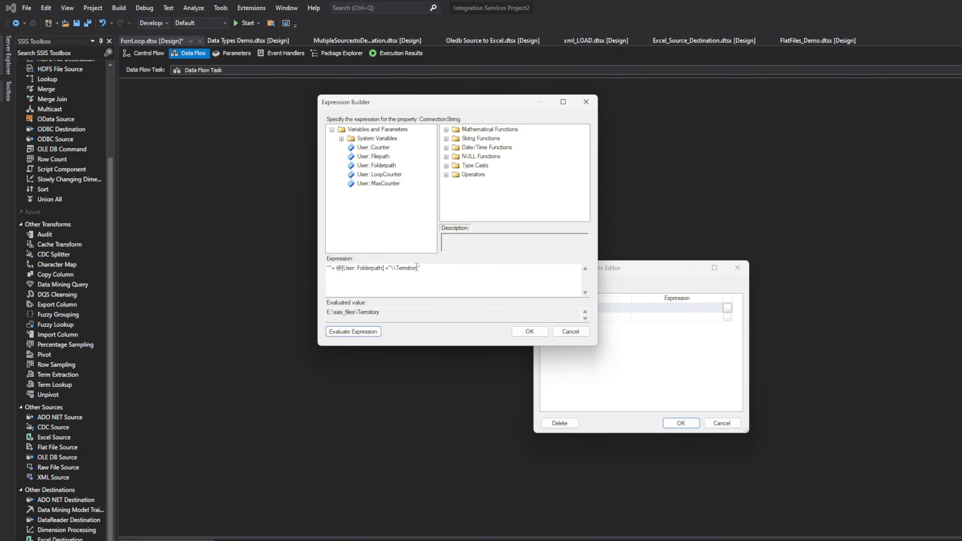
pyautogui.moveTo(417, 269); pyautogui.dragTo(398, 271)
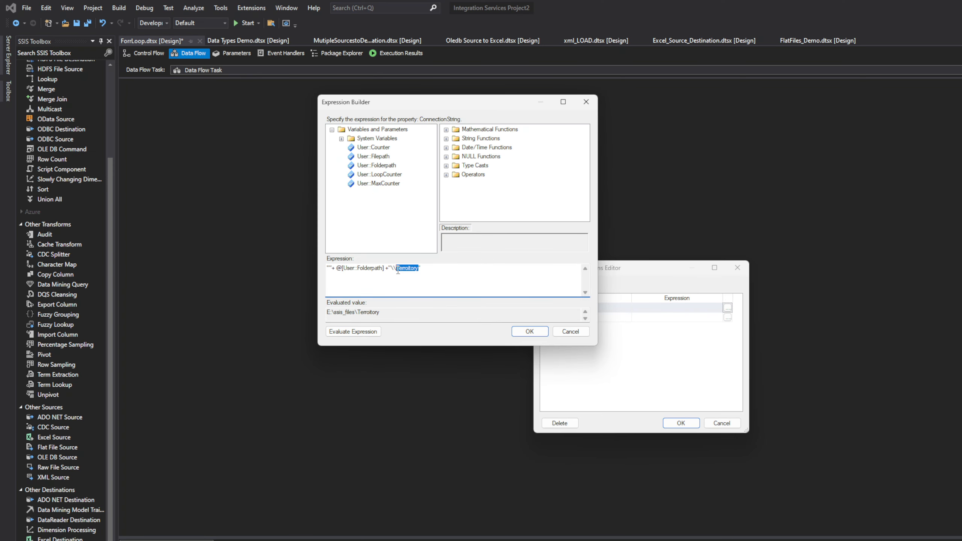
pyautogui.hotkey('ctrl', 'v')
pyautogui.click(354, 332)
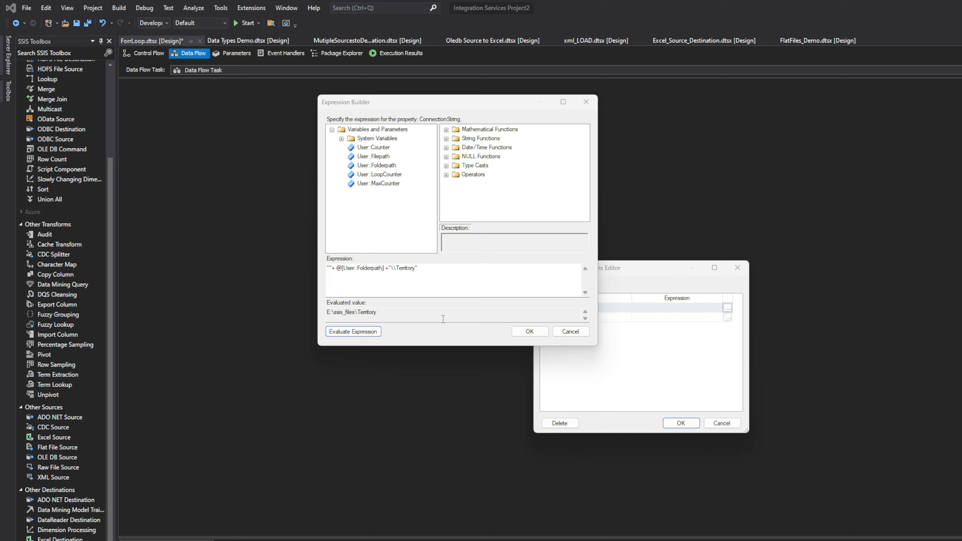
# Add an underscore after Territory in the expression, evaluate it, and start a further concatenation with +" at the end
pyautogui.click(430, 287)
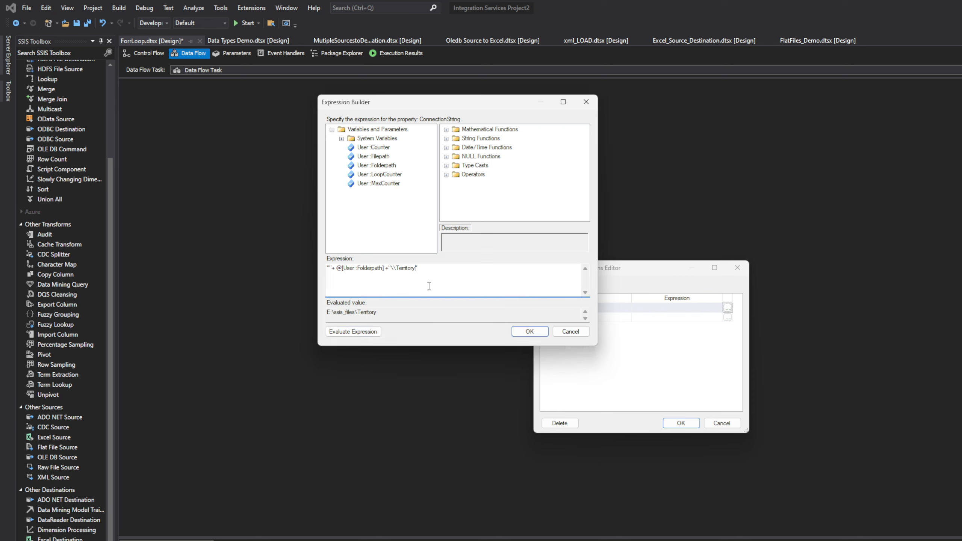
pyautogui.write('_')
pyautogui.click(361, 331)
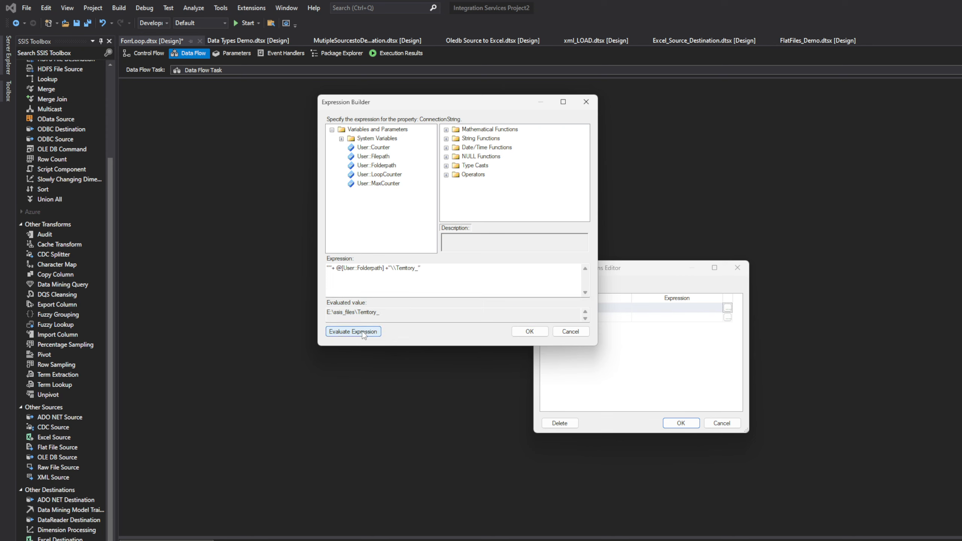
pyautogui.click(441, 268)
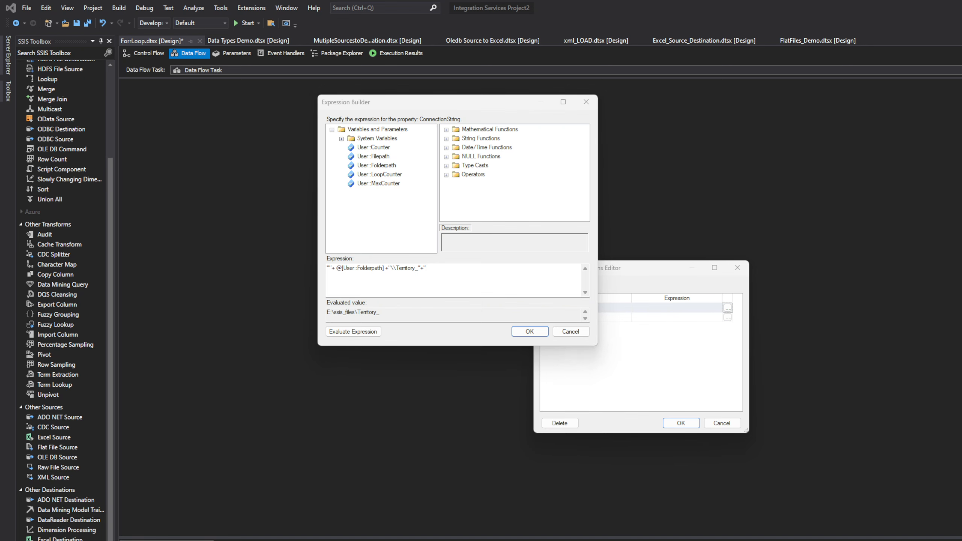
# Switch to Microsoft Teams and leave the SSIS SSRS Classes meeting
pyautogui.hotkey('alt', 'Tab')
pyautogui.click(779, 49)
pyautogui.click(779, 49)
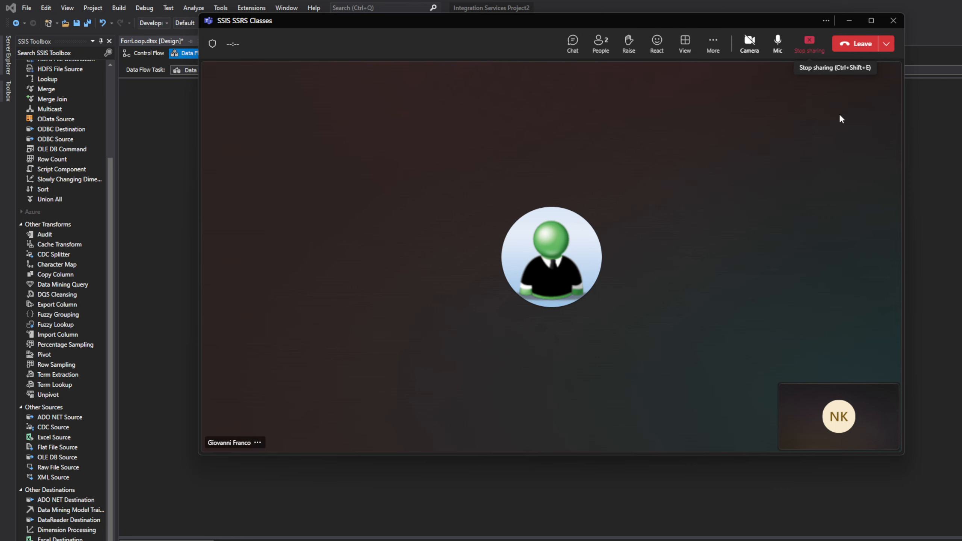
pyautogui.click(861, 45)
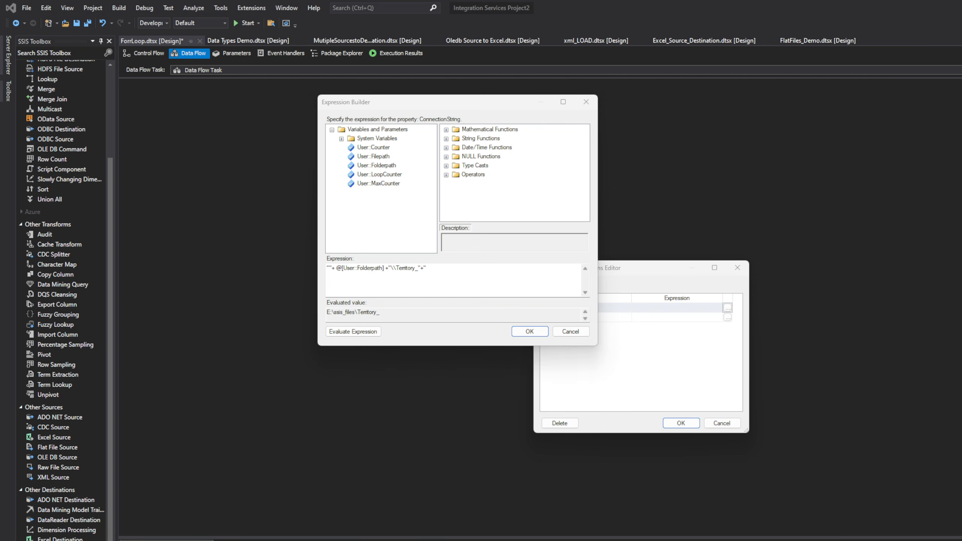
# Switch to Microsoft Teams and rejoin the SSIS SSRS Classes meeting from the calendar
pyautogui.press('super')
pyautogui.write('tea')
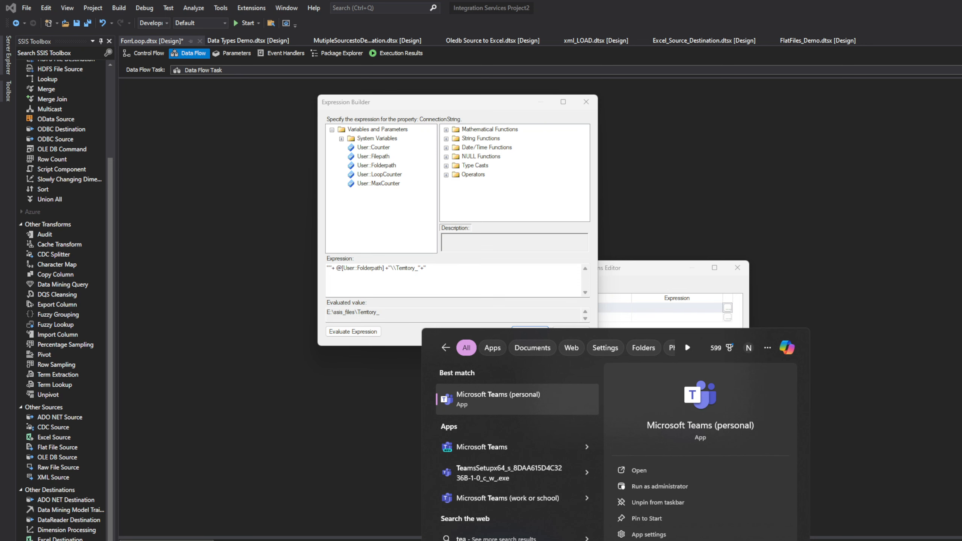
pyautogui.press('Return')
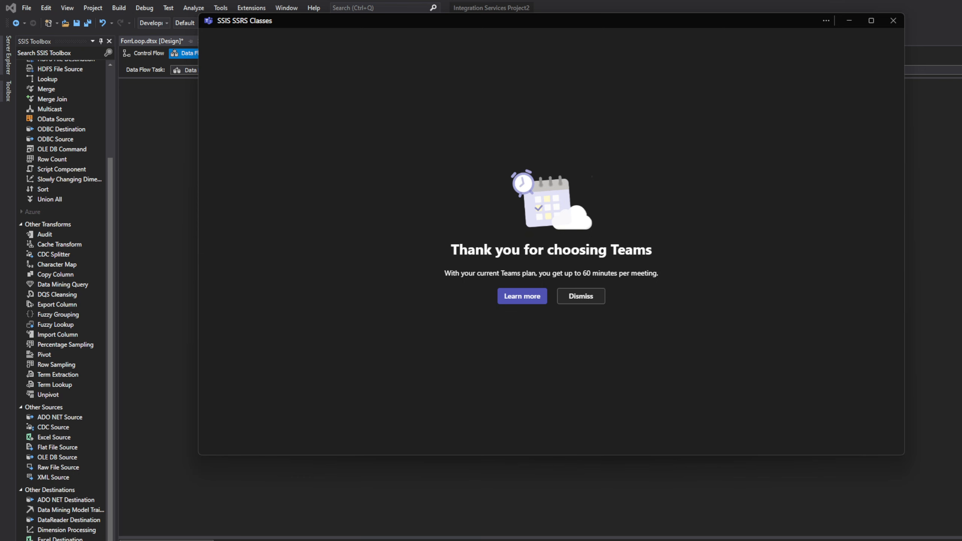
pyautogui.hotkey('alt', 'Tab')
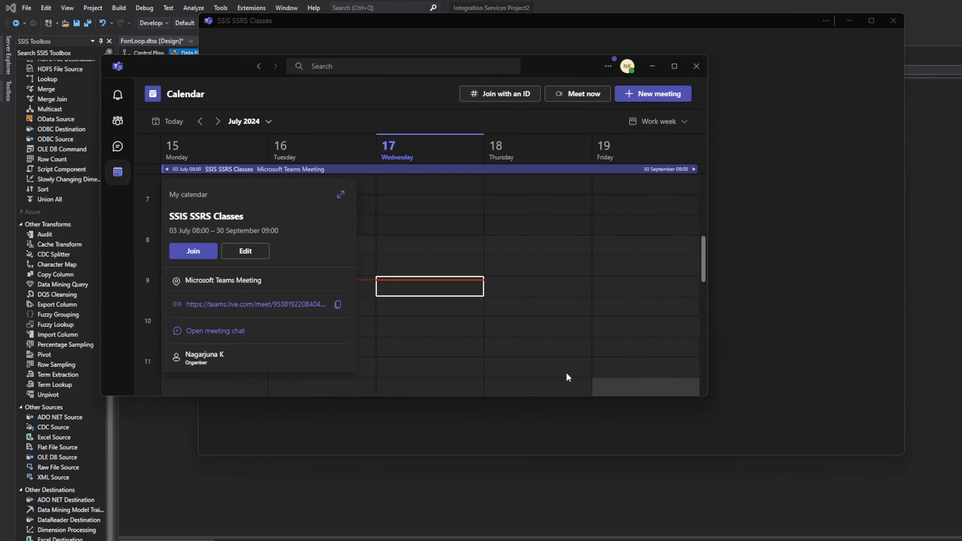
pyautogui.click(193, 251)
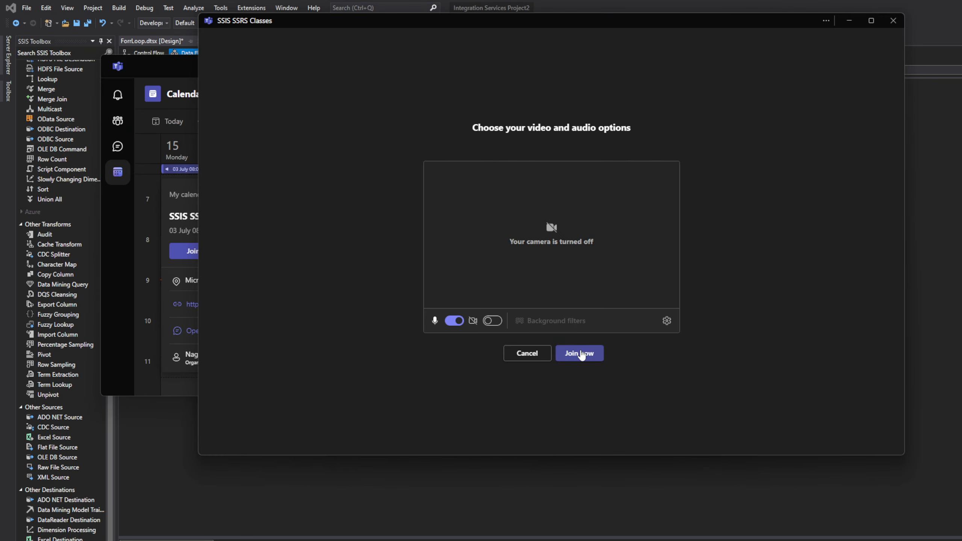
pyautogui.click(581, 354)
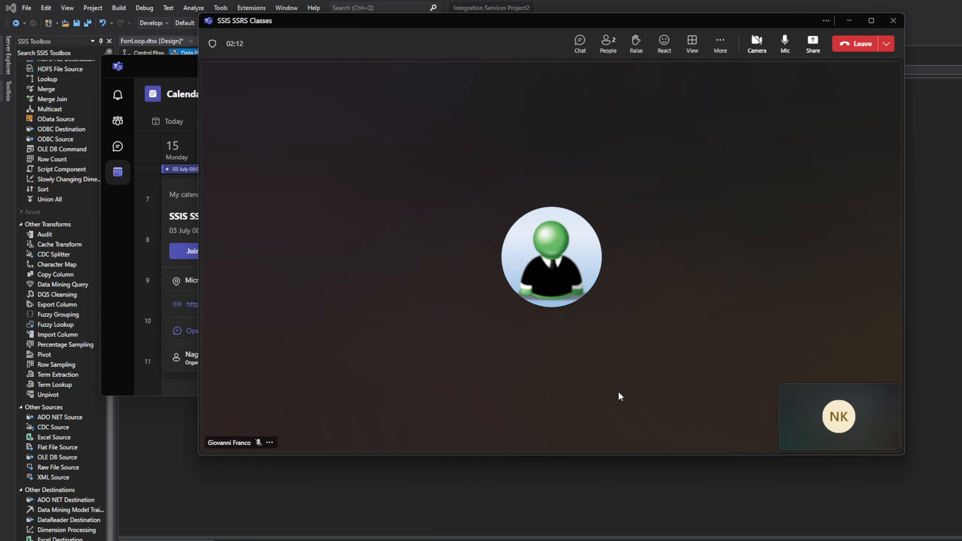
# Share the first screen in the meeting and clear the Teams calendar and leftover meeting windows off the Expression Builder
pyautogui.click(813, 43)
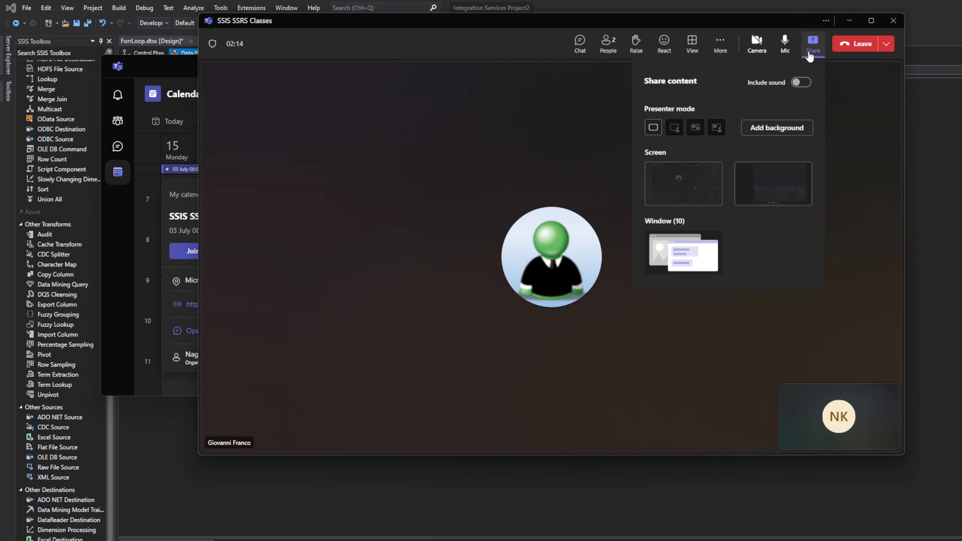
pyautogui.click(698, 182)
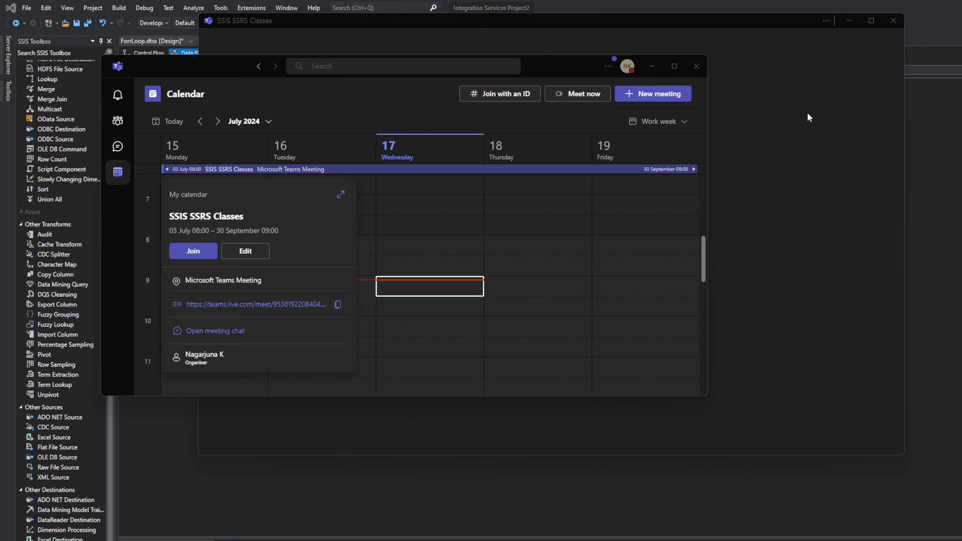
pyautogui.click(653, 65)
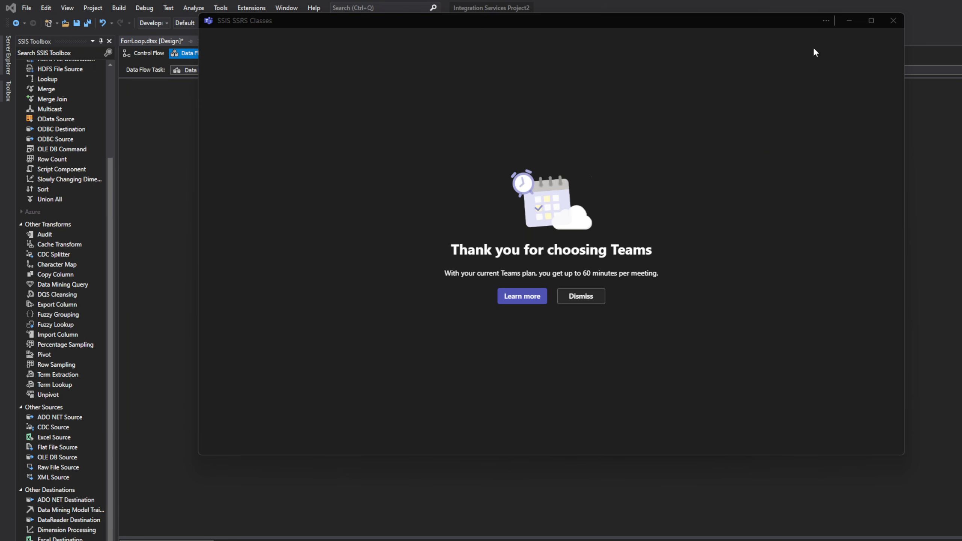
pyautogui.click(894, 21)
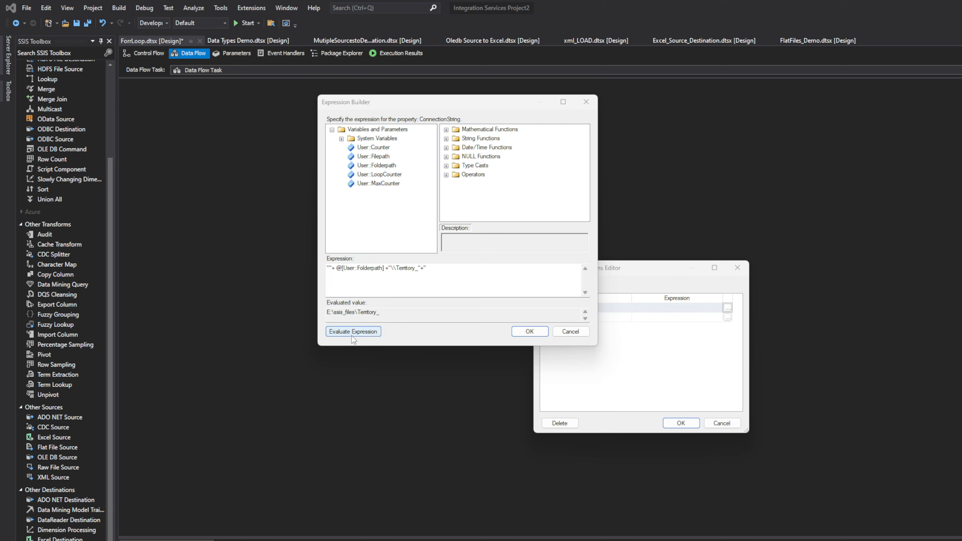
# Remove the stray trailing quotation mark, append the User::LoopCounter variable to the expression, and evaluate it
pyautogui.click(388, 312)
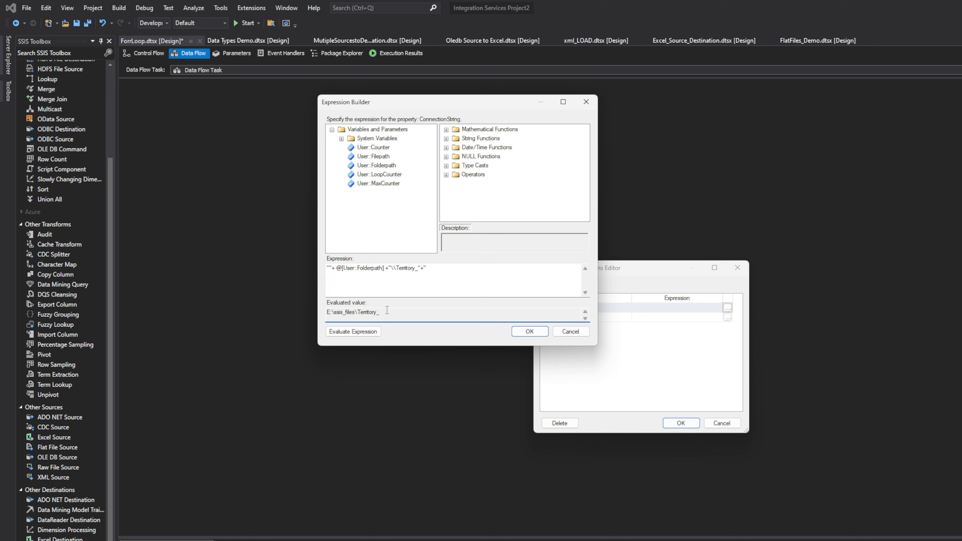
pyautogui.click(436, 268)
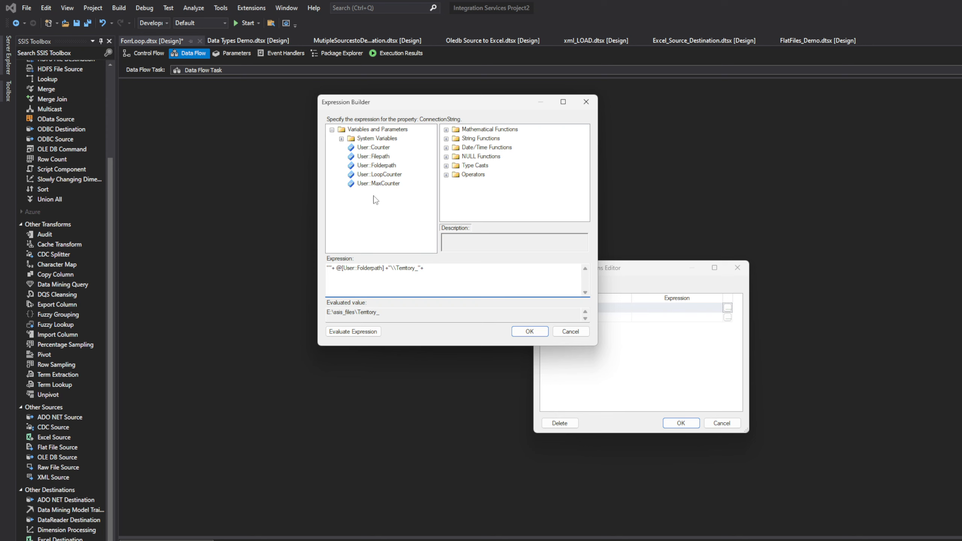
pyautogui.click(370, 177)
pyautogui.moveTo(370, 176); pyautogui.dragTo(472, 284)
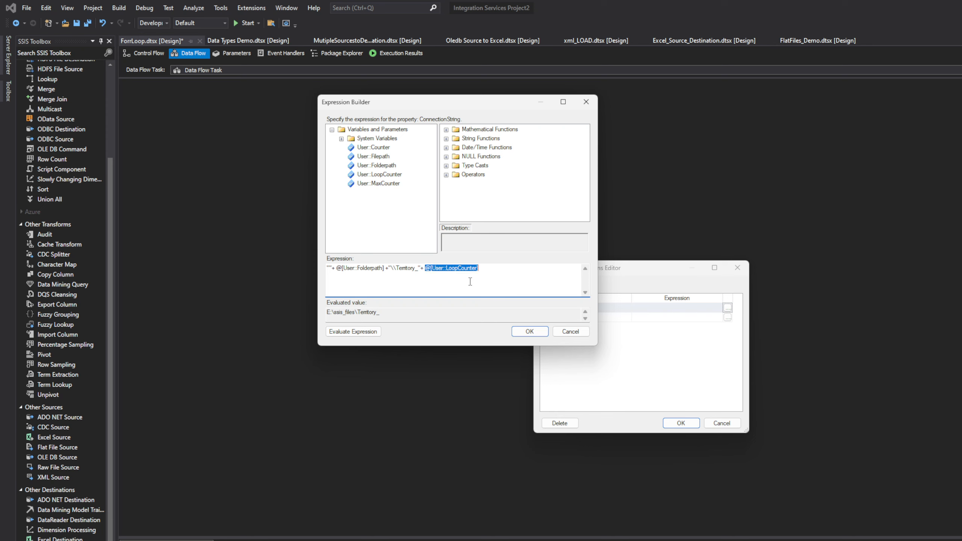
pyautogui.click(360, 330)
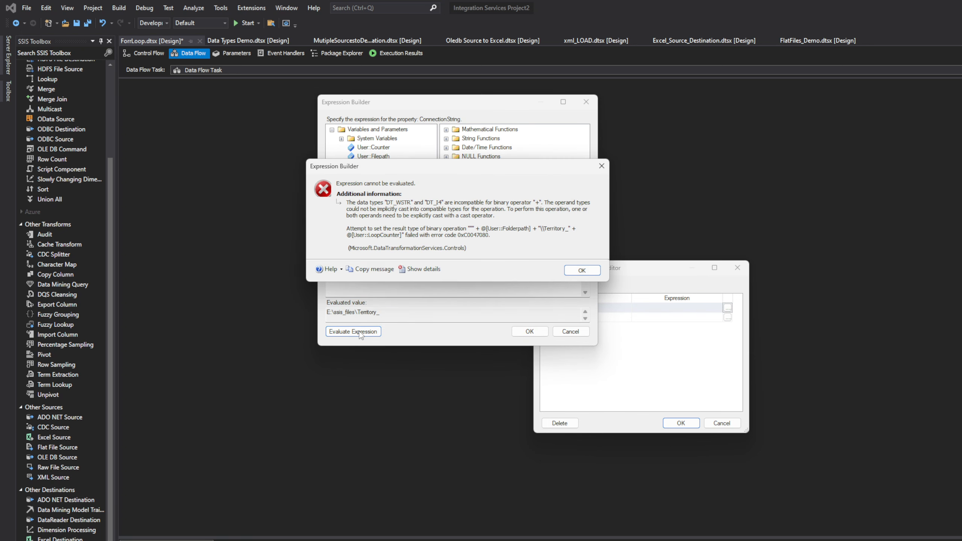
pyautogui.click(581, 270)
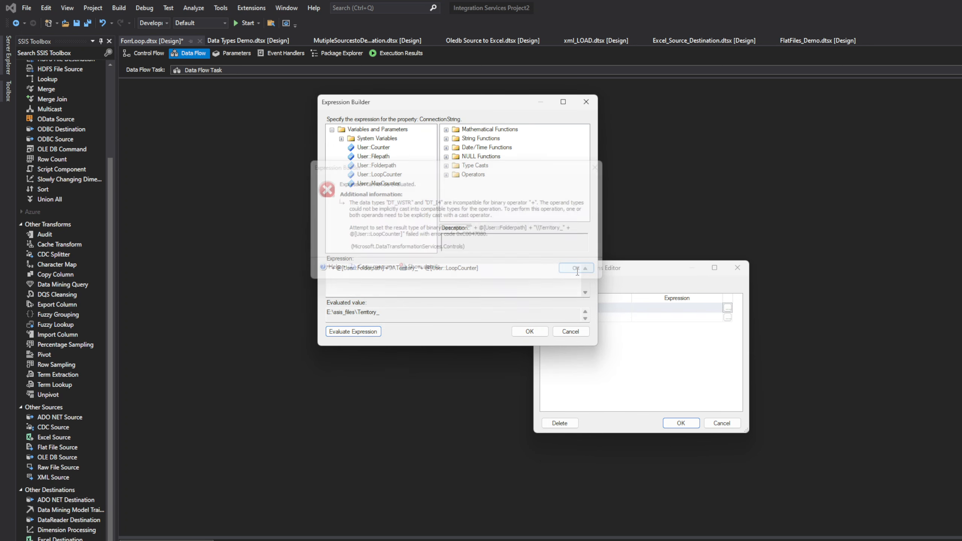
# Find the (DT_WSTR, «length») type cast among the functions and insert it before [User::LoopCounter] in the expression
pyautogui.click(426, 270)
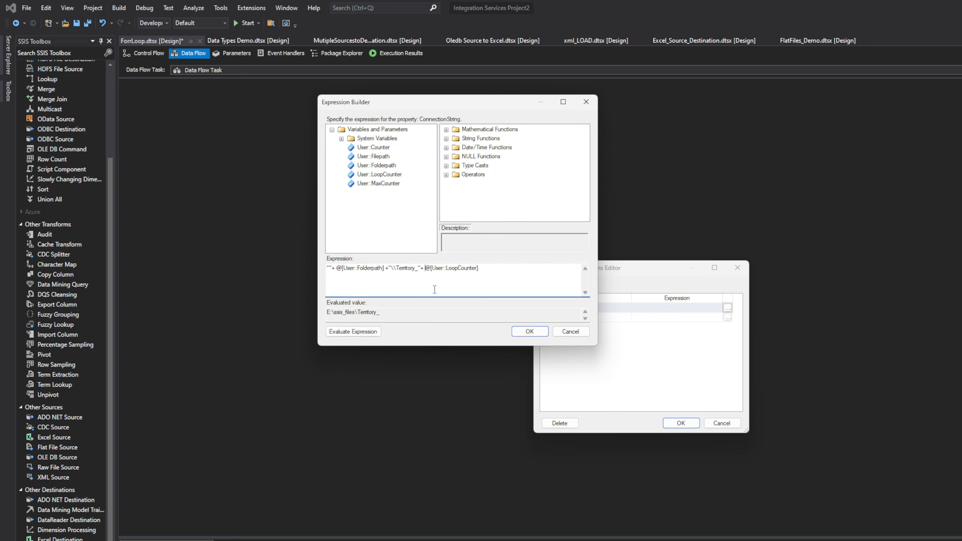
pyautogui.click(446, 175)
pyautogui.click(447, 130)
pyautogui.click(446, 139)
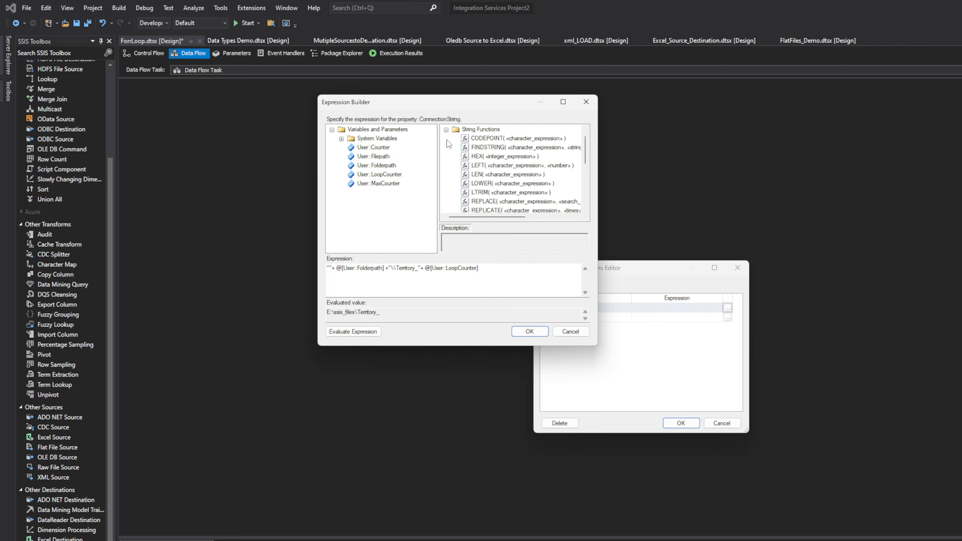
pyautogui.click(446, 131)
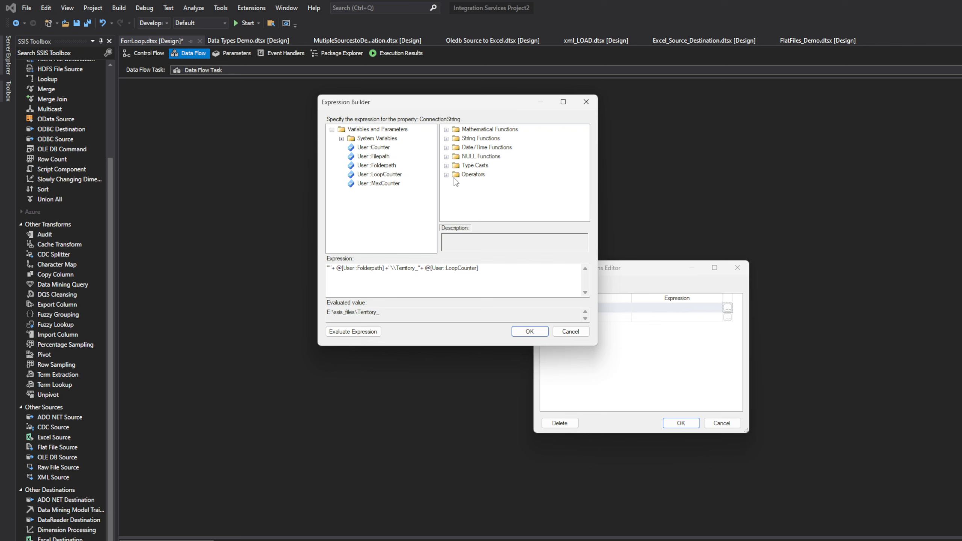
pyautogui.click(446, 166)
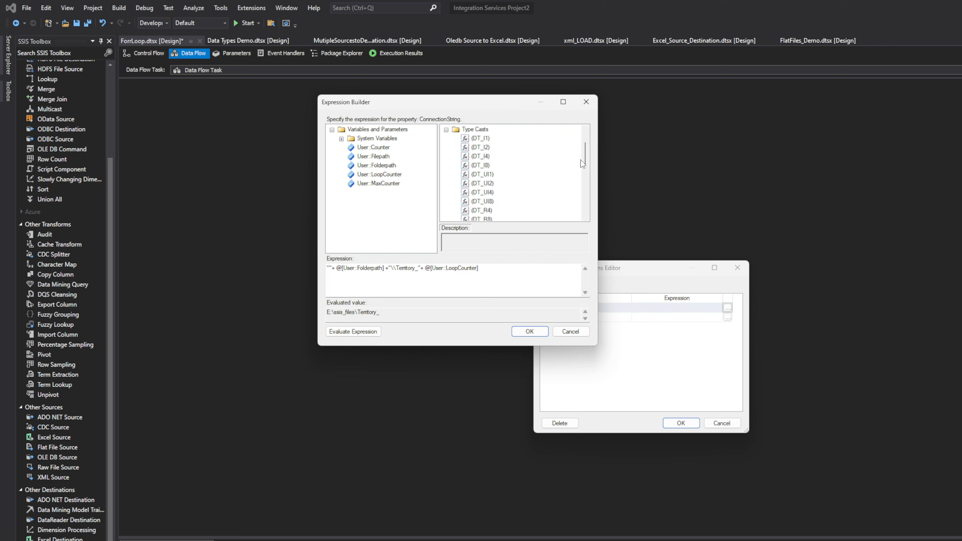
pyautogui.moveTo(587, 157); pyautogui.dragTo(586, 173)
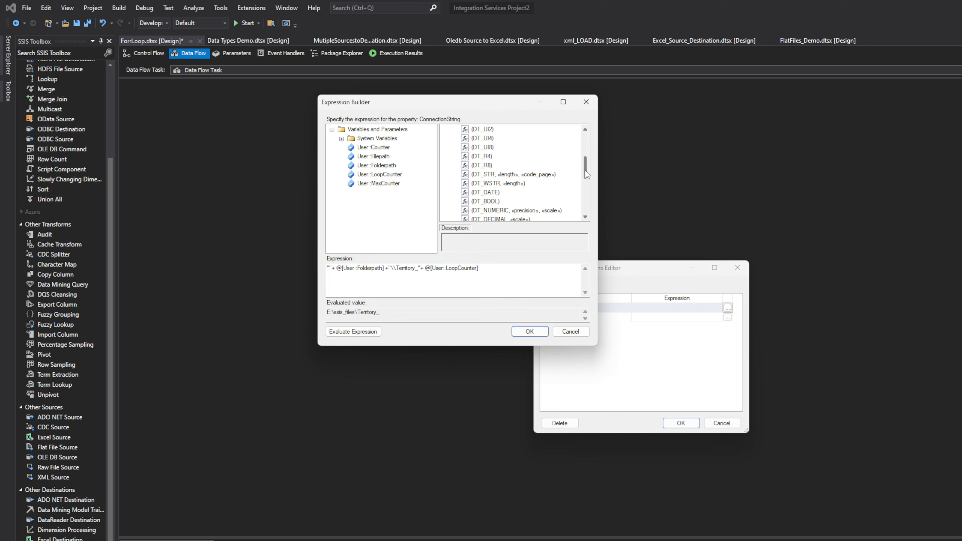
pyautogui.click(492, 184)
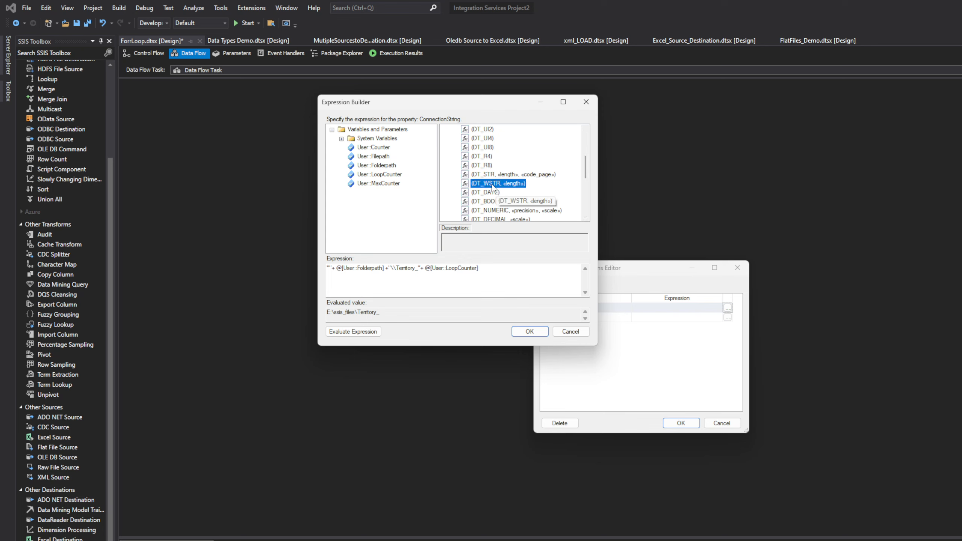
pyautogui.moveTo(493, 186); pyautogui.dragTo(431, 280)
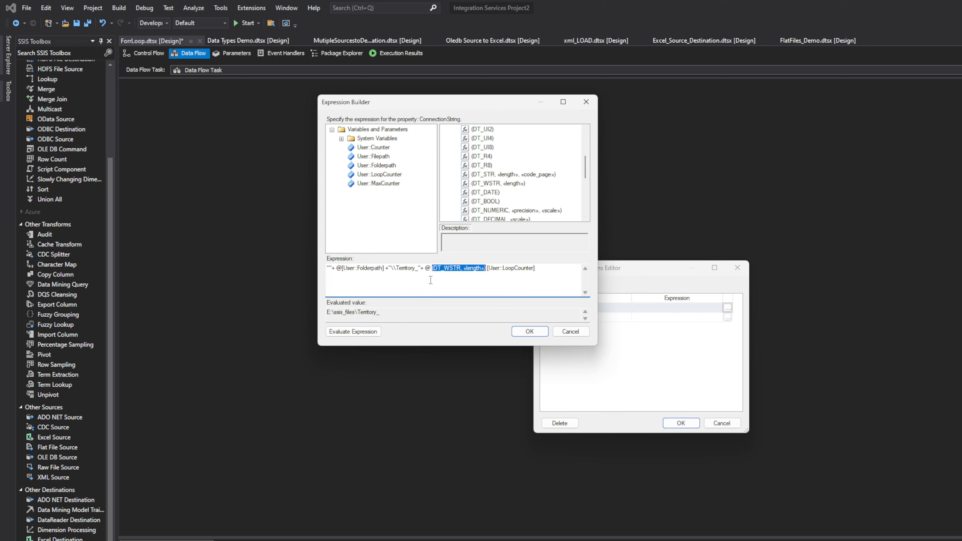
# Set the length of the DT_WSTR cast to 3 and evaluate the expression
pyautogui.click(485, 268)
pyautogui.moveTo(485, 268); pyautogui.dragTo(464, 269)
pyautogui.write('3')
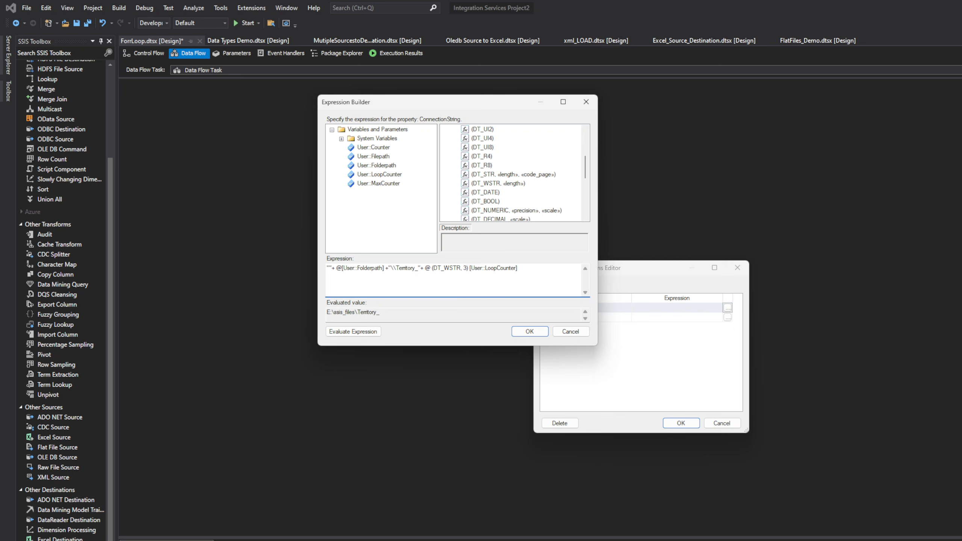
pyautogui.click(354, 333)
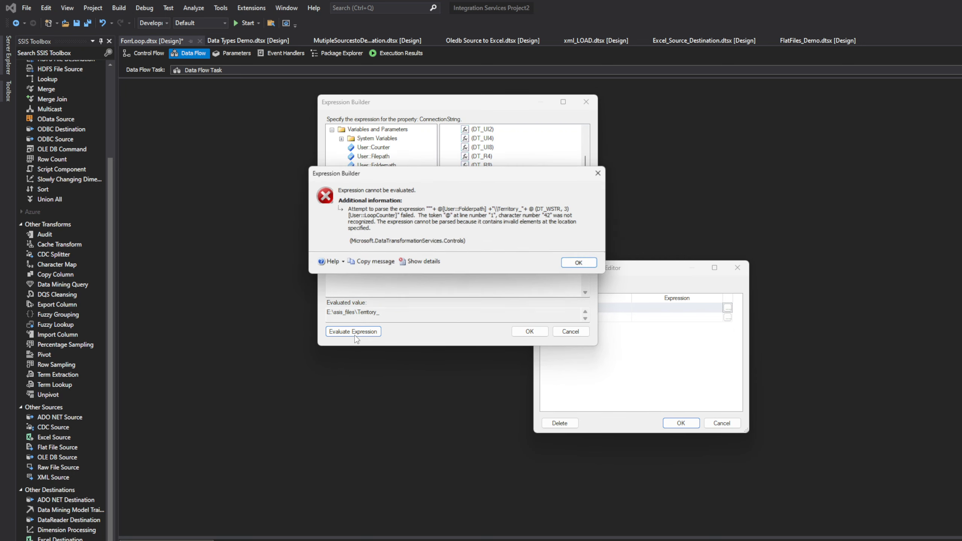
pyautogui.click(581, 265)
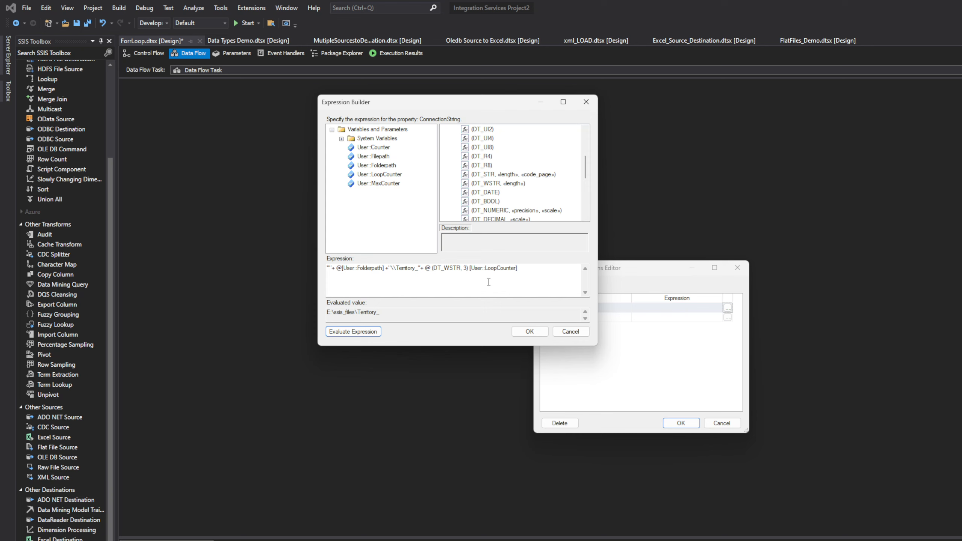
# Delete the stray @ before the cast, replace the text after the cast with the User::LoopCounter variable, and evaluate
pyautogui.doubleClick(430, 268)
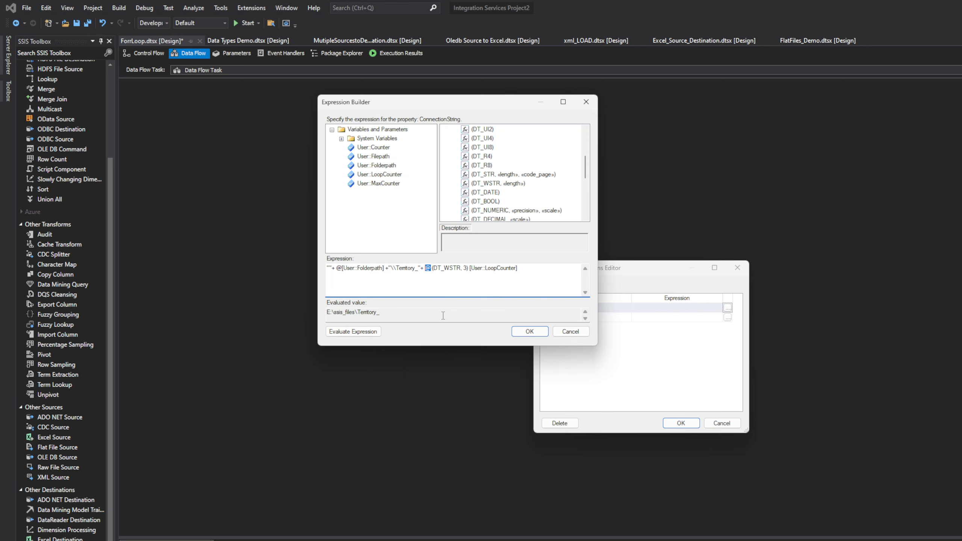
pyautogui.press('BackSpace')
pyautogui.moveTo(463, 269); pyautogui.dragTo(543, 272)
pyautogui.press('BackSpace')
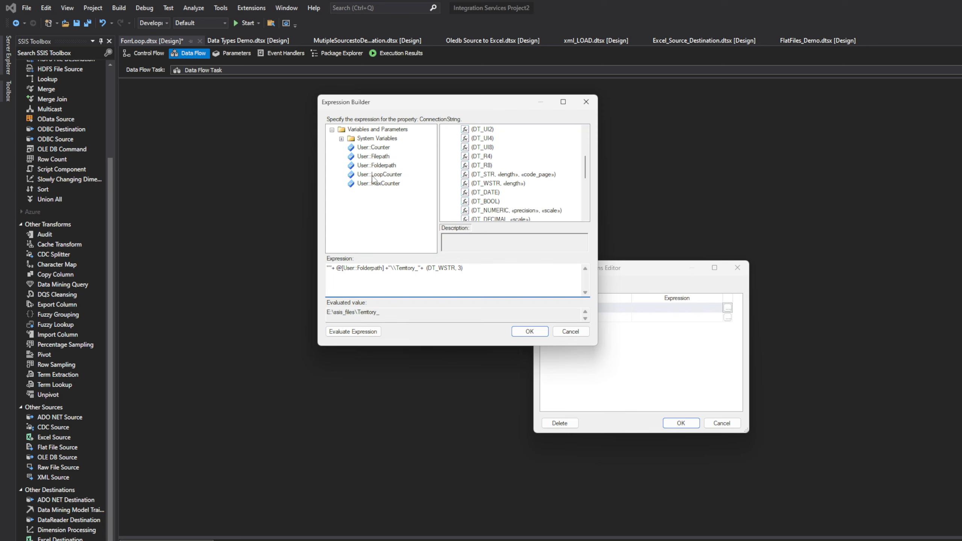
pyautogui.moveTo(373, 174); pyautogui.dragTo(478, 281)
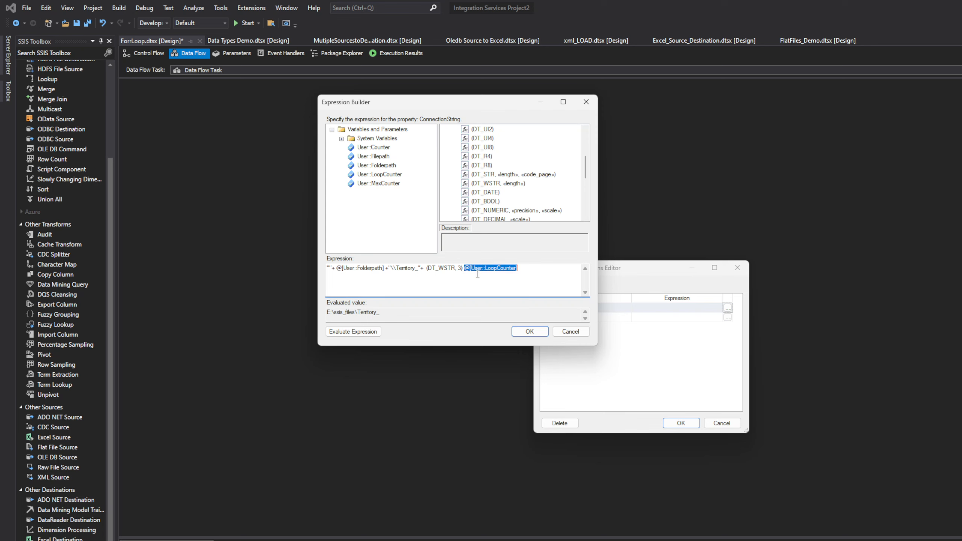
pyautogui.click(357, 331)
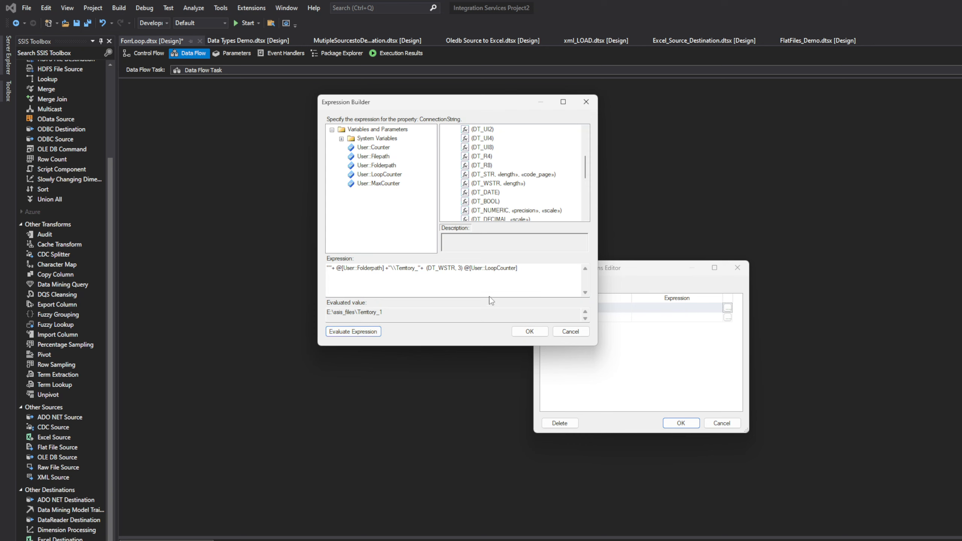
# Append +".CSV" to the expression, set the DT_WSTR length to 12, evaluate it, and accept the ConnectionString property expression
pyautogui.click(525, 269)
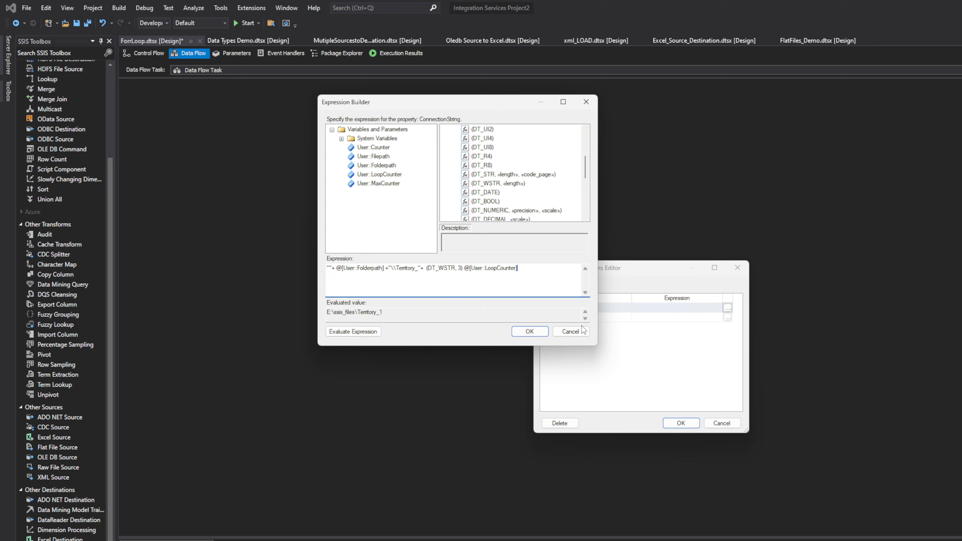
pyautogui.write('+".')
pyautogui.press('capslock')
pyautogui.write('CSV')
pyautogui.press('BackSpace')
pyautogui.write('12')
pyautogui.click(357, 336)
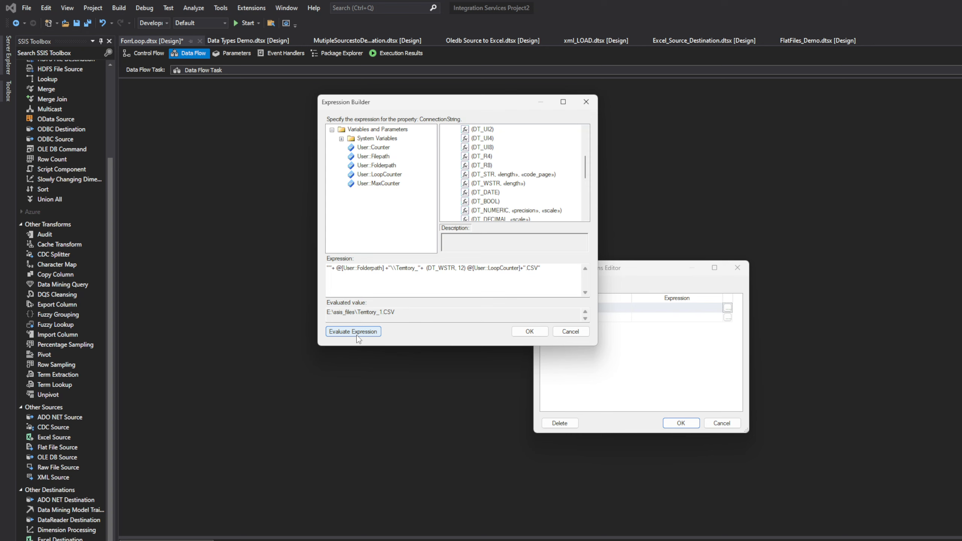
pyautogui.click(529, 332)
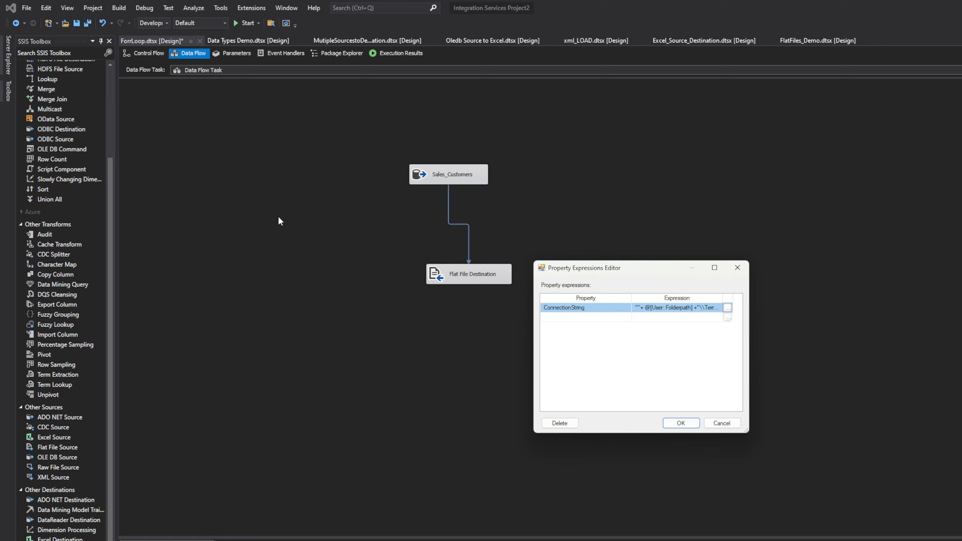
pyautogui.click(685, 421)
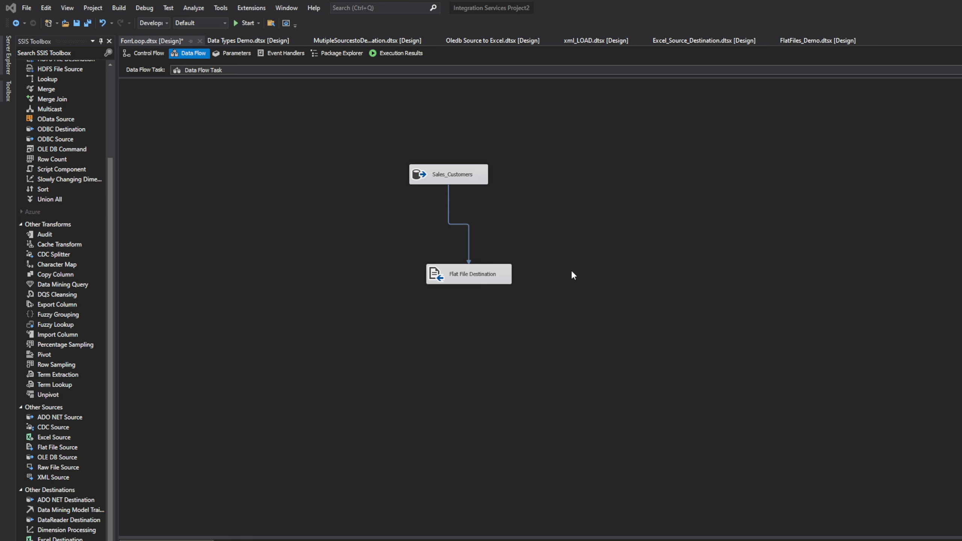
# Open the ForLoopFiles Data Flow Task and review the Sales_Customers source's SQL command and error output settings, then close its editor
pyautogui.click(149, 54)
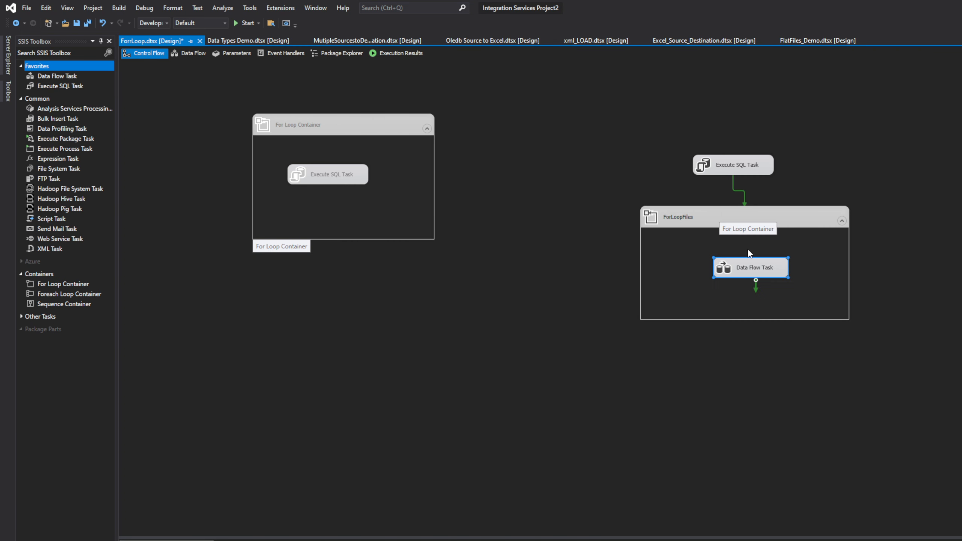
pyautogui.doubleClick(756, 276)
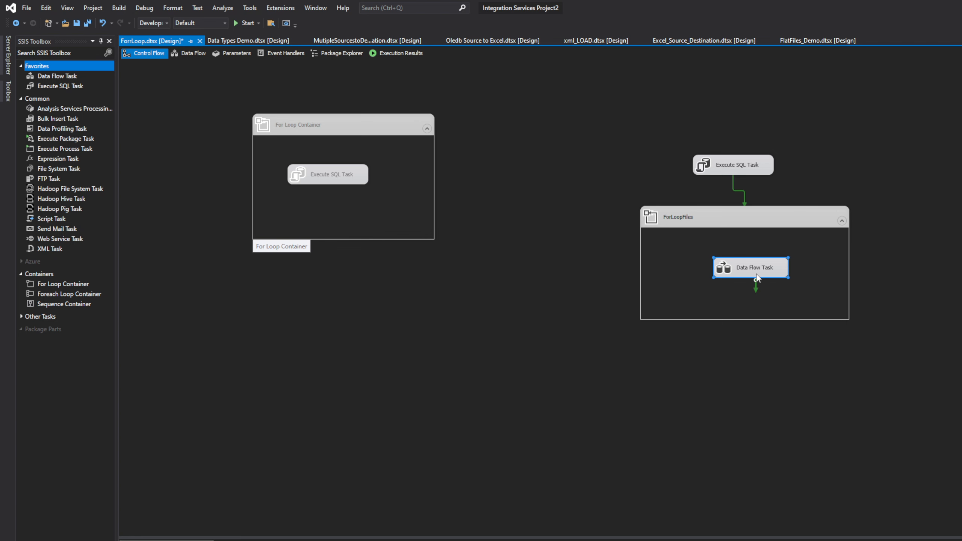
pyautogui.doubleClick(466, 178)
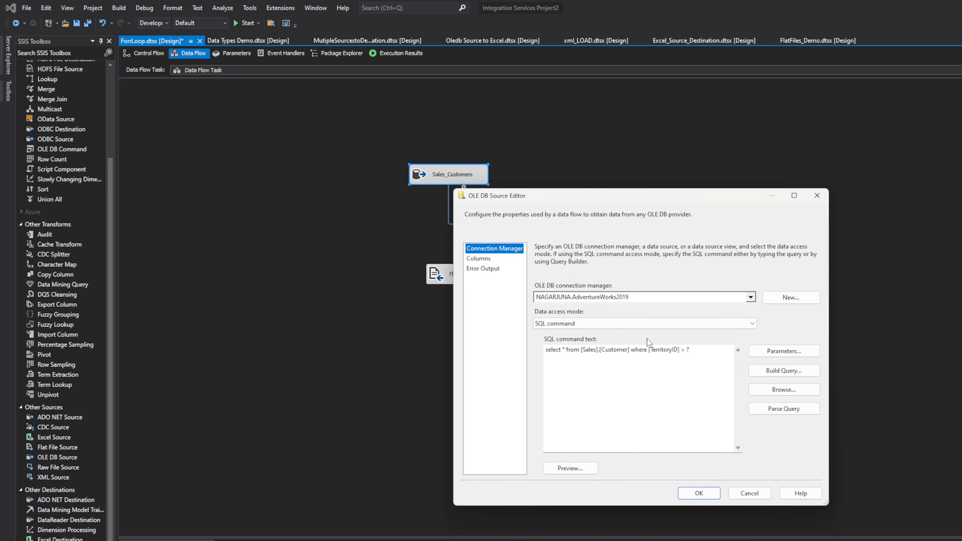
pyautogui.click(480, 261)
pyautogui.click(480, 269)
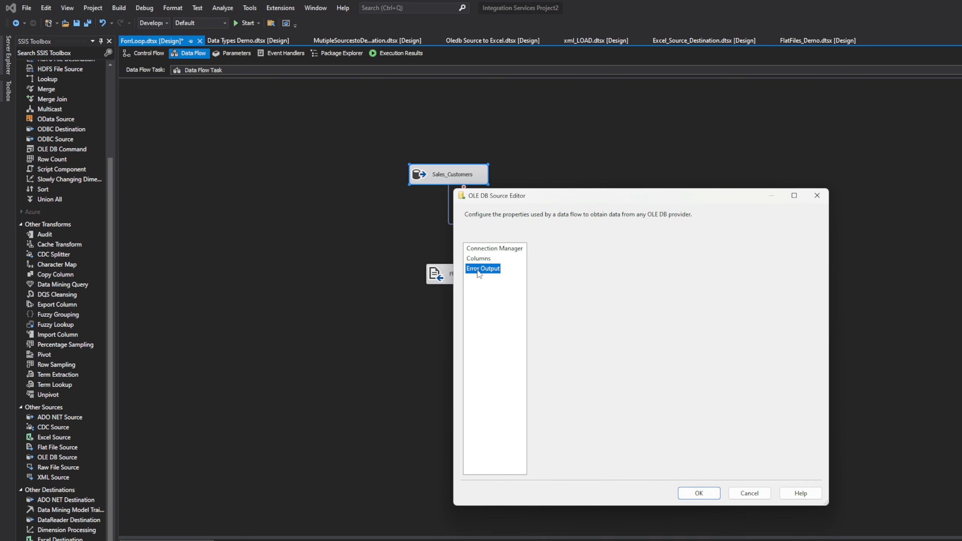
pyautogui.click(484, 249)
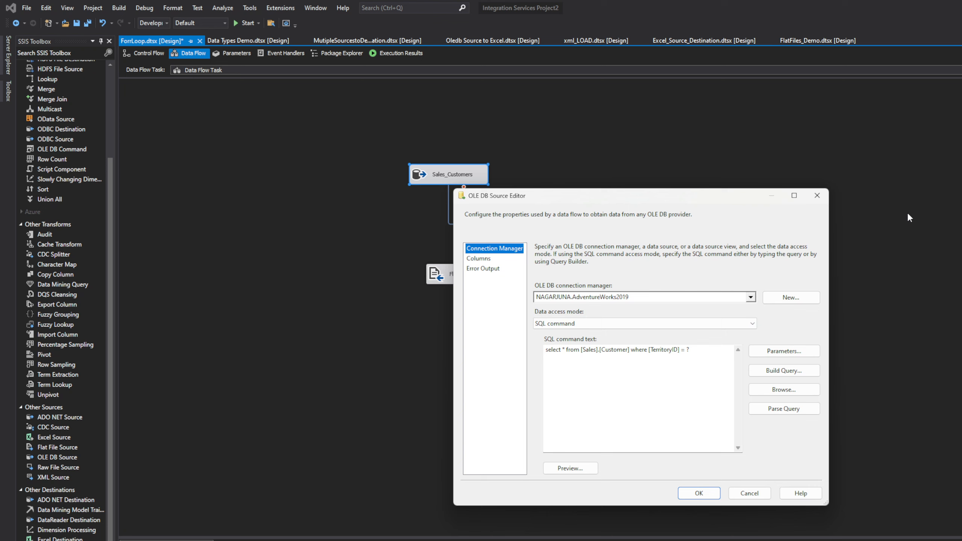
pyautogui.click(818, 196)
# Map the CustomerID input column to the CustomerID destination column in the Flat File Destination and accept the mappings
pyautogui.doubleClick(492, 276)
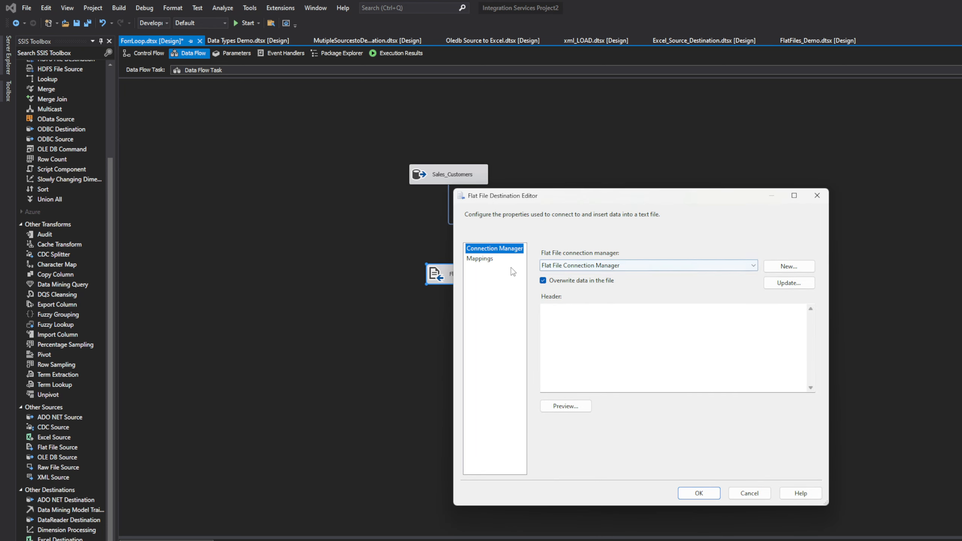
pyautogui.click(496, 261)
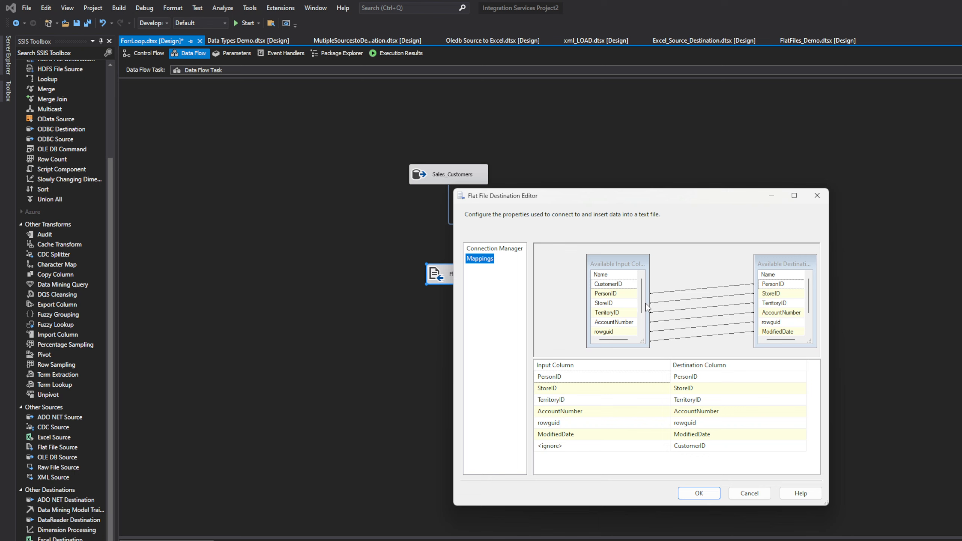
pyautogui.click(654, 447)
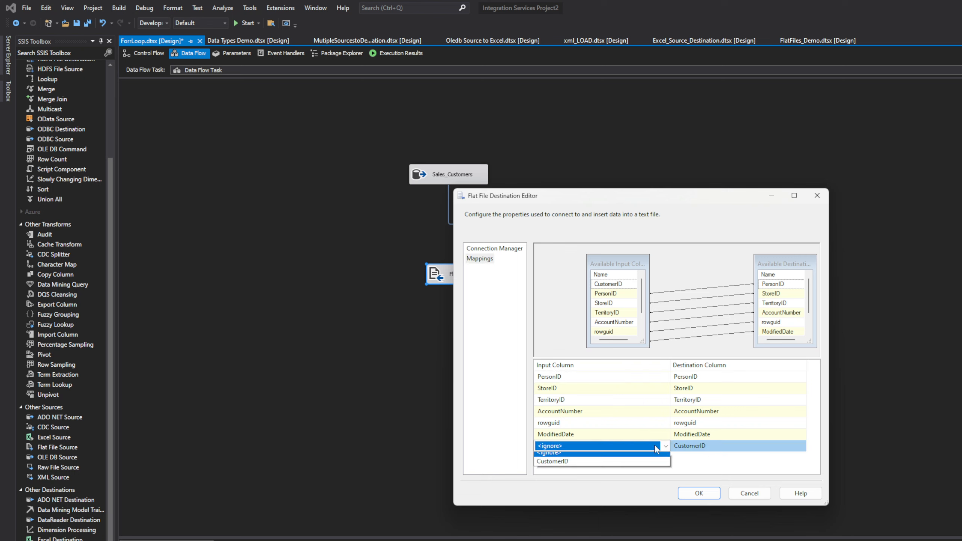
pyautogui.click(614, 466)
pyautogui.click(699, 493)
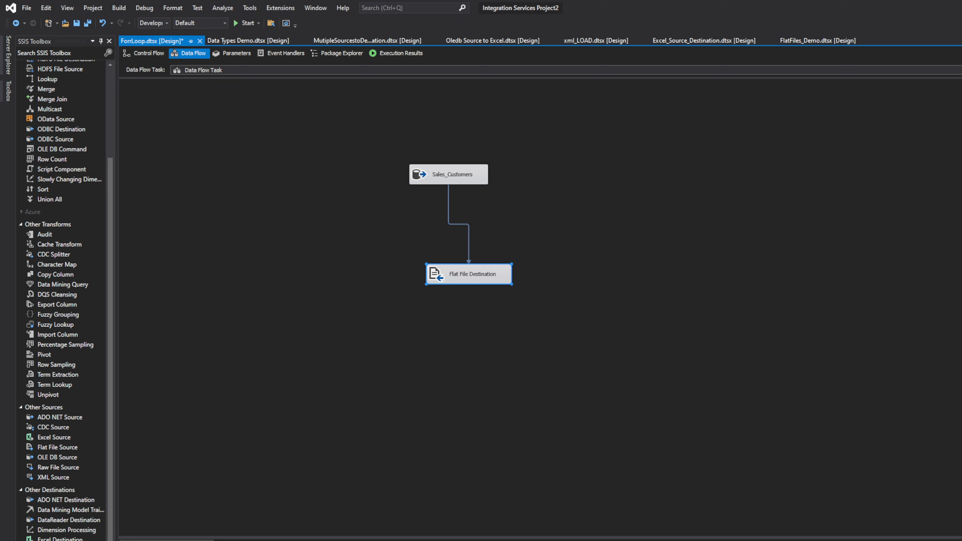
# Accept the Flat File Connection Manager settings and run the package from the control flow
pyautogui.press('Escape')
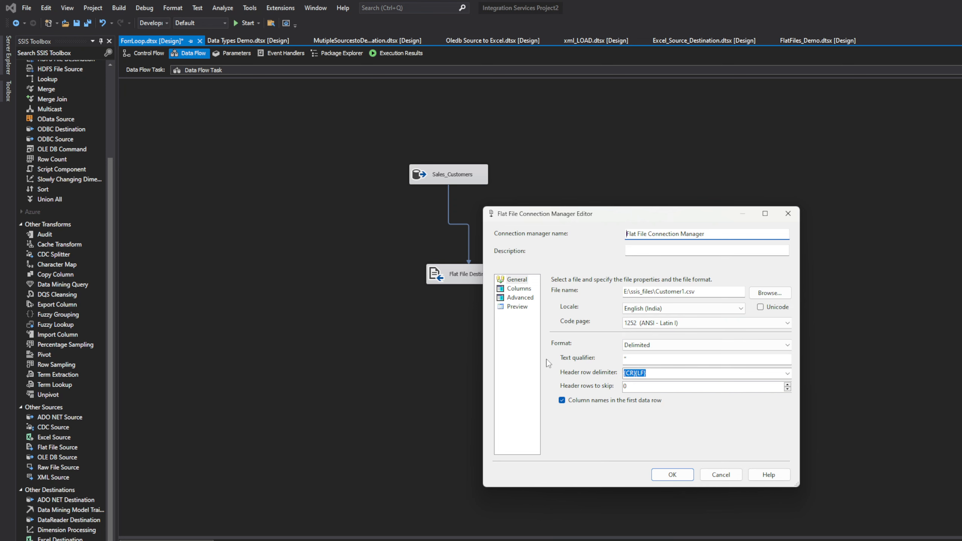
pyautogui.click(672, 475)
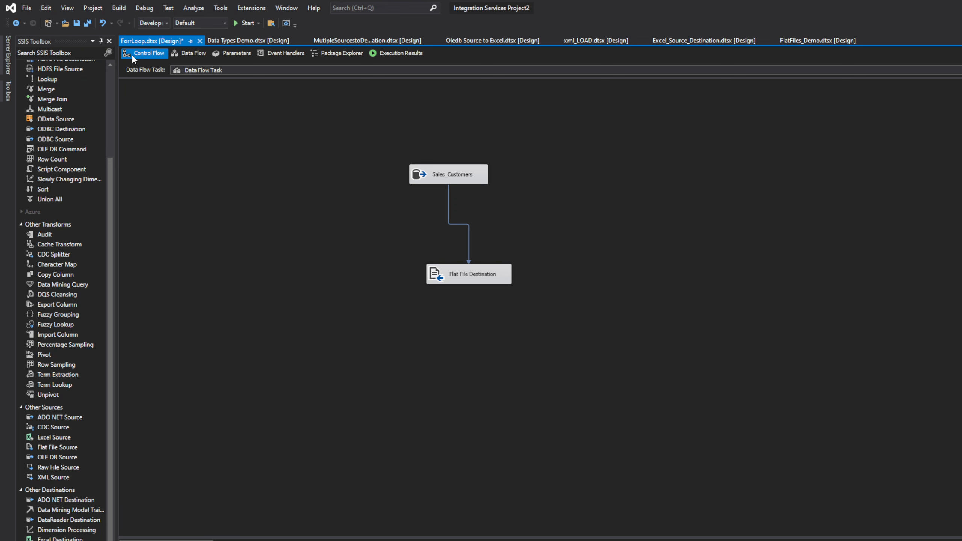
pyautogui.click(131, 54)
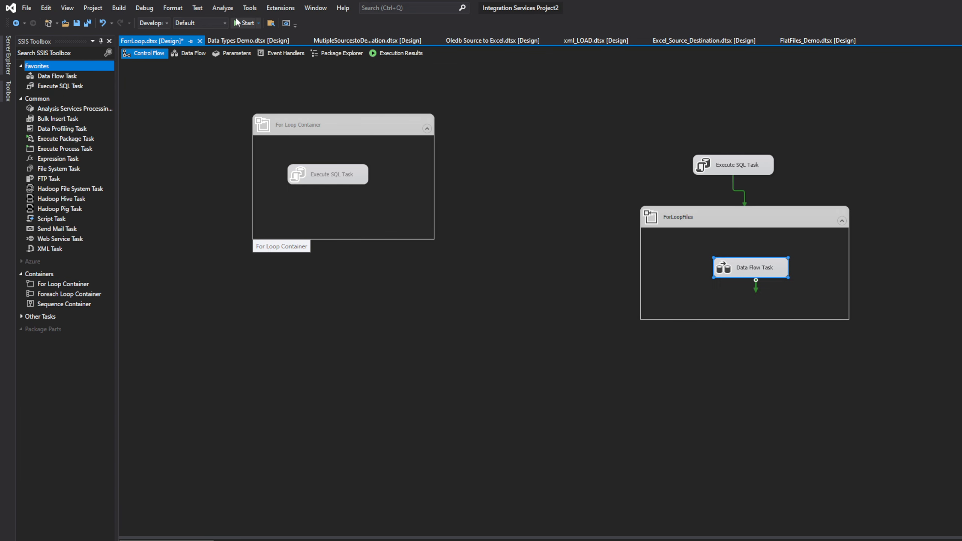
pyautogui.click(245, 23)
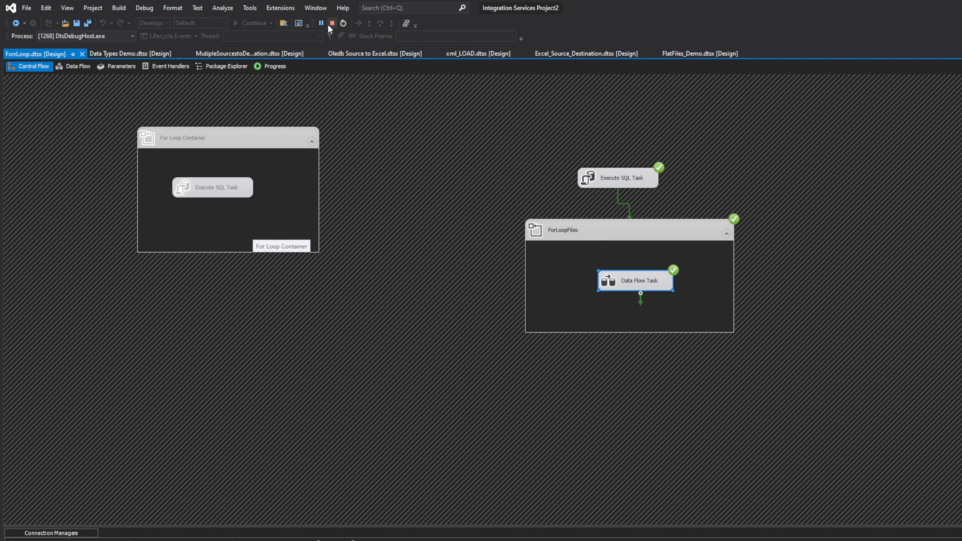
# Review the package's execution progress log for the file processing messages of each territory
pyautogui.click(275, 67)
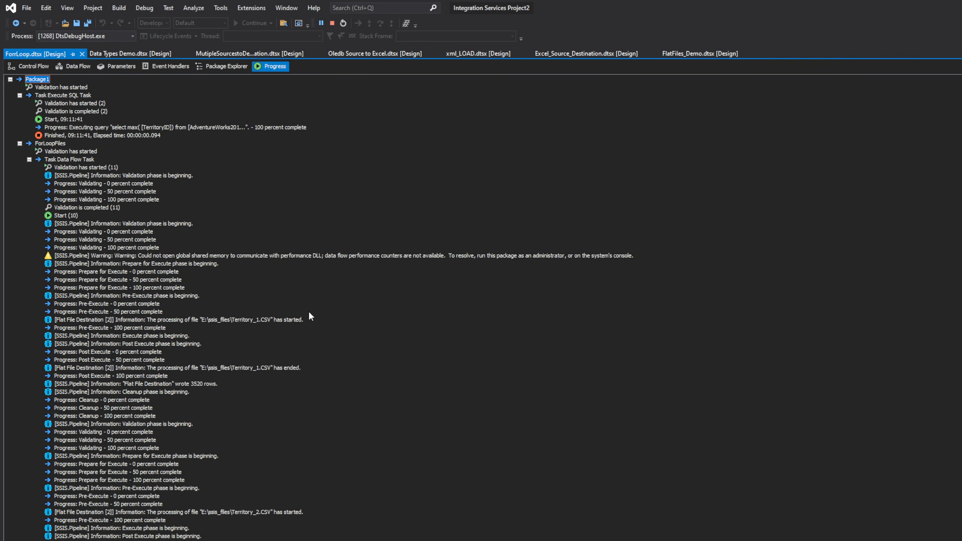
pyautogui.scroll(-1, 310, 314)
pyautogui.click(250, 489)
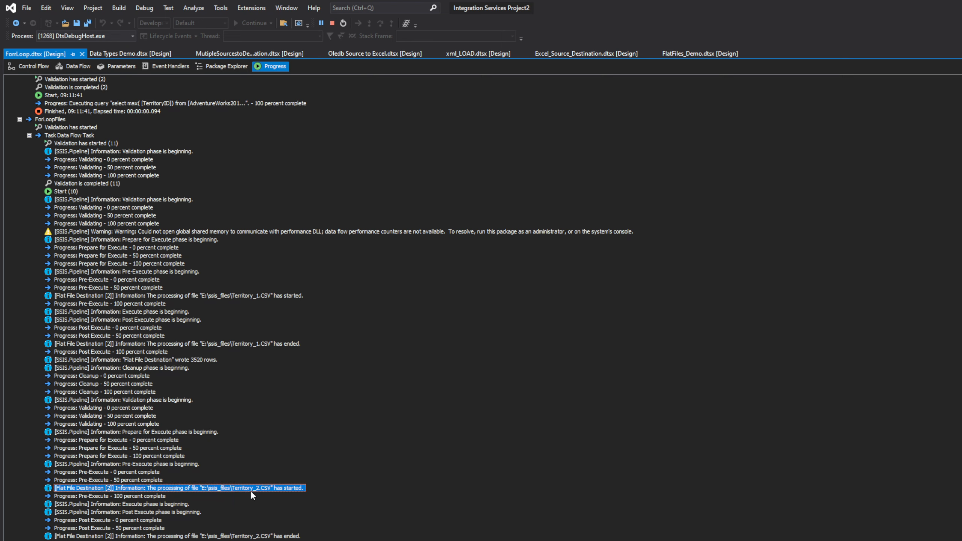
pyautogui.scroll(-3, 266, 521)
pyautogui.scroll(-3, 266, 527)
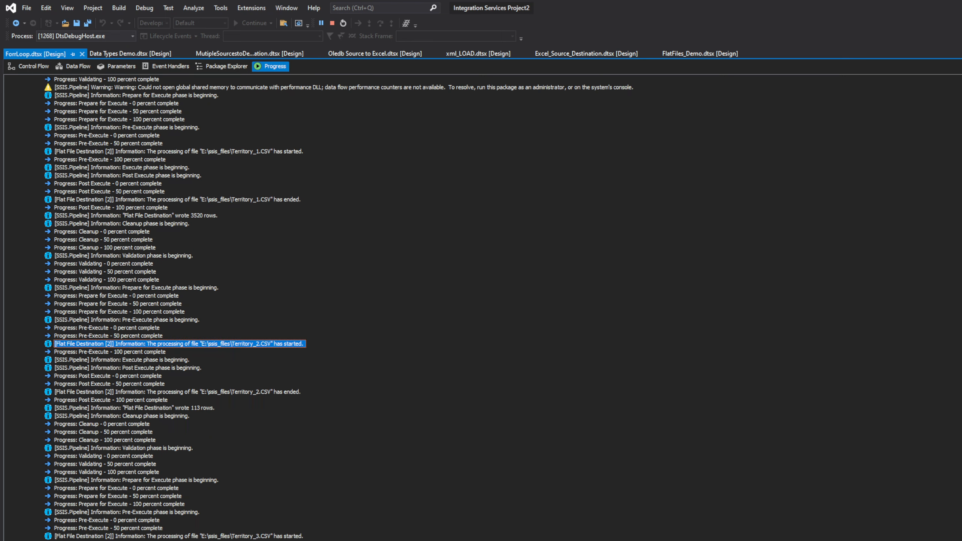
pyautogui.scroll(-20, 338, 308)
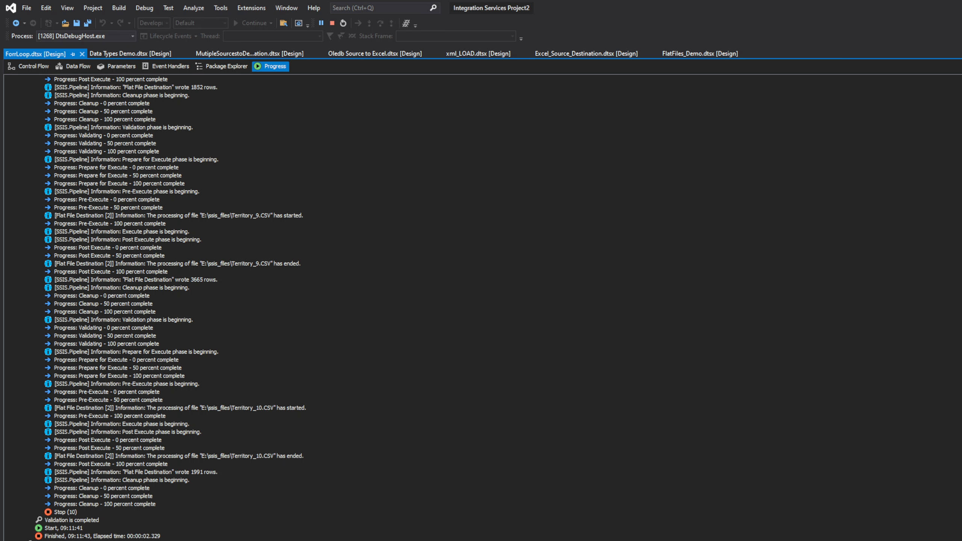
# Switch to File Explorer and open the ssis_files folder on drive E: to check the exported files
pyautogui.hotkey('alt', 'Tab')
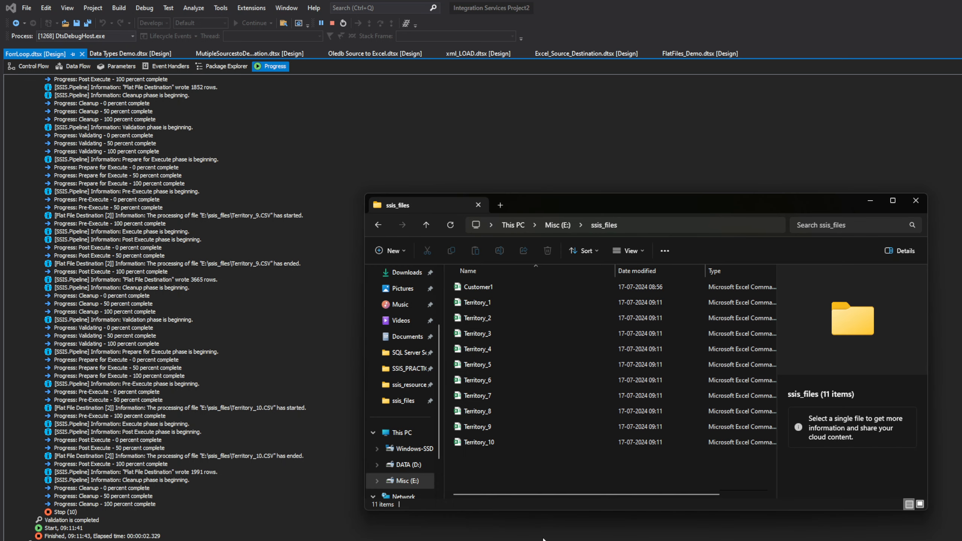
pyautogui.click(558, 225)
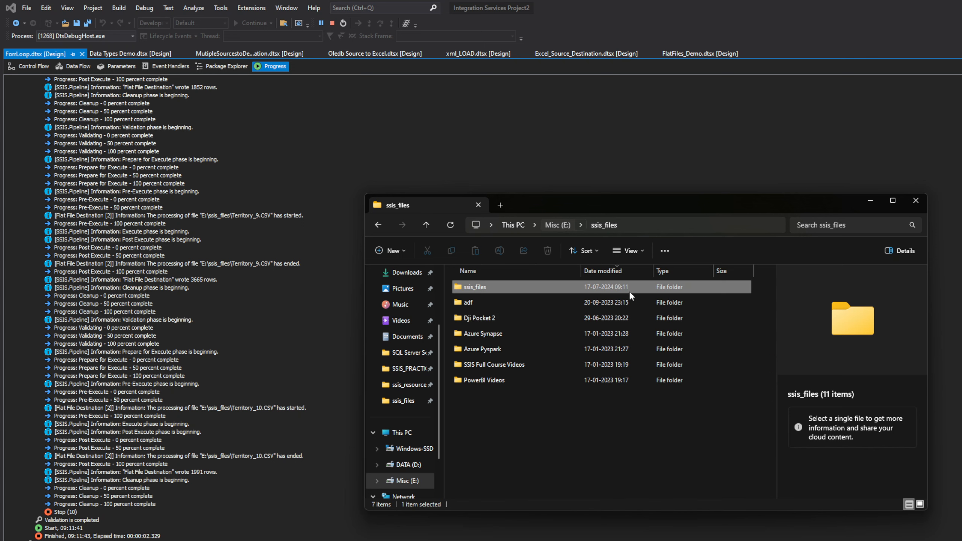
pyautogui.doubleClick(477, 289)
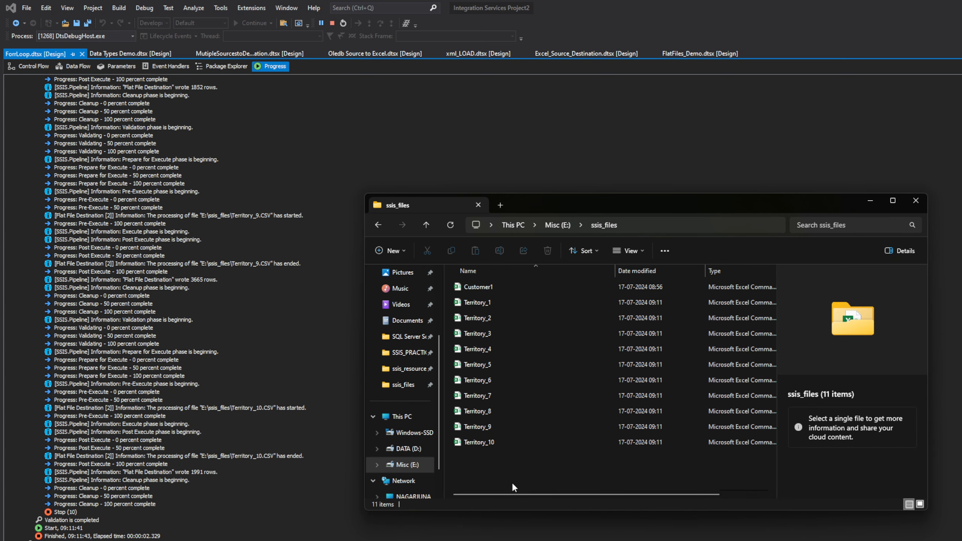
# Open Territory_1 in Excel, autofit the narrow columns to inspect its data, and close it without saving
pyautogui.doubleClick(478, 302)
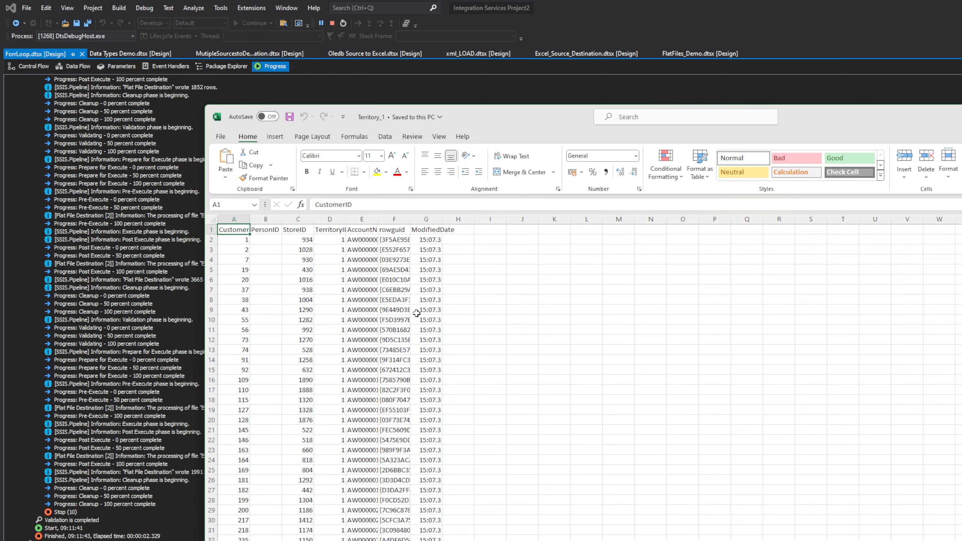
pyautogui.doubleClick(281, 220)
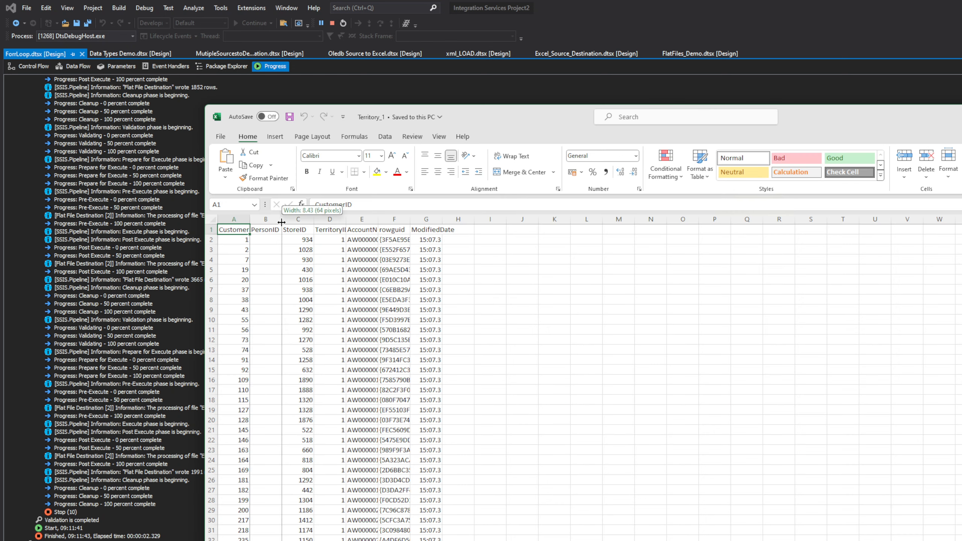
pyautogui.doubleClick(345, 219)
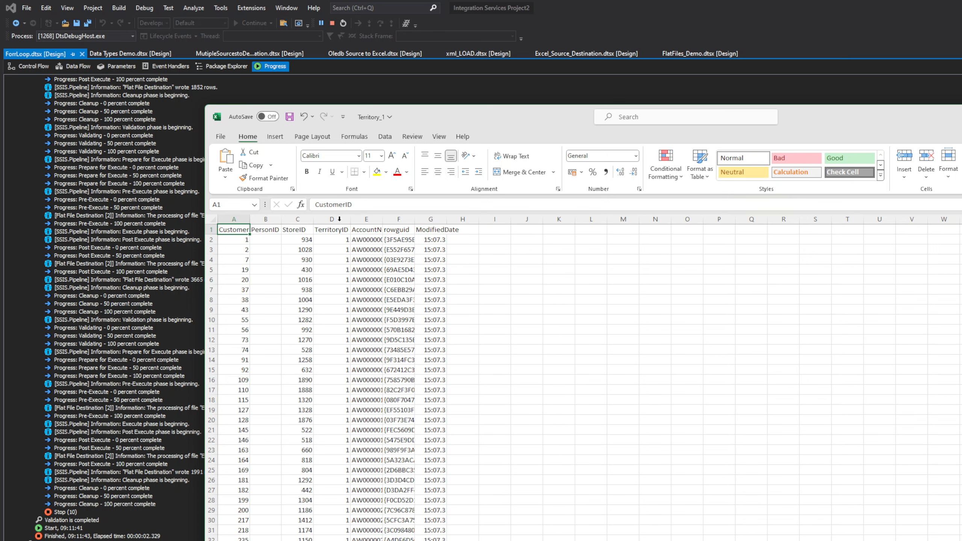
pyautogui.click(445, 219)
pyautogui.doubleClick(447, 219)
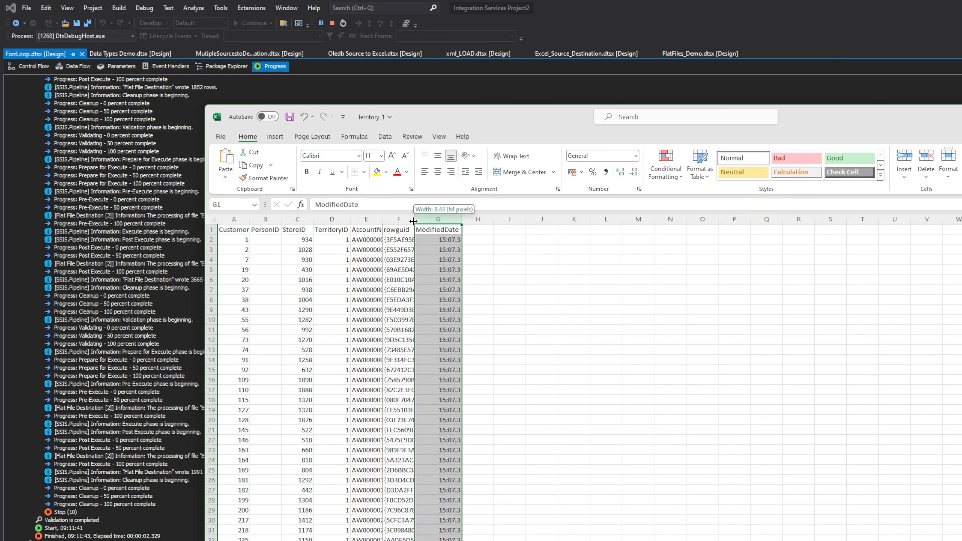
pyautogui.doubleClick(415, 219)
pyautogui.hotkey('alt', 'F4')
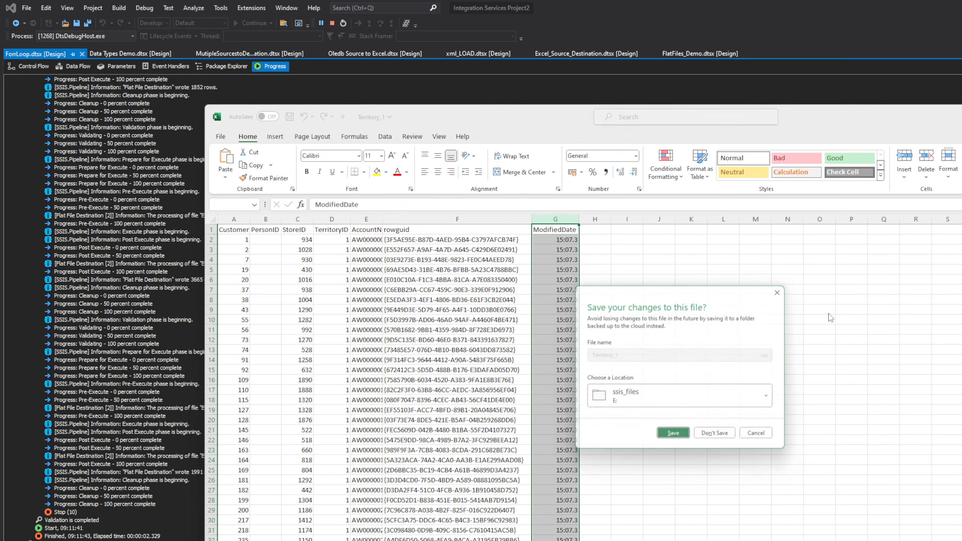
pyautogui.click(719, 443)
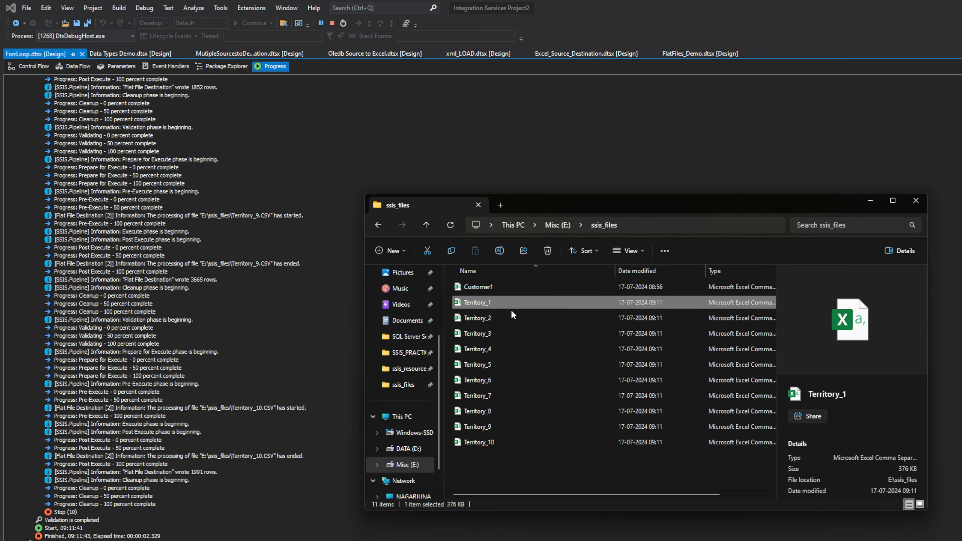
# Inspect the TerritoryID values in Territory_2 and Territory_3, closing each file and the folder window when done
pyautogui.doubleClick(478, 318)
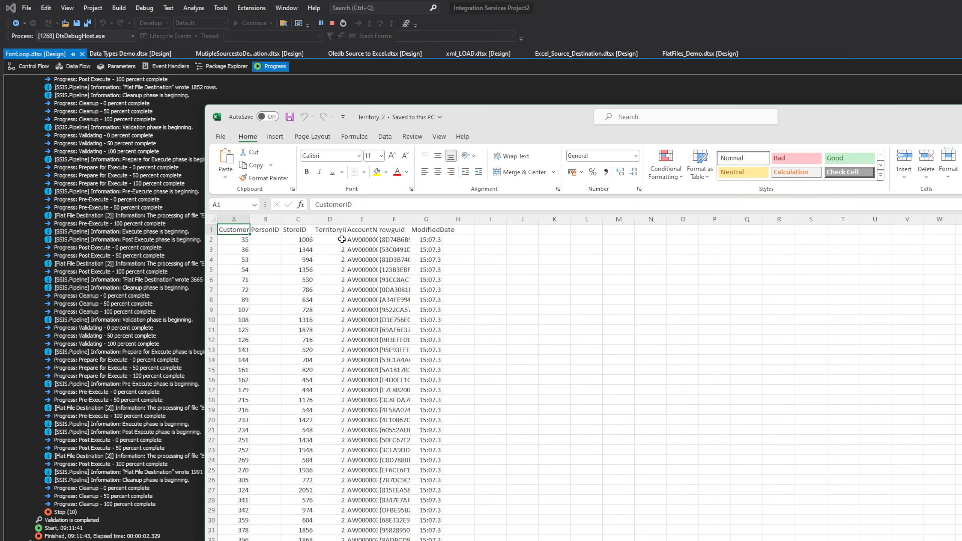
pyautogui.hotkey('alt', 'F4')
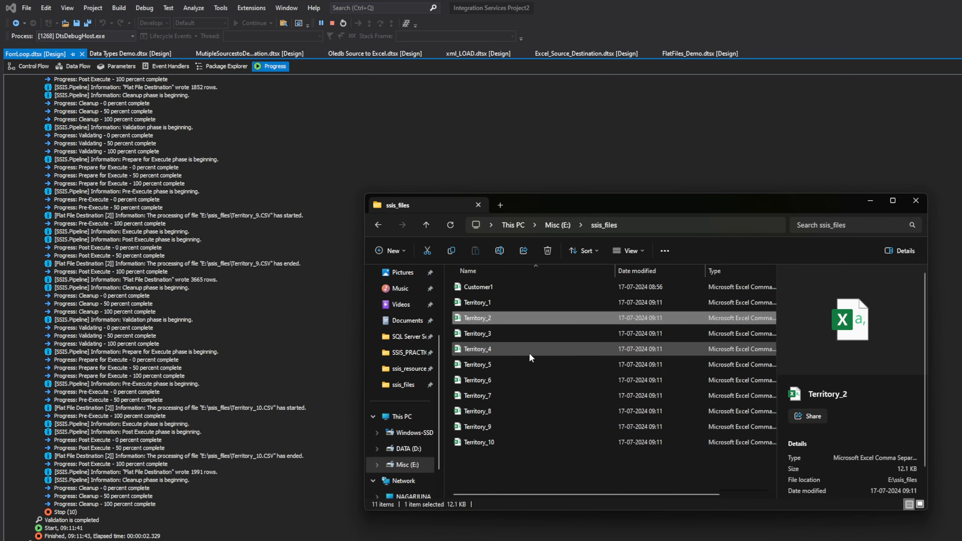
pyautogui.doubleClick(466, 330)
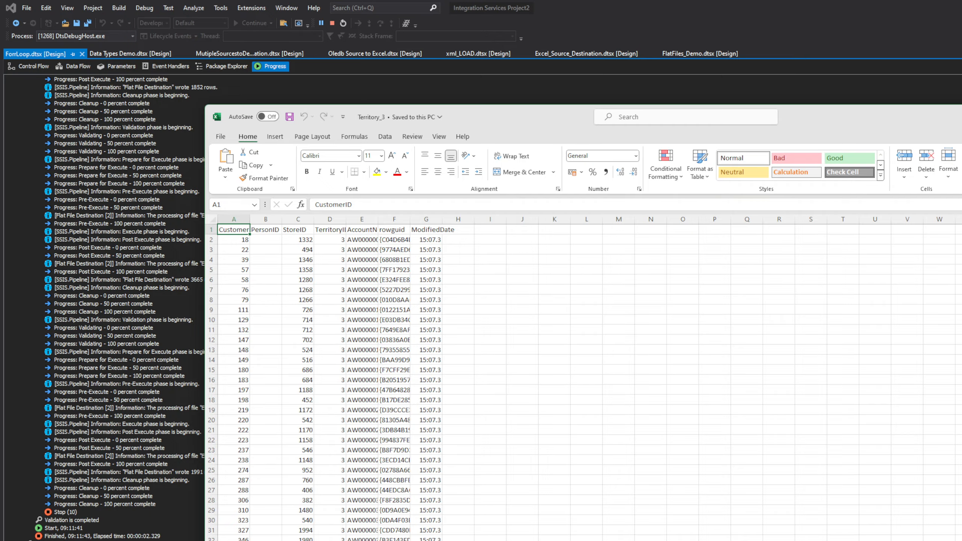
pyautogui.hotkey('alt', 'F4')
pyautogui.click(917, 200)
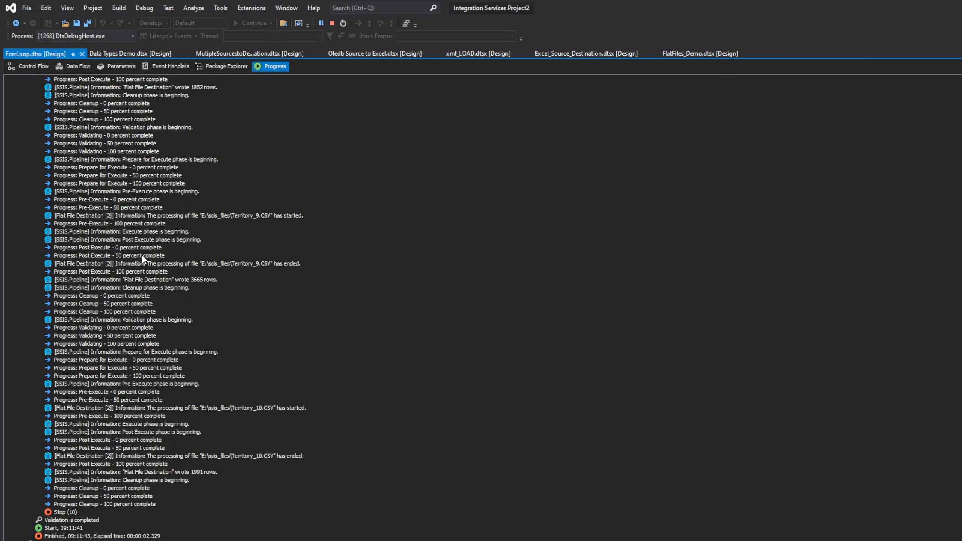
# Return to the package's control flow and stop debugging
pyautogui.click(30, 67)
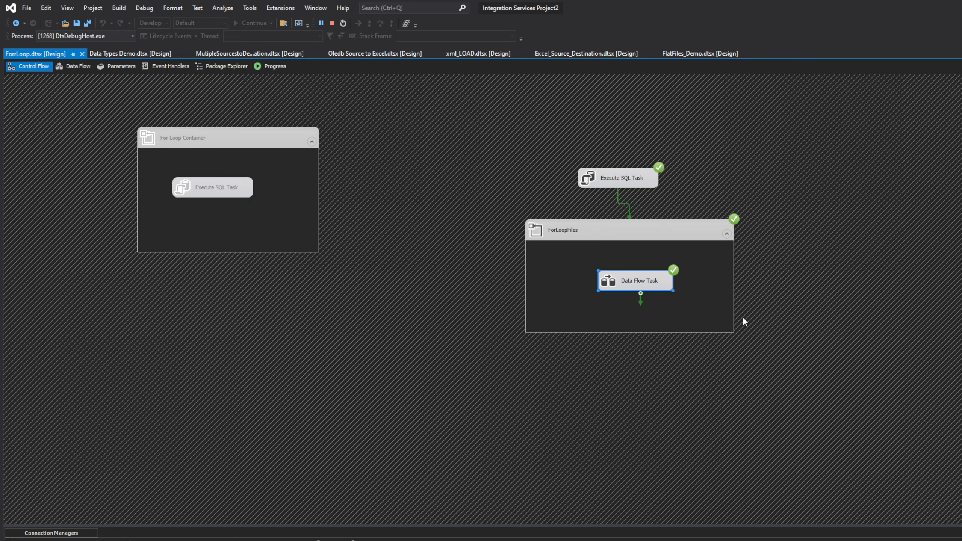
pyautogui.click(332, 23)
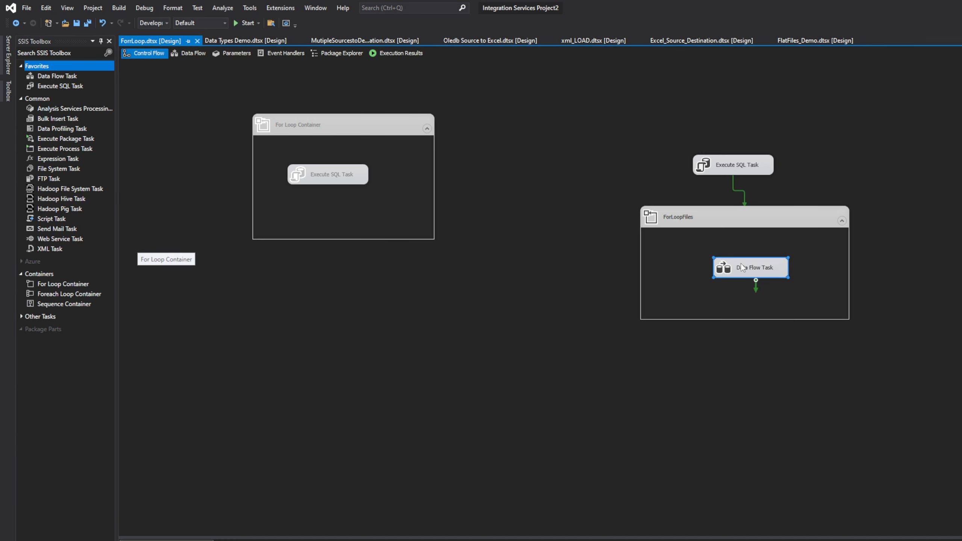
# In the Data Flow Task, move the Flat File Destination below and left of Sales_Customers and add an Excel Destination to its right
pyautogui.doubleClick(742, 266)
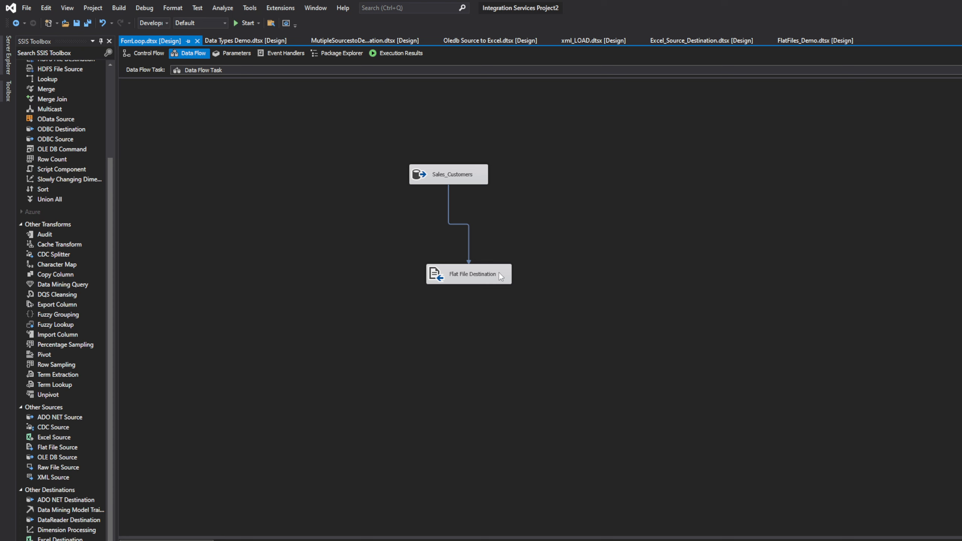
pyautogui.moveTo(499, 273); pyautogui.dragTo(420, 288)
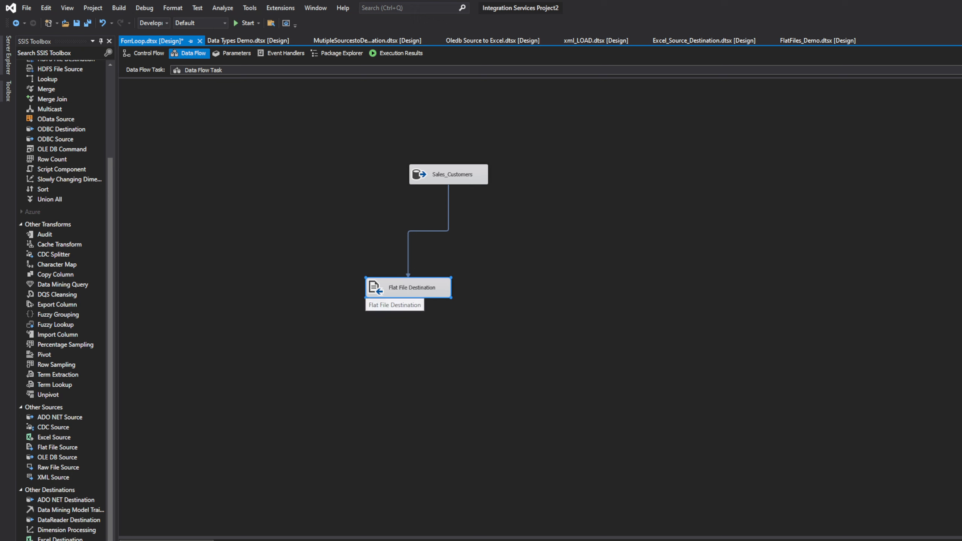
pyautogui.moveTo(60, 538); pyautogui.dragTo(589, 314)
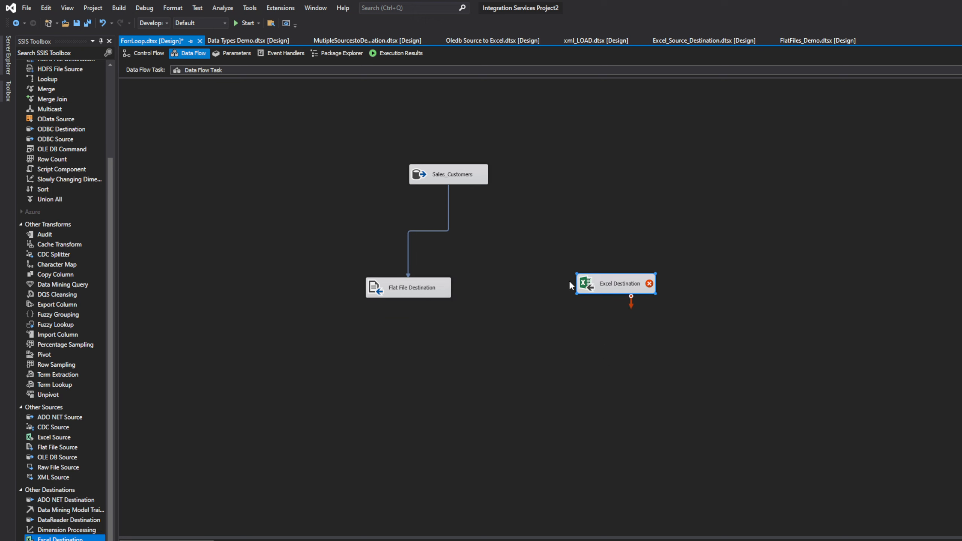
# Delete the Excel Destination from the Data Flow Task
pyautogui.rightClick(624, 282)
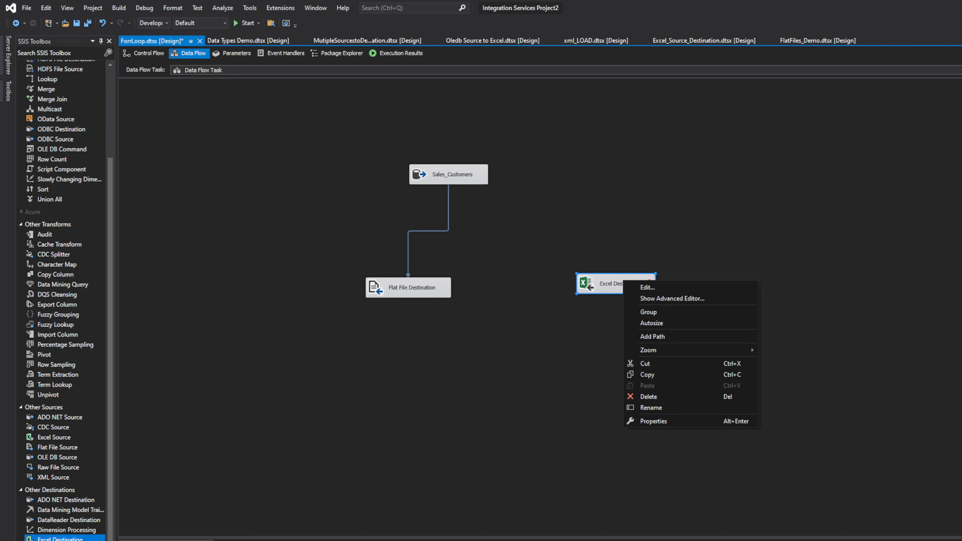
pyautogui.click(620, 239)
pyautogui.click(646, 287)
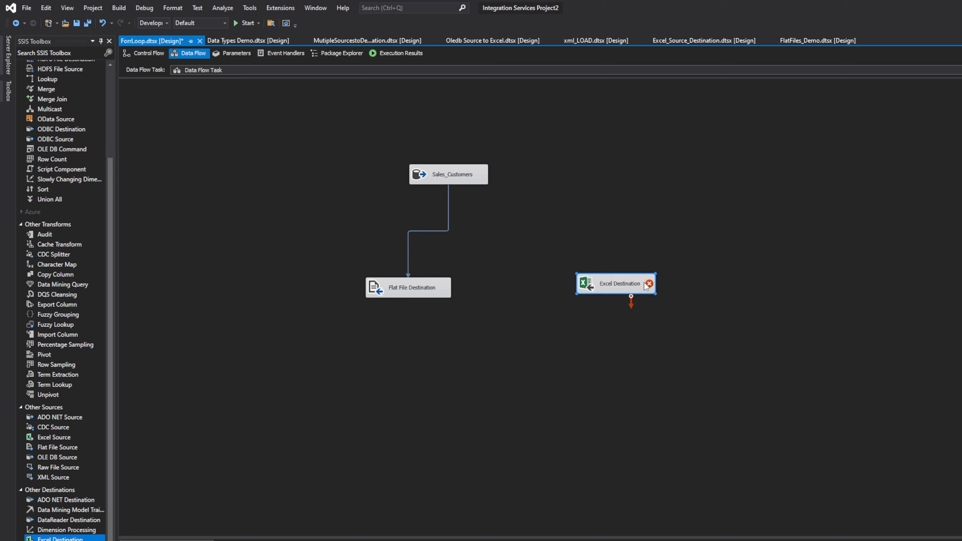
pyautogui.rightClick(646, 287)
pyautogui.click(678, 404)
pyautogui.press('Return')
pyautogui.rightClick(593, 284)
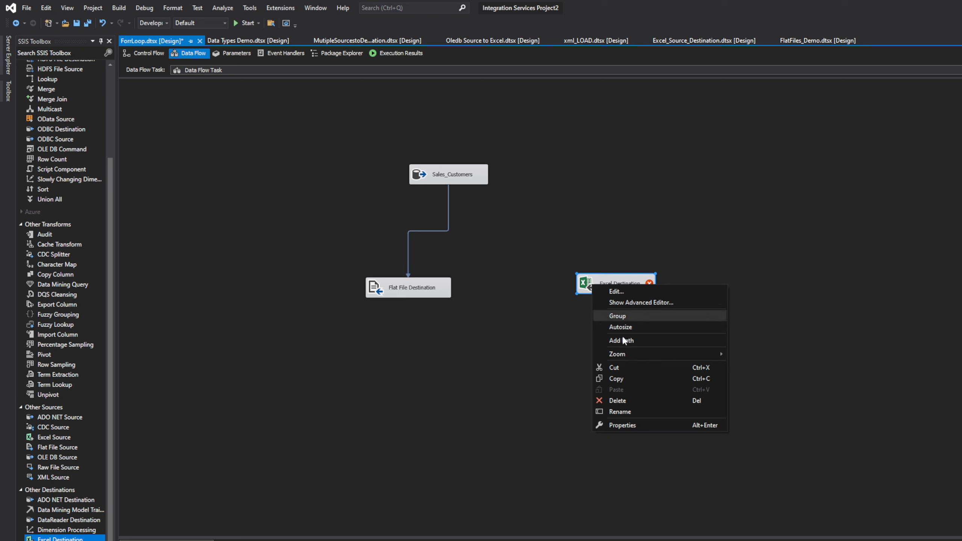
pyautogui.click(621, 401)
# Realign the Flat File Destination directly beneath Sales_Customers and return to the package's control flow
pyautogui.moveTo(407, 295); pyautogui.dragTo(446, 253)
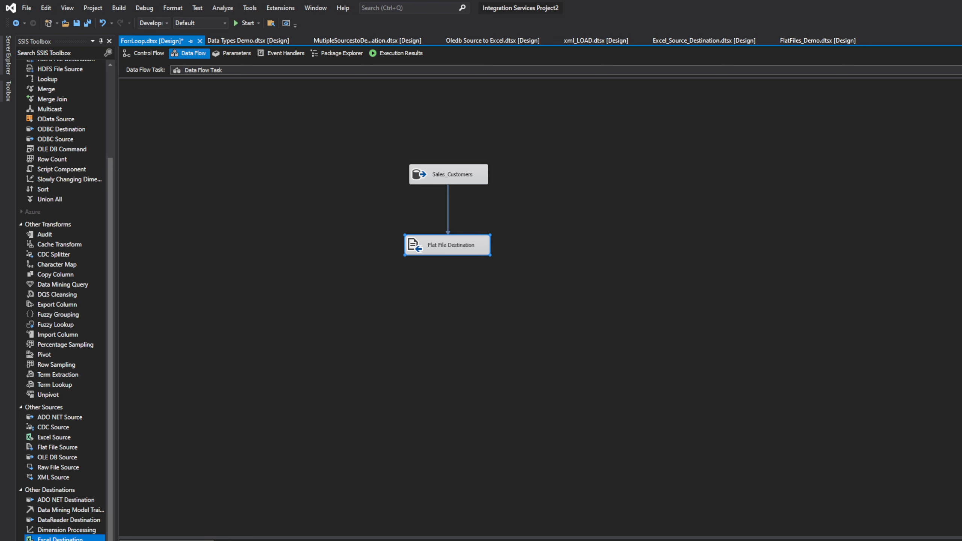
pyautogui.click(148, 55)
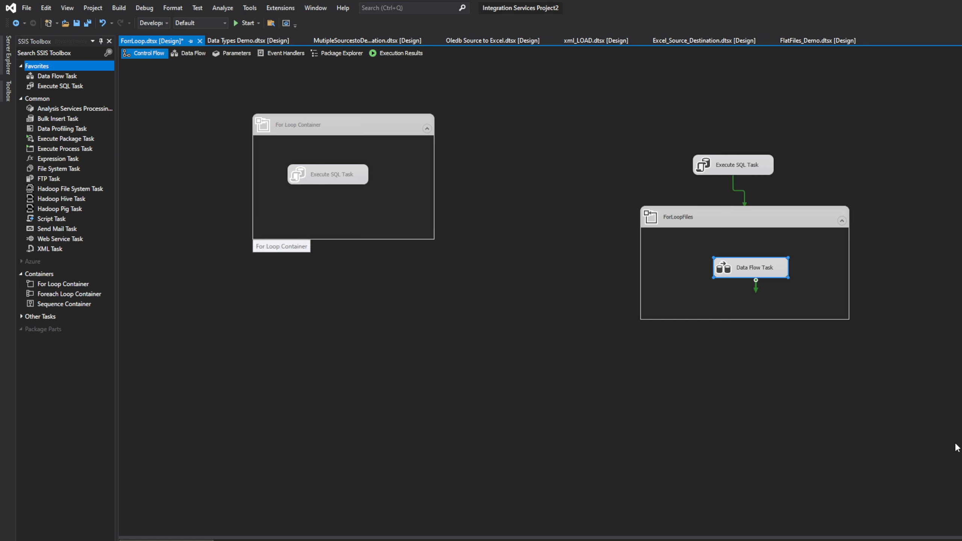
pyautogui.click(907, 423)
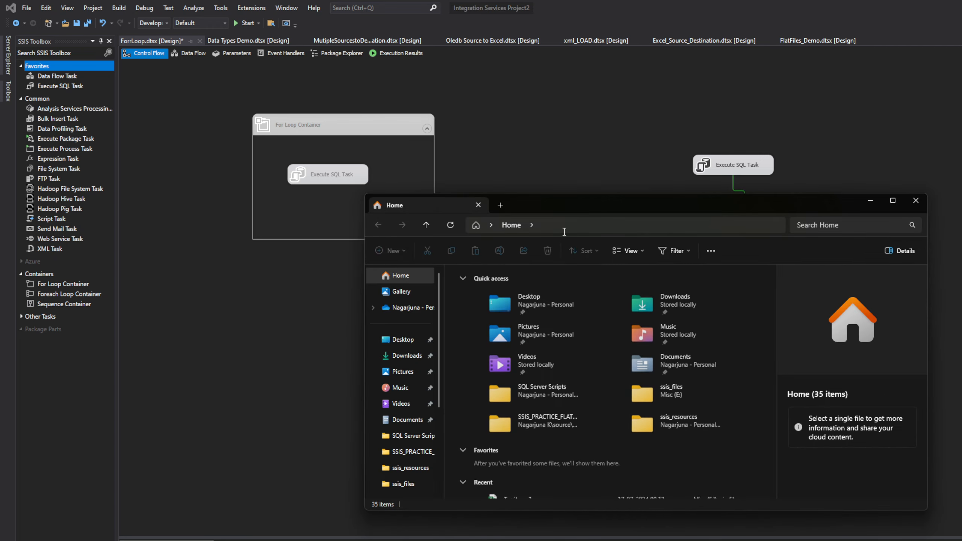
# Open the SSIS_PRACTICE_FLATFILES project folder in File Explorer from the pasted path without its project file name, and copy ForrLoop.dtsx
pyautogui.click(562, 228)
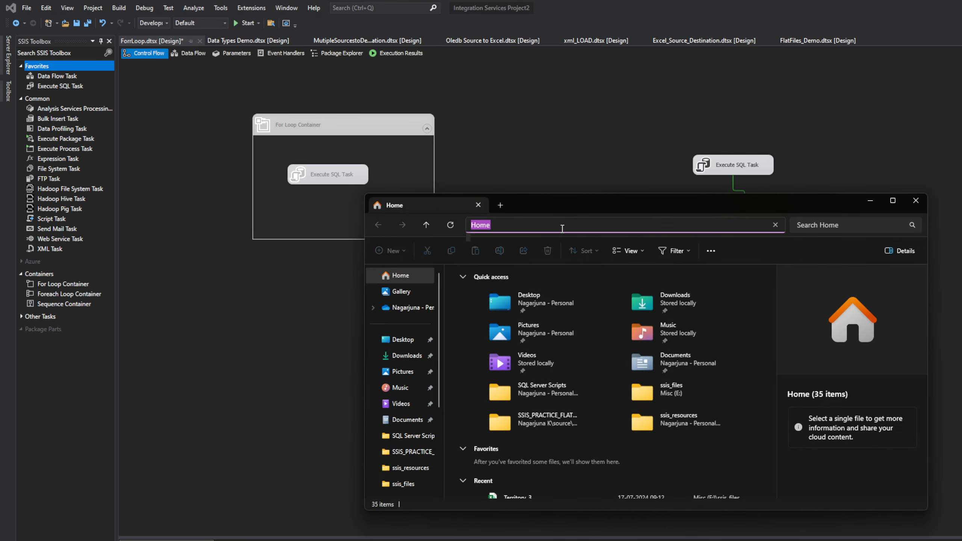
pyautogui.write('C:\\Users\\nagar\\source\\repos\\SSIS_PRACTICE_FLATFILES\\ssis_demos_daily.dtproj')
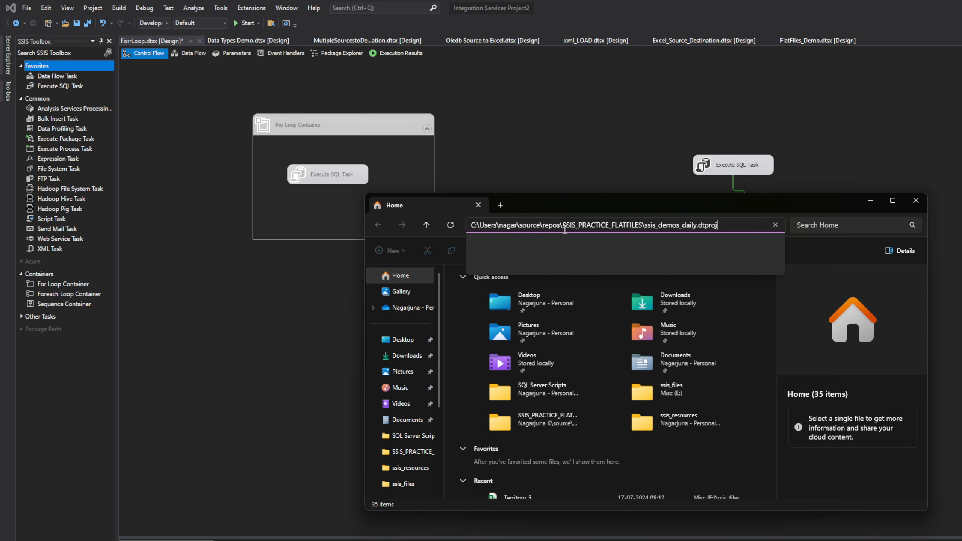
pyautogui.moveTo(717, 225); pyautogui.dragTo(643, 226)
pyautogui.press('BackSpace')
pyautogui.press('Return')
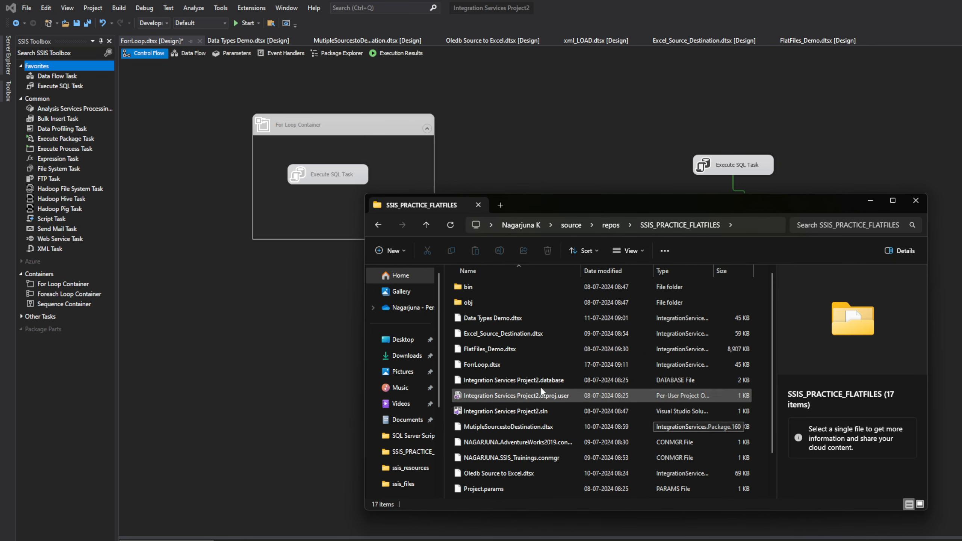
pyautogui.click(512, 363)
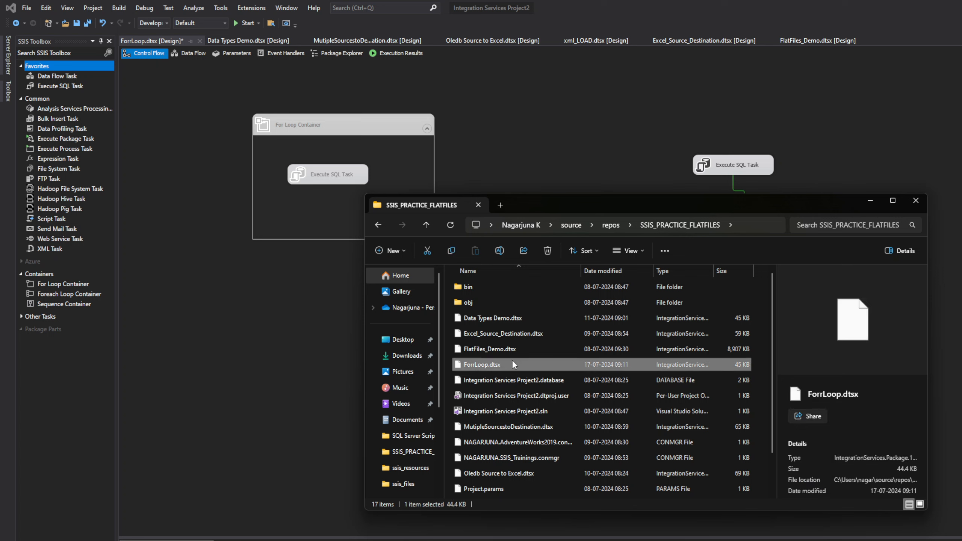
pyautogui.hotkey('ctrl', 'c')
# Switch to Chrome and open the SSIS PACKAGES folder inside the SSIS folder on Google Drive
pyautogui.click(545, 540)
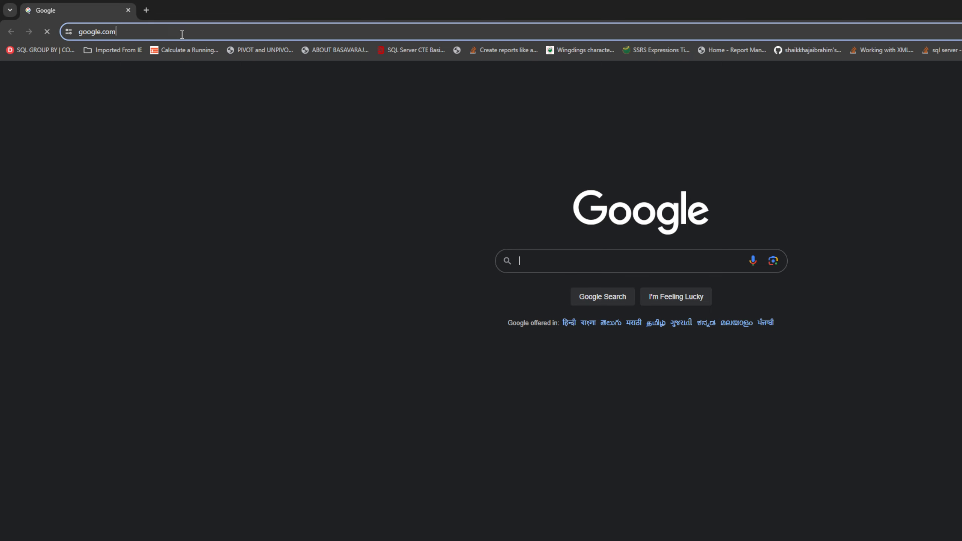
pyautogui.click(183, 33)
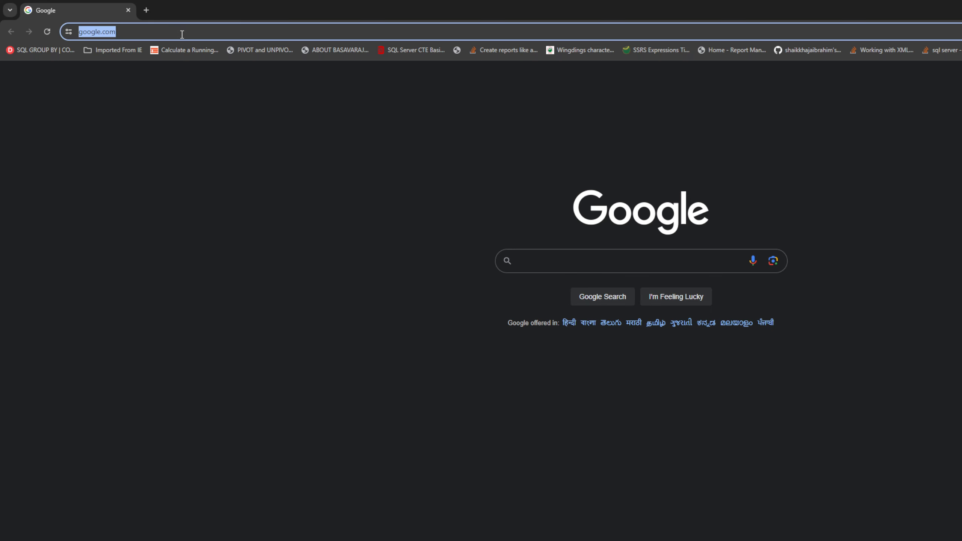
pyautogui.write('DR')
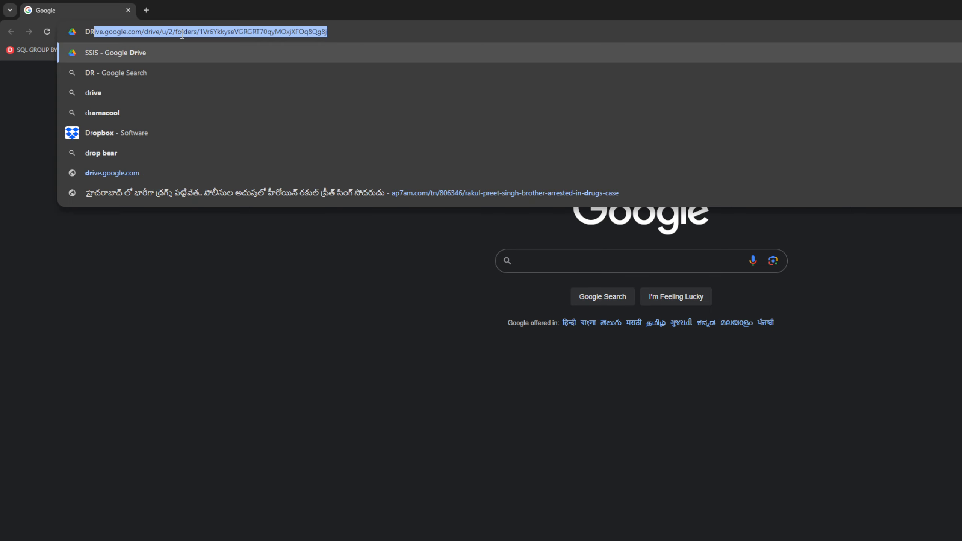
pyautogui.press('Return')
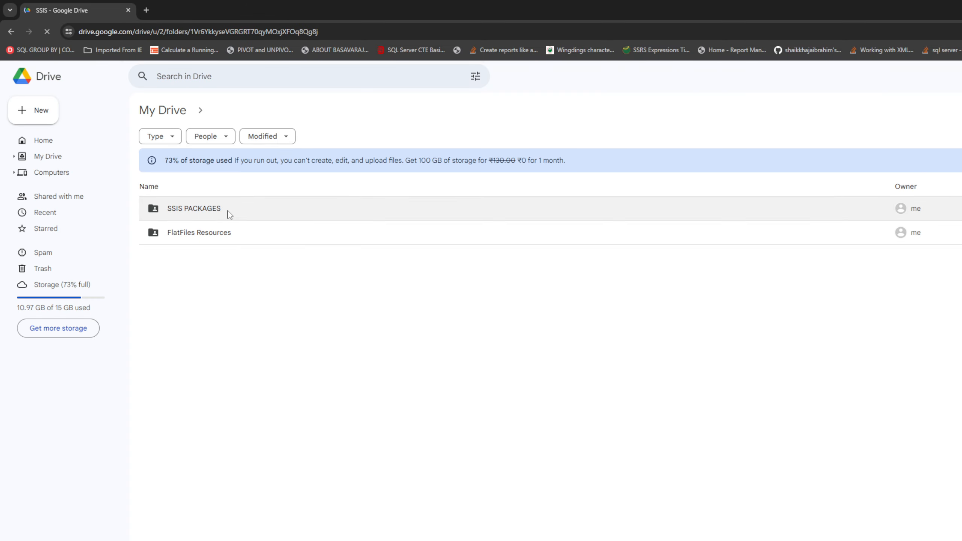
pyautogui.click(229, 215)
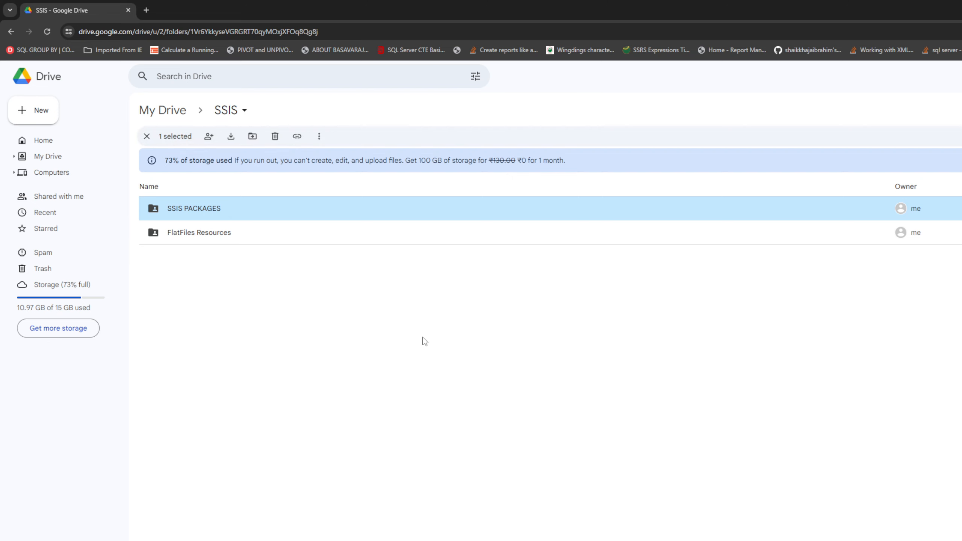
pyautogui.doubleClick(249, 210)
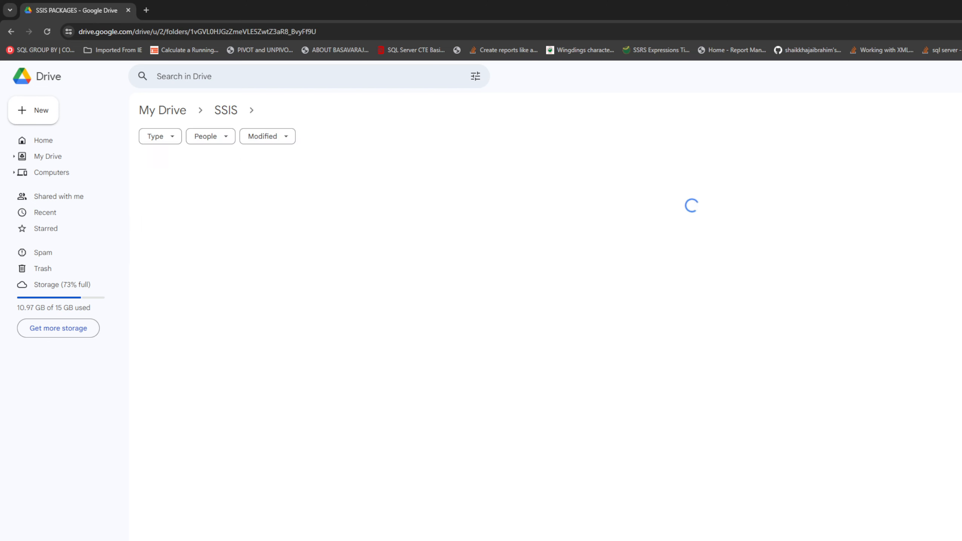